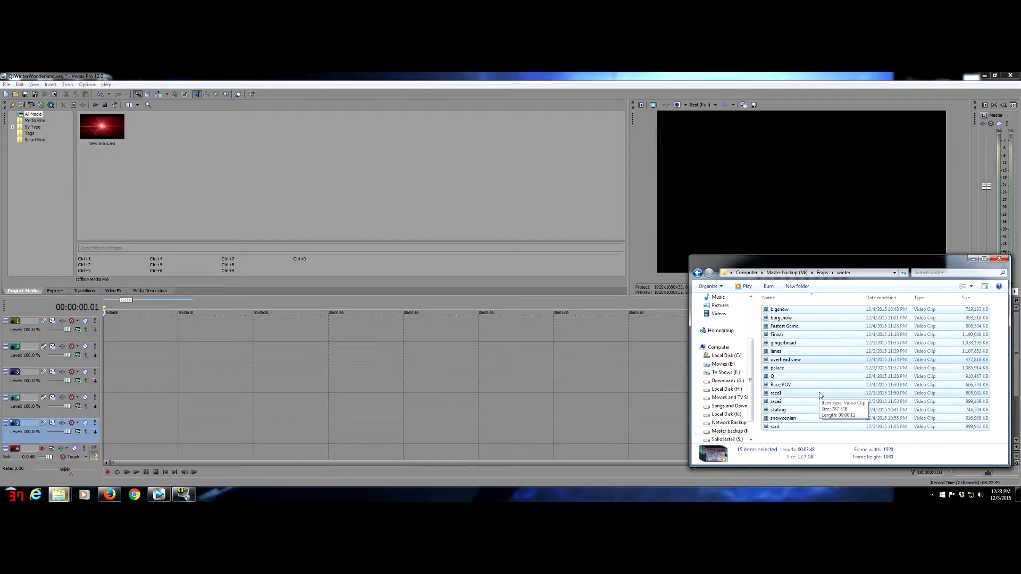
Check the combined length and size of the clips in the winter folder and of the recordings from overhead view to start in Fraps
{"action": "left_click", "coordinate": [791, 310]}
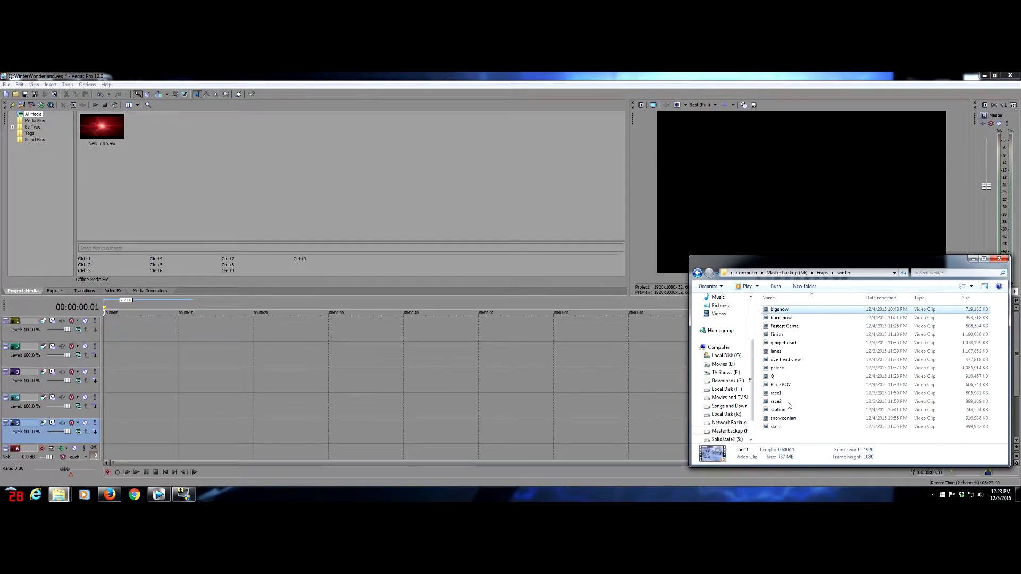
{"action": "left_click", "coordinate": [778, 427], "text": "shift"}
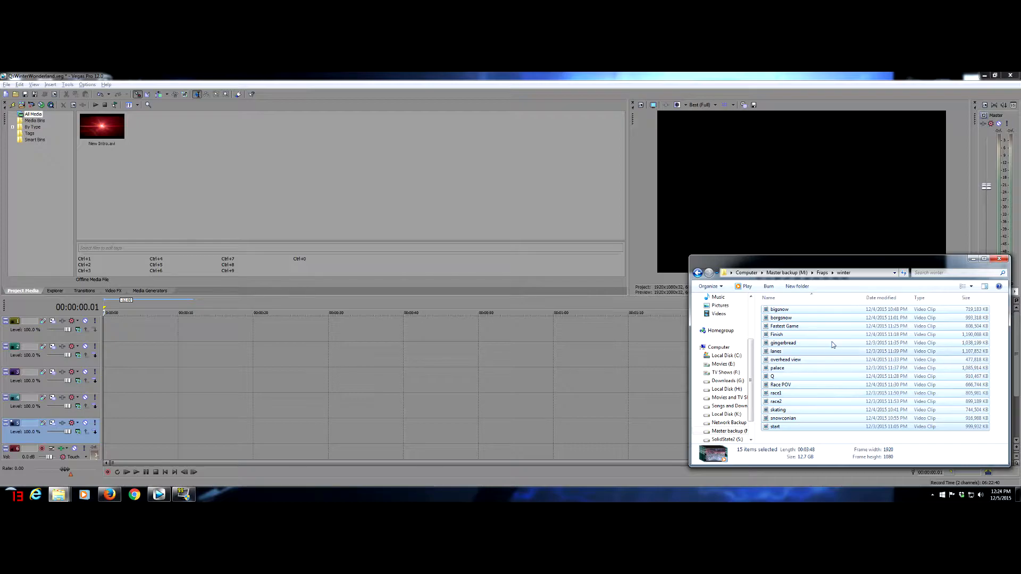
{"action": "left_click", "coordinate": [823, 273]}
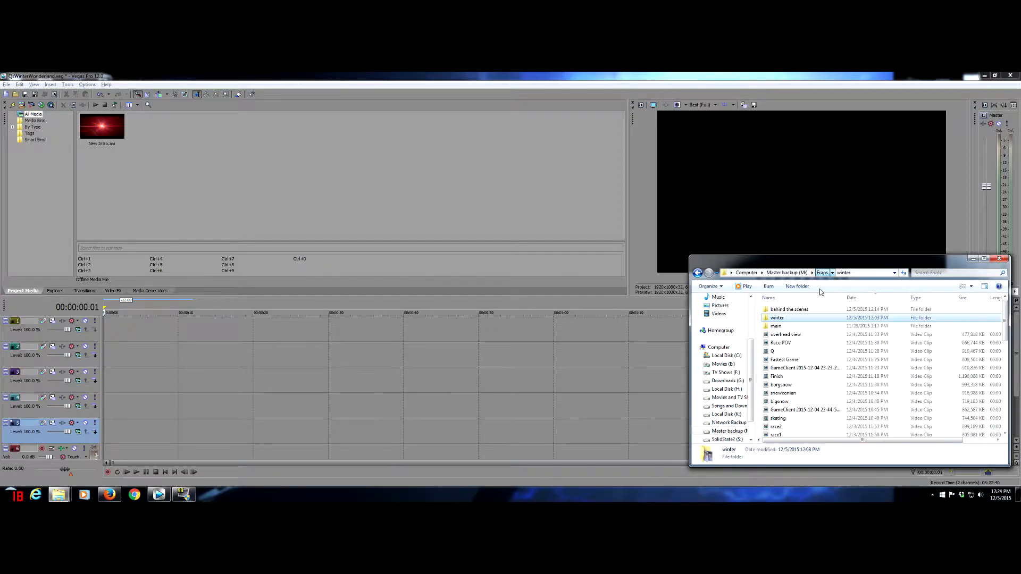
{"action": "scroll", "coordinate": [797, 339], "scroll_direction": "down", "scroll_amount": 3}
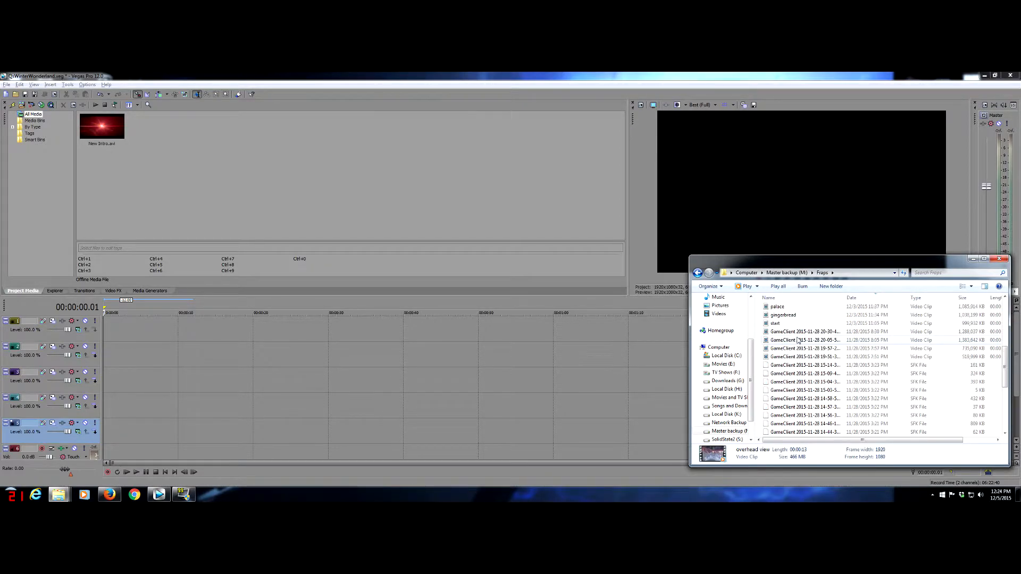
{"action": "scroll", "coordinate": [800, 345], "scroll_direction": "down", "scroll_amount": 4}
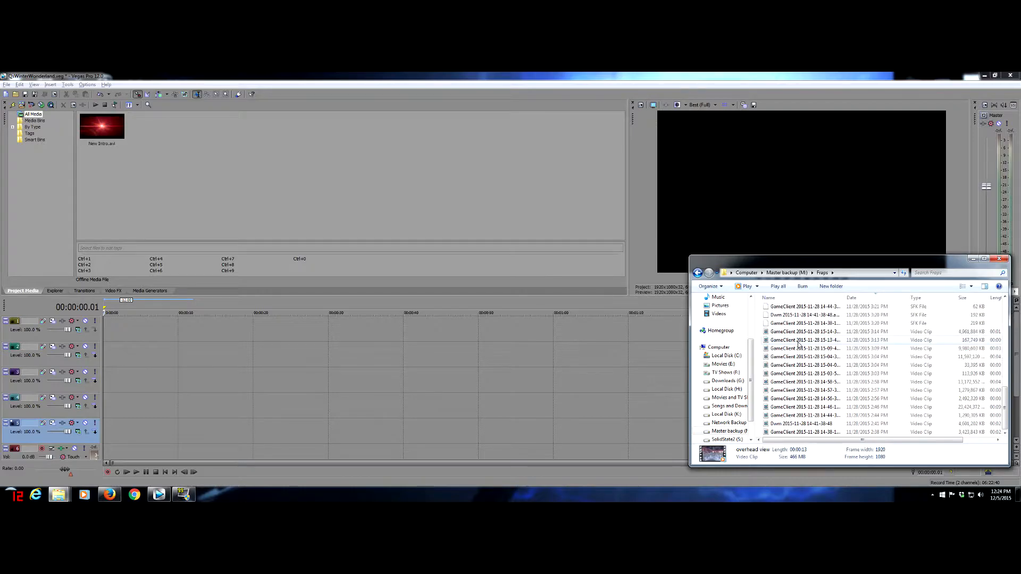
{"action": "scroll", "coordinate": [803, 361], "scroll_direction": "up", "scroll_amount": 5}
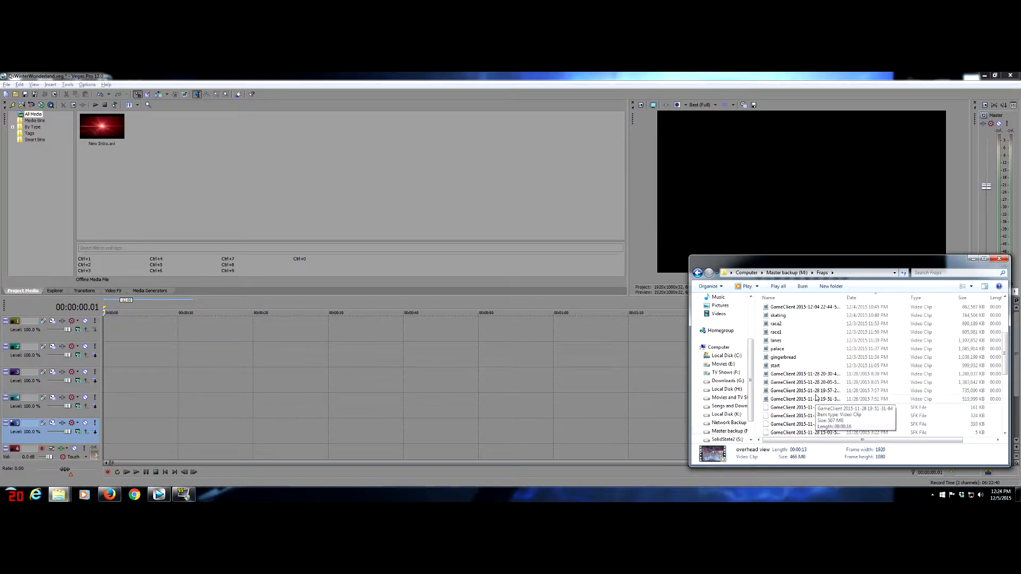
{"action": "left_click", "coordinate": [804, 366], "text": "shift"}
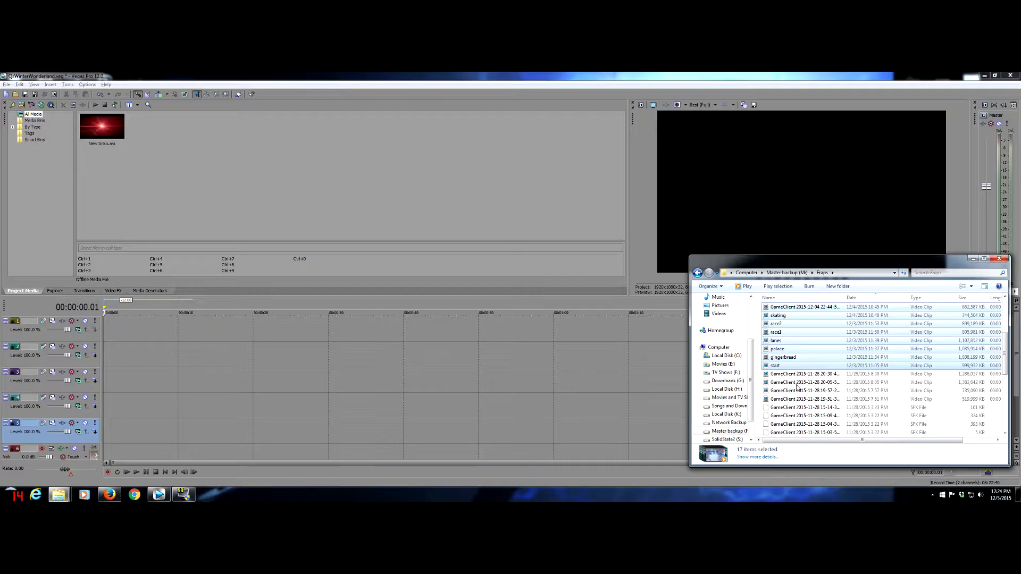
{"action": "left_click", "coordinate": [753, 459]}
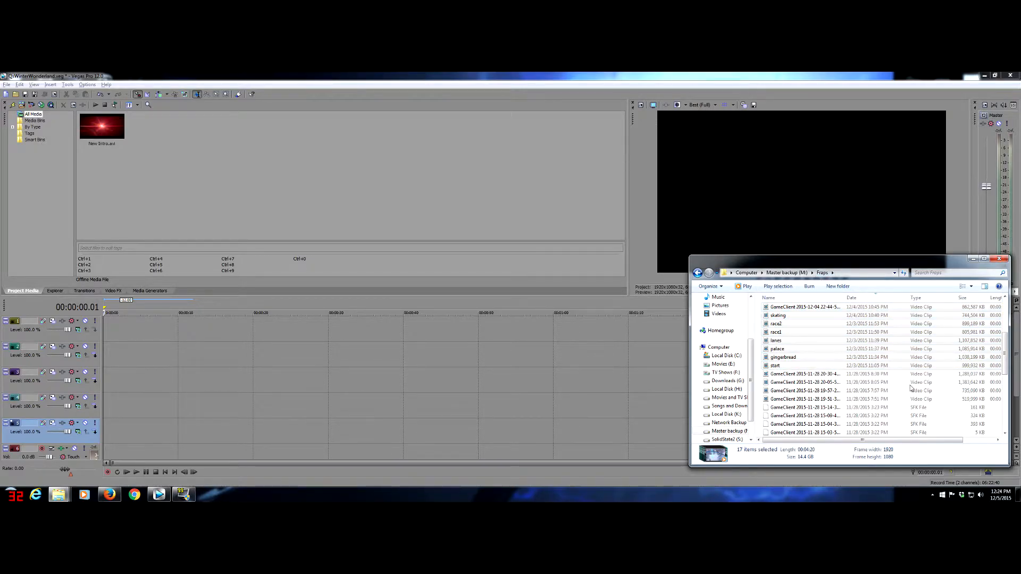
{"action": "left_click_drag", "start_coordinate": [1005, 355], "coordinate": [1005, 319]}
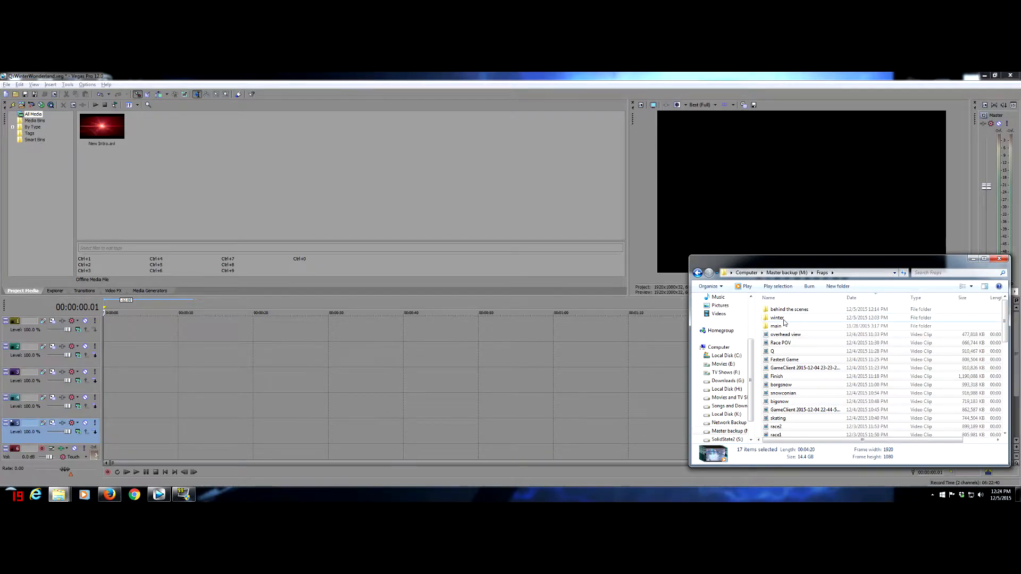
Open the winter folder and show its video clips in Details view
{"action": "double_click", "coordinate": [790, 318]}
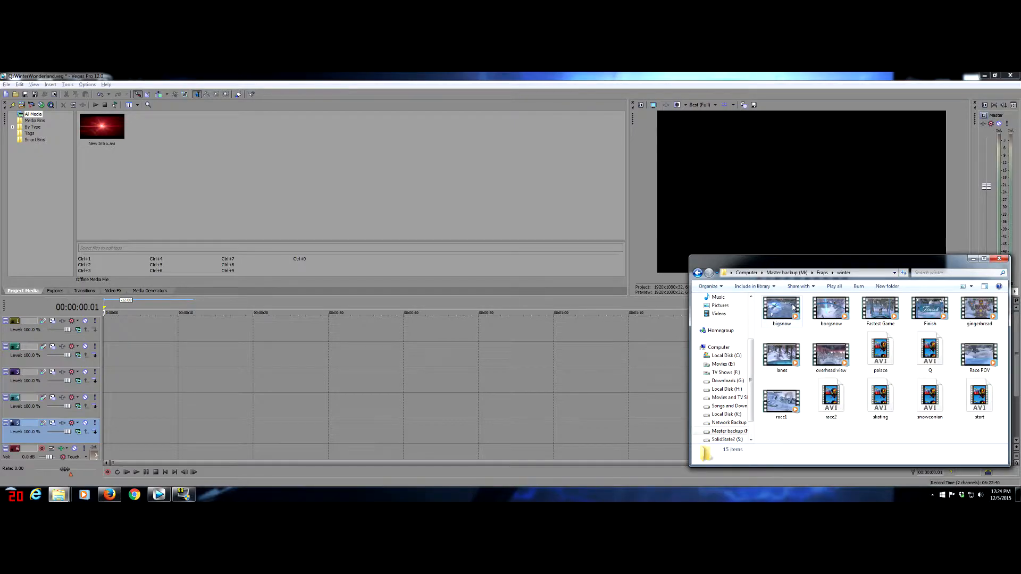
{"action": "left_click", "coordinate": [969, 288]}
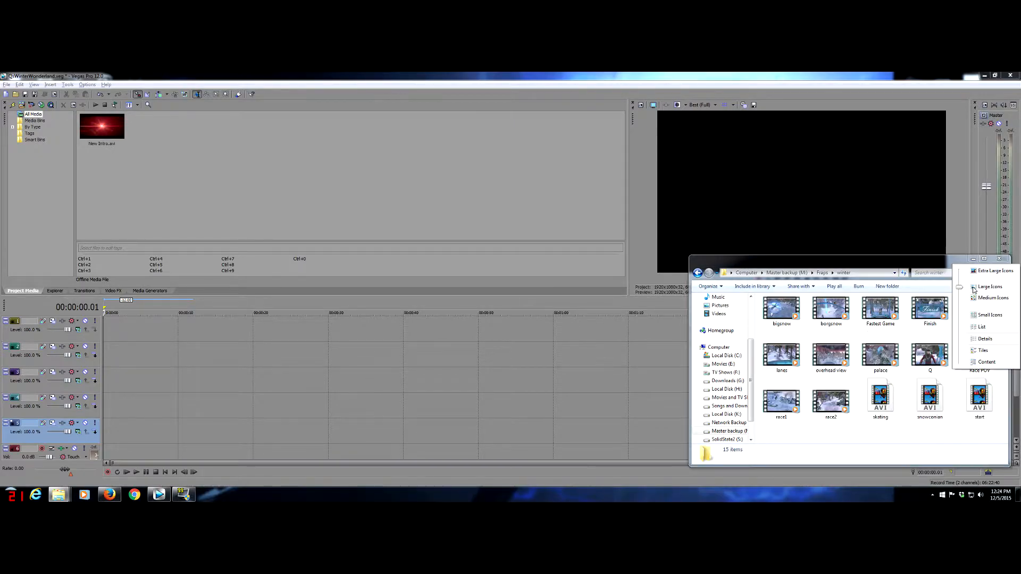
{"action": "left_click", "coordinate": [986, 339]}
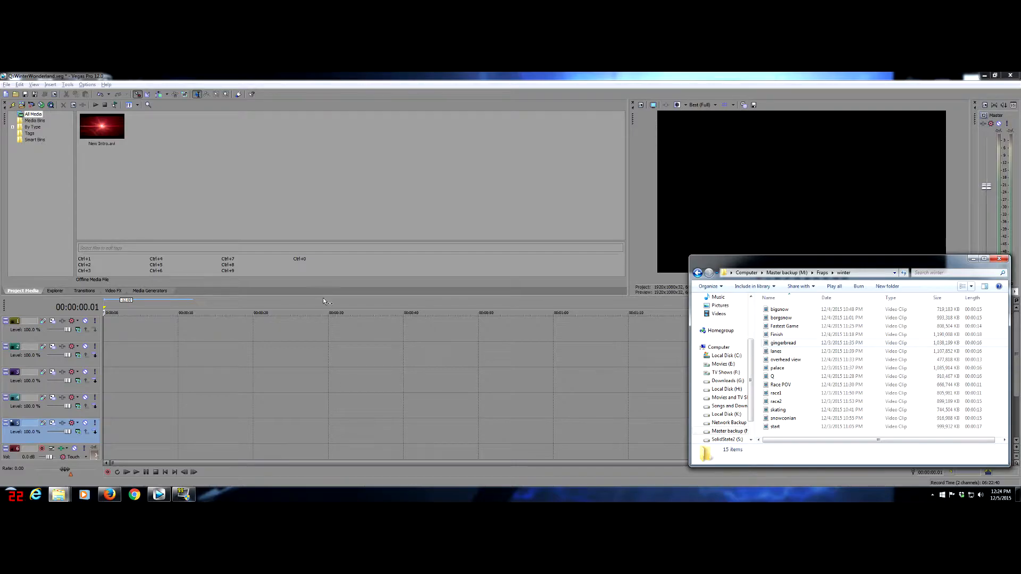
Switch to Vegas Pro and place New Intro.avi at the start of video track 5, keeping the current project video settings
{"action": "left_click", "coordinate": [143, 75]}
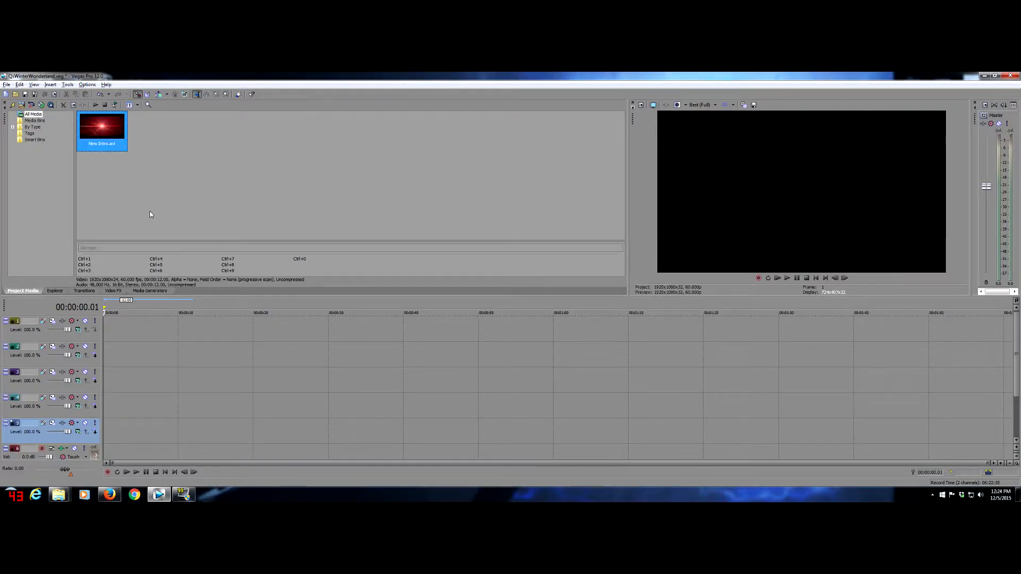
{"action": "left_click_drag", "start_coordinate": [99, 121], "coordinate": [107, 426]}
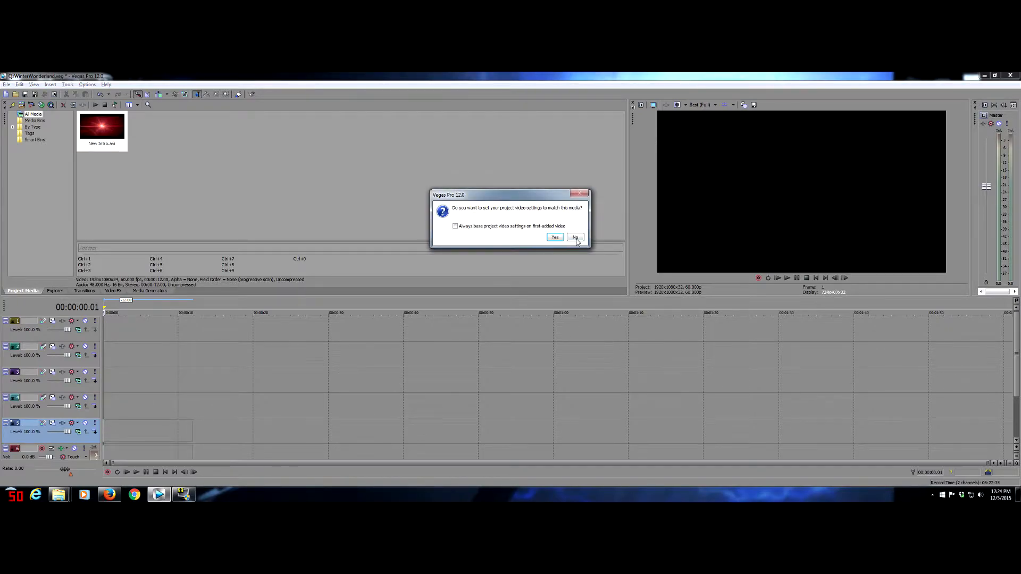
{"action": "left_click", "coordinate": [576, 239]}
Preview several moments of the intro clip, ending on the logo frame at 00:00:08.21
{"action": "left_click", "coordinate": [147, 383]}
{"action": "left_click", "coordinate": [175, 396]}
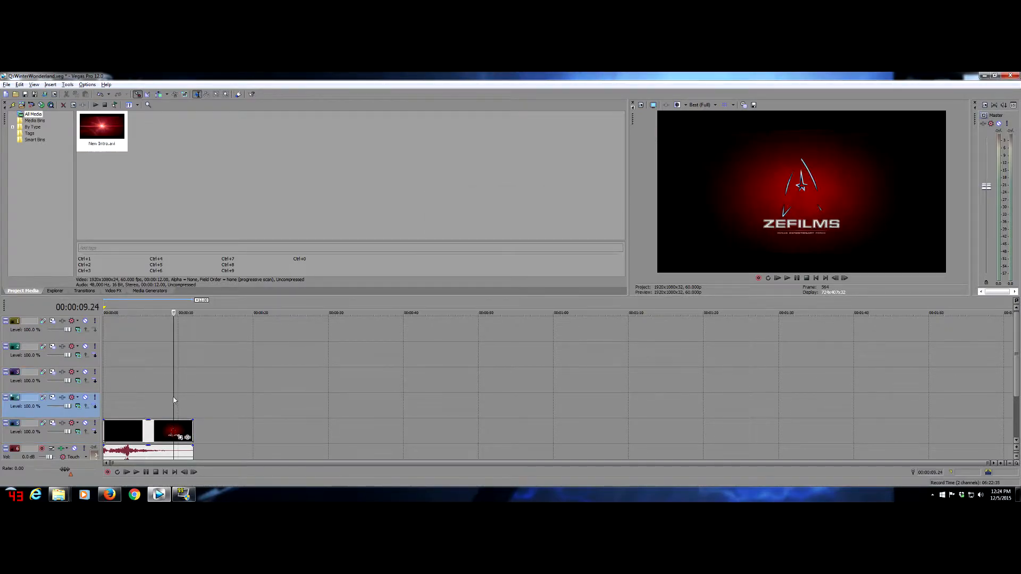
{"action": "left_click", "coordinate": [129, 390]}
{"action": "left_click", "coordinate": [179, 398]}
{"action": "left_click", "coordinate": [137, 392]}
{"action": "left_click", "coordinate": [124, 393]}
{"action": "left_click", "coordinate": [166, 399]}
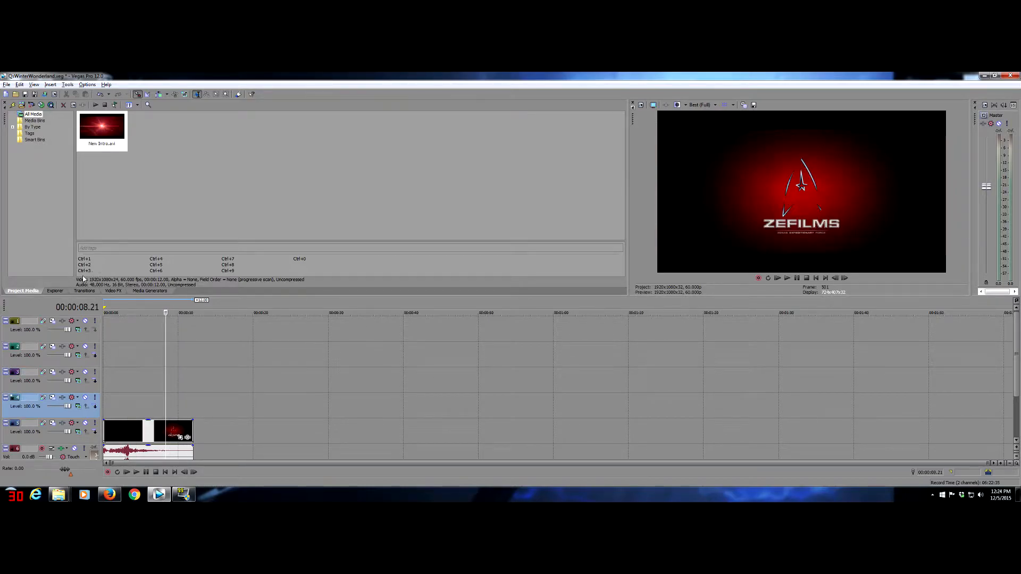
Add the Soft Clouds preset of the Noise Texture generator to video track 4, directly above the intro clip
{"action": "left_click", "coordinate": [56, 291]}
{"action": "left_click", "coordinate": [144, 291]}
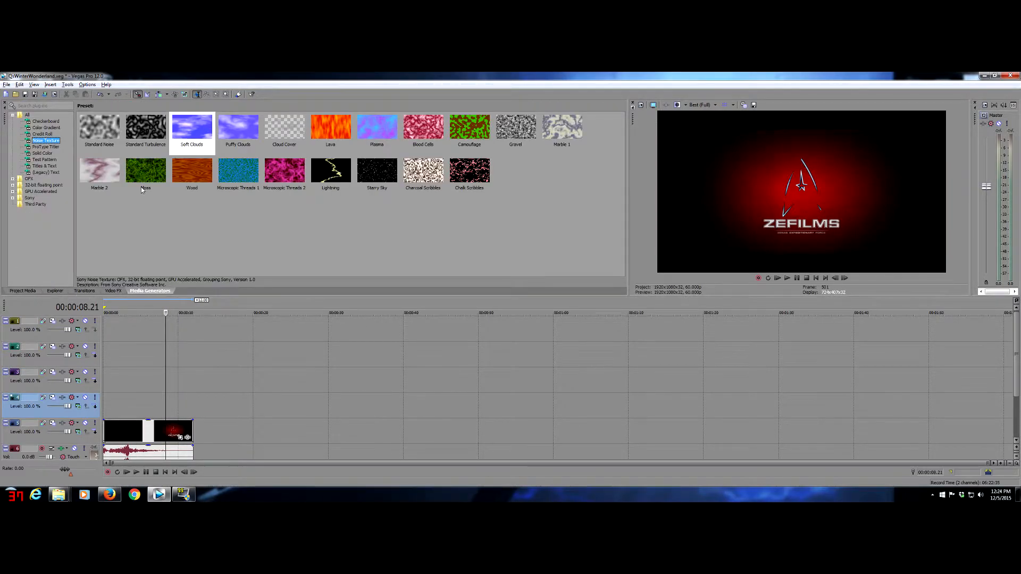
{"action": "left_click_drag", "start_coordinate": [192, 134], "coordinate": [193, 407]}
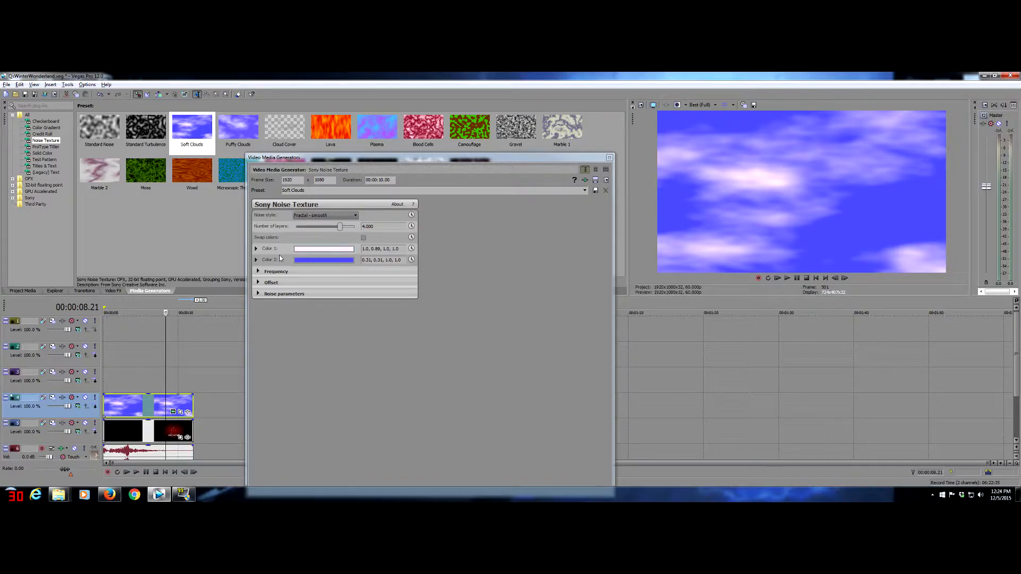
Make Color 2 of the noise texture fully transparent by lowering its alpha to 0.0
{"action": "left_click", "coordinate": [323, 262]}
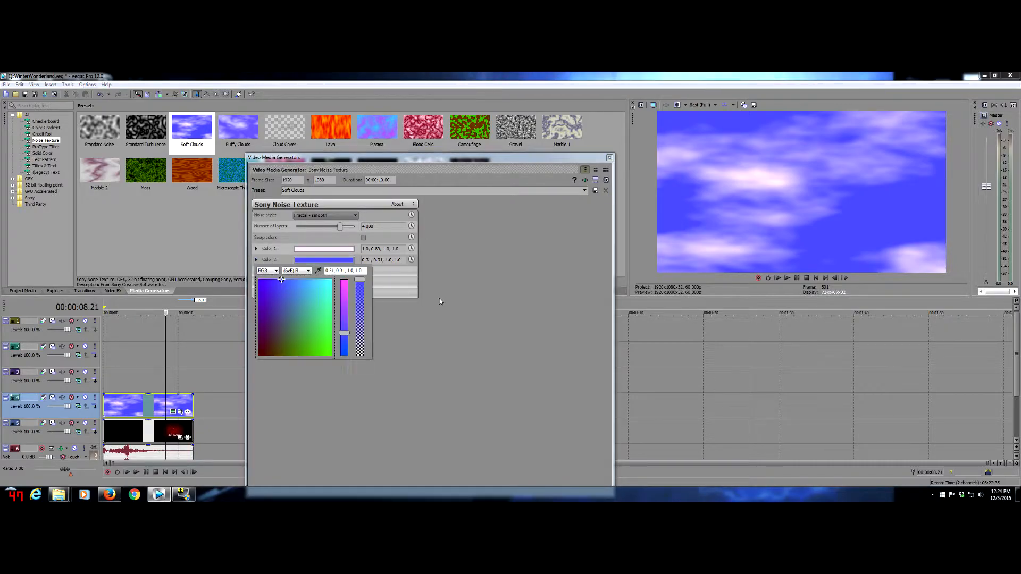
{"action": "left_click_drag", "start_coordinate": [360, 283], "coordinate": [355, 385]}
{"action": "left_click", "coordinate": [466, 323]}
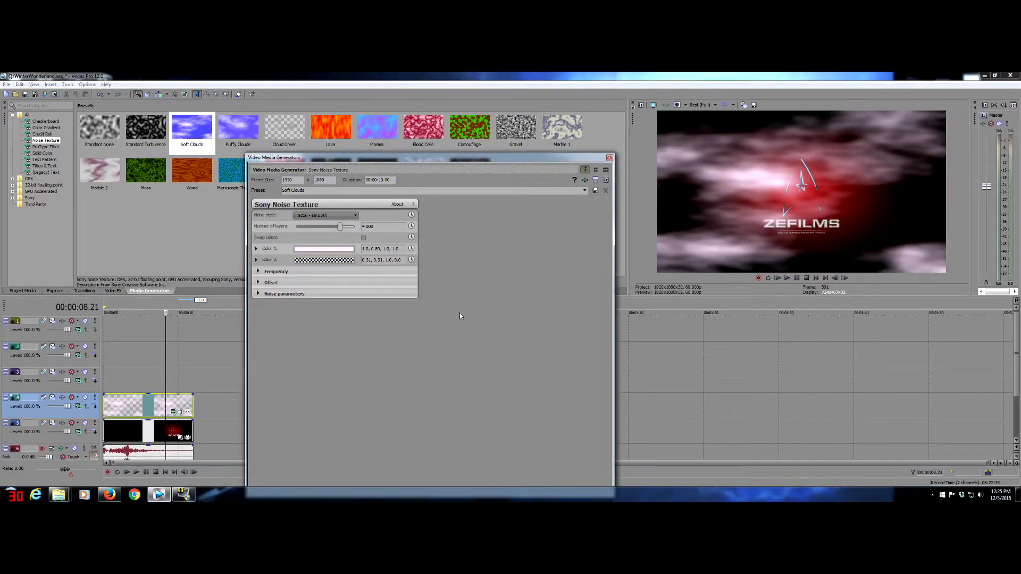
Set the noise texture's X and Y frequency to 30 and expand the Offset settings
{"action": "left_click", "coordinate": [258, 271]}
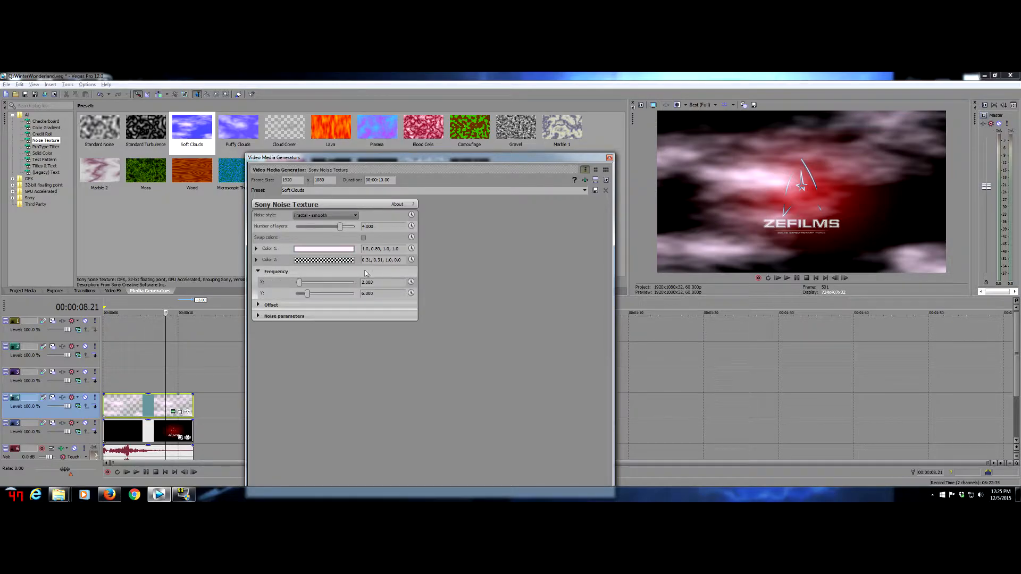
{"action": "mouse_move", "coordinate": [309, 284]}
{"action": "left_mouse_down"}
{"action": "mouse_move", "coordinate": [314, 301]}
{"action": "mouse_move", "coordinate": [354, 294]}
{"action": "left_mouse_up"}
{"action": "left_click", "coordinate": [258, 304]}
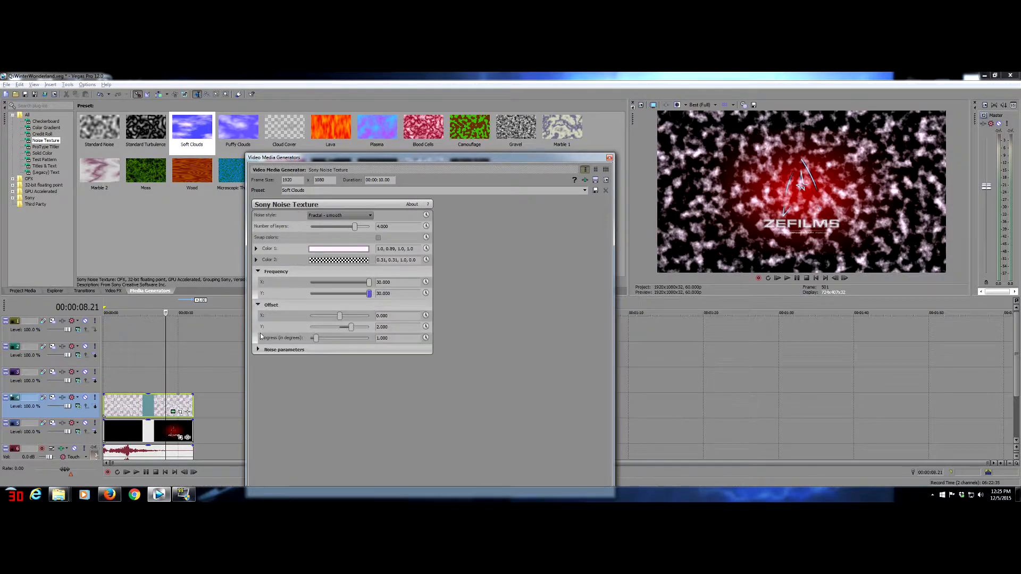
Set the noise parameters to a Min of 0.15 and a Max of 0.41
{"action": "left_click", "coordinate": [258, 349]}
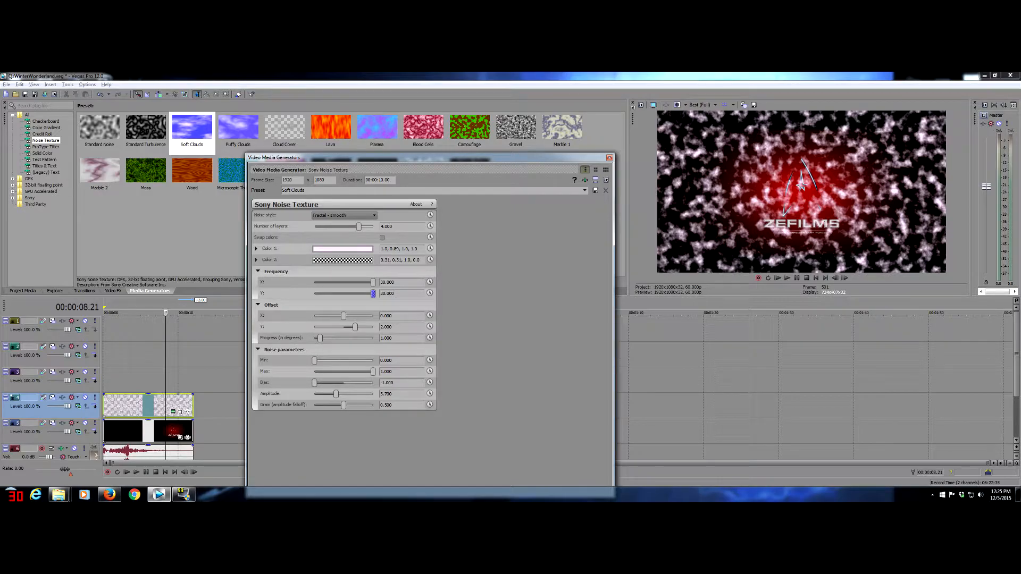
{"action": "left_click", "coordinate": [391, 360]}
{"action": "type", "text": "0.15"}
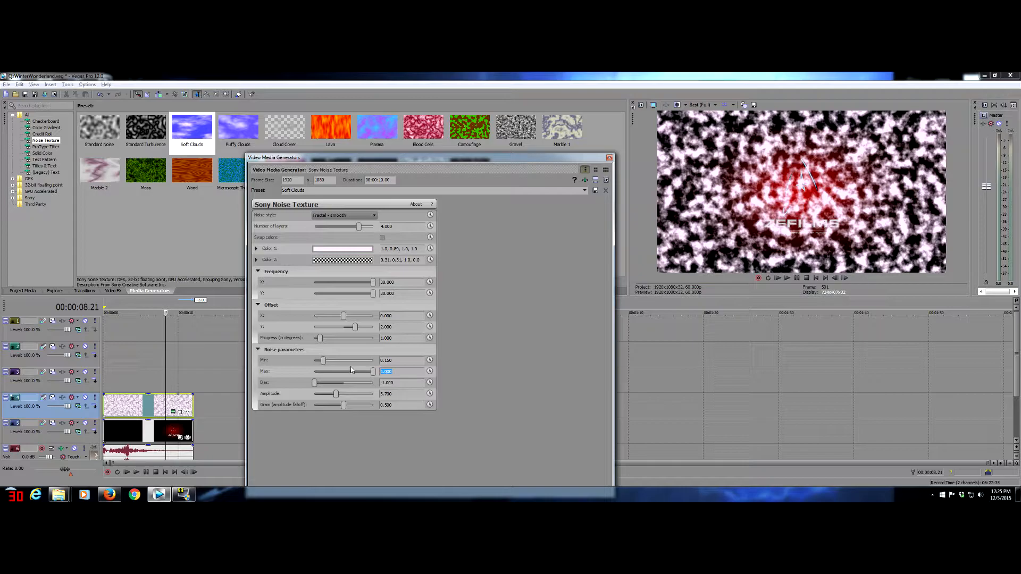
{"action": "type", "text": "0."}
{"action": "key", "text": "Return"}
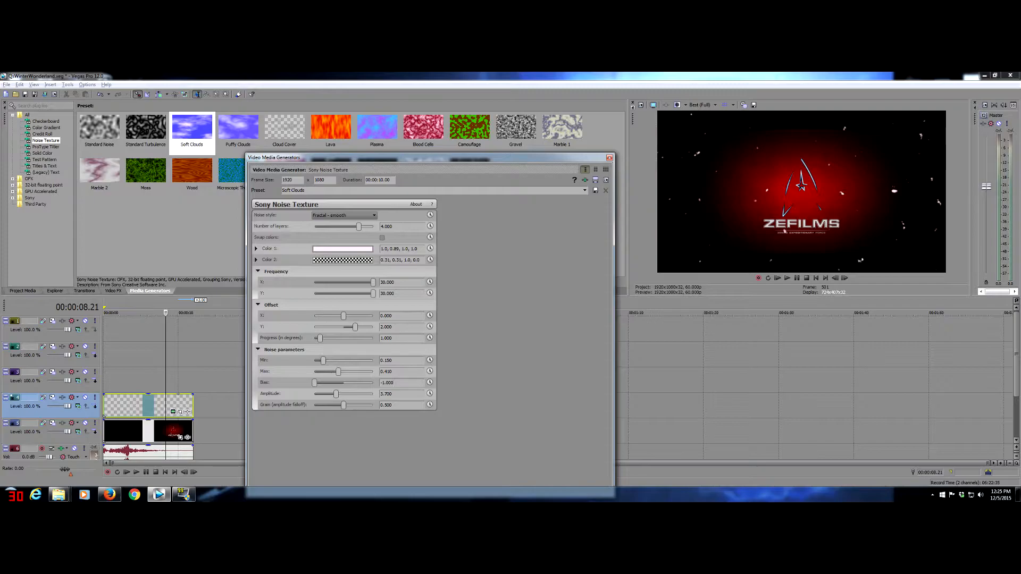
Animate the texture's Y offset with keyframes at both ends, setting the starting value to -0.170, and close the generator settings
{"action": "left_click", "coordinate": [429, 326]}
{"action": "left_click_drag", "start_coordinate": [323, 439], "coordinate": [602, 439]}
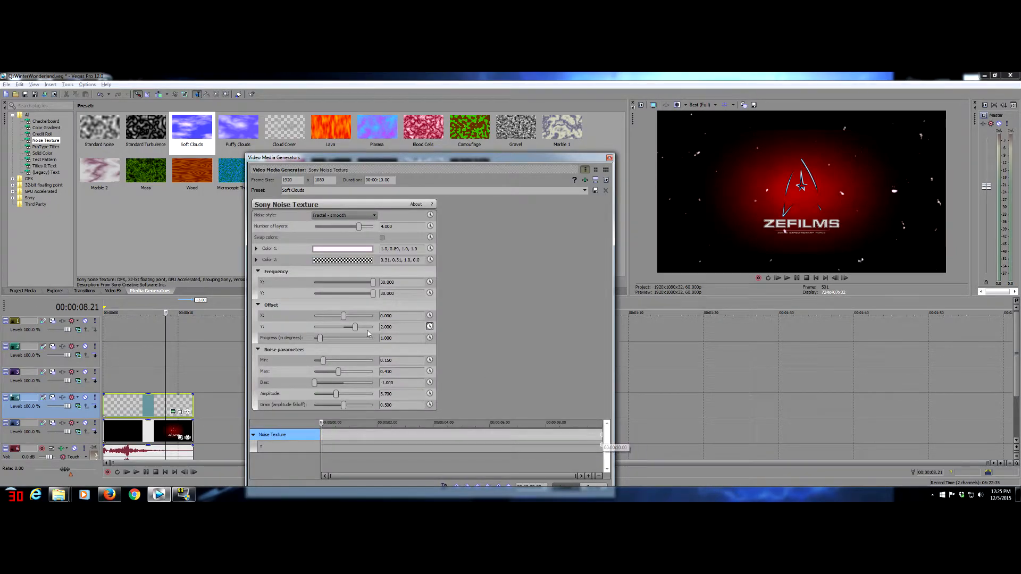
{"action": "left_click_drag", "start_coordinate": [355, 328], "coordinate": [344, 330]}
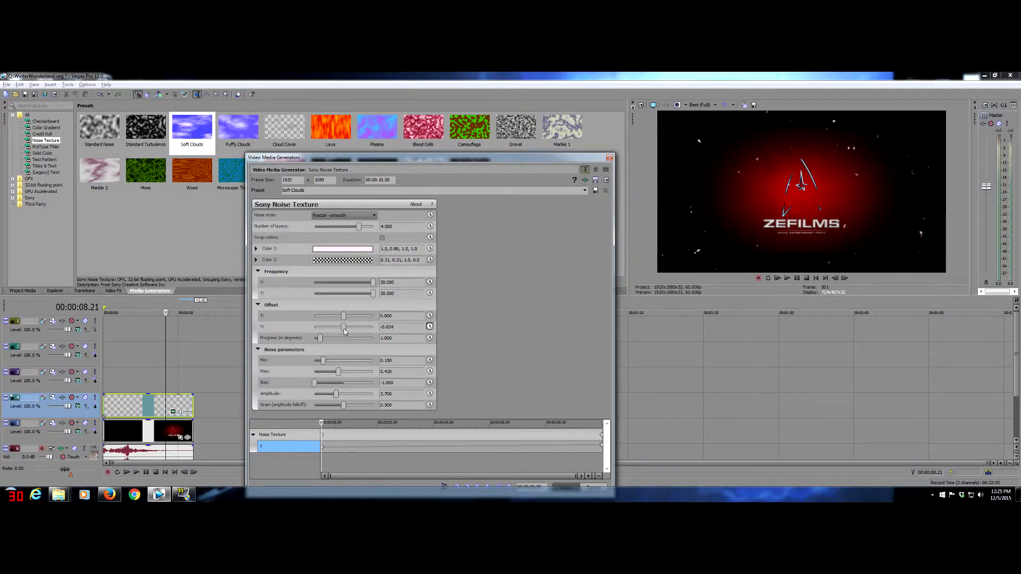
{"action": "left_click_drag", "start_coordinate": [344, 330], "coordinate": [343, 330]}
{"action": "left_click", "coordinate": [609, 158]}
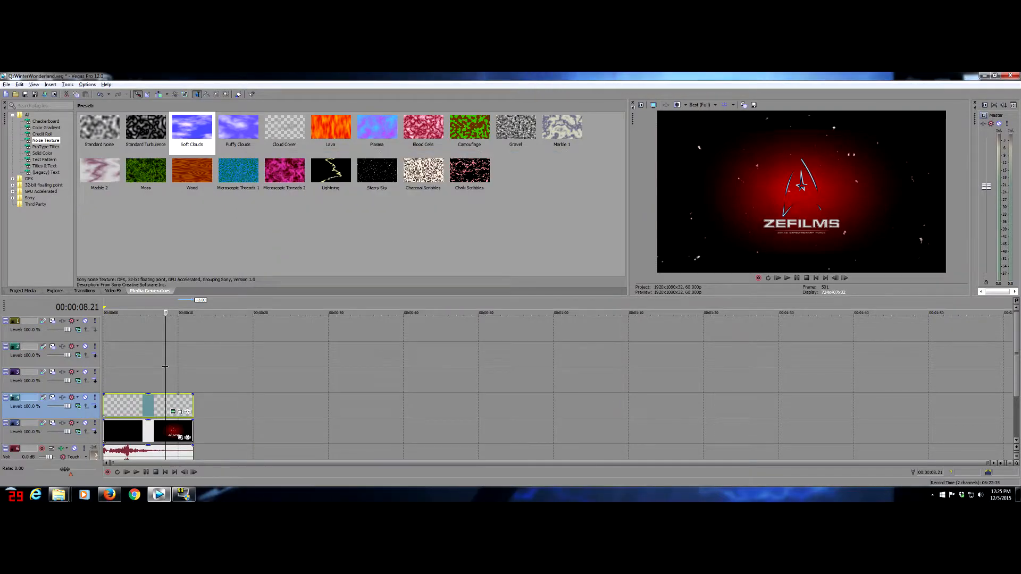
Play the intro with the animated noise overlay from the start of the timeline, then stop playback
{"action": "left_click", "coordinate": [104, 381]}
{"action": "key", "text": "space"}
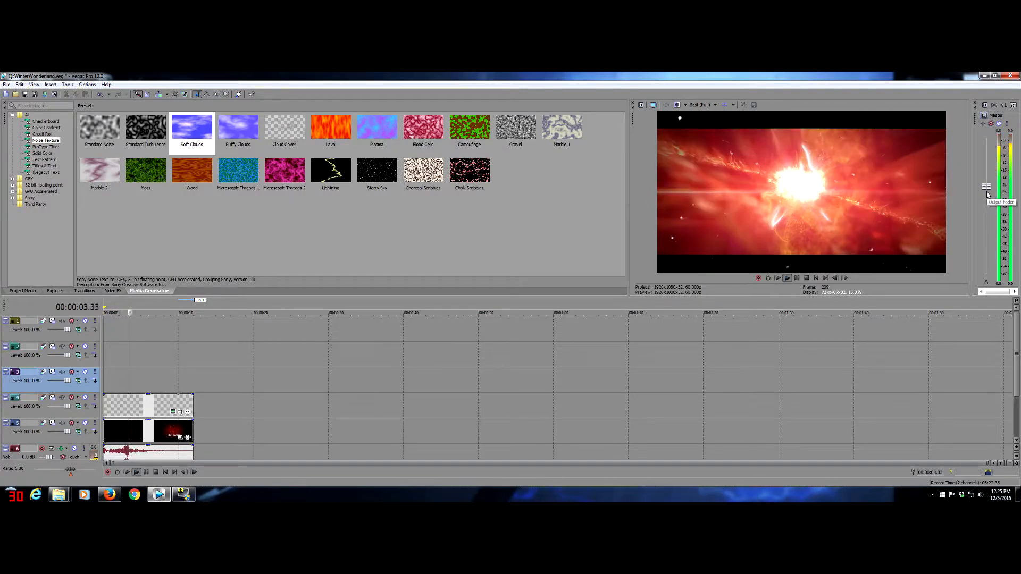
{"action": "key", "text": "space"}
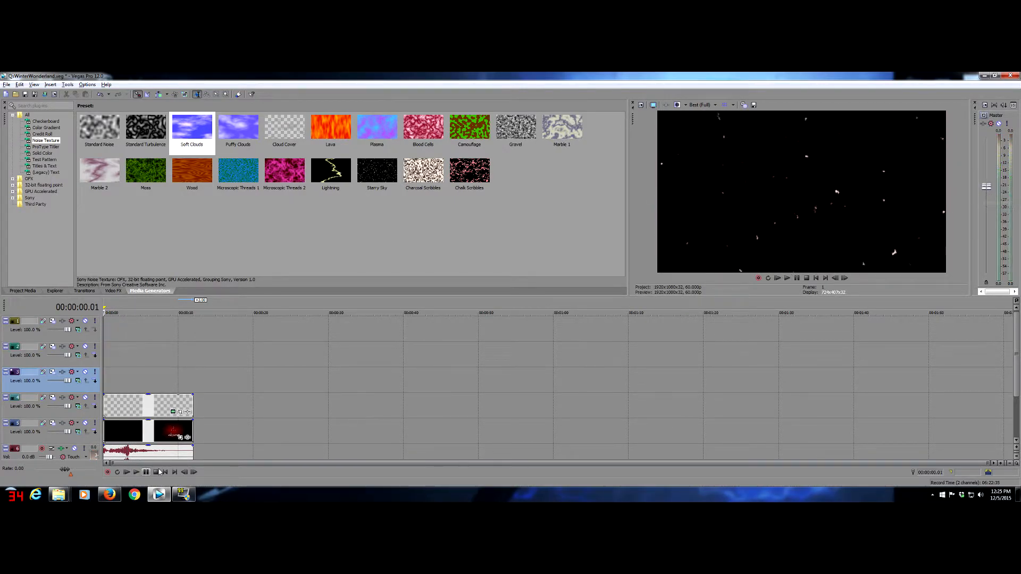
Reopen the noise texture event's generator settings and reset the keyframe animation of the Y offset
{"action": "left_click", "coordinate": [173, 413]}
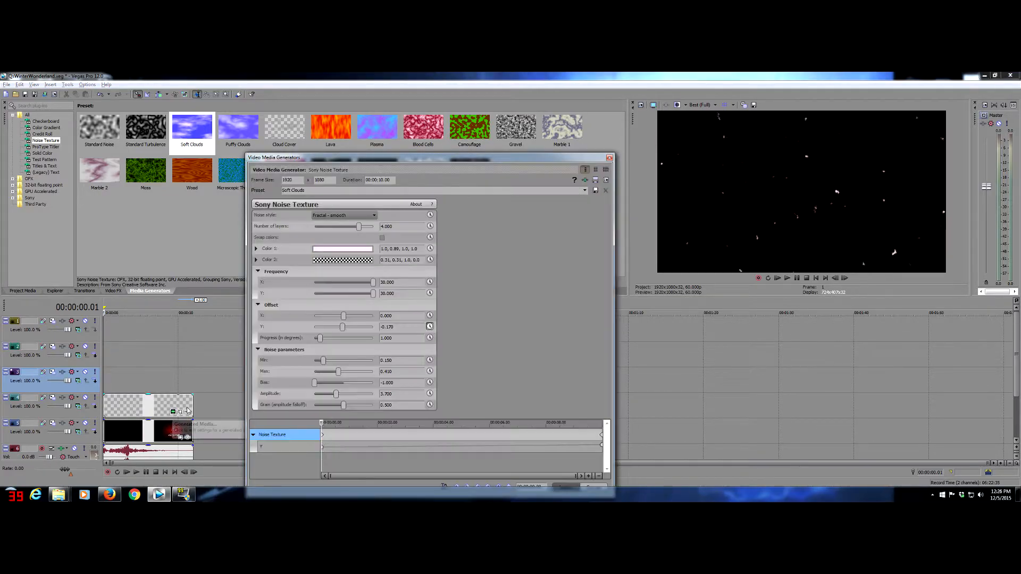
{"action": "right_click", "coordinate": [269, 439]}
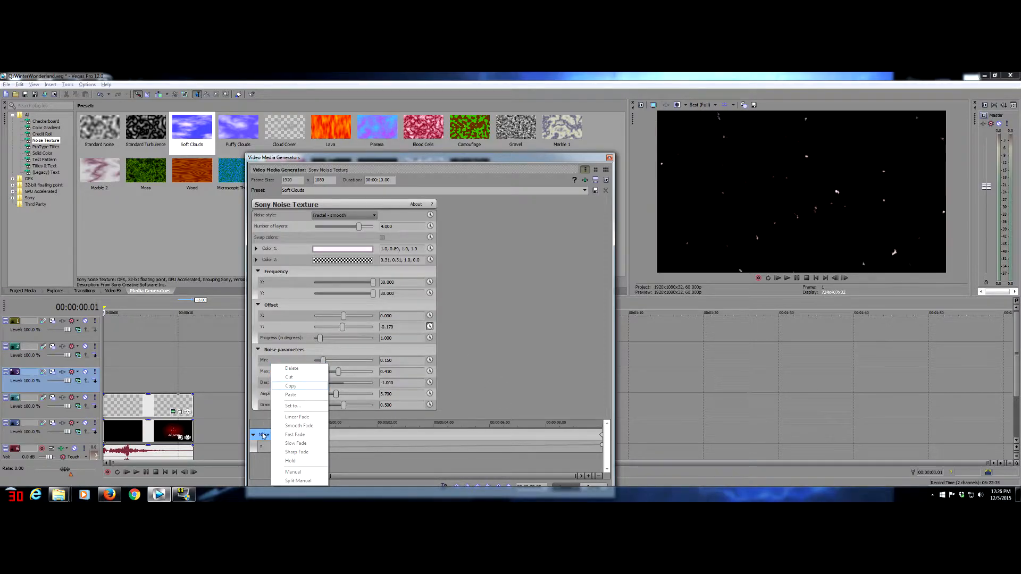
{"action": "key", "text": "Escape"}
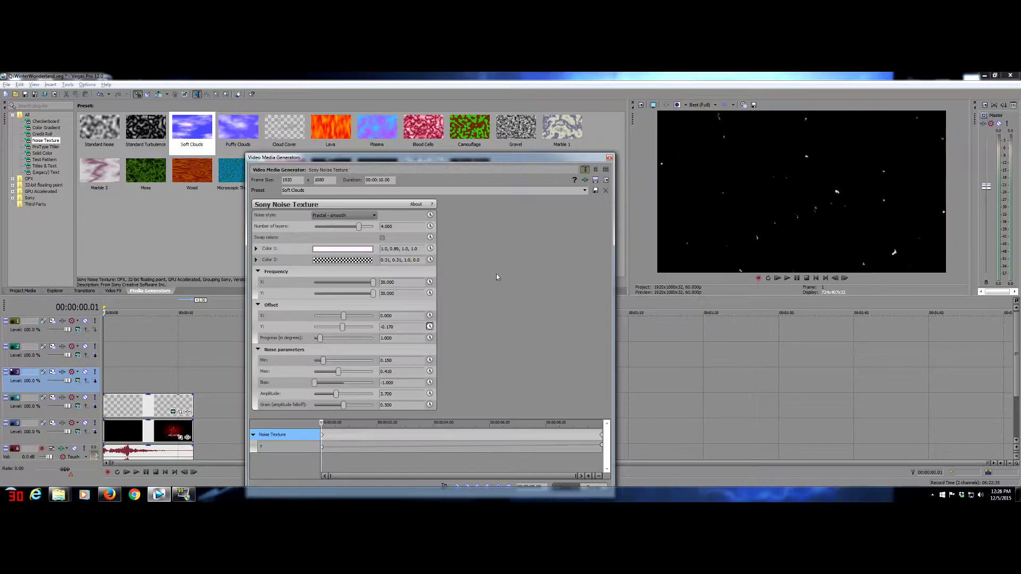
{"action": "left_click", "coordinate": [430, 327]}
{"action": "left_click", "coordinate": [429, 327]}
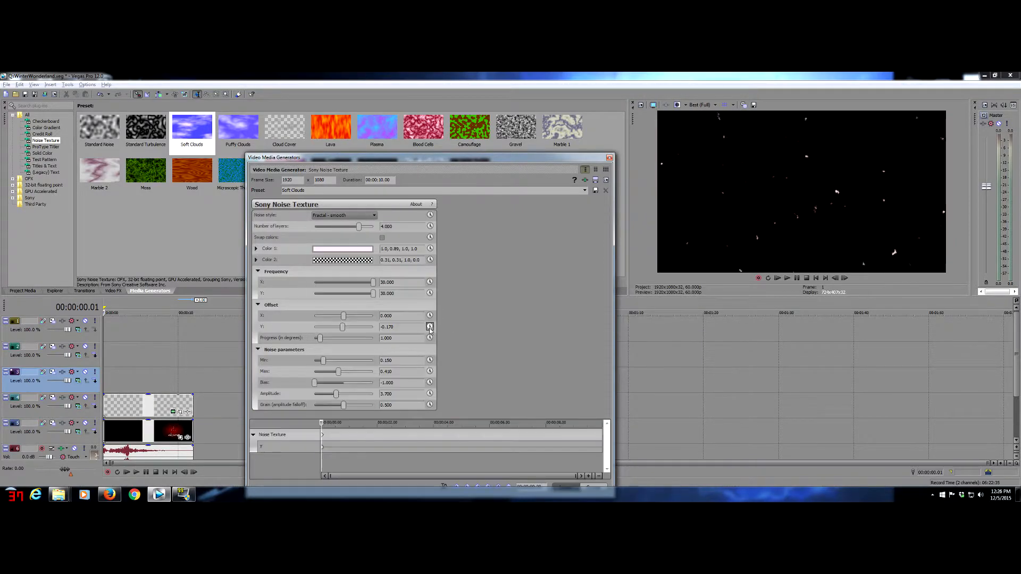
Set the starting keyframe of the noise texture's Y offset to 2.000 and close the generator settings
{"action": "left_click", "coordinate": [323, 437]}
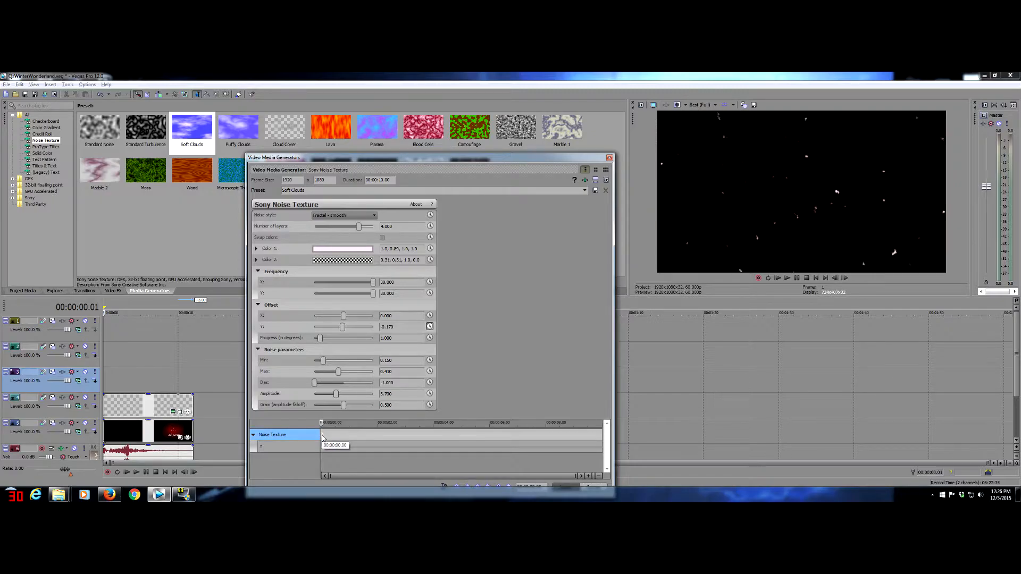
{"action": "left_click_drag", "start_coordinate": [323, 438], "coordinate": [602, 438]}
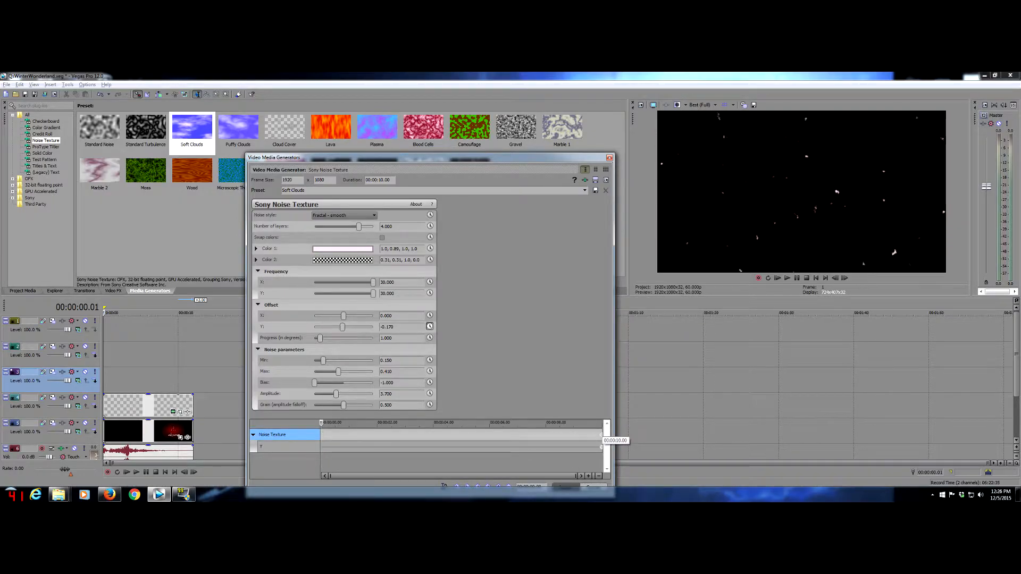
{"action": "left_click", "coordinate": [369, 329]}
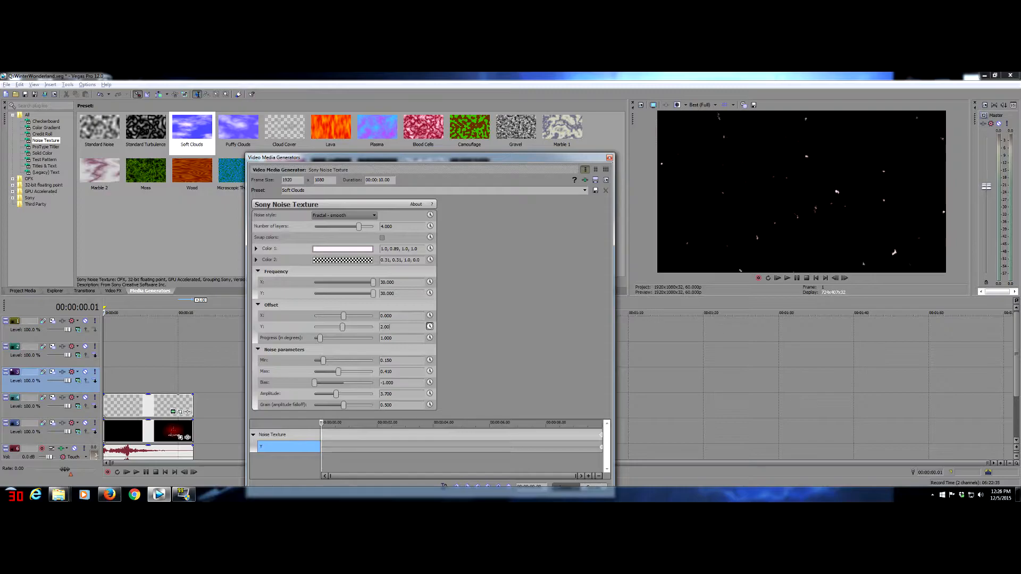
{"action": "key", "text": "Return"}
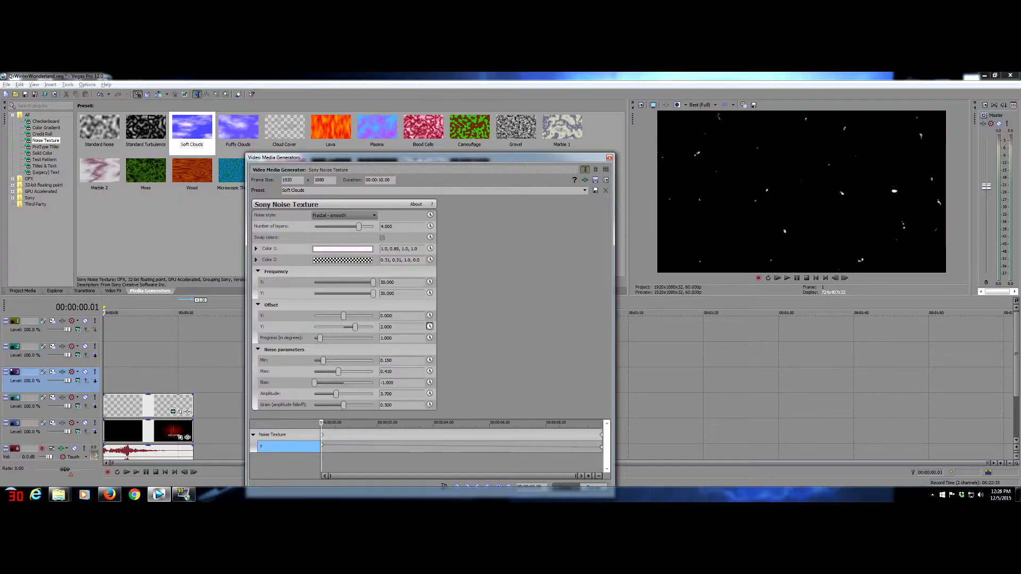
{"action": "left_click", "coordinate": [610, 158]}
Play the intro from about 2.5 seconds in to check the snow's movement, then stop playback
{"action": "left_click", "coordinate": [124, 382]}
{"action": "key", "text": "space"}
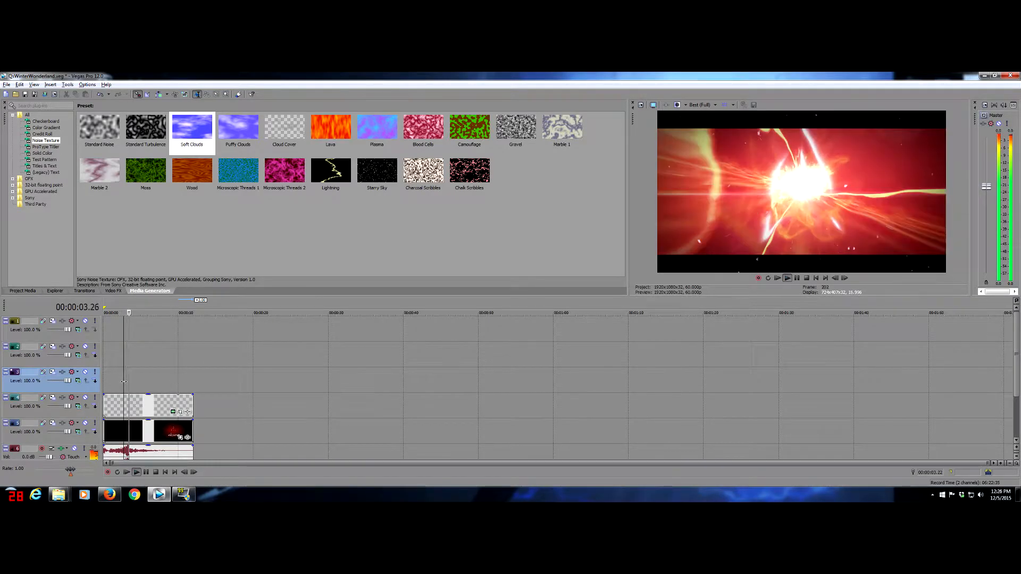
{"action": "key", "text": "space"}
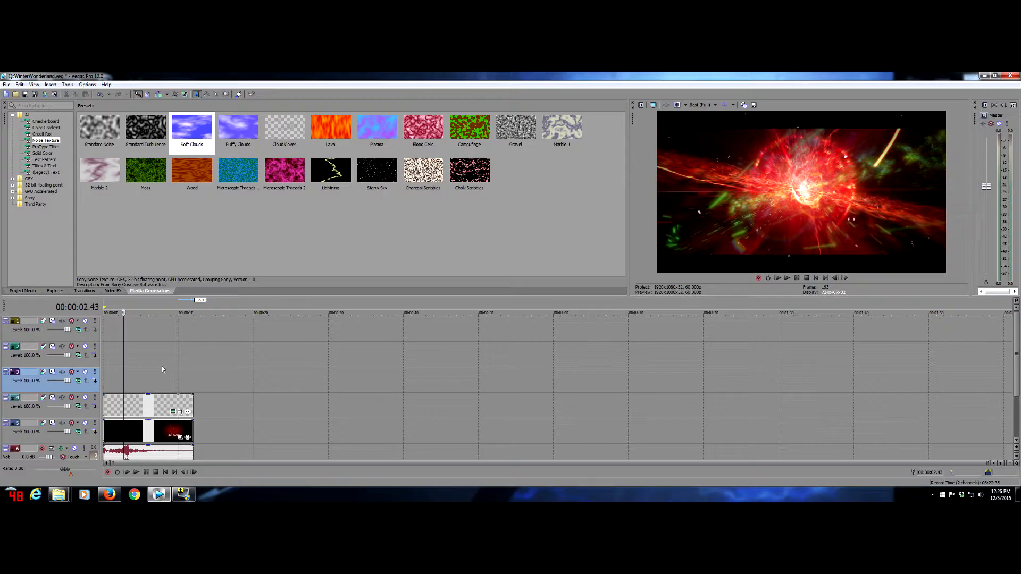
Copy the noise texture event and paste it at the start of track 3 as a new copy of the source media
{"action": "left_click", "coordinate": [114, 375]}
{"action": "left_click", "coordinate": [141, 406]}
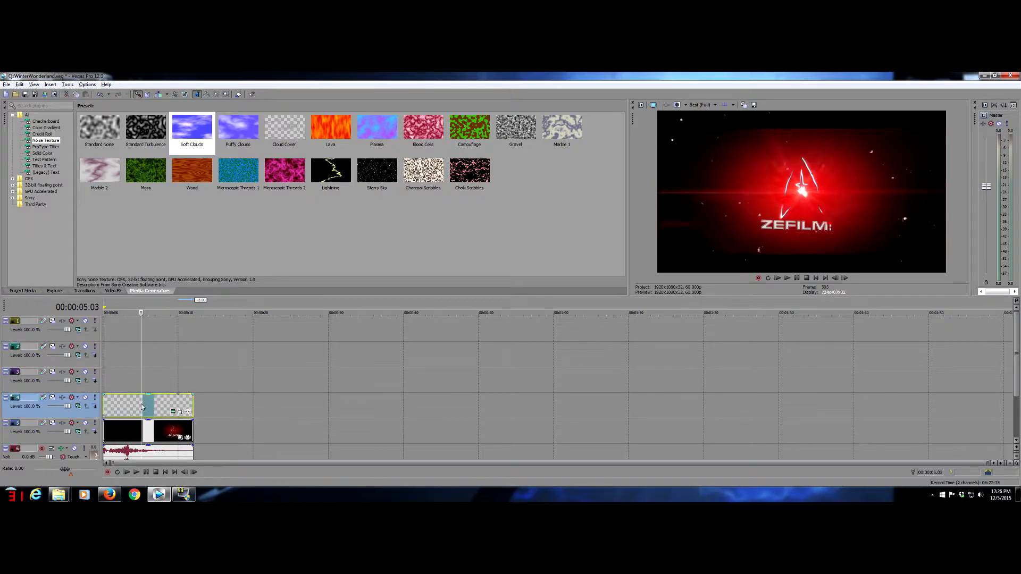
{"action": "left_click", "coordinate": [109, 379]}
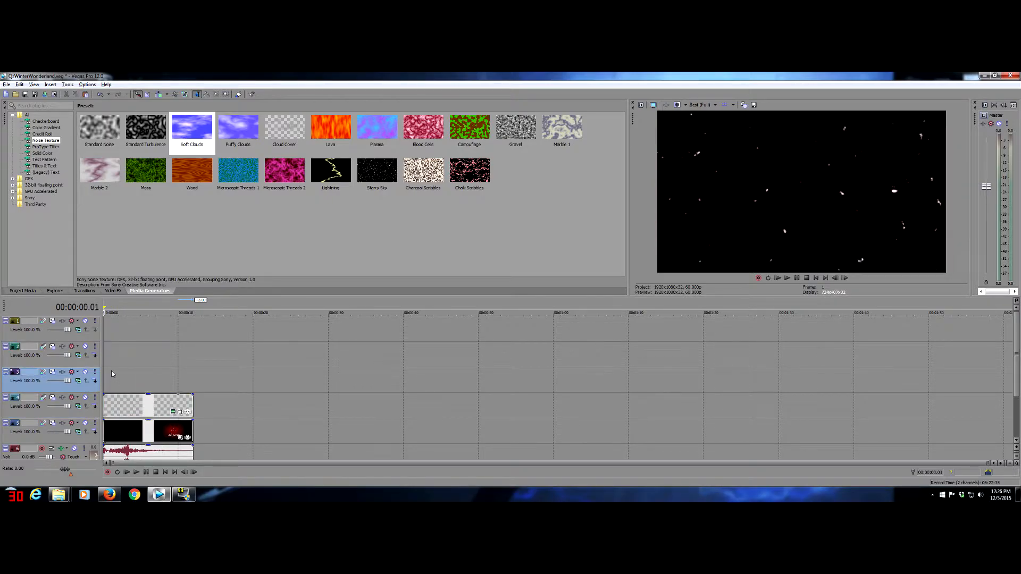
{"action": "key", "text": "ctrl+v"}
{"action": "left_click", "coordinate": [563, 249]}
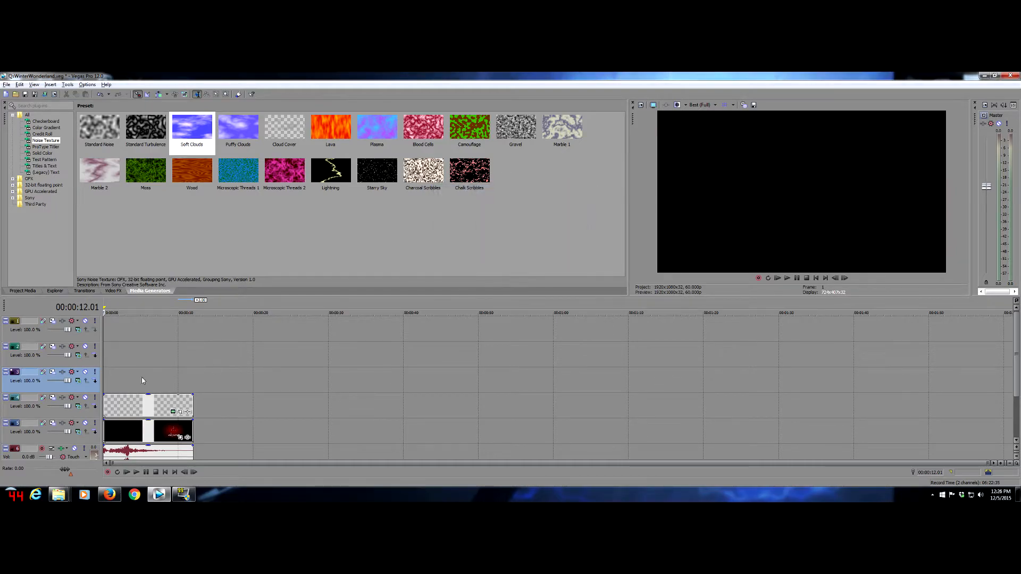
Paste another noise texture event at the start of track 2, creating a new copy of the source media
{"action": "left_click", "coordinate": [111, 360]}
{"action": "key", "text": "ctrl+v"}
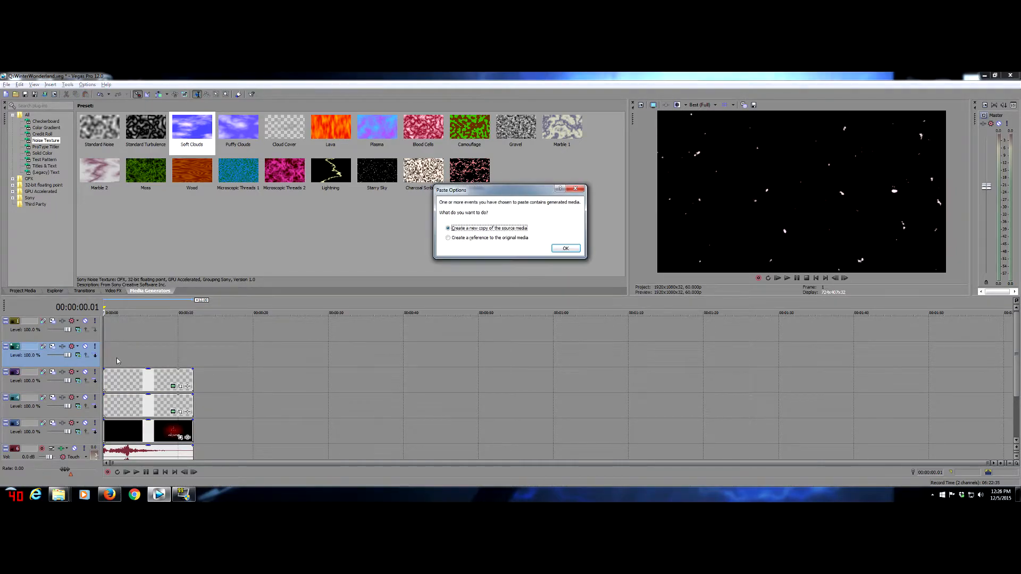
{"action": "left_click", "coordinate": [565, 248]}
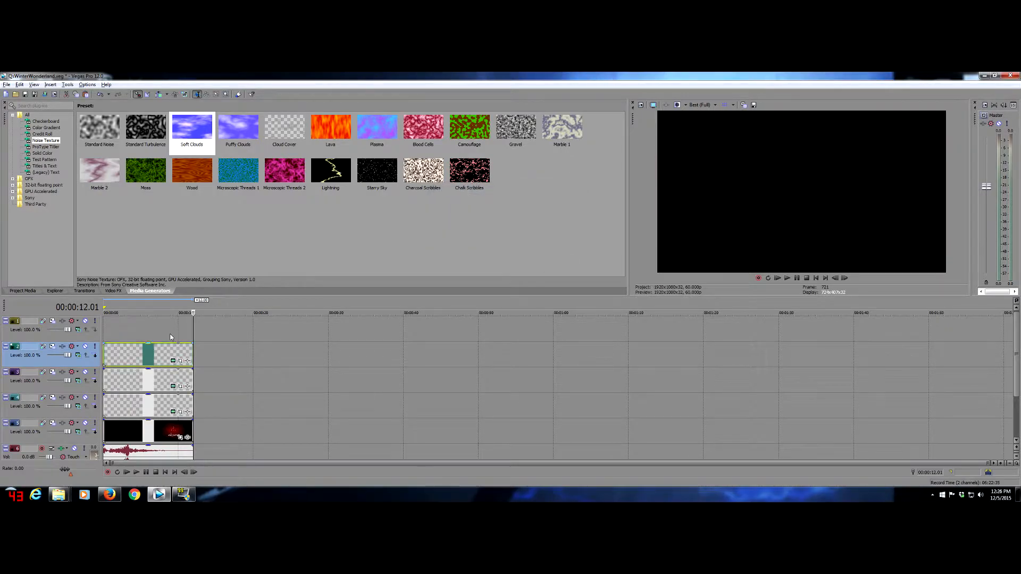
Play the intro with the layered snow tracks from about 3 seconds in, then stop playback
{"action": "left_click", "coordinate": [126, 330]}
{"action": "key", "text": "space"}
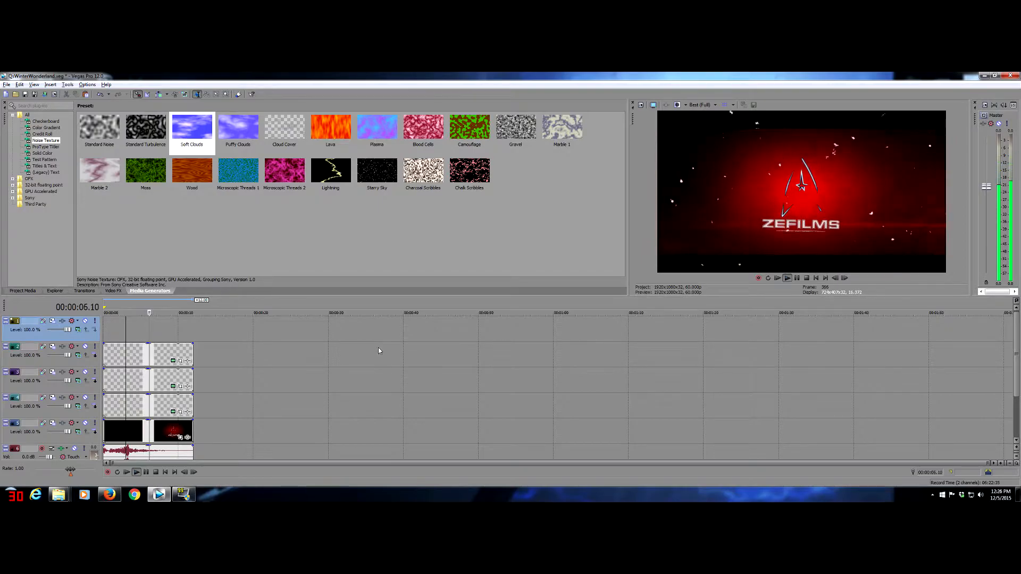
{"action": "key", "text": "space"}
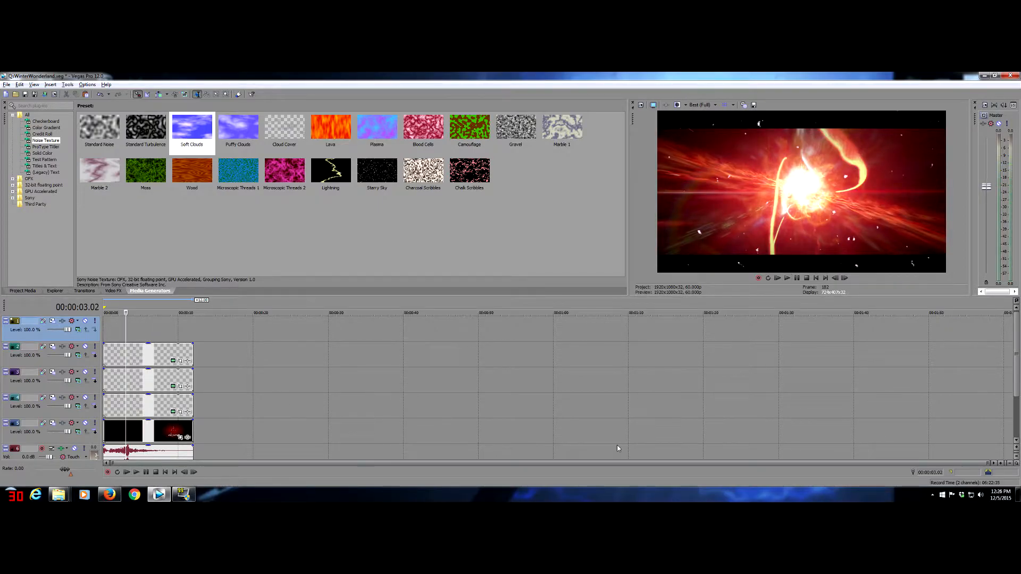
Insert a new audio track below the intro's audio track
{"action": "scroll", "coordinate": [1016, 363], "scroll_direction": "down", "scroll_amount": 2}
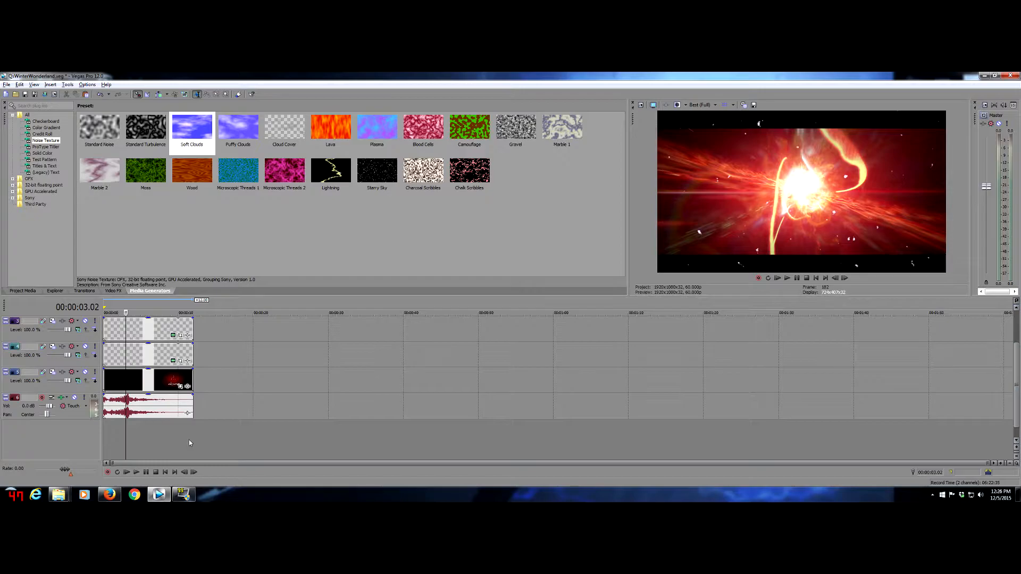
{"action": "right_click", "coordinate": [74, 414]}
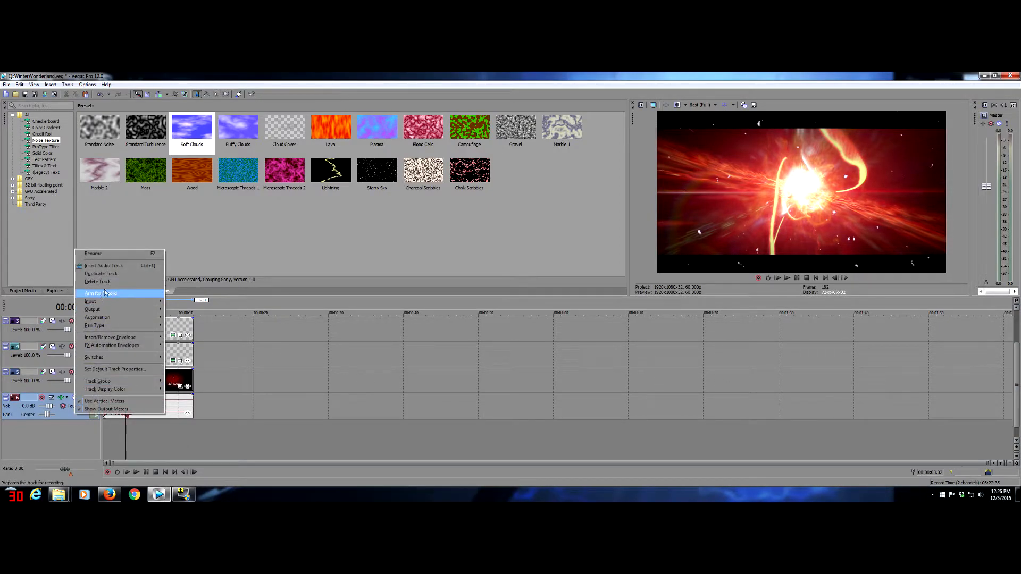
{"action": "left_click", "coordinate": [76, 415]}
{"action": "right_click", "coordinate": [72, 440]}
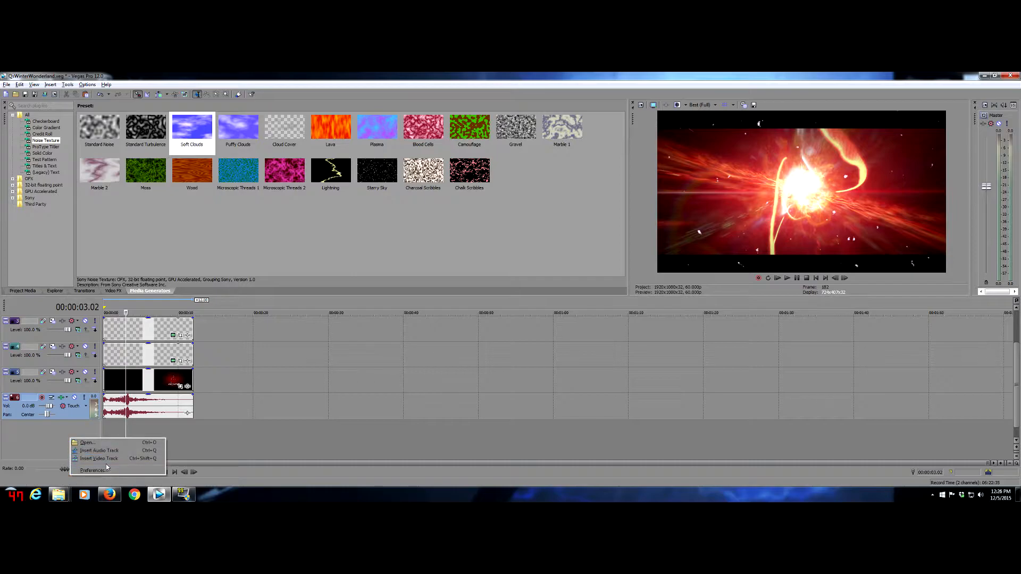
{"action": "left_click", "coordinate": [98, 450]}
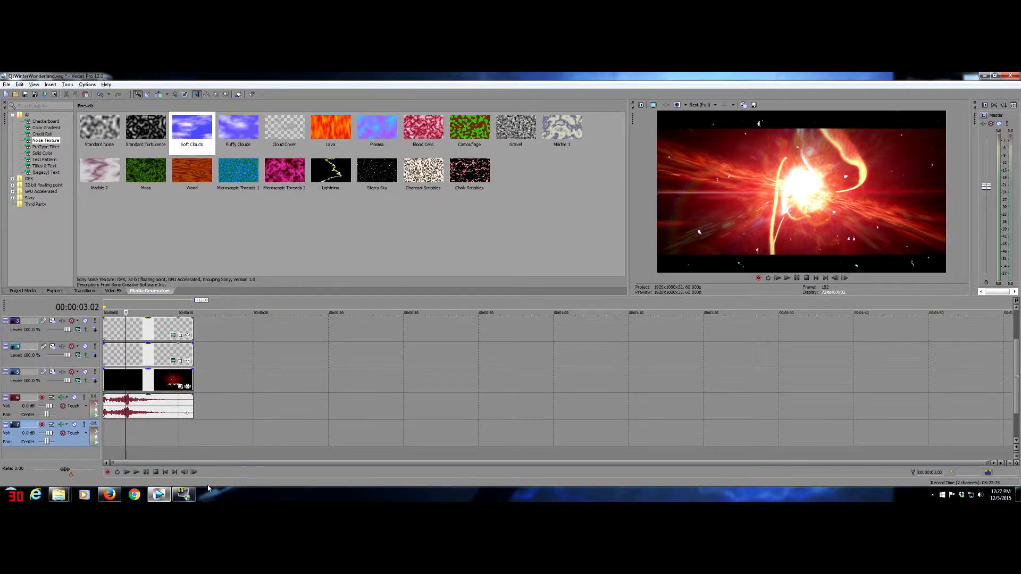
Switch to the Christmas folder in File Explorer and open the Christmas Whoosh folder inside audiojungle-13674131-christmas-whoosh
{"action": "mouse_move", "coordinate": [59, 495]}
{"action": "mouse_move", "coordinate": [165, 454]}
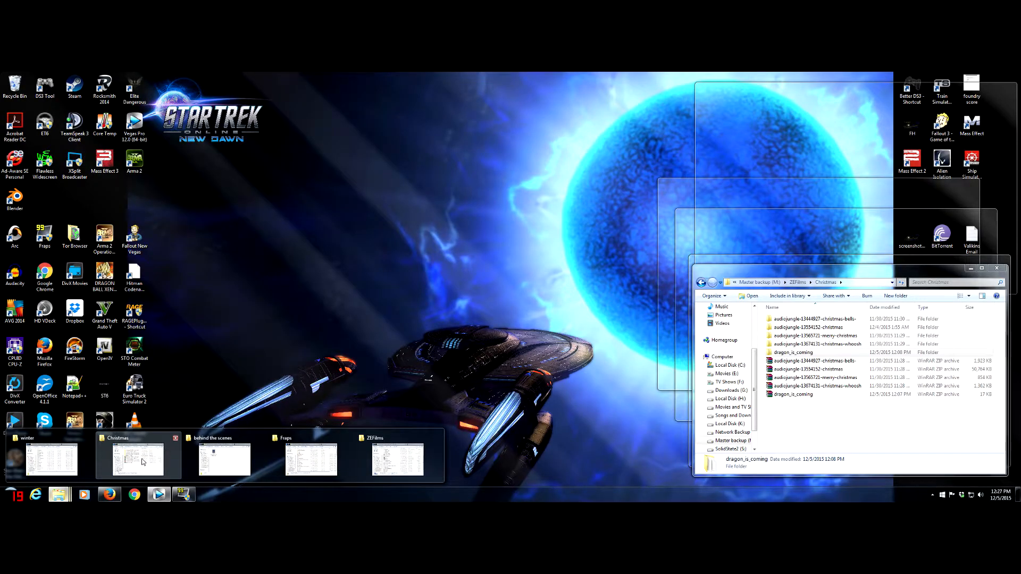
{"action": "left_click", "coordinate": [143, 462]}
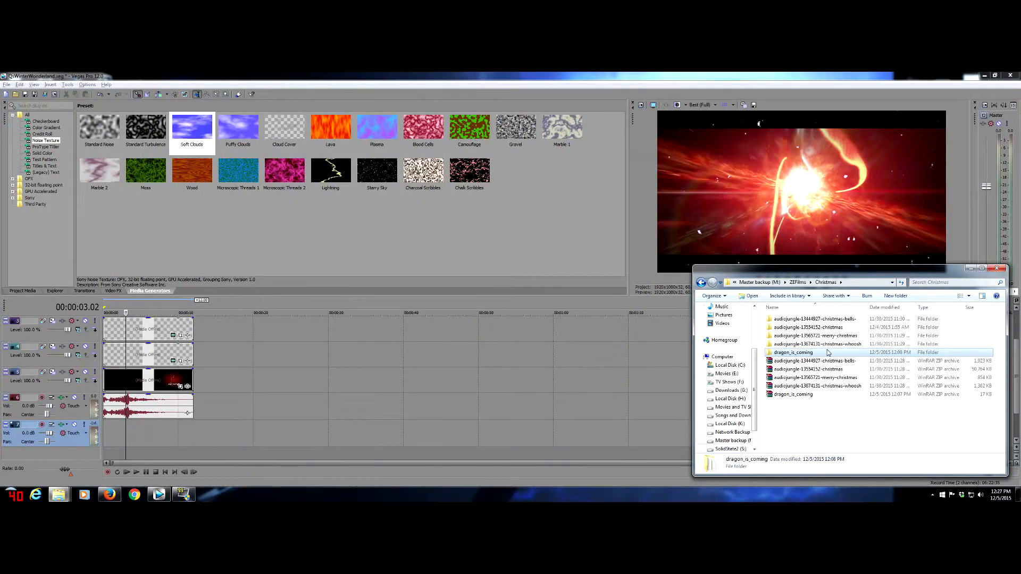
{"action": "double_click", "coordinate": [819, 344]}
{"action": "double_click", "coordinate": [803, 327]}
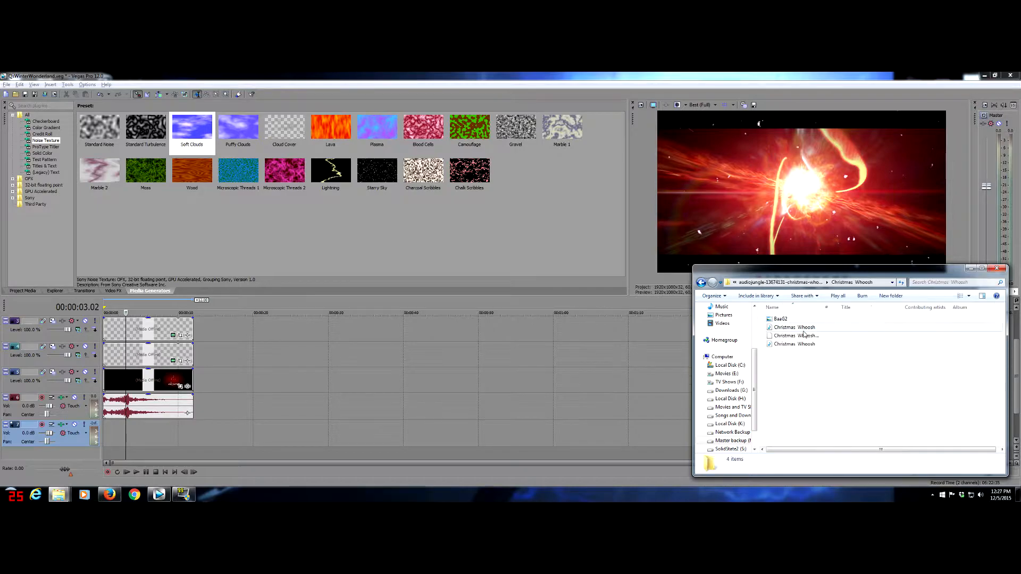
Add the Christmas Whoosh wave sound to the new audio track, starting about one second into the intro
{"action": "left_click", "coordinate": [796, 330]}
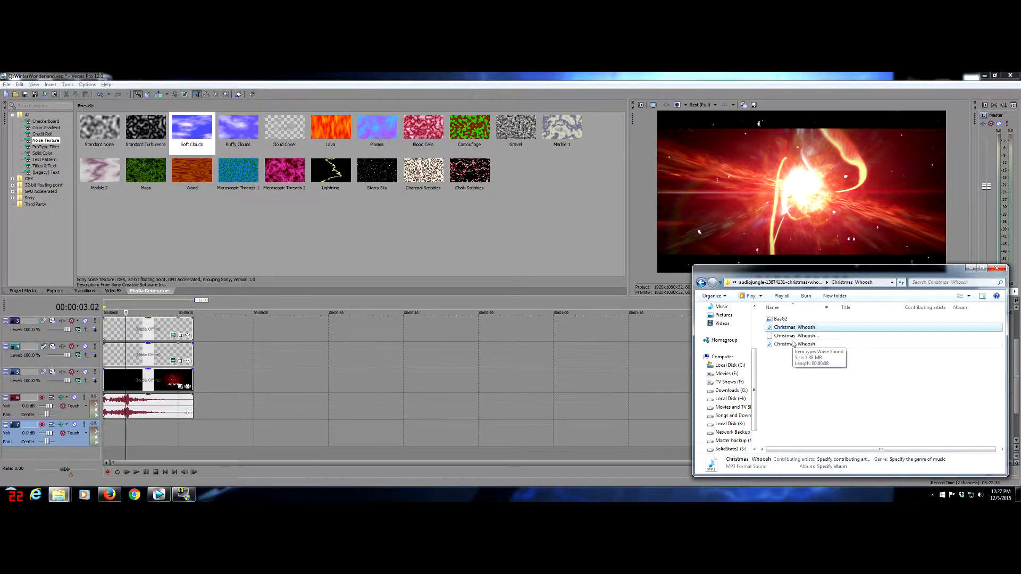
{"action": "left_click", "coordinate": [792, 344]}
{"action": "left_click_drag", "start_coordinate": [781, 348], "coordinate": [570, 394]}
{"action": "left_click_drag", "start_coordinate": [110, 433], "coordinate": [153, 433]}
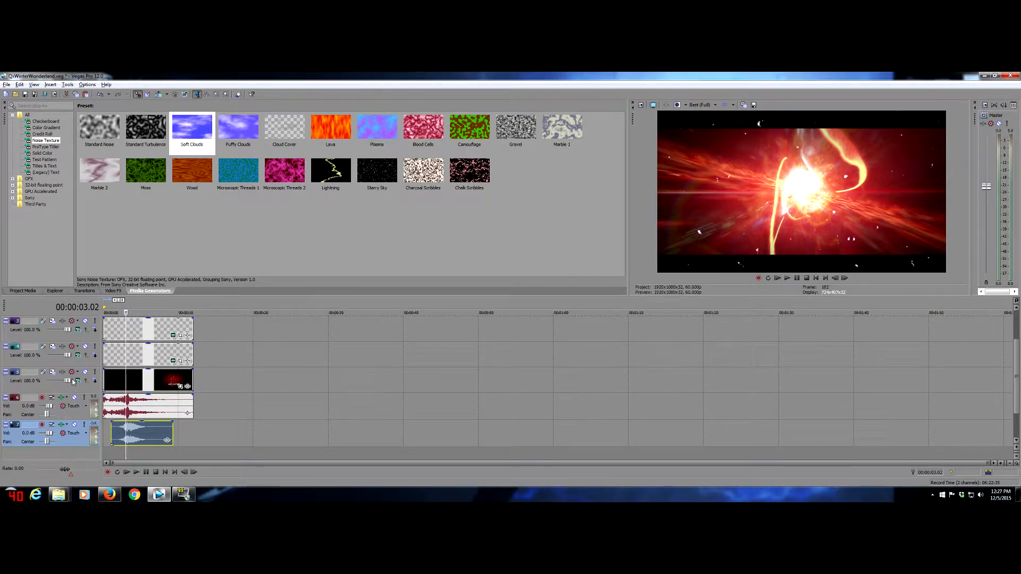
Mute the intro's original audio track and play the opening with the whoosh sound, then stop playback
{"action": "left_click", "coordinate": [75, 400]}
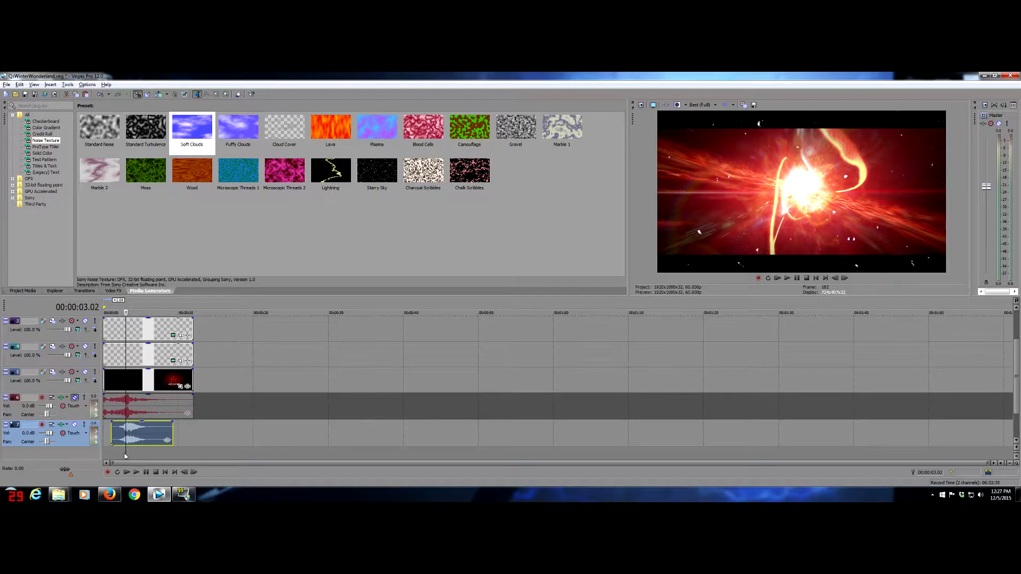
{"action": "left_click", "coordinate": [110, 452]}
{"action": "key", "text": "space"}
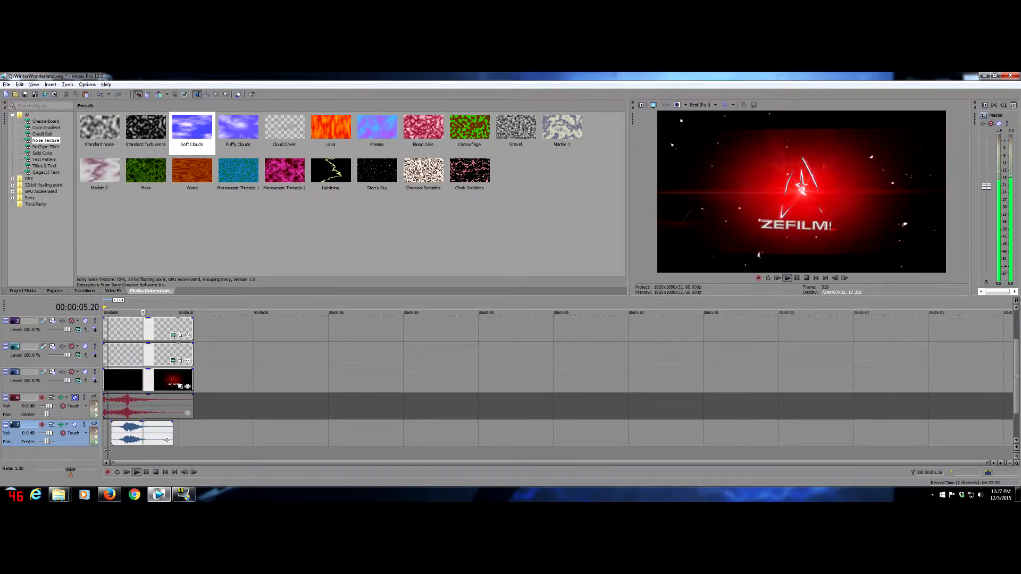
{"action": "key", "text": "space"}
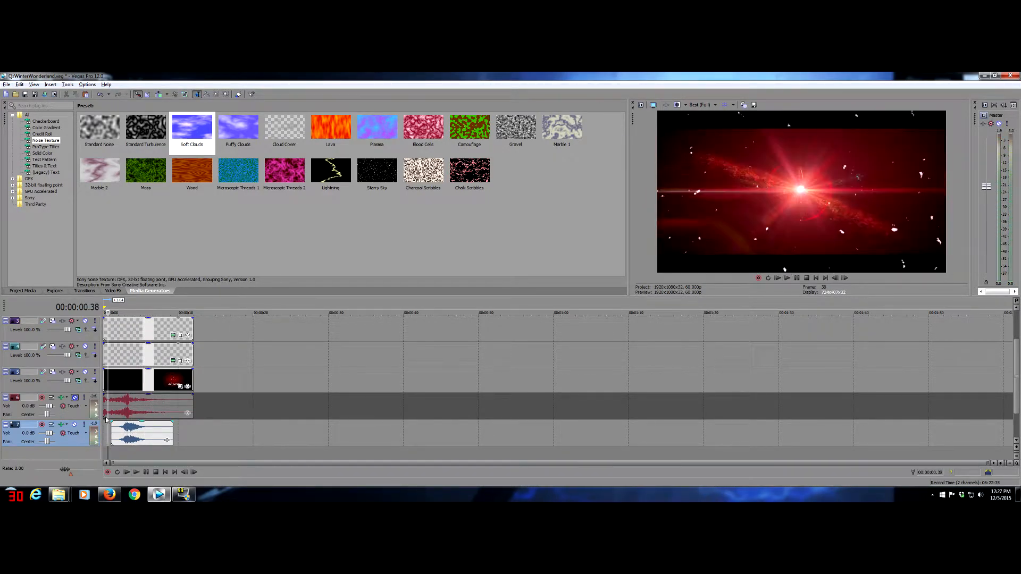
Delete the intro's original audio track and play the whole intro from the start
{"action": "right_click", "coordinate": [76, 417]}
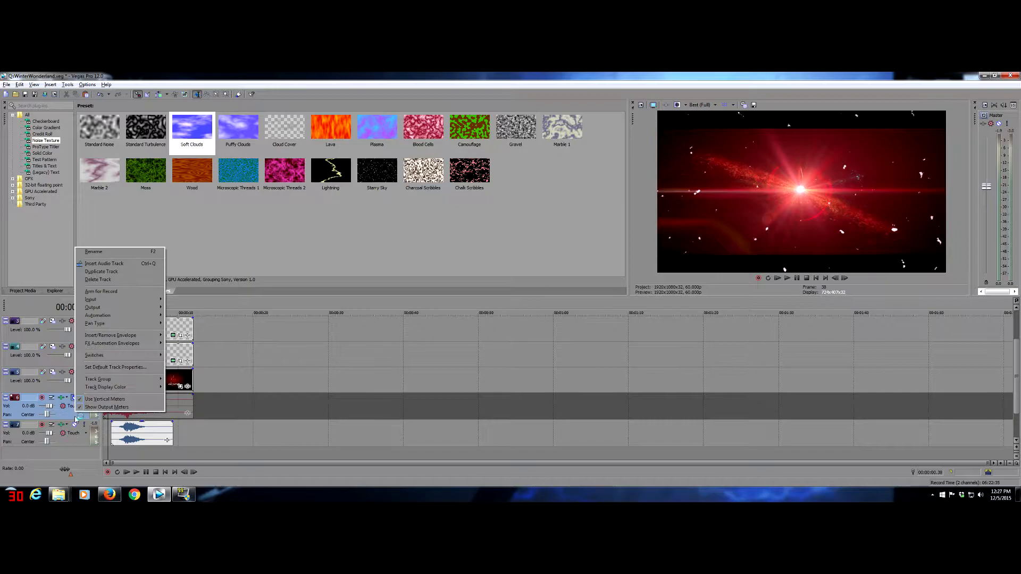
{"action": "left_click", "coordinate": [101, 281]}
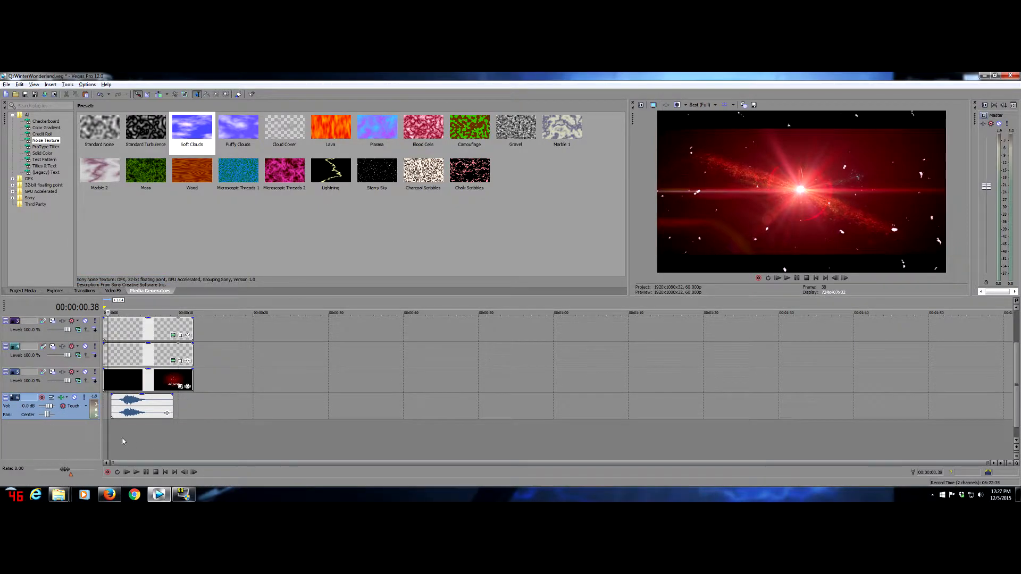
{"action": "key", "text": "ctrl+Home"}
{"action": "key", "text": "space"}
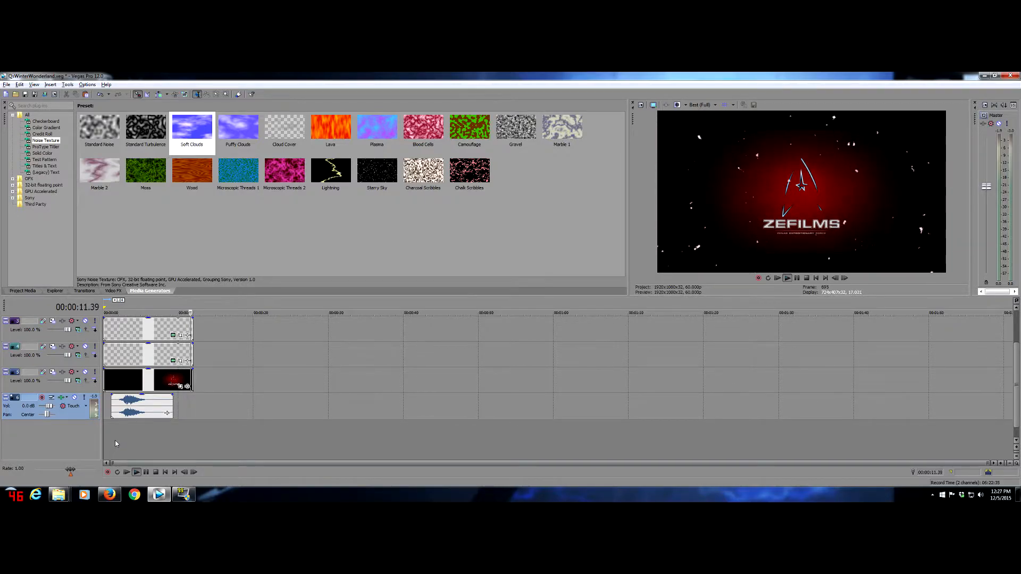
Insert two more audio tracks below the whoosh sound track
{"action": "right_click", "coordinate": [75, 438]}
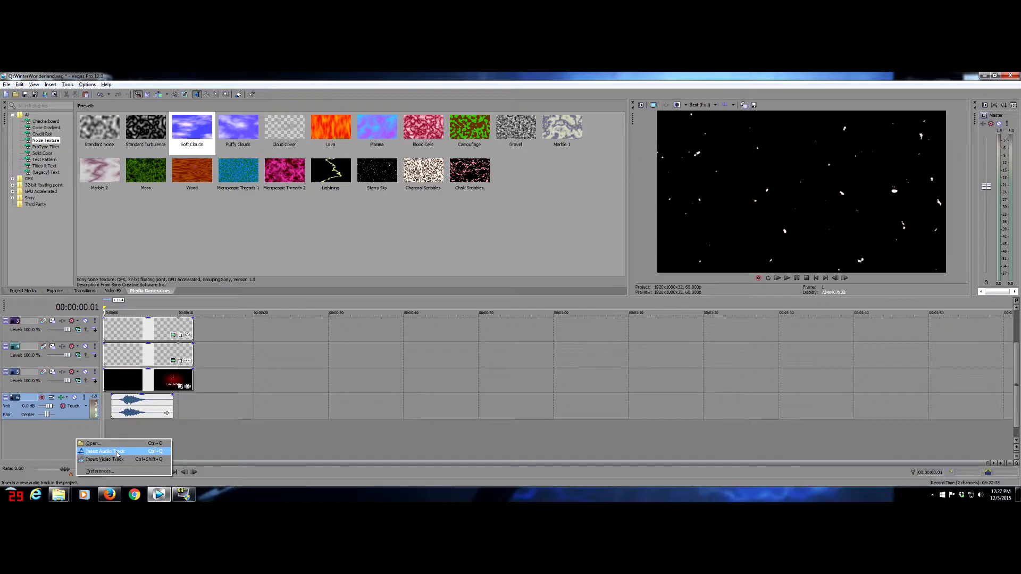
{"action": "left_click", "coordinate": [116, 451]}
{"action": "right_click", "coordinate": [89, 415]}
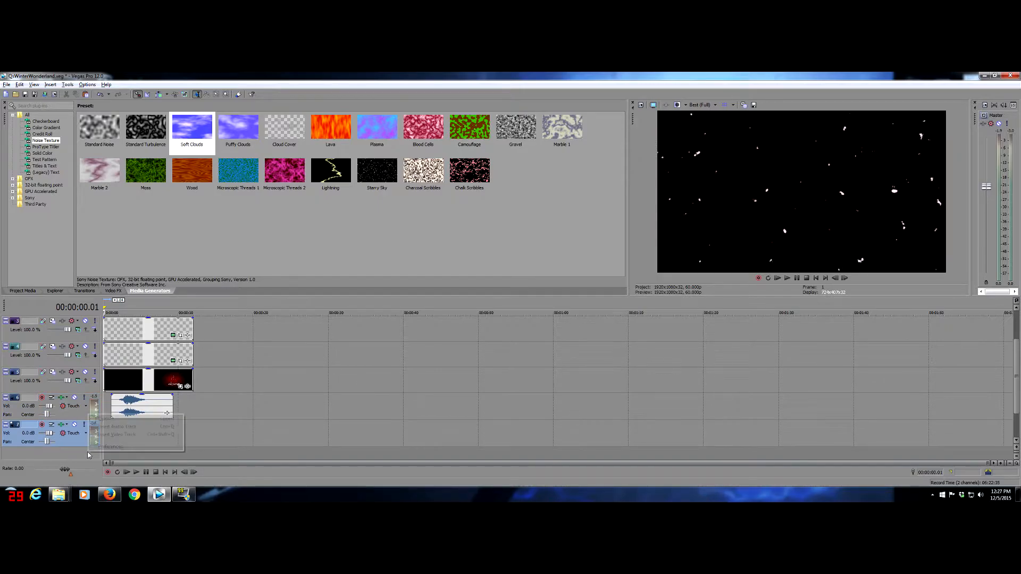
{"action": "left_click", "coordinate": [123, 428]}
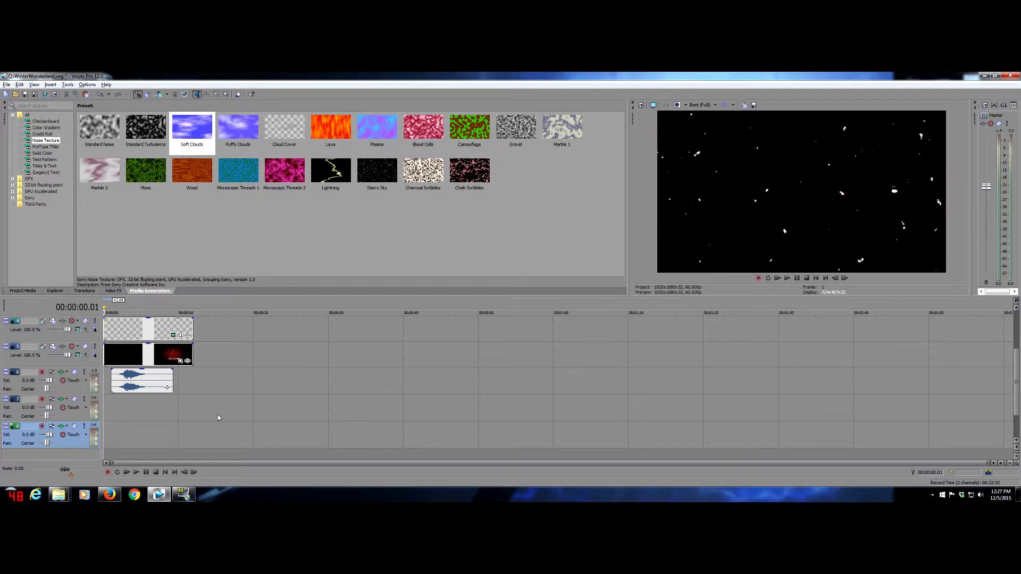
Add the Christmas Bells wave sound from the christmas-bells folder to the audio track below the whoosh, at the start of the timeline
{"action": "key", "text": "alt+Tab"}
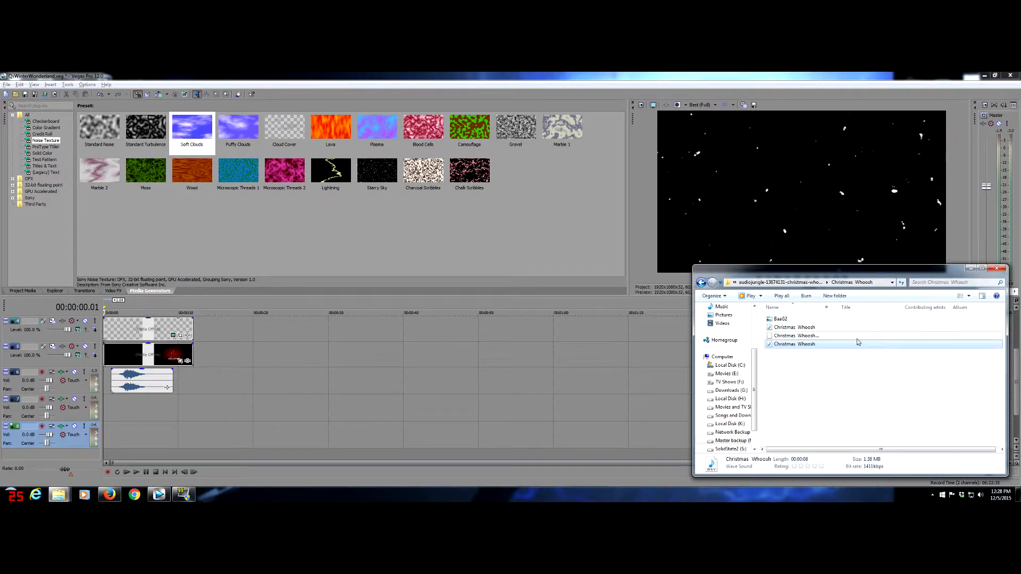
{"action": "key", "text": "BackSpace"}
{"action": "left_click", "coordinate": [703, 283]}
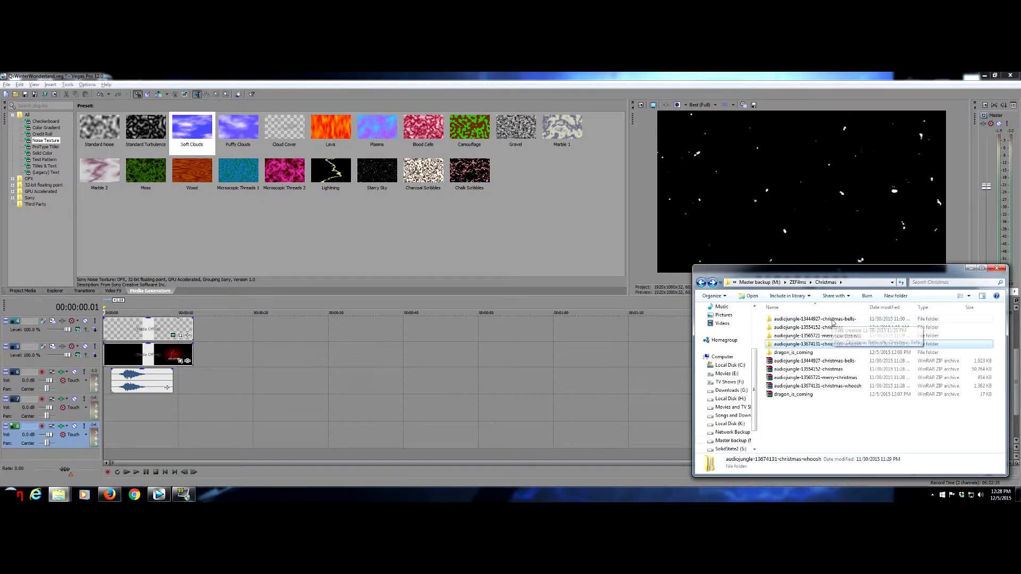
{"action": "double_click", "coordinate": [813, 319]}
{"action": "left_click", "coordinate": [787, 329]}
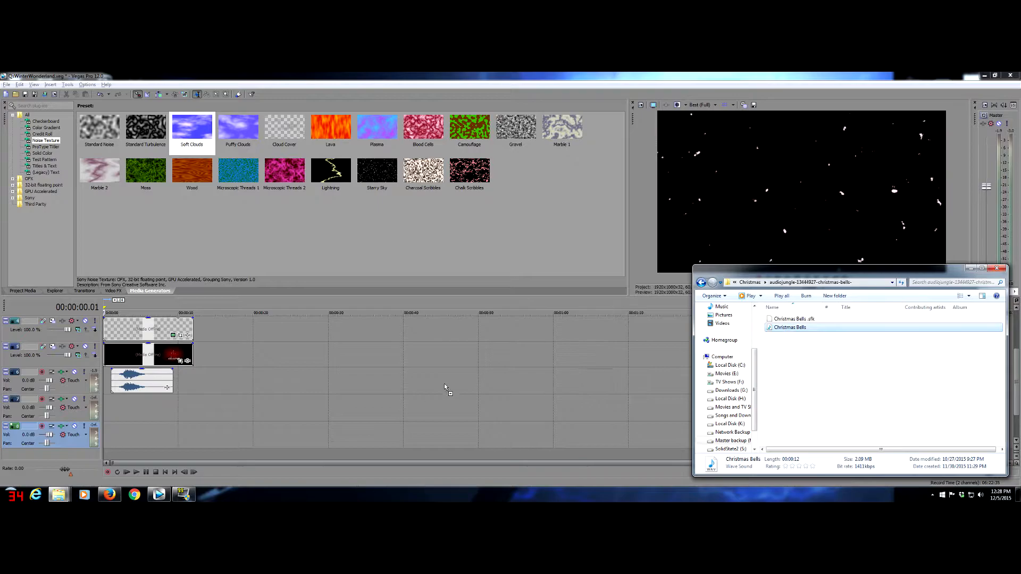
{"action": "left_click_drag", "start_coordinate": [116, 412], "coordinate": [117, 413]}
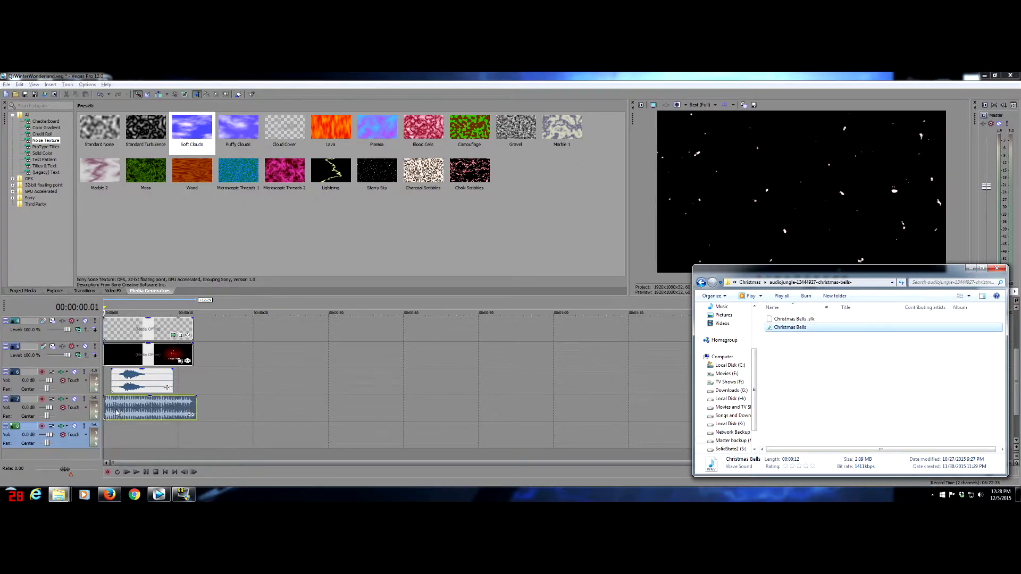
Play the end of the intro and trim the bells clip so it ends together with the intro video
{"action": "left_click", "coordinate": [187, 426]}
{"action": "key", "text": "space"}
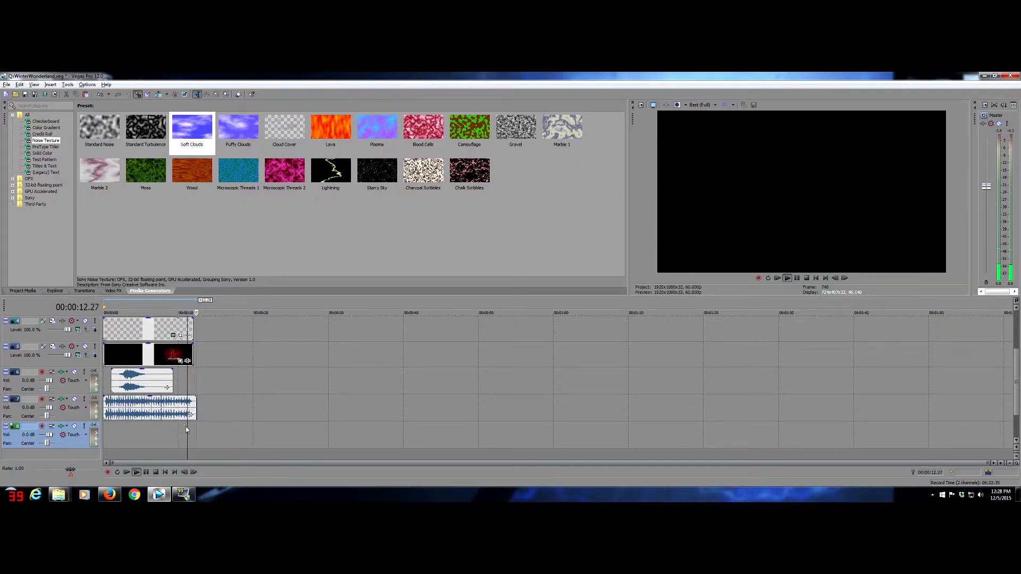
{"action": "left_click_drag", "start_coordinate": [196, 401], "coordinate": [194, 402]}
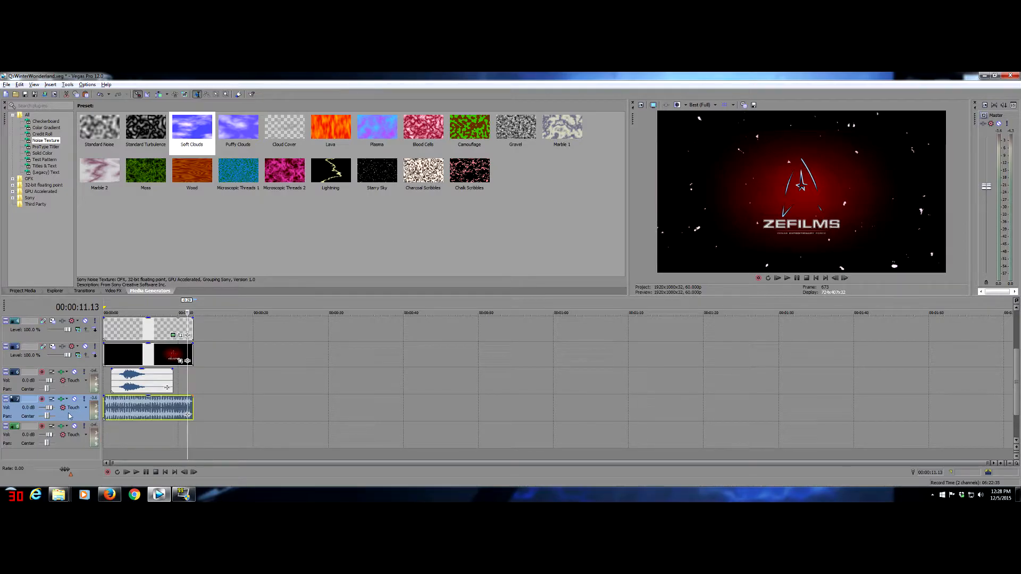
Lower the bells track's volume to about -18 dB while playing the intro from the start
{"action": "left_click_drag", "start_coordinate": [49, 407], "coordinate": [46, 409]}
{"action": "left_click", "coordinate": [105, 433]}
{"action": "key", "text": "space"}
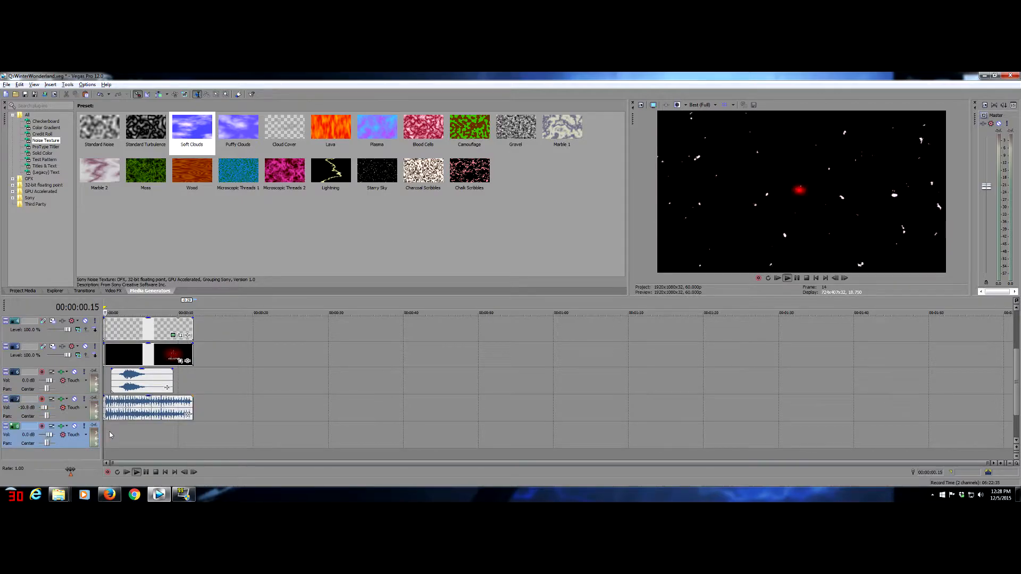
{"action": "double_click", "coordinate": [45, 408]}
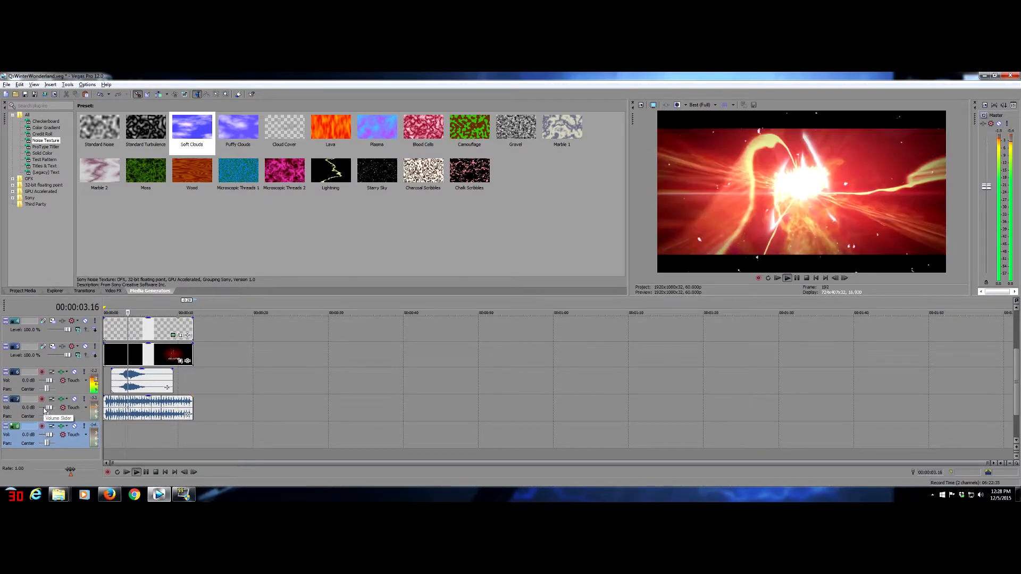
{"action": "left_click", "coordinate": [44, 408]}
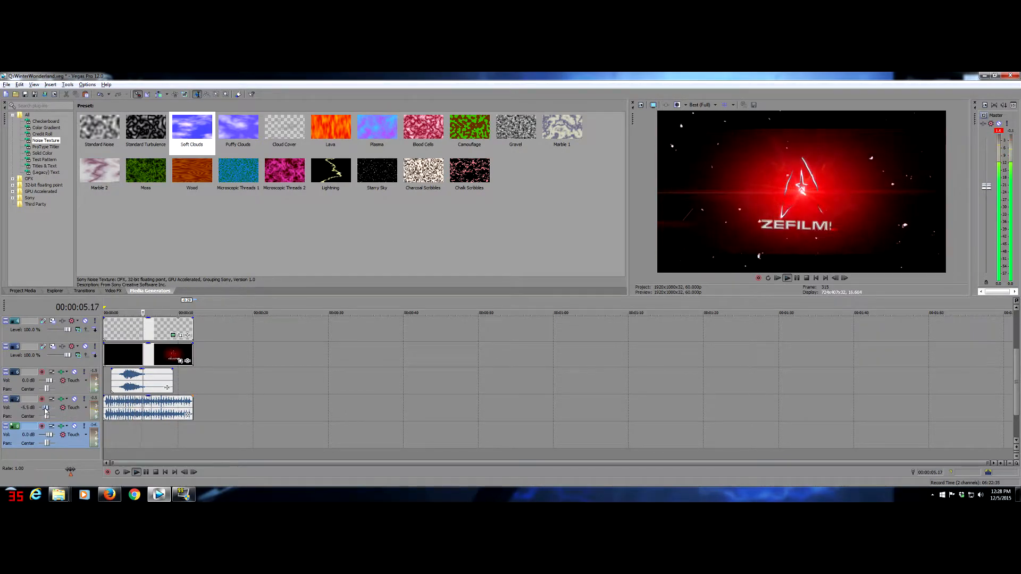
{"action": "left_click_drag", "start_coordinate": [46, 410], "coordinate": [43, 411]}
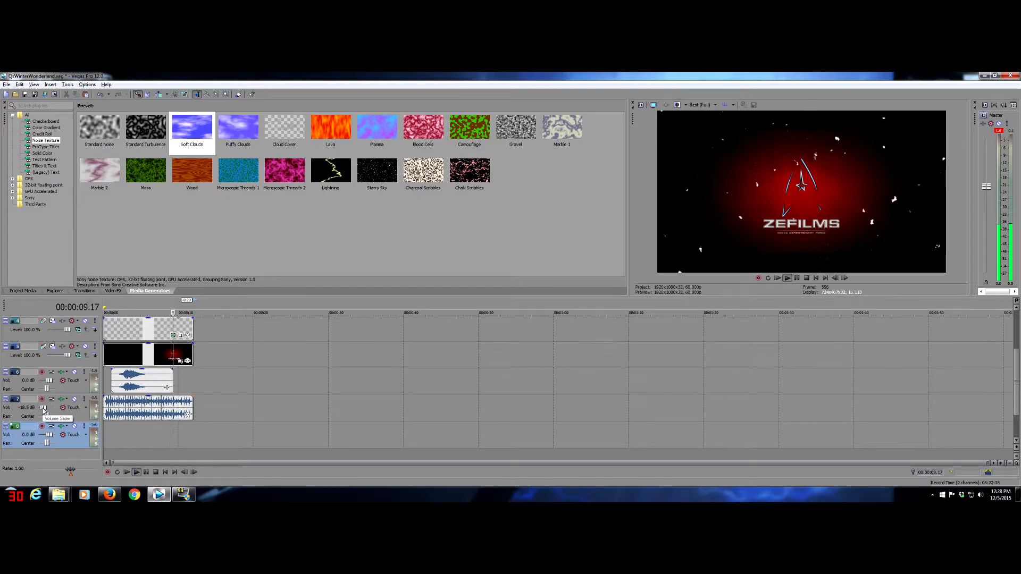
Replay the intro and lower the whoosh track's volume to about -4.8 dB
{"action": "key", "text": "space"}
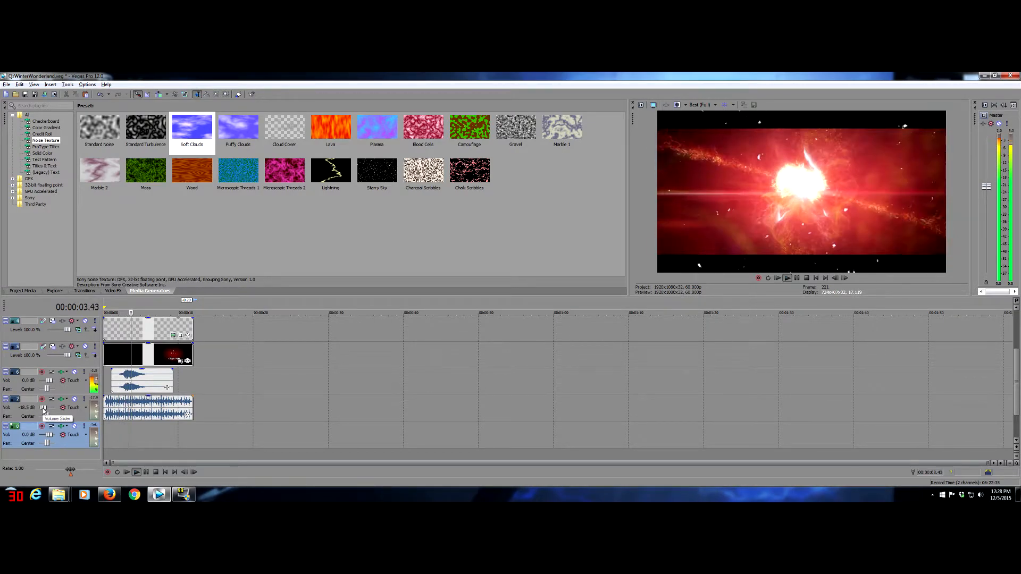
{"action": "key", "text": "space"}
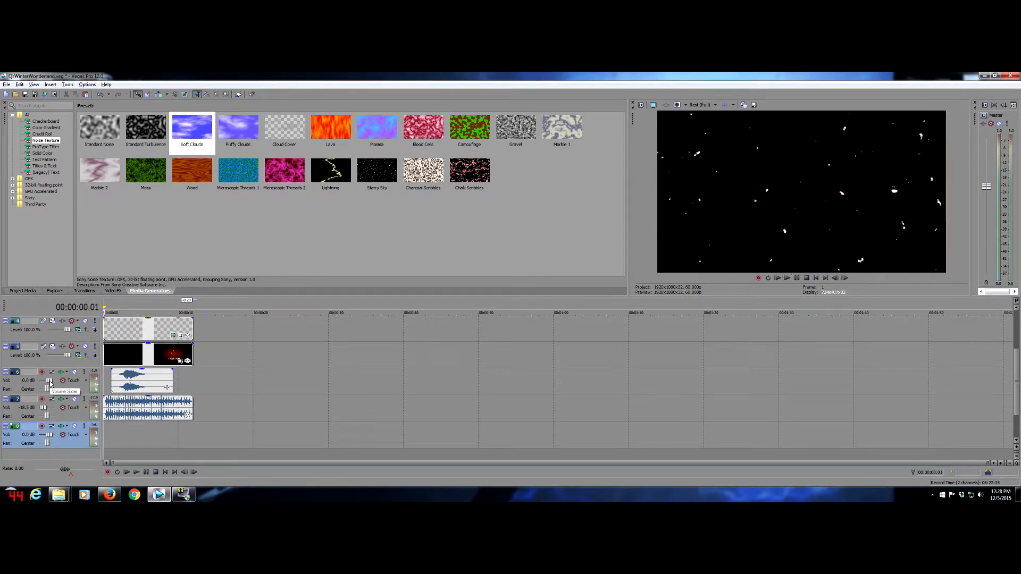
{"action": "key", "text": "space"}
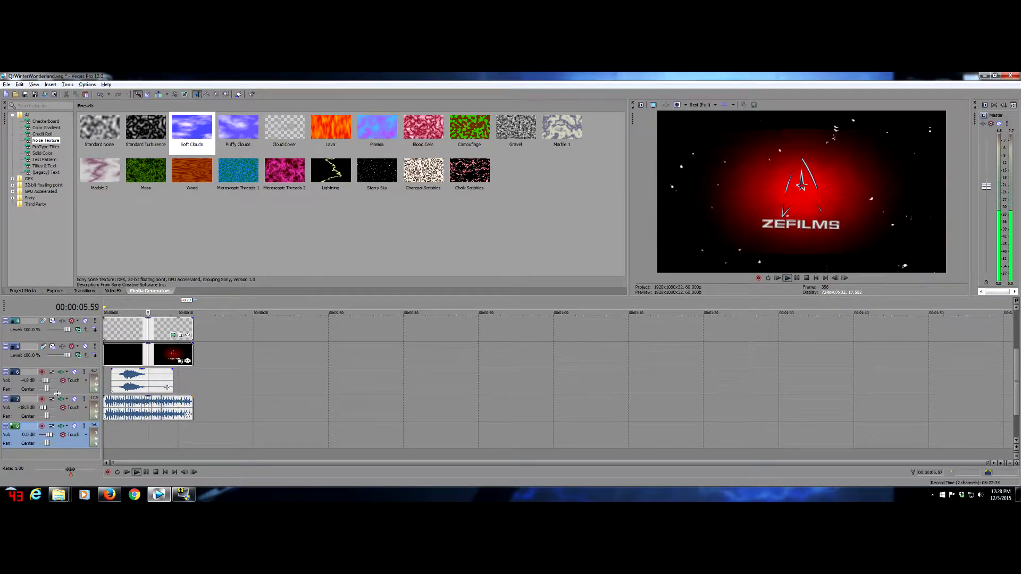
{"action": "key", "text": "space"}
Add the Merry Christmas 2 wave sound to the whoosh track, lined up with the end of the intro
{"action": "key", "text": "alt+Tab"}
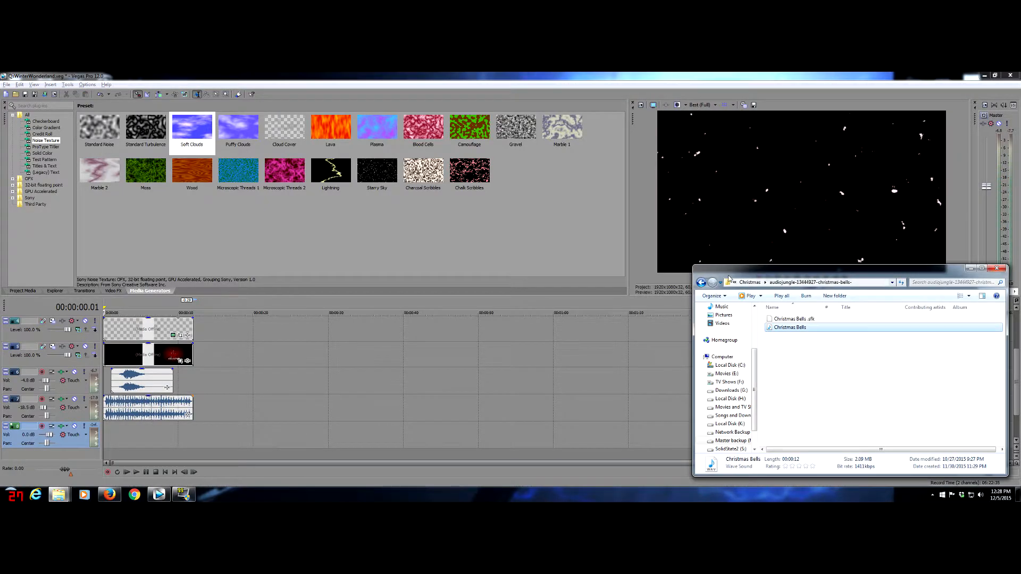
{"action": "left_click", "coordinate": [701, 282]}
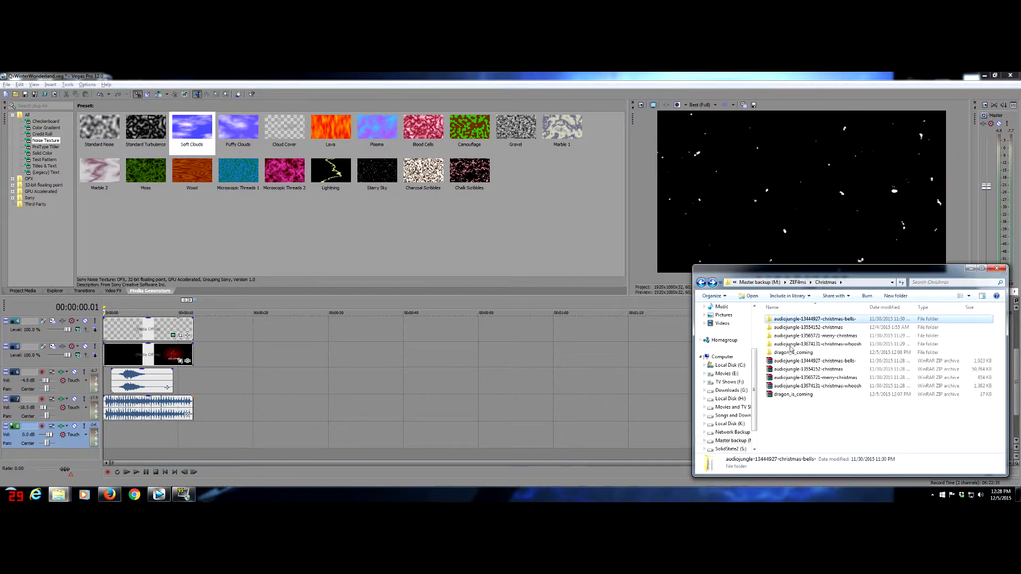
{"action": "double_click", "coordinate": [819, 336]}
{"action": "double_click", "coordinate": [806, 319]}
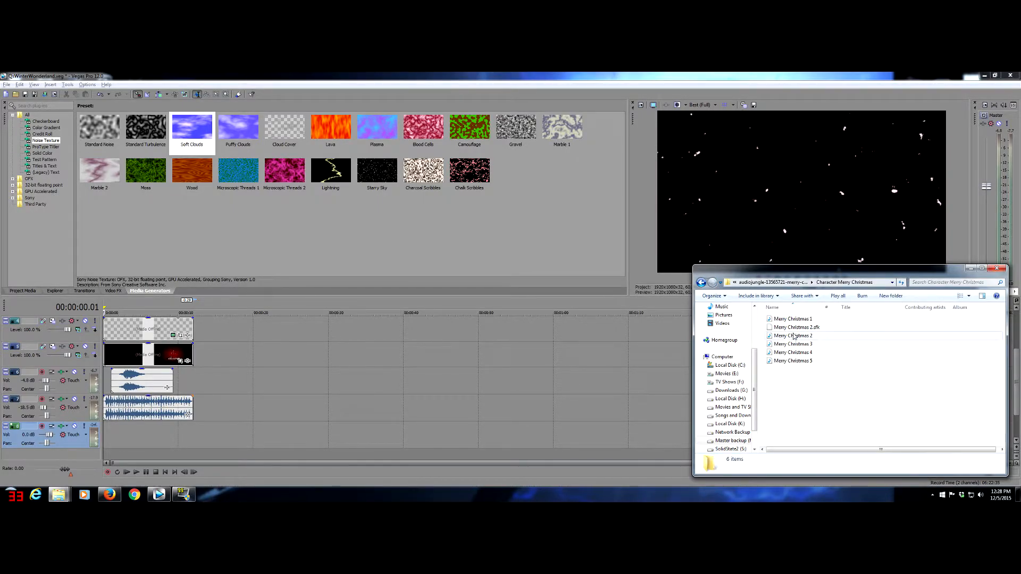
{"action": "left_click", "coordinate": [792, 337]}
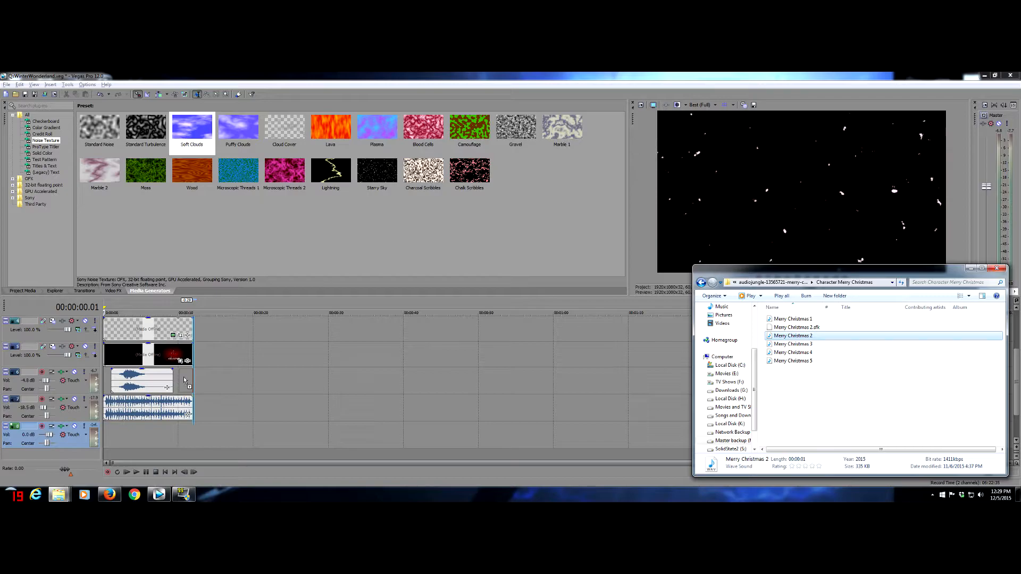
{"action": "left_click_drag", "start_coordinate": [184, 380], "coordinate": [184, 379]}
Play the intro's ending from about seven seconds and the whole intro from the start to check the sound mix
{"action": "left_click", "coordinate": [156, 428]}
{"action": "key", "text": "space"}
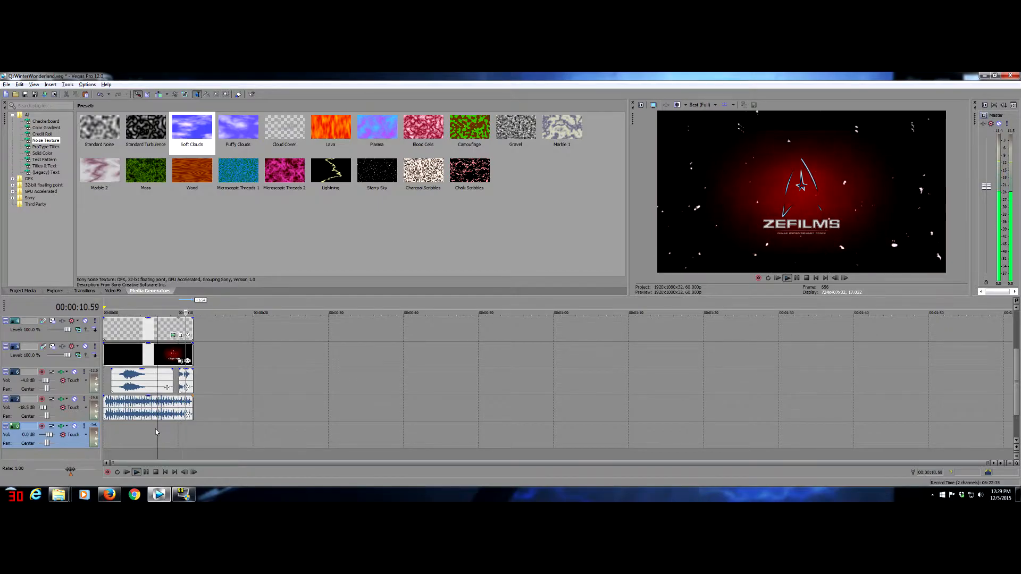
{"action": "key", "text": "space"}
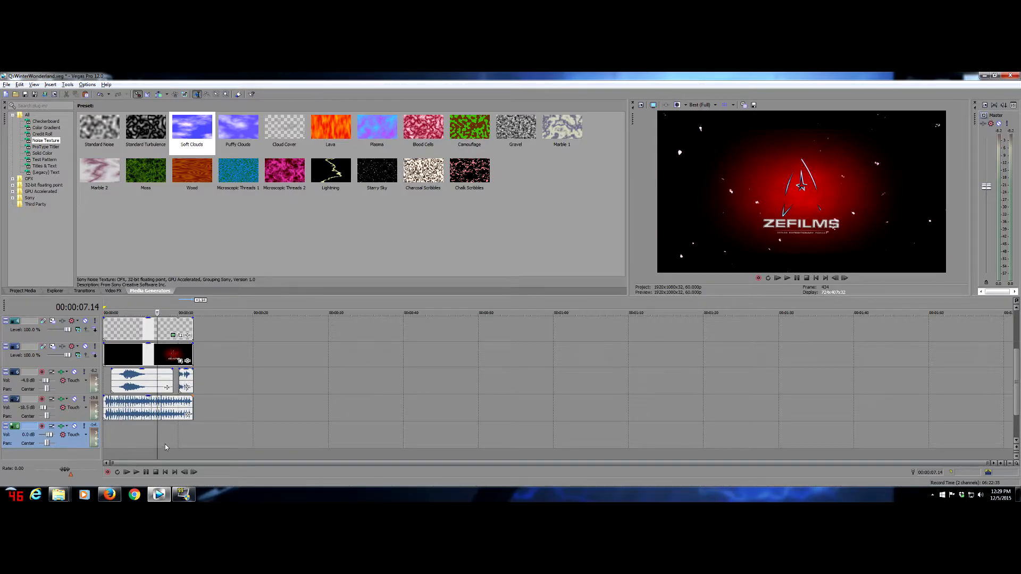
{"action": "left_click", "coordinate": [105, 436]}
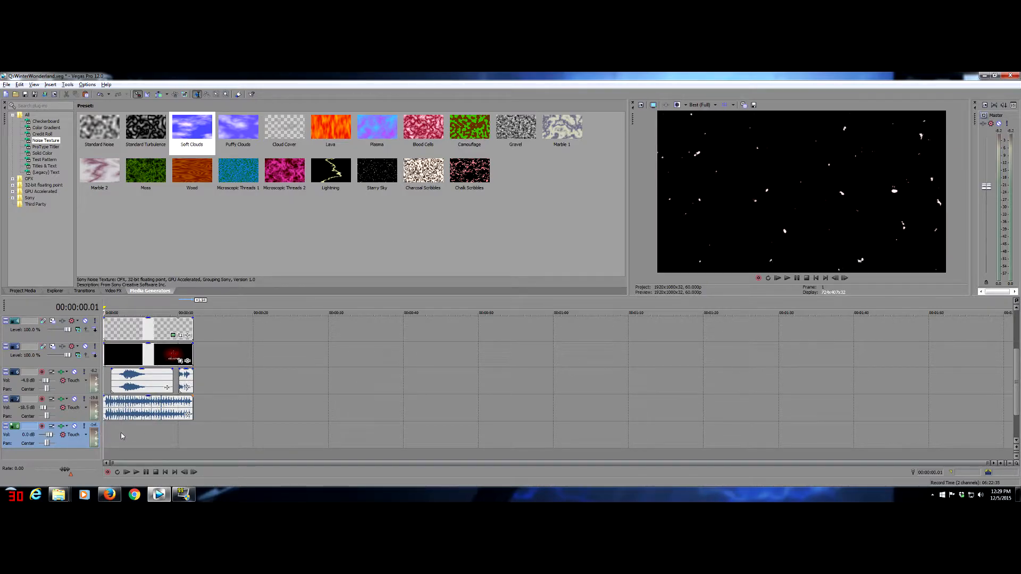
{"action": "key", "text": "space"}
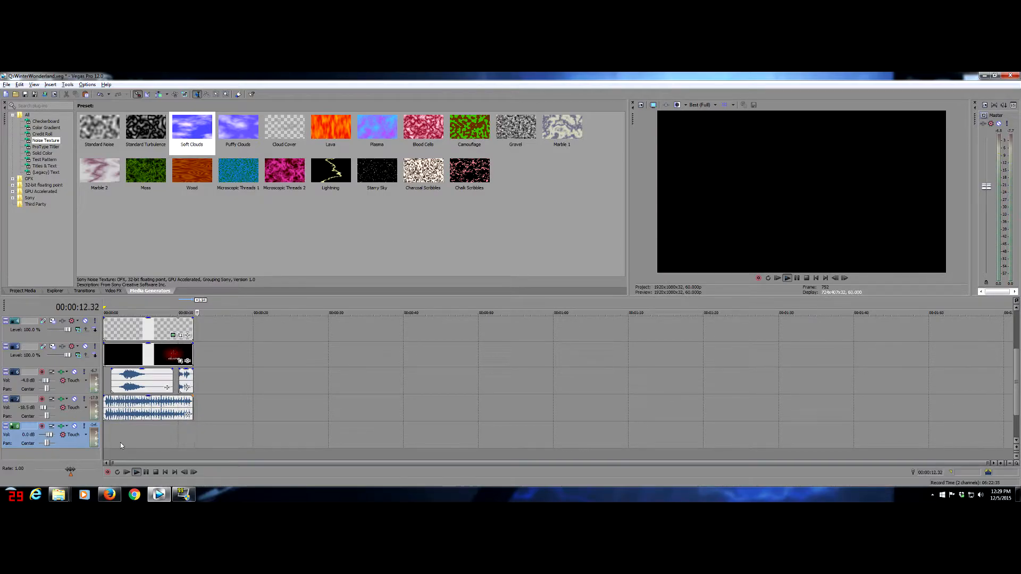
{"action": "key", "text": "space"}
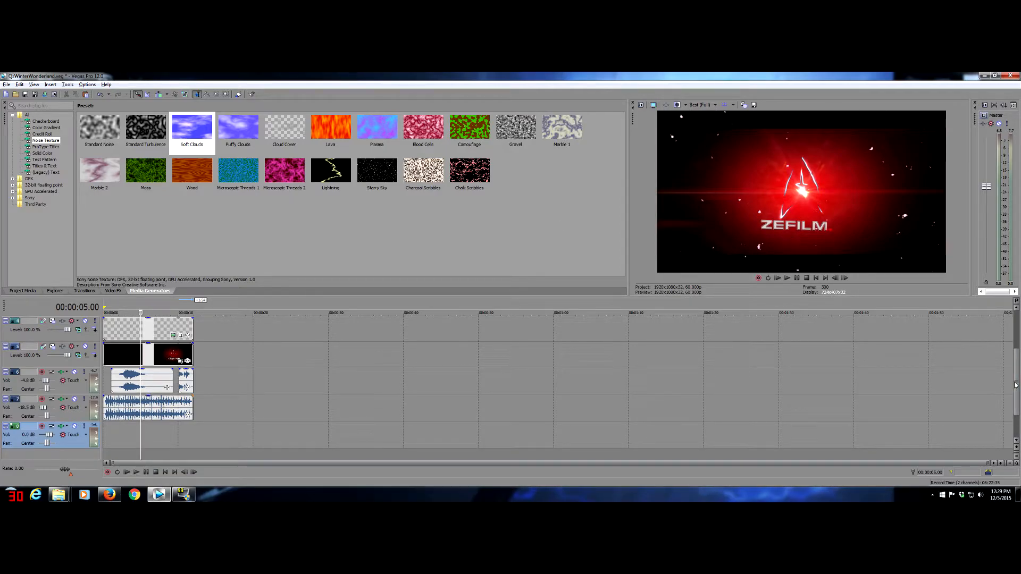
Place the letterbox_1080 image from the LETTERBOX folder on the top video track across the whole intro, and preview it from five seconds
{"action": "scroll", "coordinate": [1014, 385], "scroll_direction": "up", "scroll_amount": 3}
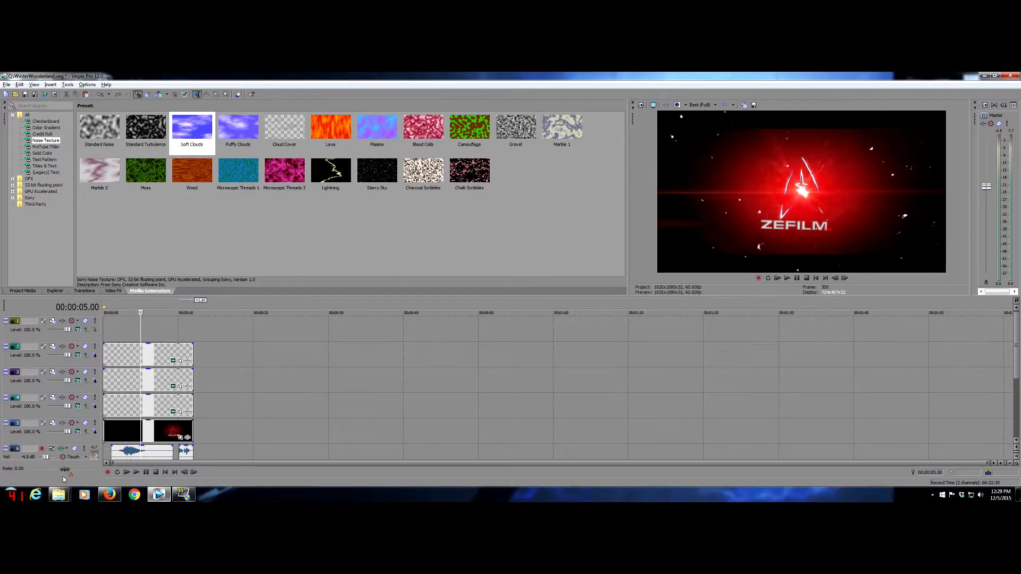
{"action": "mouse_move", "coordinate": [68, 498]}
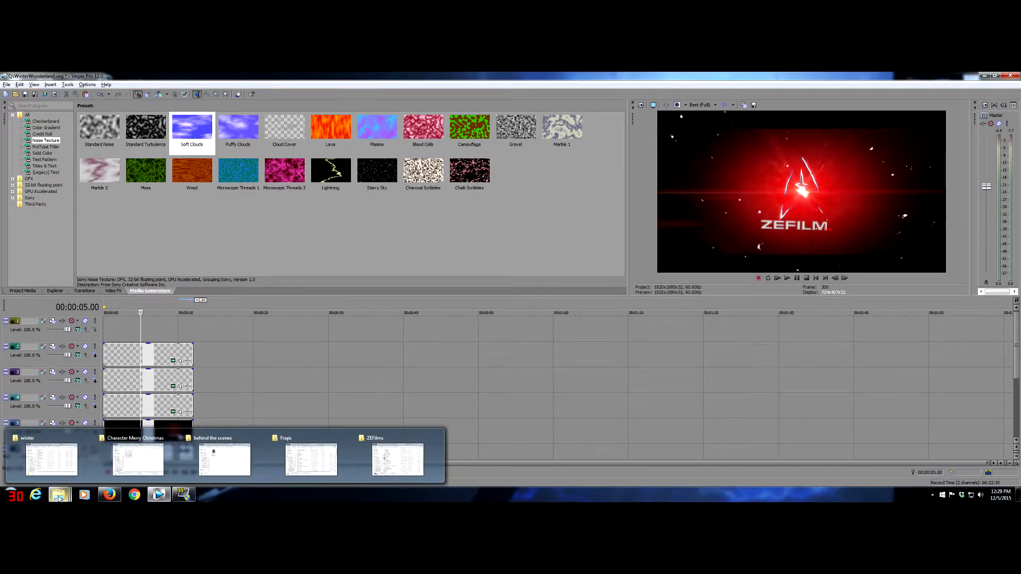
{"action": "left_click", "coordinate": [398, 459]}
{"action": "scroll", "coordinate": [774, 346], "scroll_direction": "up", "scroll_amount": 3}
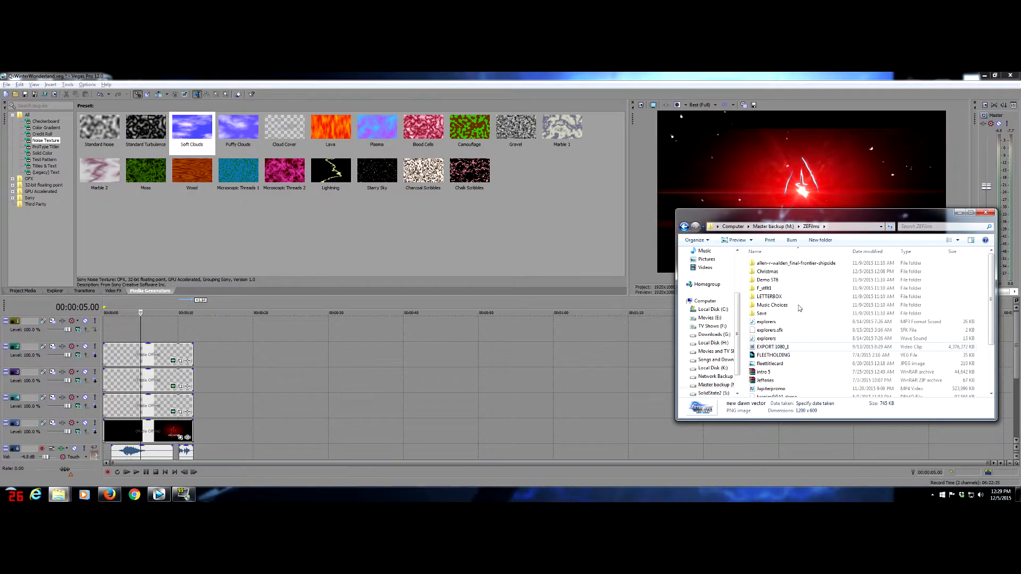
{"action": "double_click", "coordinate": [772, 296]}
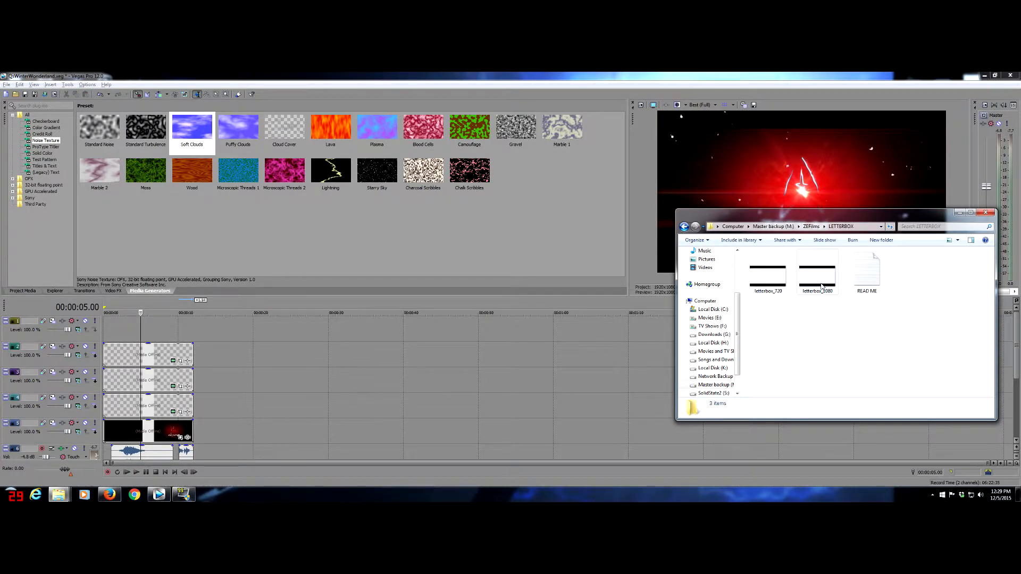
{"action": "left_click", "coordinate": [821, 287]}
{"action": "left_click", "coordinate": [767, 285]}
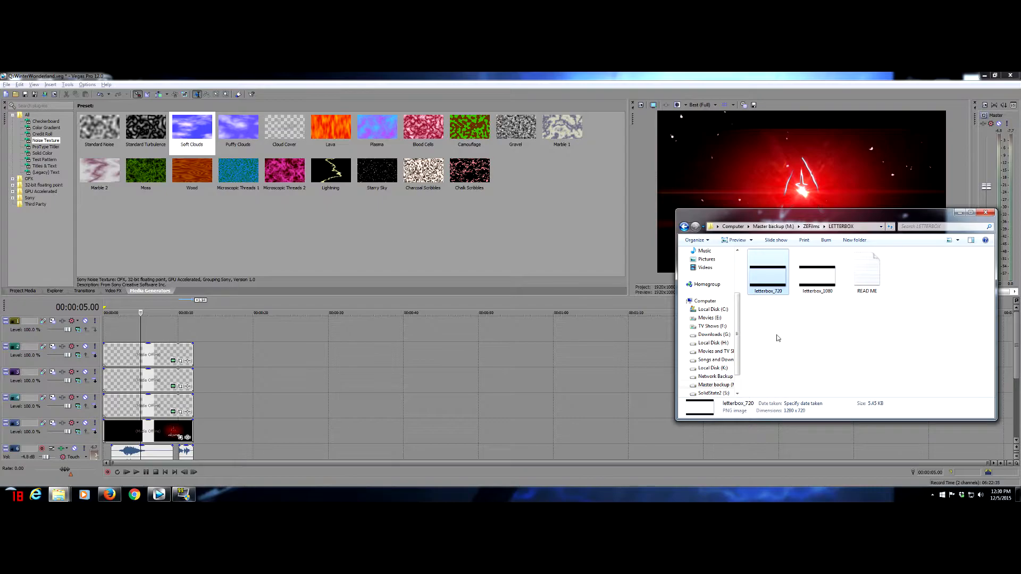
{"action": "left_click", "coordinate": [822, 286]}
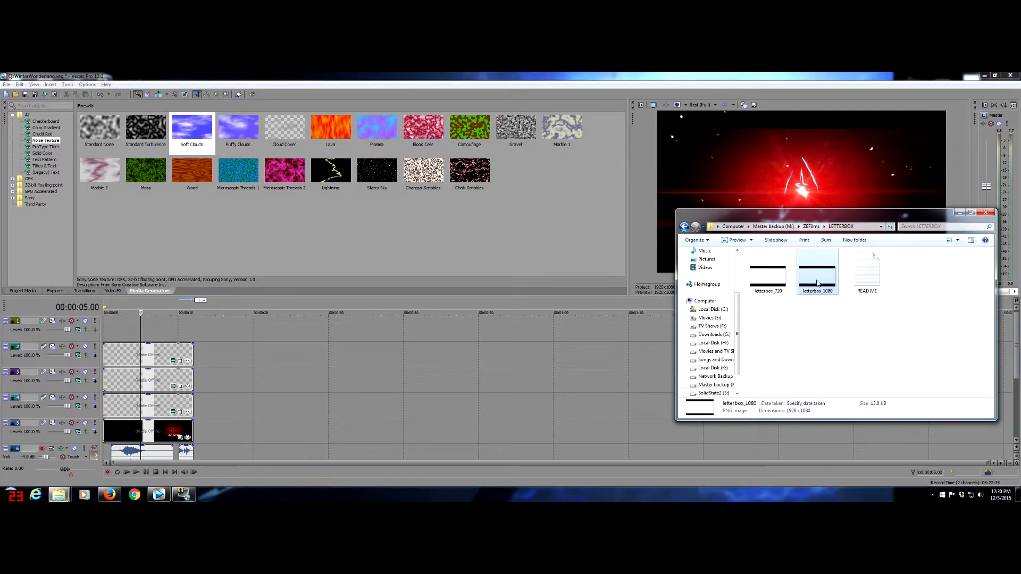
{"action": "left_click_drag", "start_coordinate": [115, 331], "coordinate": [193, 327]}
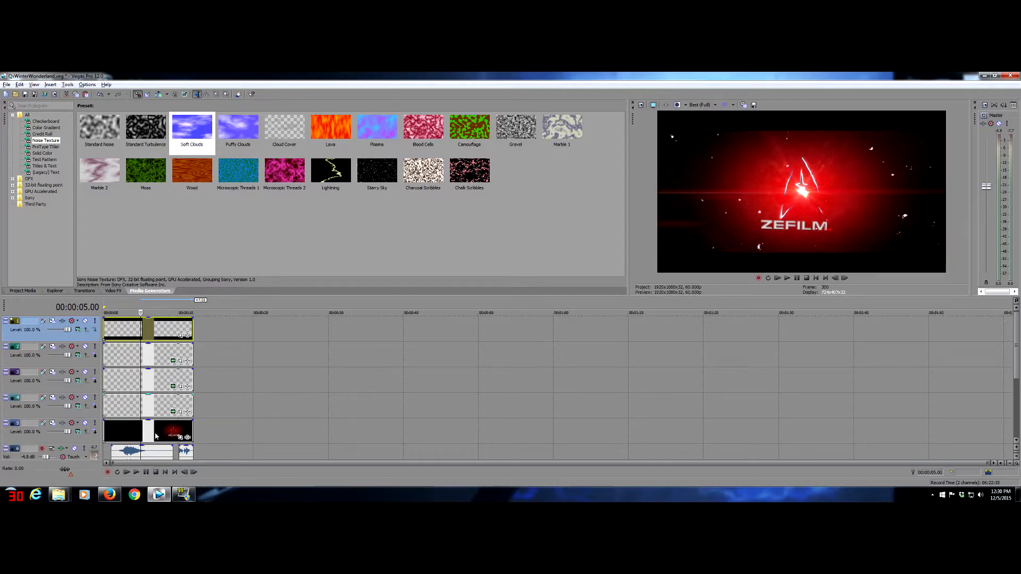
{"action": "key", "text": "space"}
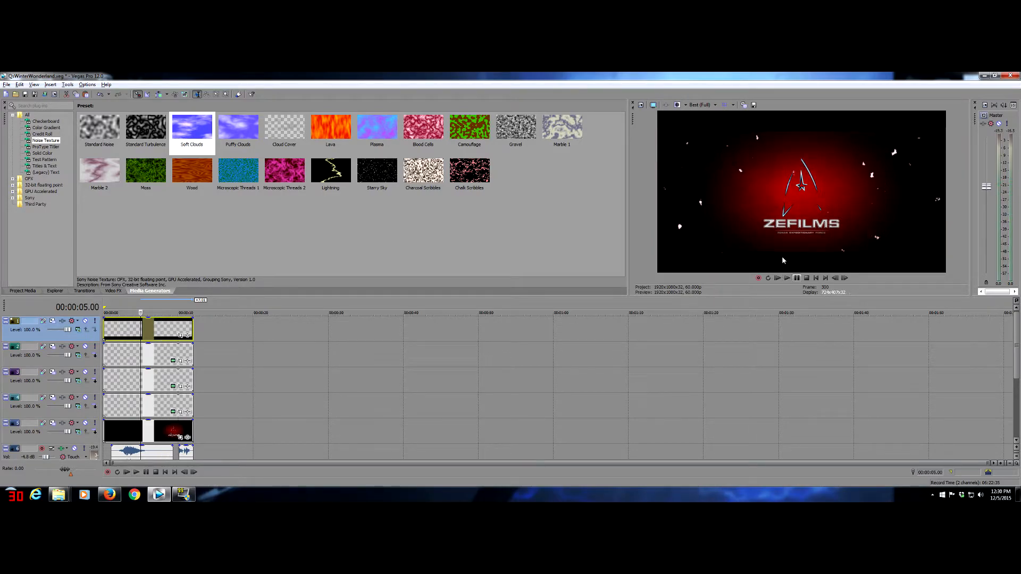
{"action": "key", "text": "space"}
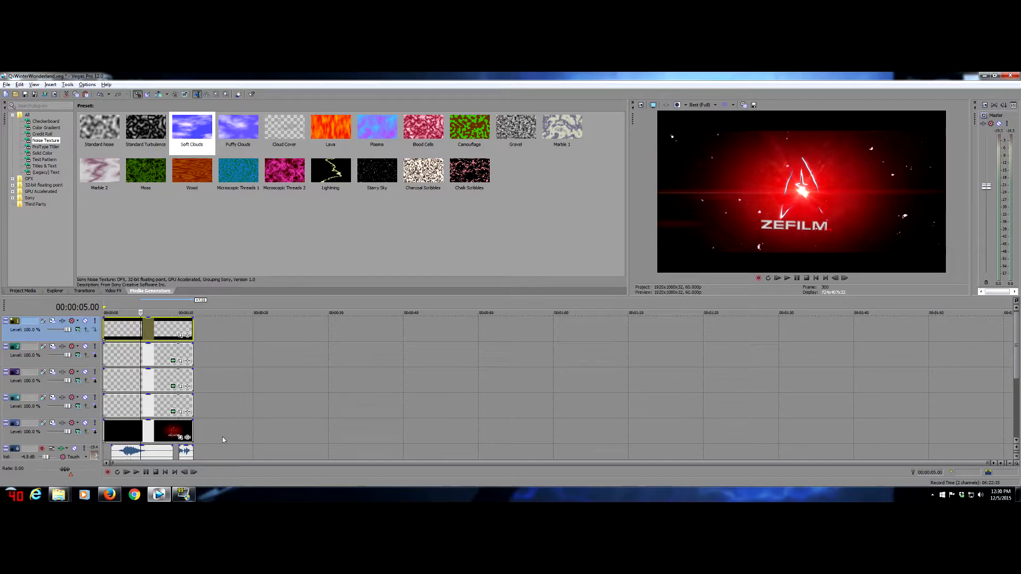
Look over the video clips in the Fraps winter folder and return to the project
{"action": "left_click_drag", "start_coordinate": [1016, 339], "coordinate": [1019, 408]}
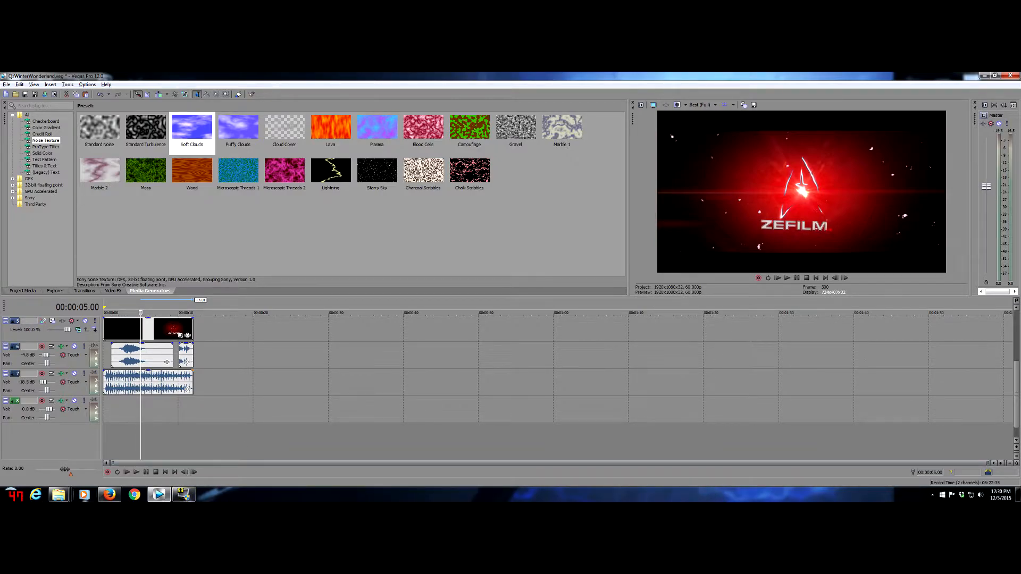
{"action": "mouse_move", "coordinate": [61, 495]}
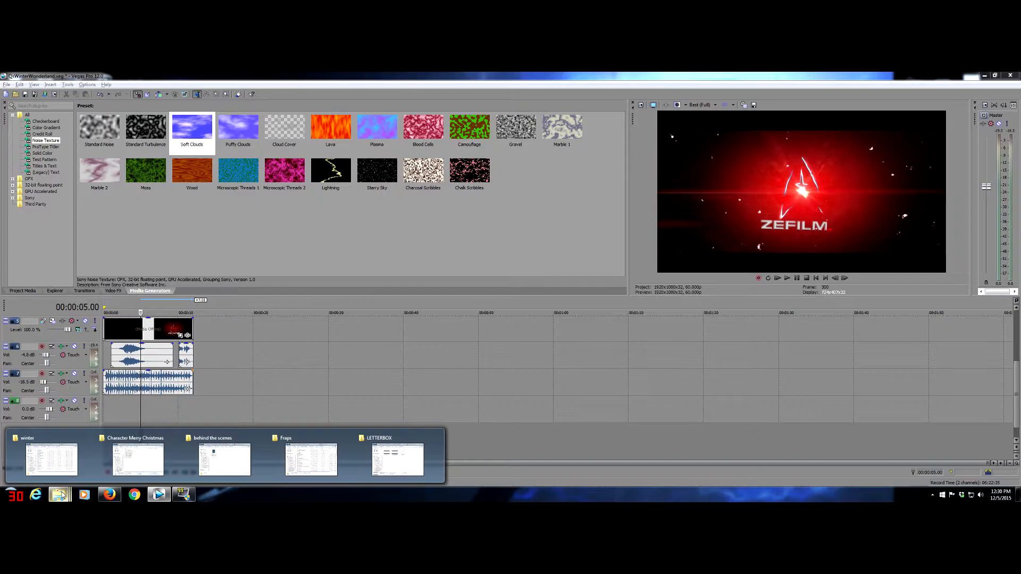
{"action": "left_click", "coordinate": [52, 458]}
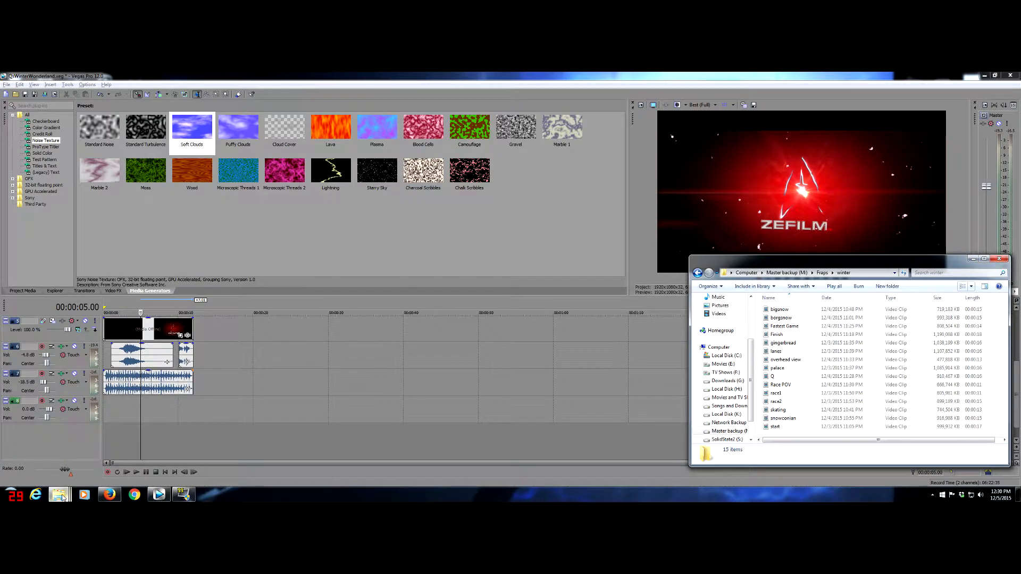
{"action": "left_click", "coordinate": [215, 264]}
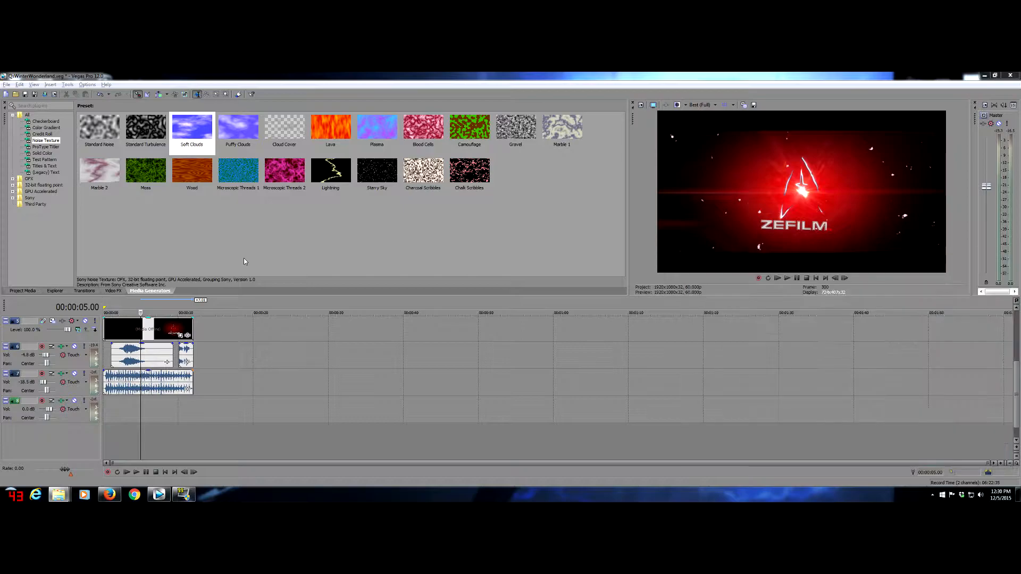
Show the project media and open the audiojungle-13554152-christmas folder inside the ZEFilms Christmas folder
{"action": "left_click", "coordinate": [29, 292]}
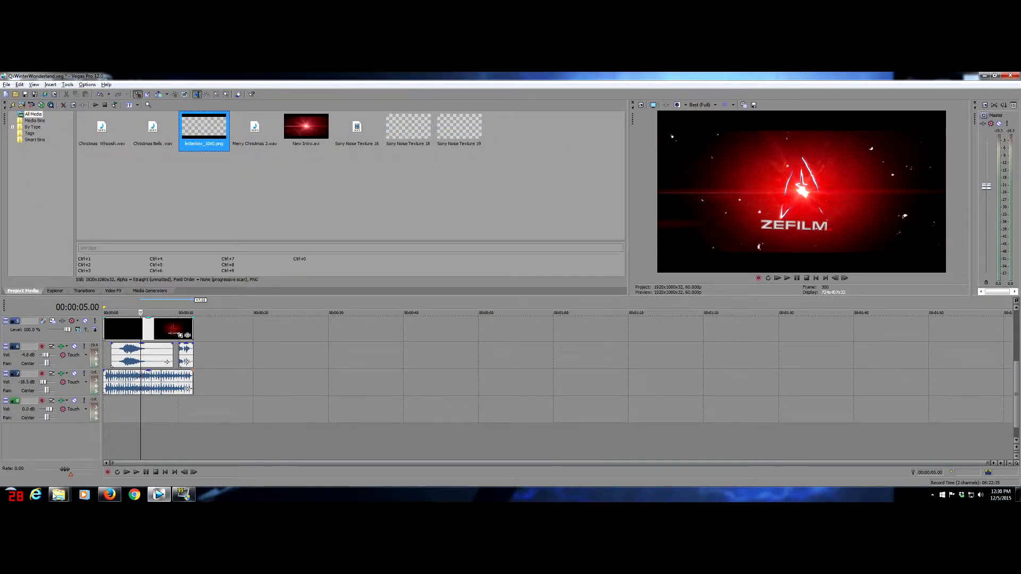
{"action": "mouse_move", "coordinate": [58, 495]}
{"action": "mouse_move", "coordinate": [113, 451]}
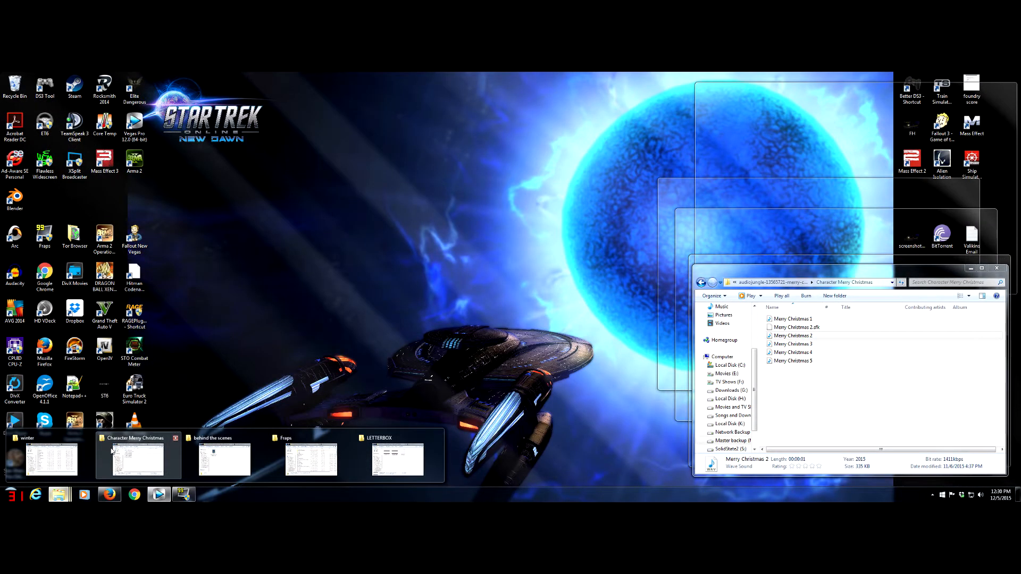
{"action": "left_click", "coordinate": [126, 457]}
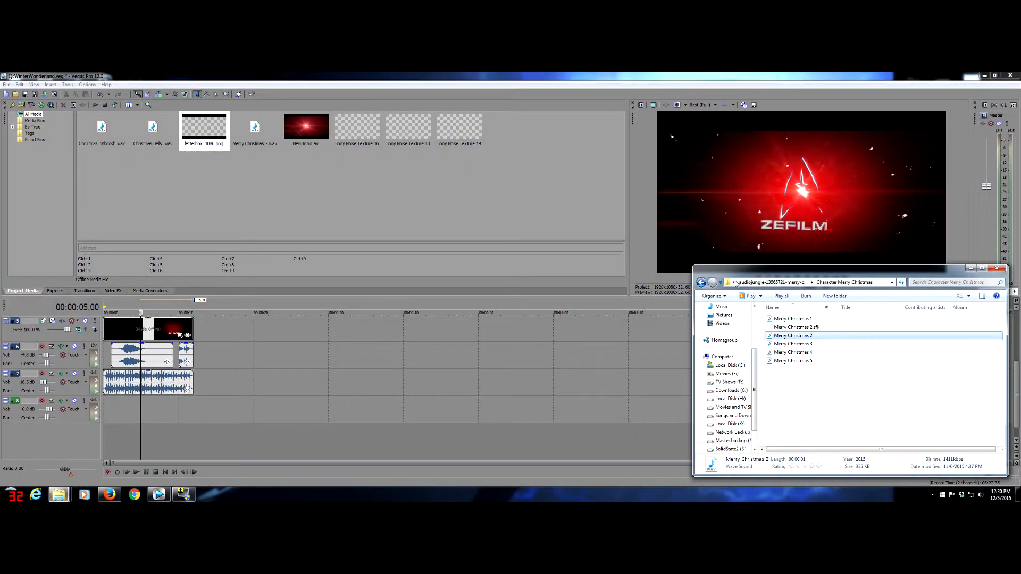
{"action": "left_click", "coordinate": [701, 282]}
{"action": "left_click", "coordinate": [701, 283]}
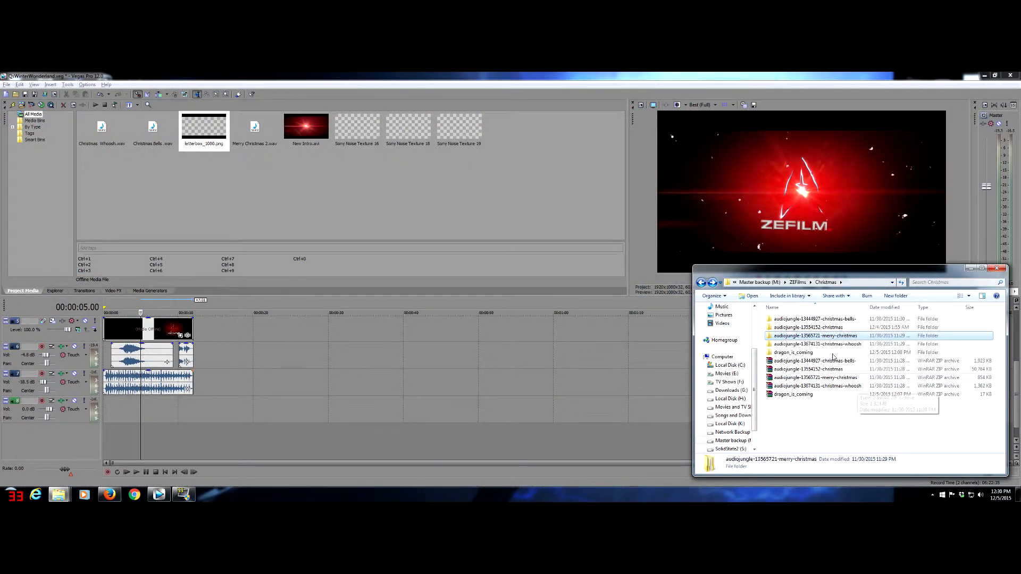
{"action": "double_click", "coordinate": [814, 329]}
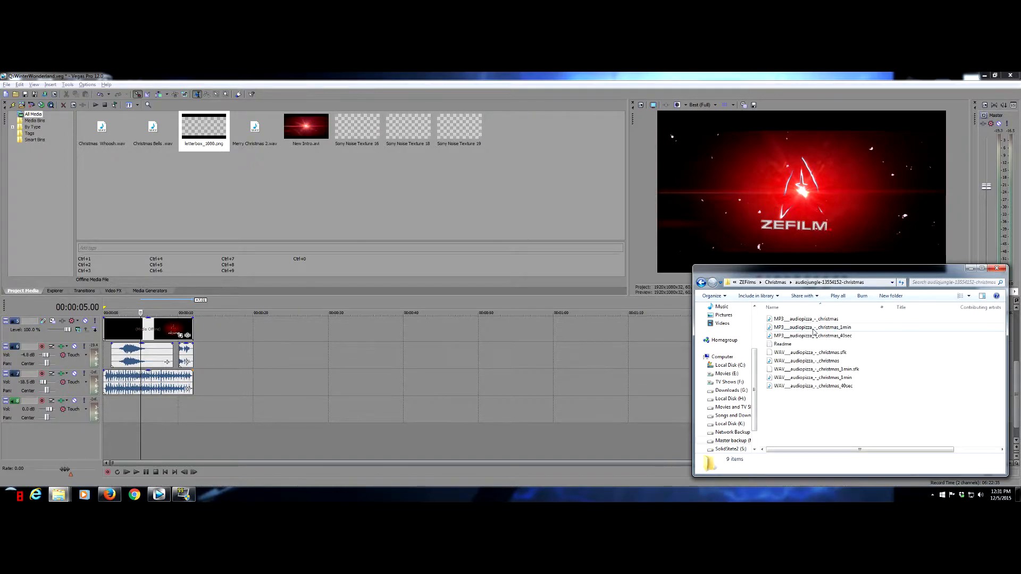
Place the full-length WAV__audiopizza_-_christmas file on the empty audio track, starting where the intro ends, and play the transition
{"action": "left_click", "coordinate": [806, 361]}
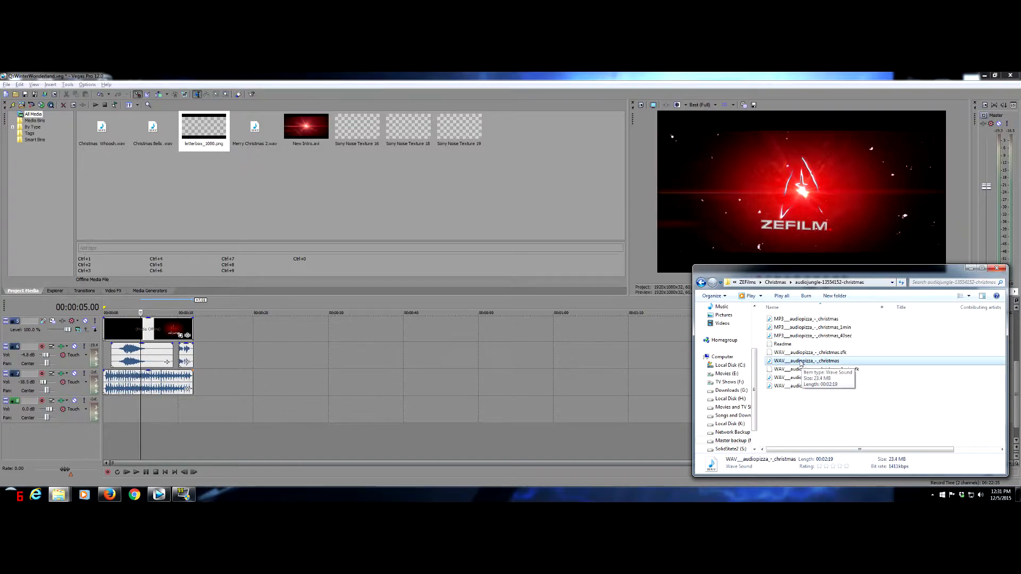
{"action": "mouse_move", "coordinate": [802, 363]}
{"action": "left_mouse_down"}
{"action": "mouse_move", "coordinate": [465, 408]}
{"action": "mouse_move", "coordinate": [200, 413]}
{"action": "left_mouse_up"}
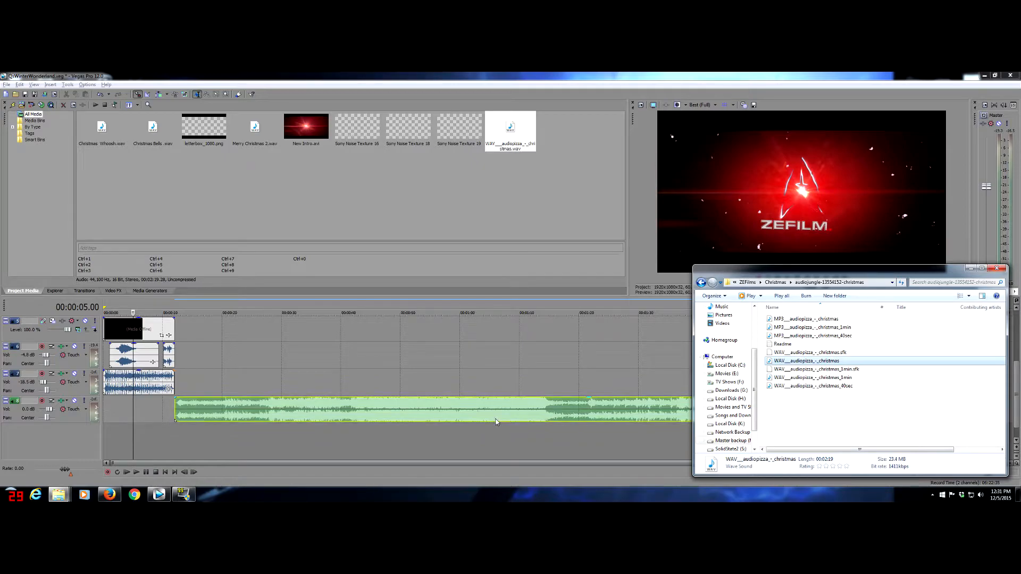
{"action": "left_click", "coordinate": [803, 377]}
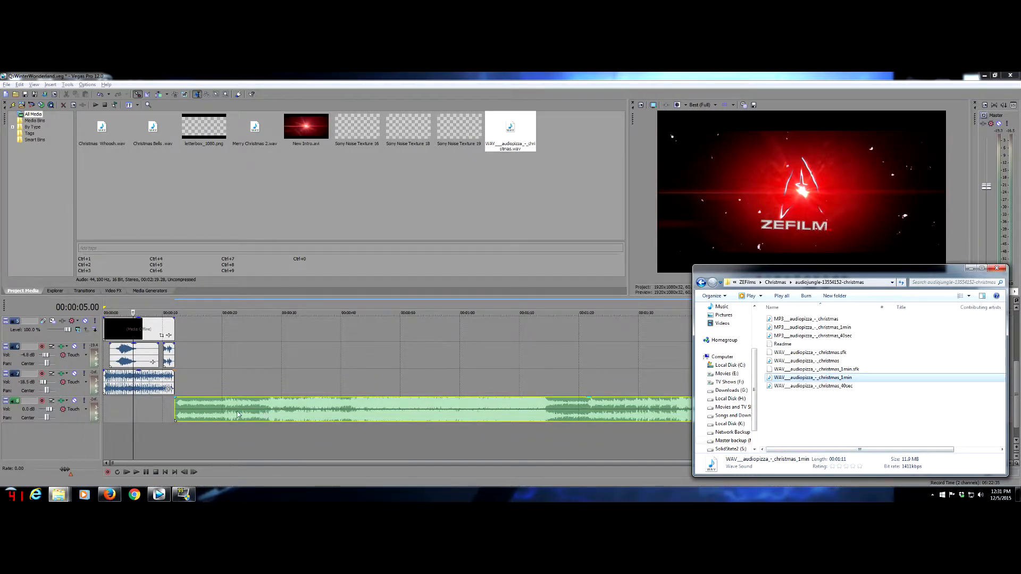
{"action": "left_click", "coordinate": [170, 429]}
{"action": "key", "text": "space"}
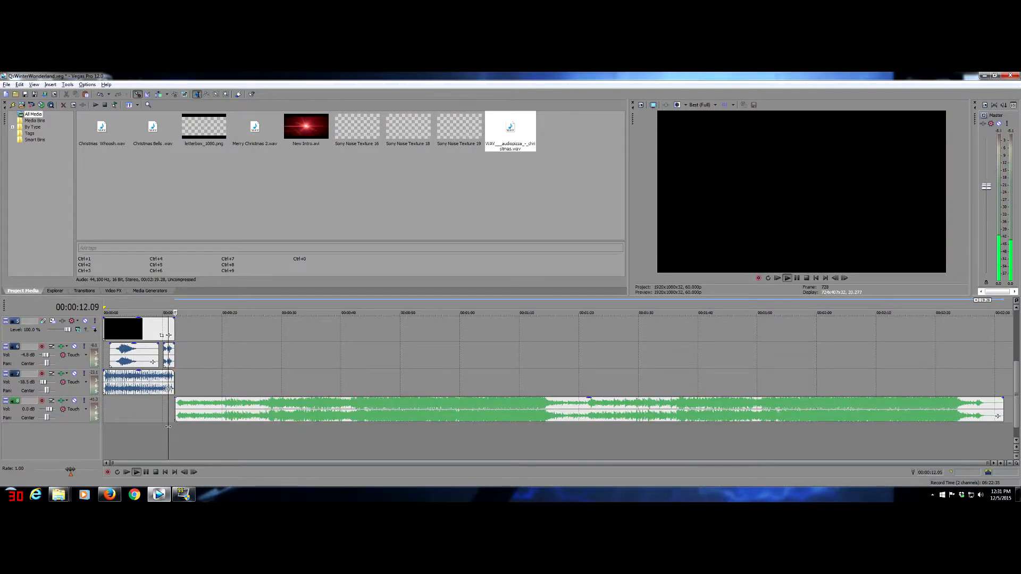
{"action": "key", "text": "space"}
Add a timeline marker at 00:00:11.00, one second before the intro ends
{"action": "scroll", "coordinate": [171, 444], "scroll_direction": "up", "scroll_amount": 3}
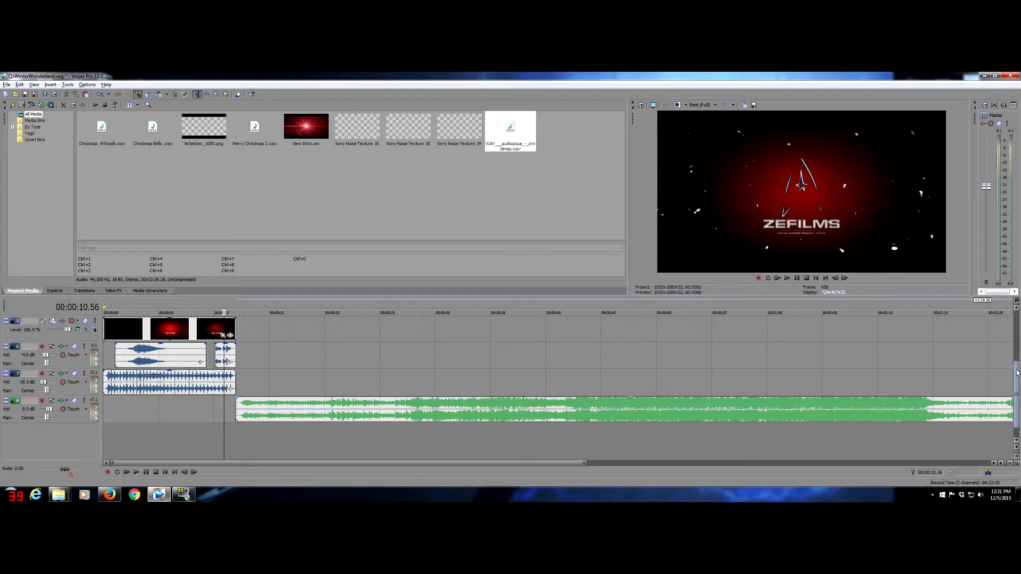
{"action": "scroll", "coordinate": [1017, 372], "scroll_direction": "up", "scroll_amount": 2}
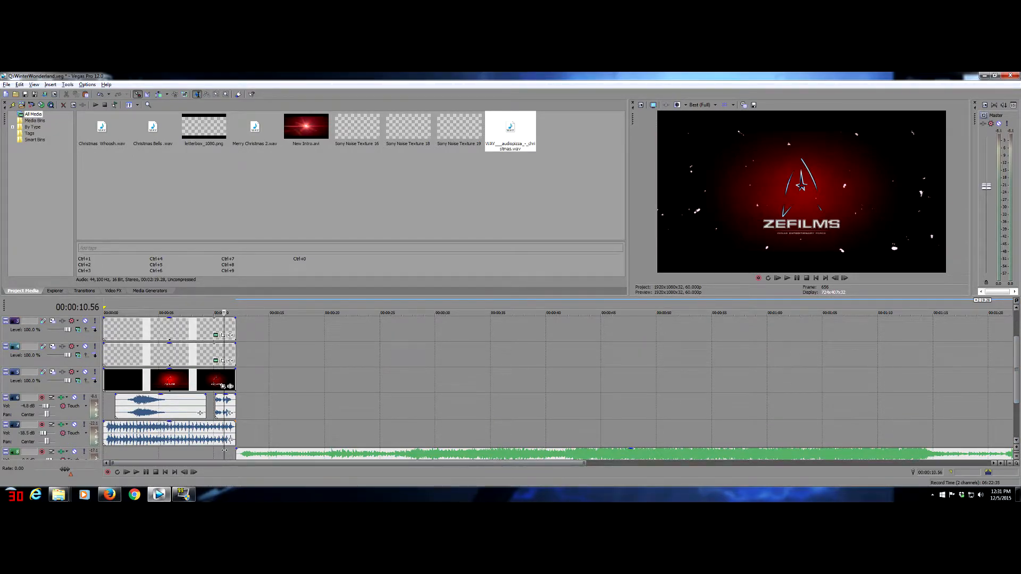
{"action": "key", "text": "Right"}
{"action": "key", "text": "Right"}
{"action": "key", "text": "Right"}
{"action": "key", "text": "Right"}
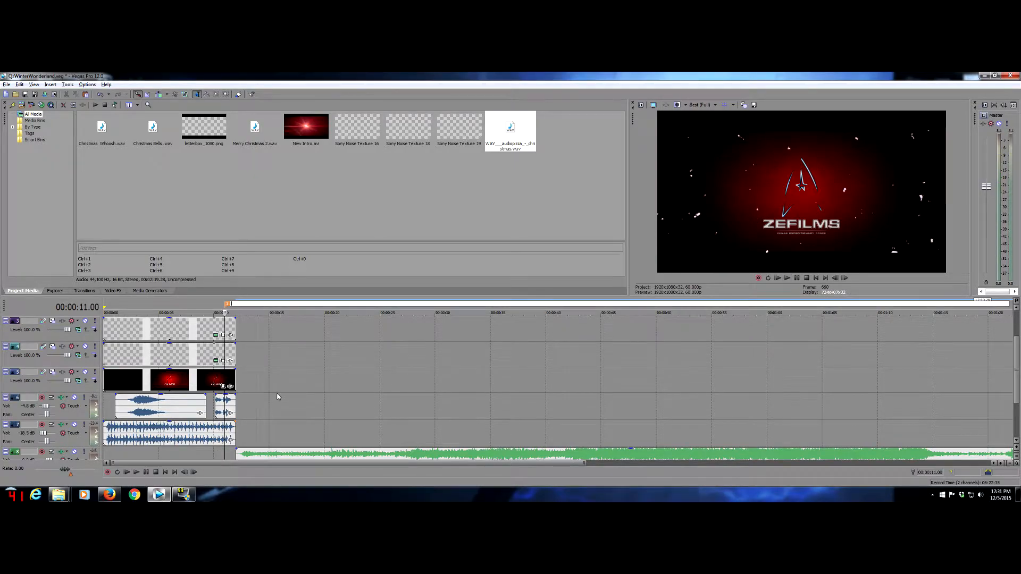
Fade out the intro's video layers and its full-length audio event from the 11-second marker to the end
{"action": "scroll", "coordinate": [304, 404], "scroll_direction": "up", "scroll_amount": 2}
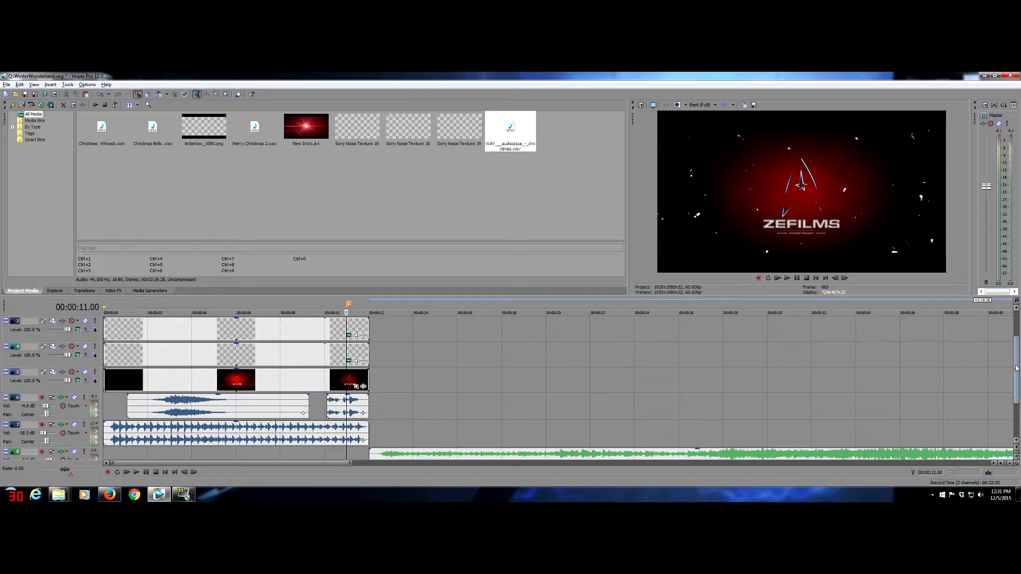
{"action": "scroll", "coordinate": [1017, 374], "scroll_direction": "up", "scroll_amount": 2}
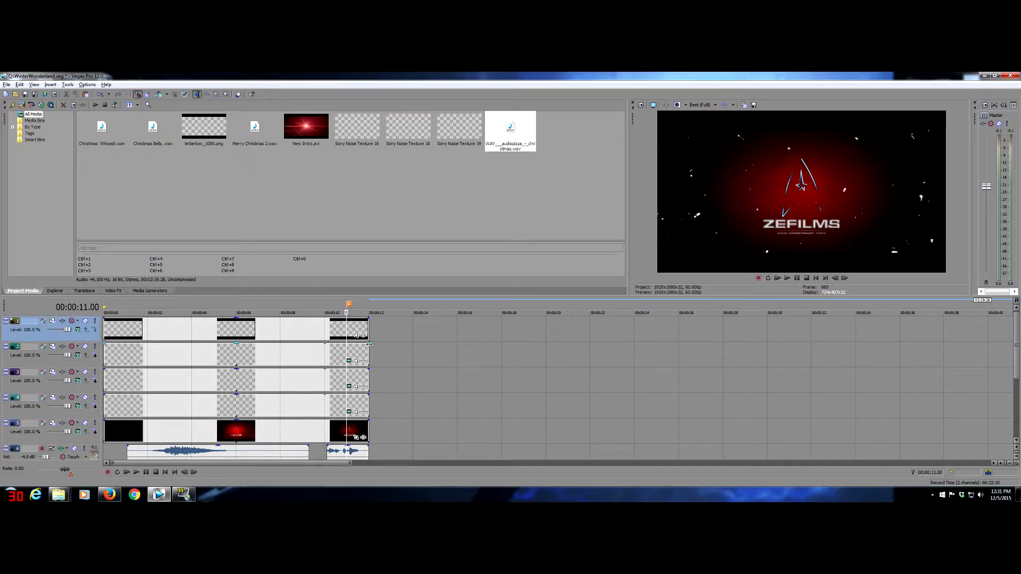
{"action": "left_click_drag", "start_coordinate": [368, 343], "coordinate": [347, 421]}
{"action": "scroll", "coordinate": [1015, 362], "scroll_direction": "down", "scroll_amount": 3}
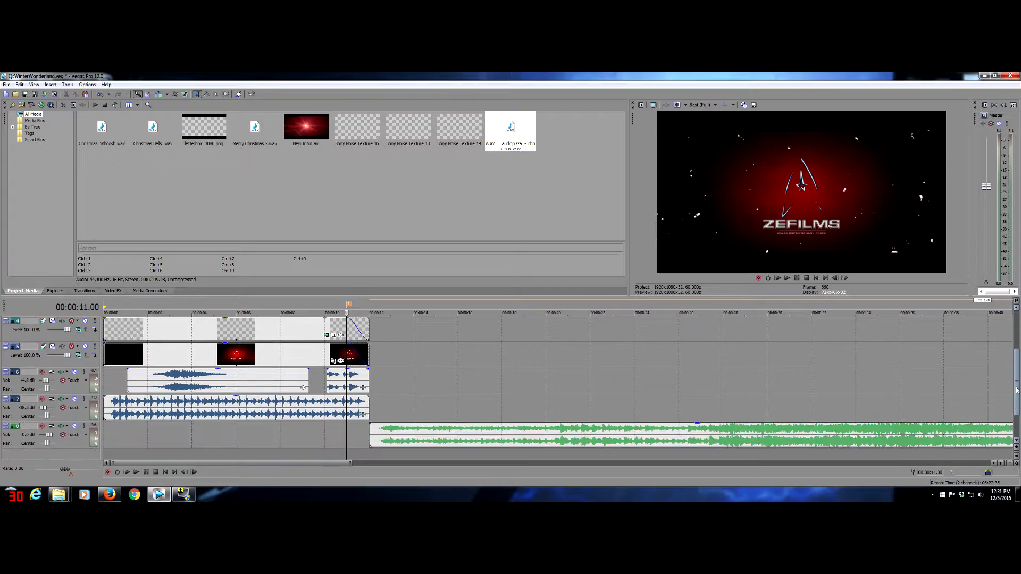
{"action": "left_click_drag", "start_coordinate": [368, 396], "coordinate": [347, 397]}
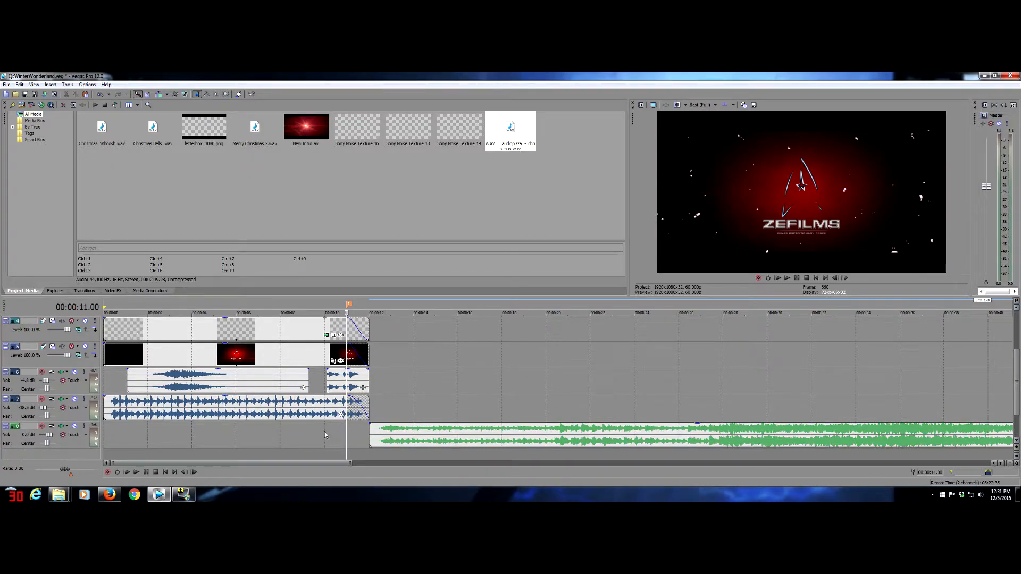
Shift the christmas music slightly later so a short gap follows the intro, playing the transition before and after the move
{"action": "left_click", "coordinate": [324, 435]}
{"action": "key", "text": "space"}
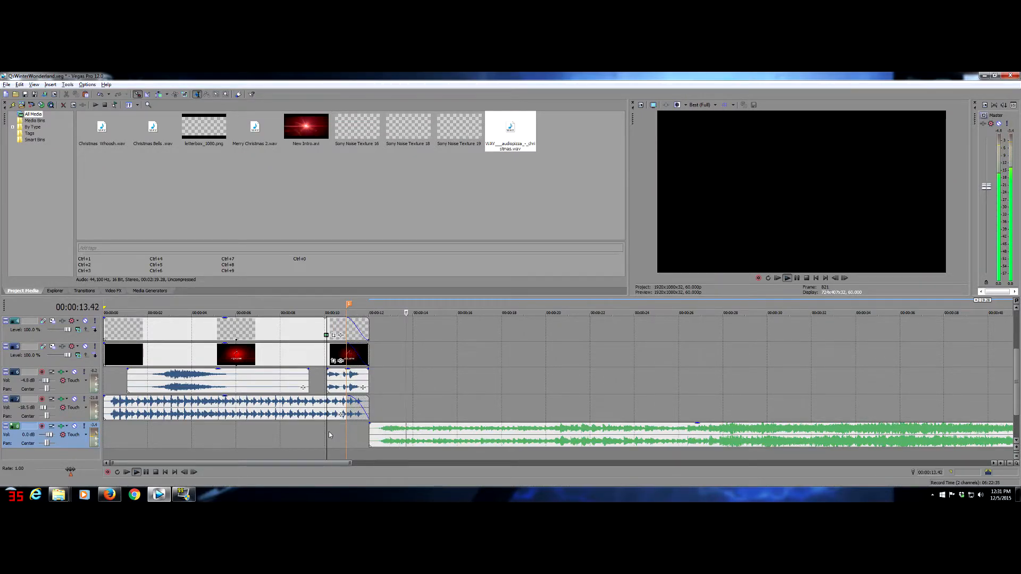
{"action": "key", "text": "space"}
{"action": "left_click", "coordinate": [396, 437]}
{"action": "left_click_drag", "start_coordinate": [394, 438], "coordinate": [390, 437]}
{"action": "left_click", "coordinate": [360, 437]}
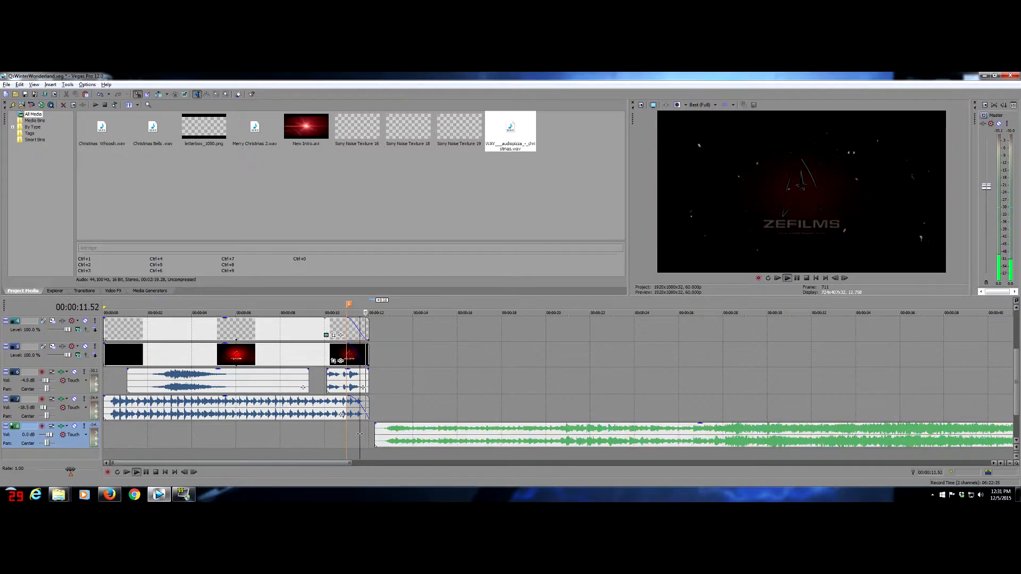
{"action": "left_click", "coordinate": [332, 438]}
{"action": "key", "text": "space"}
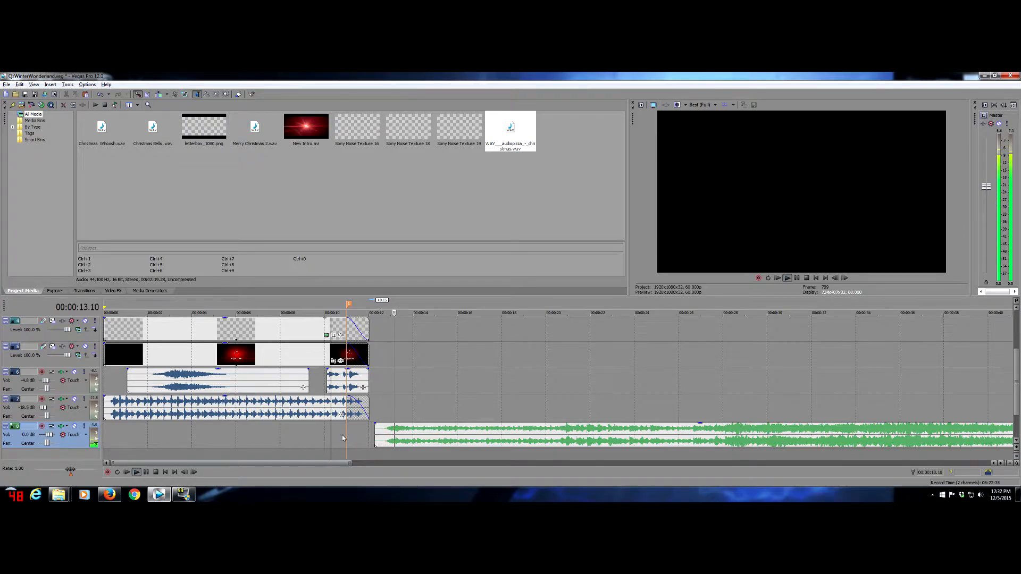
{"action": "key", "text": "space"}
Go through the christmas music to its end and add numbered markers at regular intervals along it
{"action": "scroll", "coordinate": [737, 402], "scroll_direction": "down", "scroll_amount": 5}
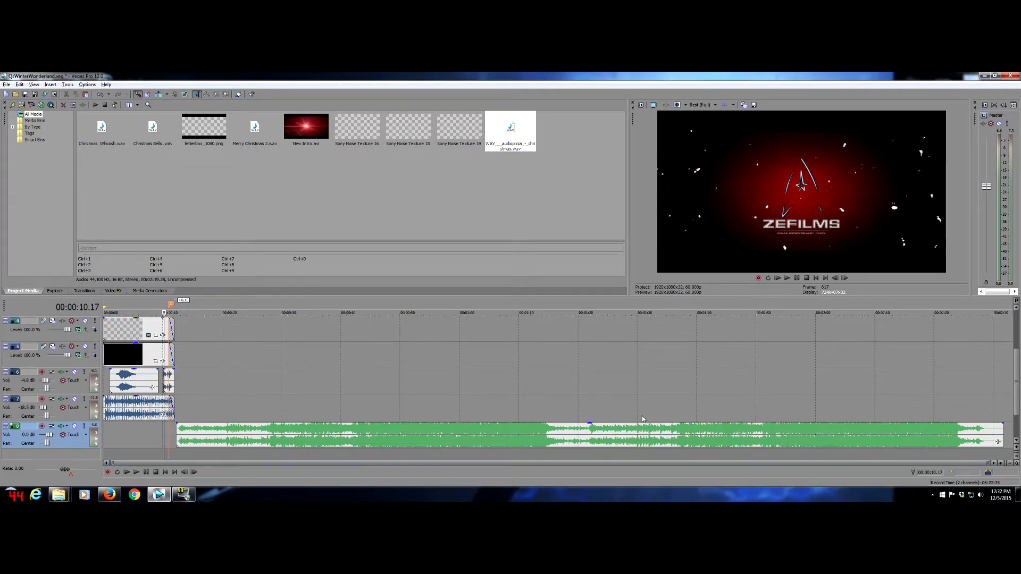
{"action": "mouse_move", "coordinate": [368, 427]}
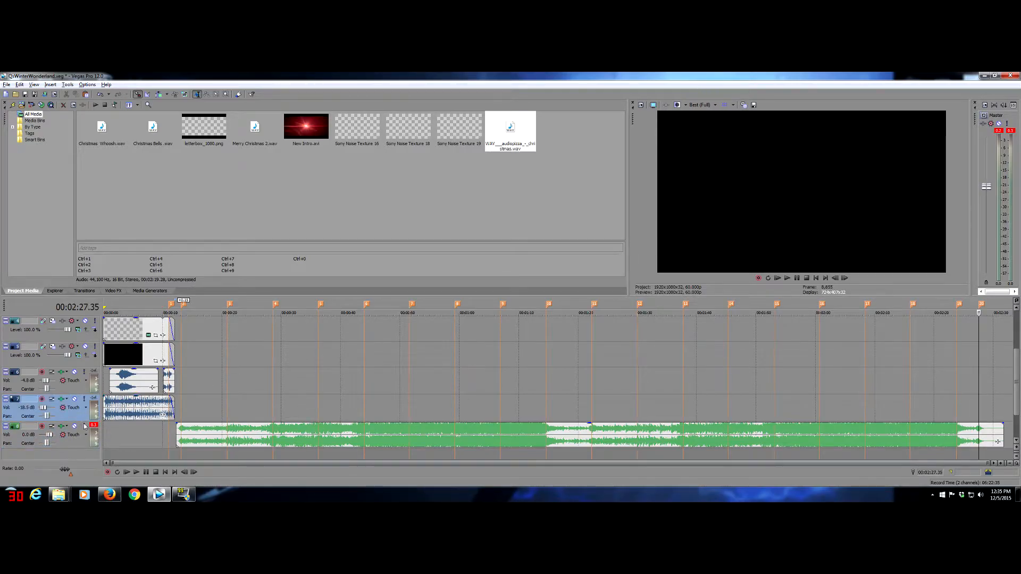
Review the tracks and the marker intervals, and play the music from 11 seconds to check the marker timing
{"action": "scroll", "coordinate": [50, 437], "scroll_direction": "down", "scroll_amount": 3}
{"action": "left_click_drag", "start_coordinate": [1015, 365], "coordinate": [1016, 326]}
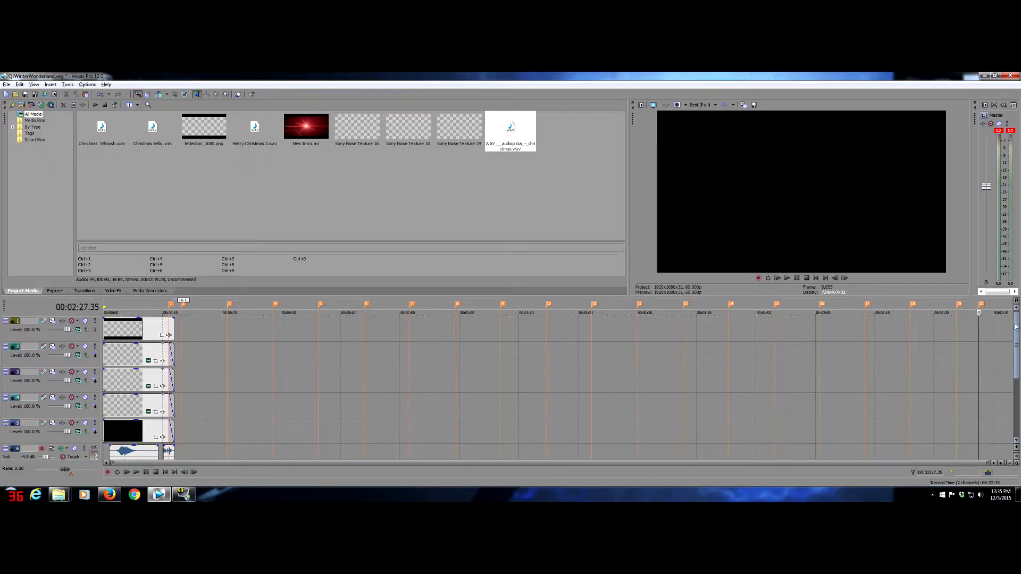
{"action": "scroll", "coordinate": [1015, 327], "scroll_direction": "down", "scroll_amount": 2}
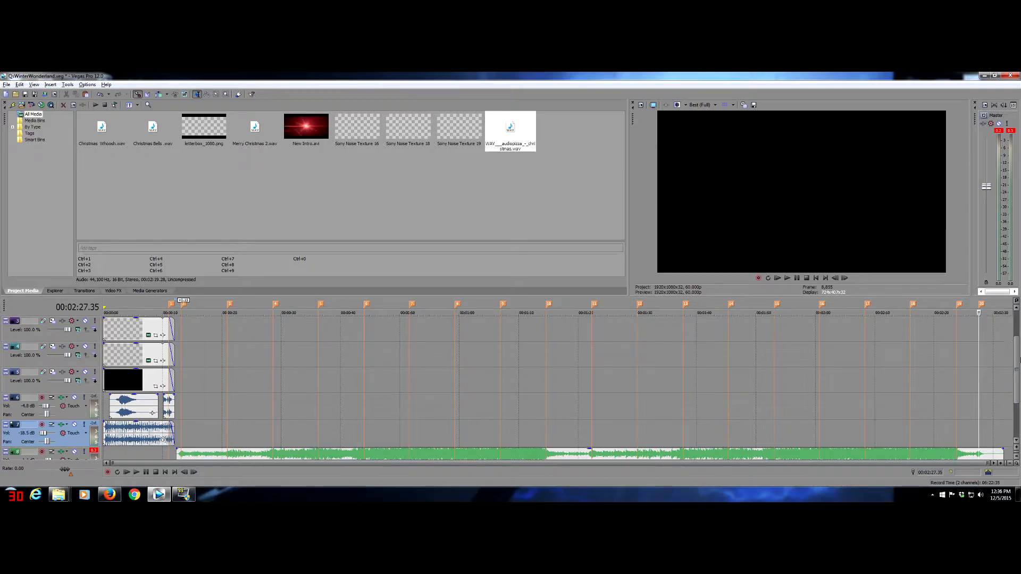
{"action": "left_click", "coordinate": [171, 456]}
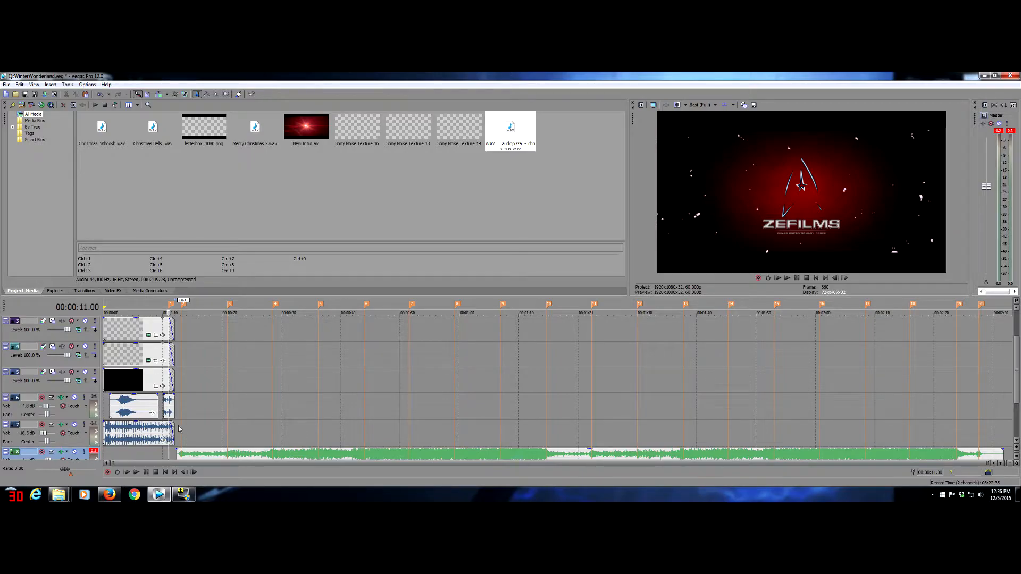
{"action": "left_click", "coordinate": [206, 357]}
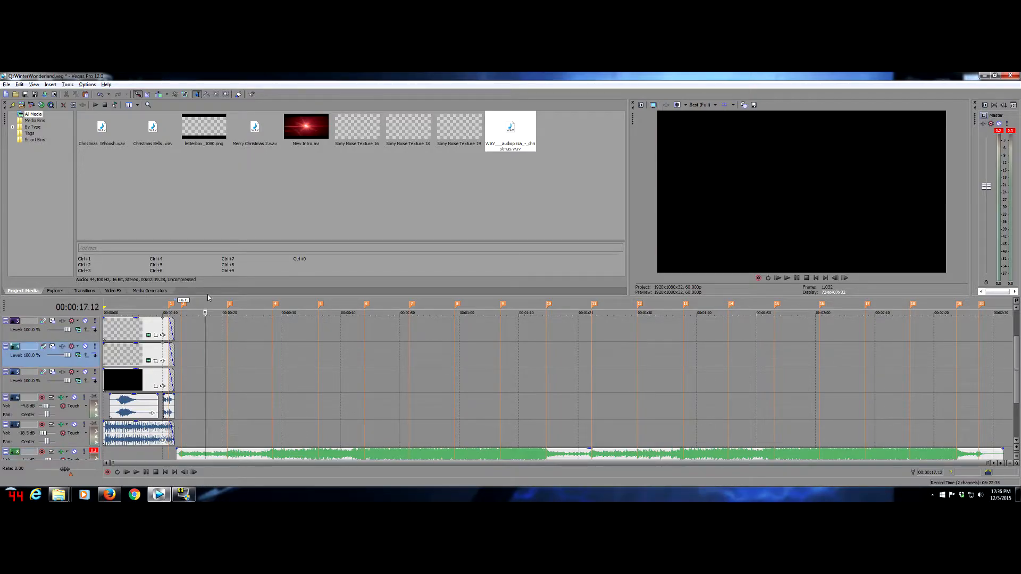
{"action": "left_click", "coordinate": [227, 378]}
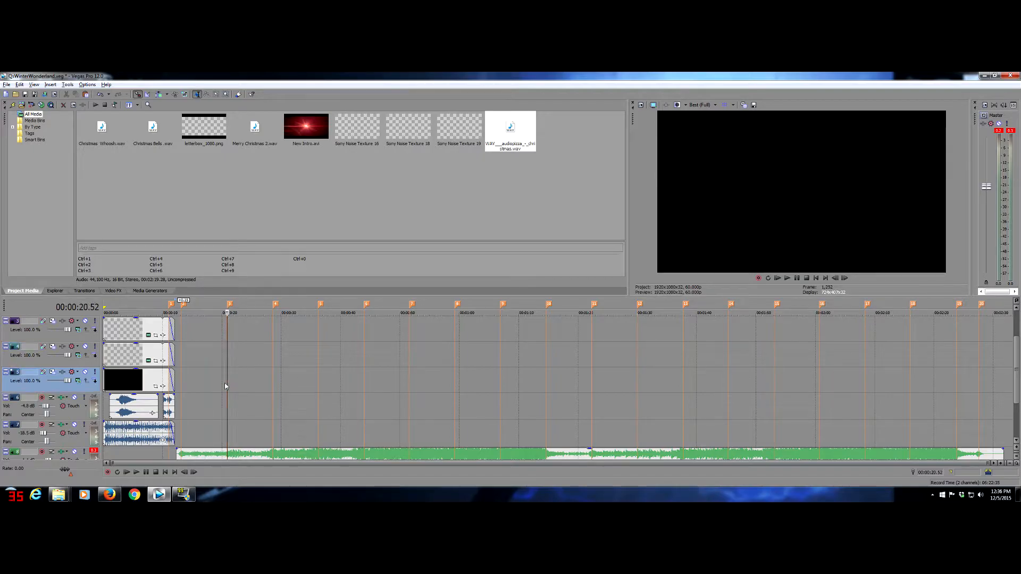
{"action": "left_click", "coordinate": [172, 453]}
{"action": "key", "text": "space"}
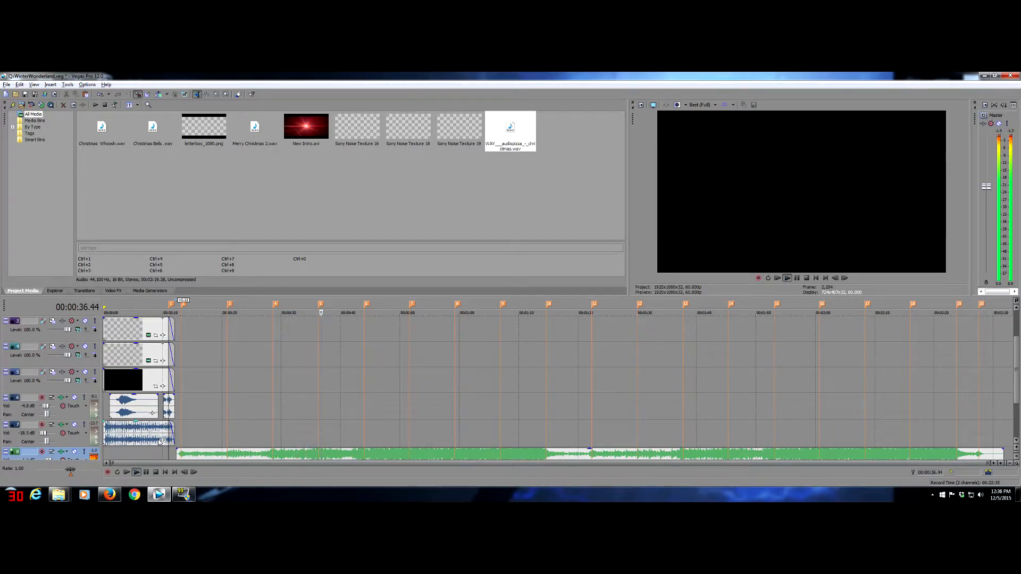
{"action": "key", "text": "space"}
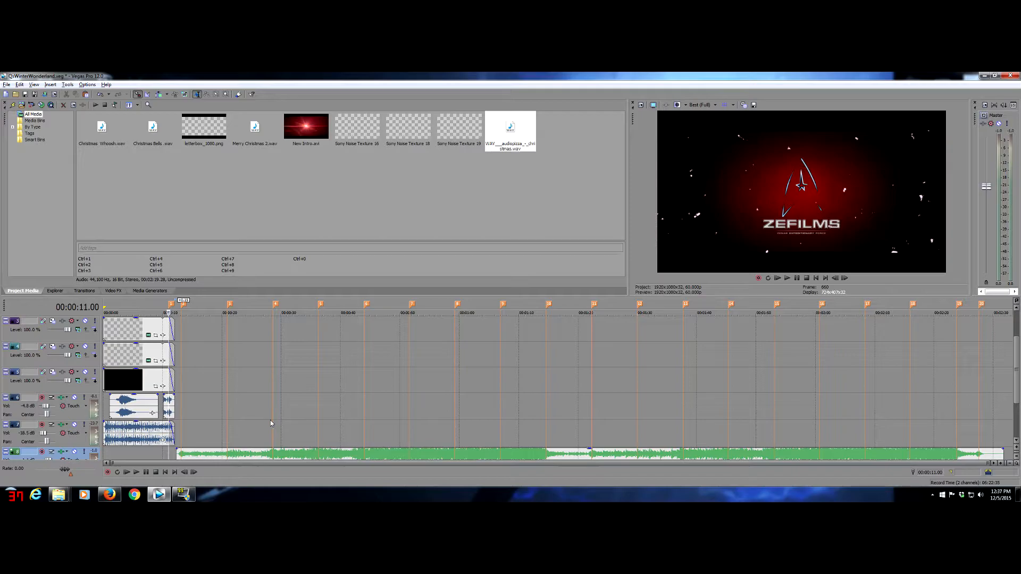
Import the start video clip from the Fraps winter folder into the project media and return to the project
{"action": "mouse_move", "coordinate": [59, 495]}
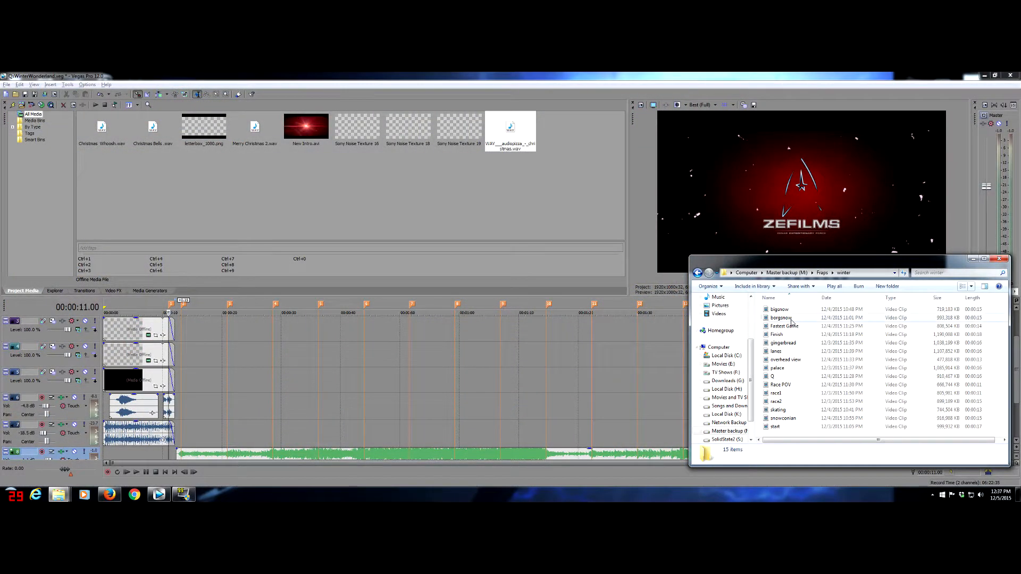
{"action": "left_click", "coordinate": [780, 428]}
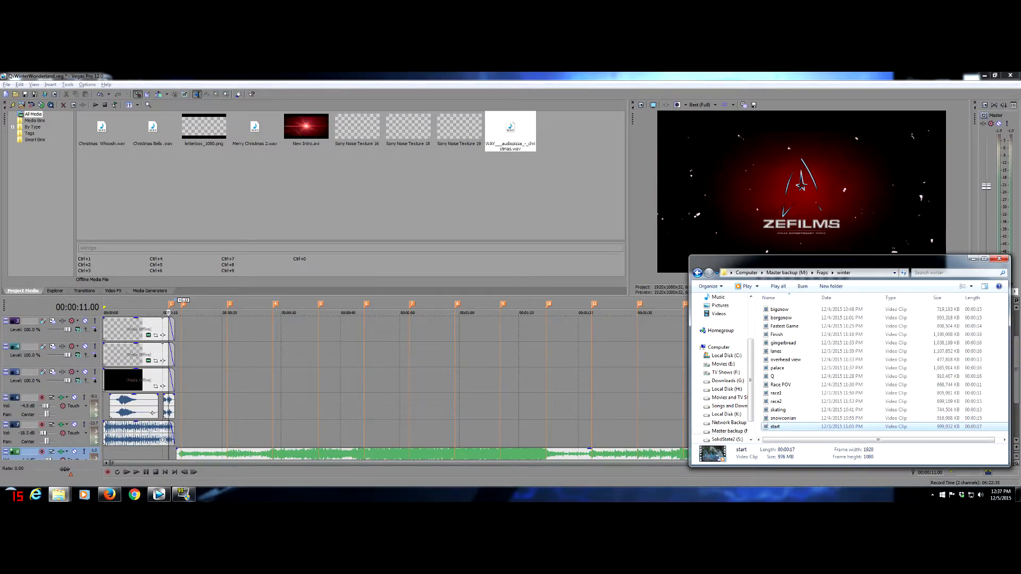
{"action": "left_click", "coordinate": [791, 343]}
{"action": "left_click", "coordinate": [798, 428]}
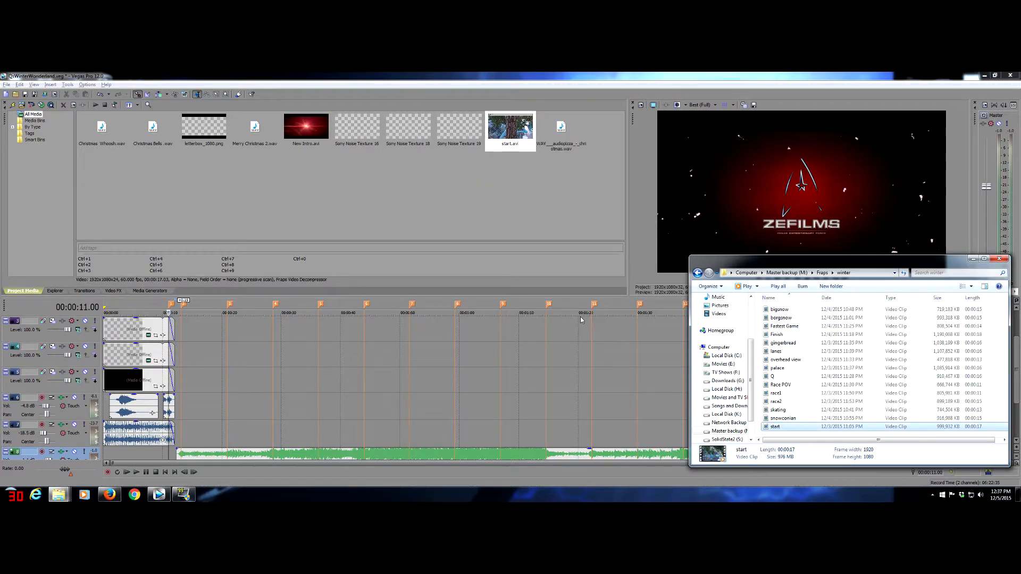
{"action": "left_click", "coordinate": [615, 78]}
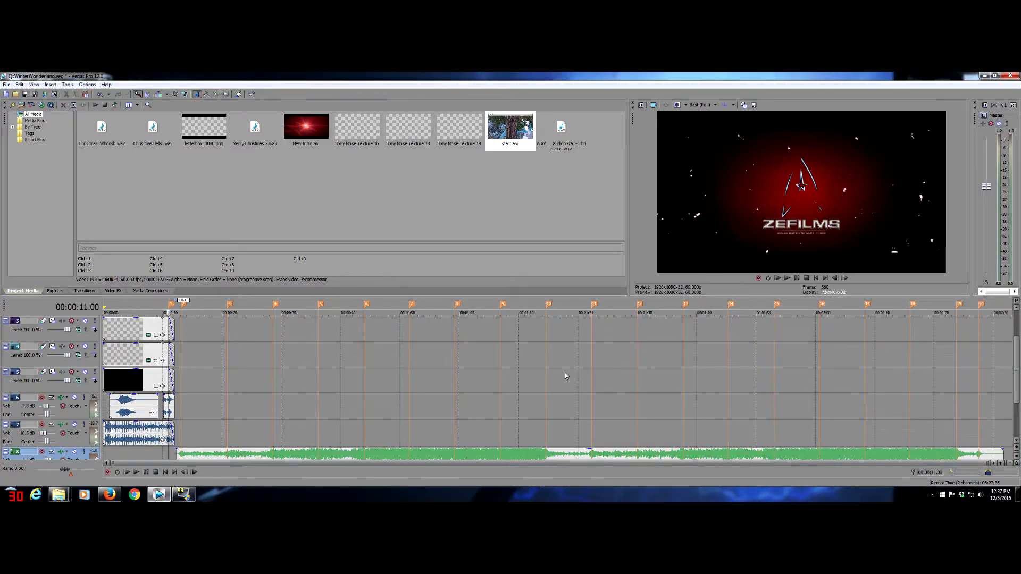
Check the gap between the second and third markers, and place start.avi on the intro's video track, right after the music ends
{"action": "left_click", "coordinate": [181, 413]}
{"action": "left_click", "coordinate": [228, 407]}
{"action": "left_click", "coordinate": [181, 404]}
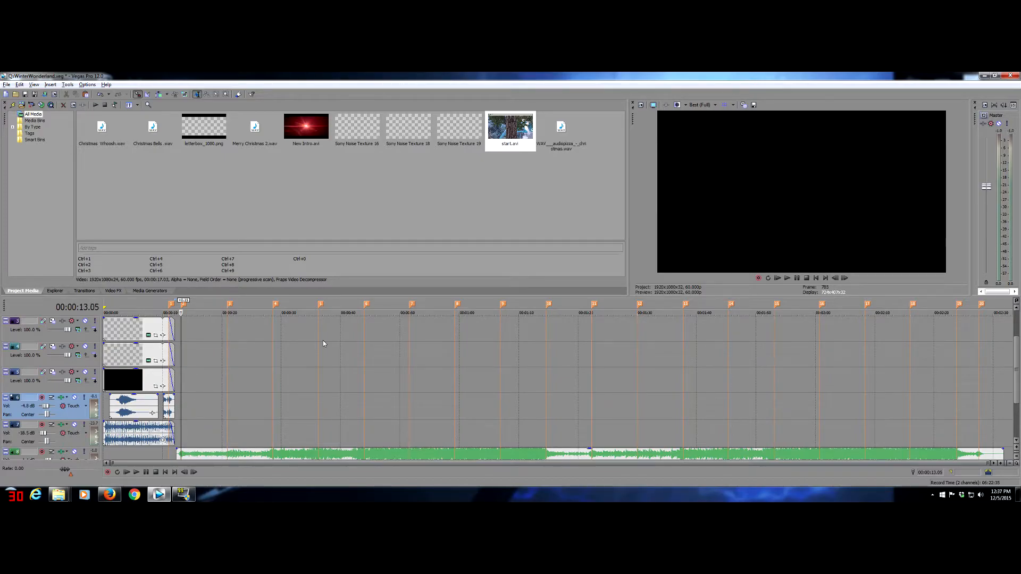
{"action": "left_click_drag", "start_coordinate": [502, 138], "coordinate": [1004, 391]}
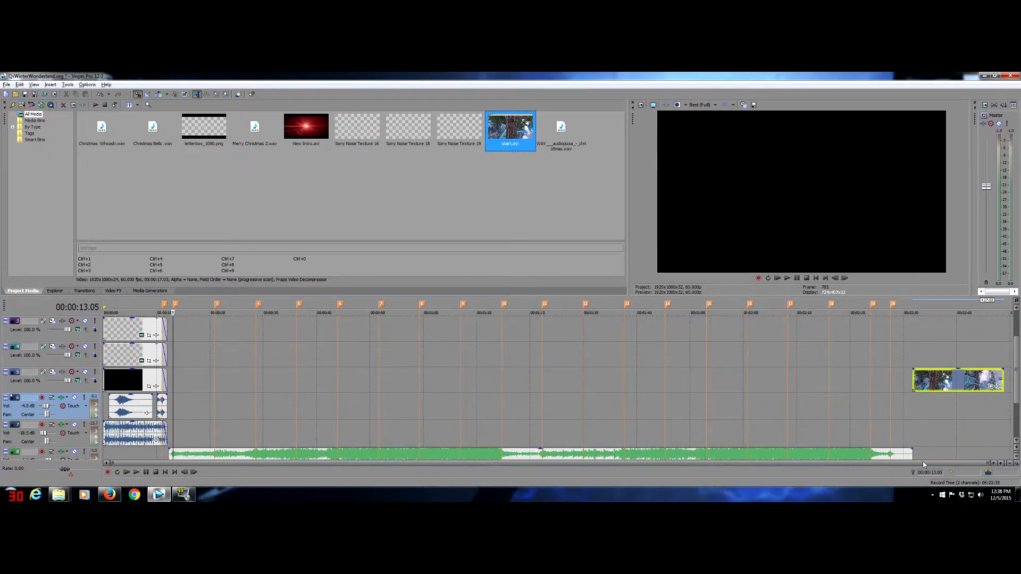
{"action": "scroll", "coordinate": [928, 467], "scroll_direction": "right", "scroll_amount": 2}
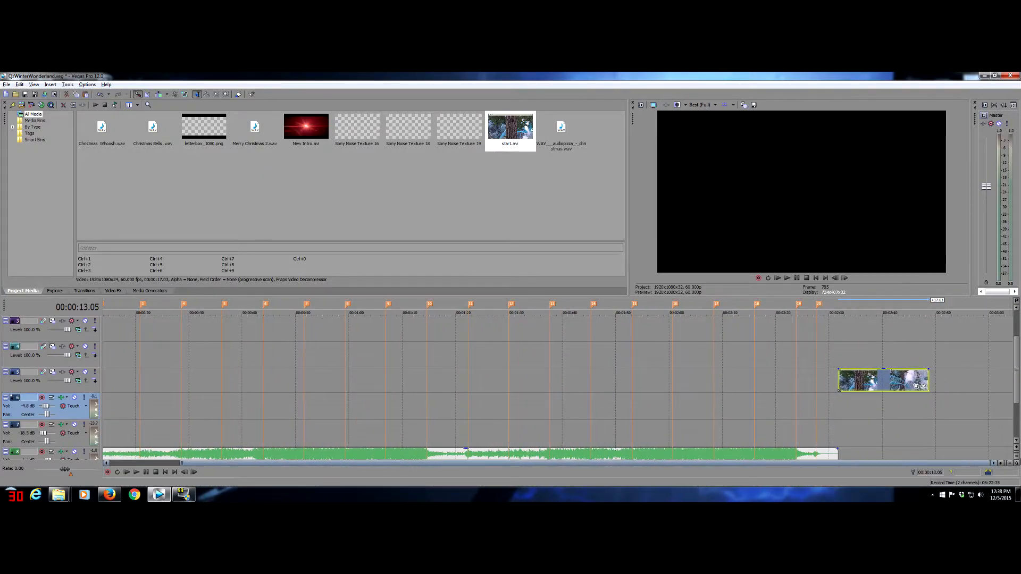
Move the start clip later on its track, leaving an empty gap after the end of the music
{"action": "left_click", "coordinate": [907, 425]}
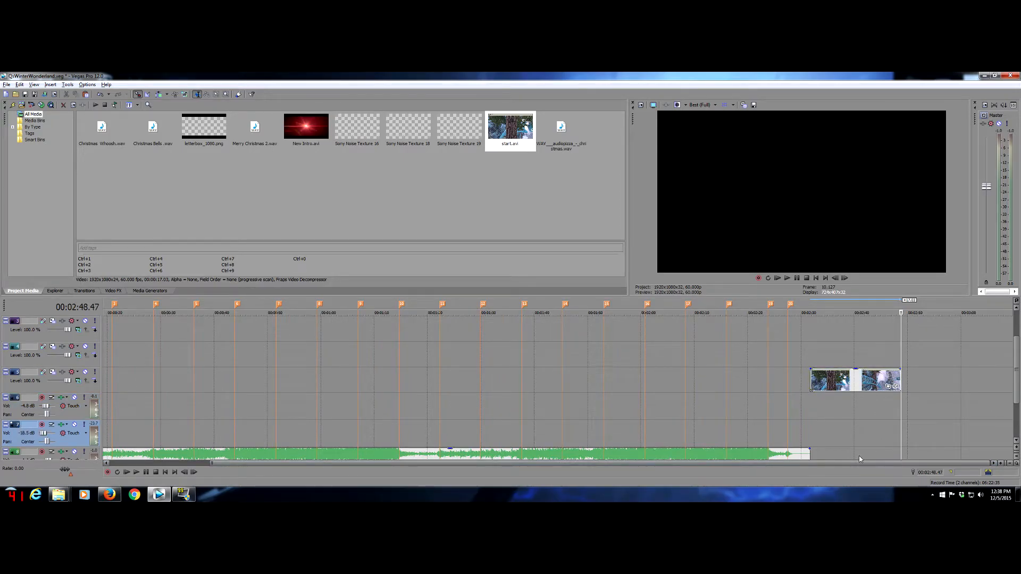
{"action": "left_click", "coordinate": [931, 413]}
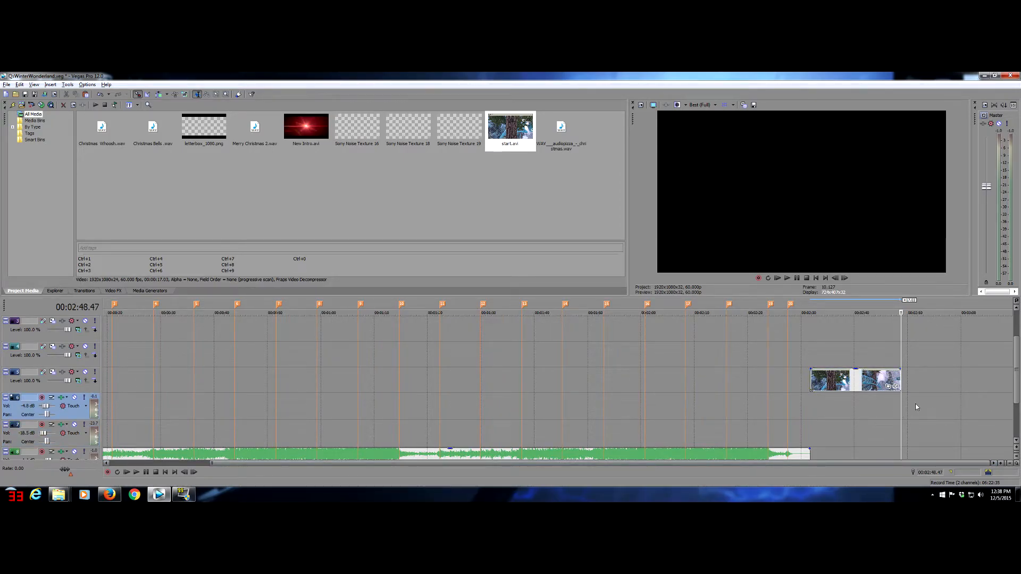
{"action": "left_click", "coordinate": [908, 380]}
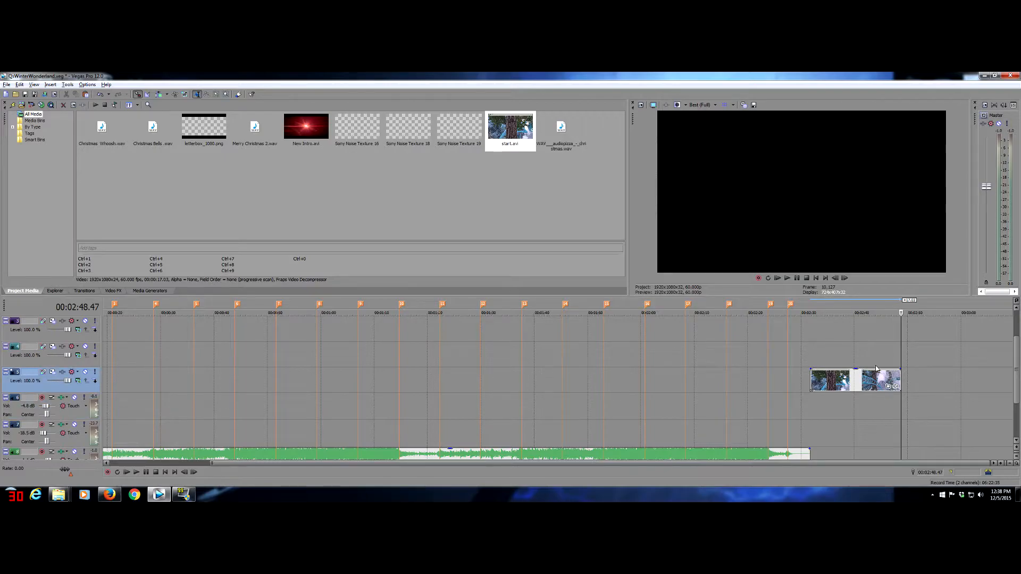
{"action": "left_click", "coordinate": [853, 350]}
{"action": "left_click", "coordinate": [815, 351]}
{"action": "left_click_drag", "start_coordinate": [901, 381], "coordinate": [966, 381]}
{"action": "left_click", "coordinate": [943, 423]}
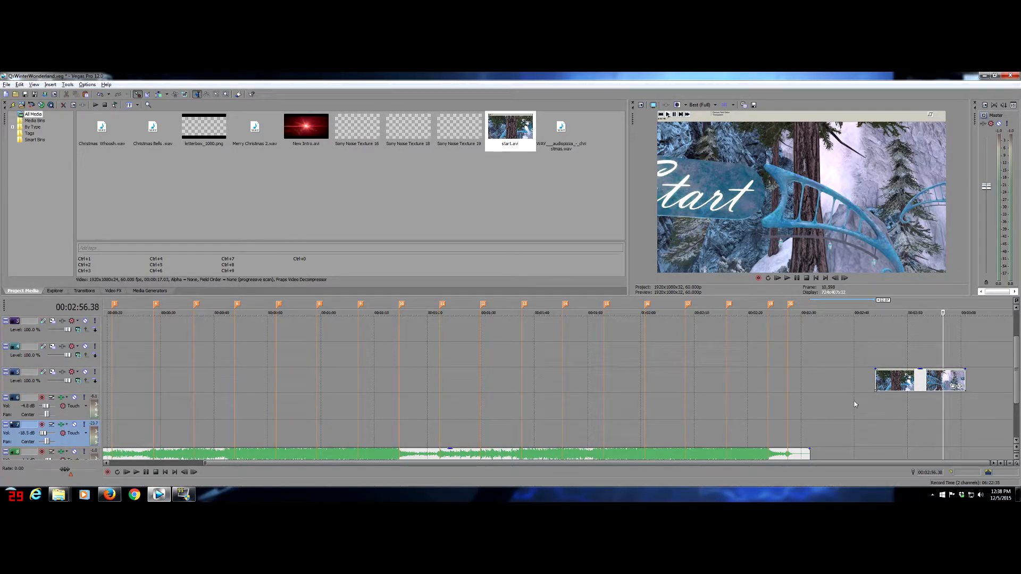
Add two trimming markers past the end of the music, at about 00:02:40 and 00:02:47, moving the start clip clear of them
{"action": "left_click", "coordinate": [854, 402]}
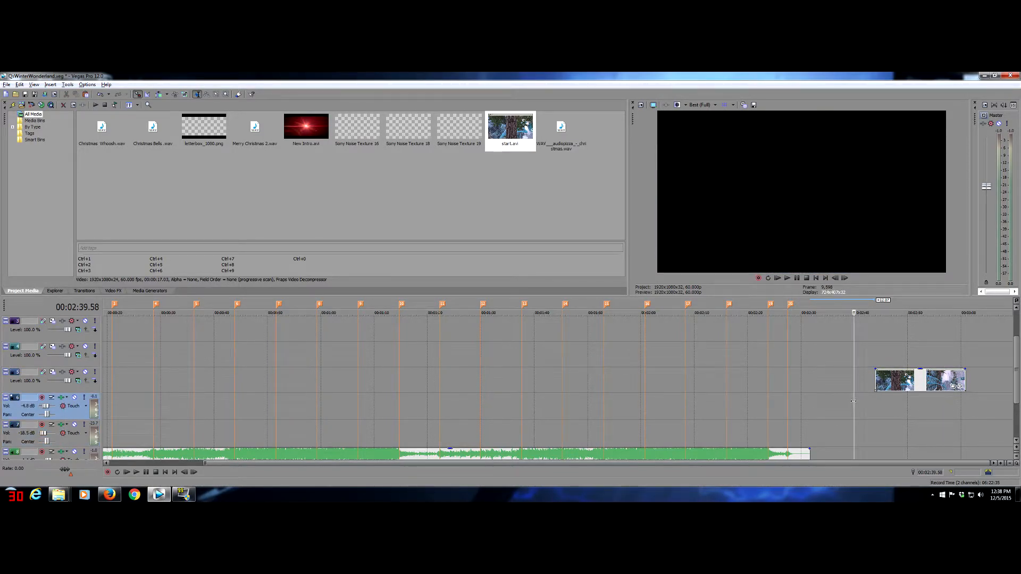
{"action": "key", "text": "m"}
{"action": "left_click_drag", "start_coordinate": [916, 378], "coordinate": [715, 379]}
{"action": "left_click", "coordinate": [892, 411]}
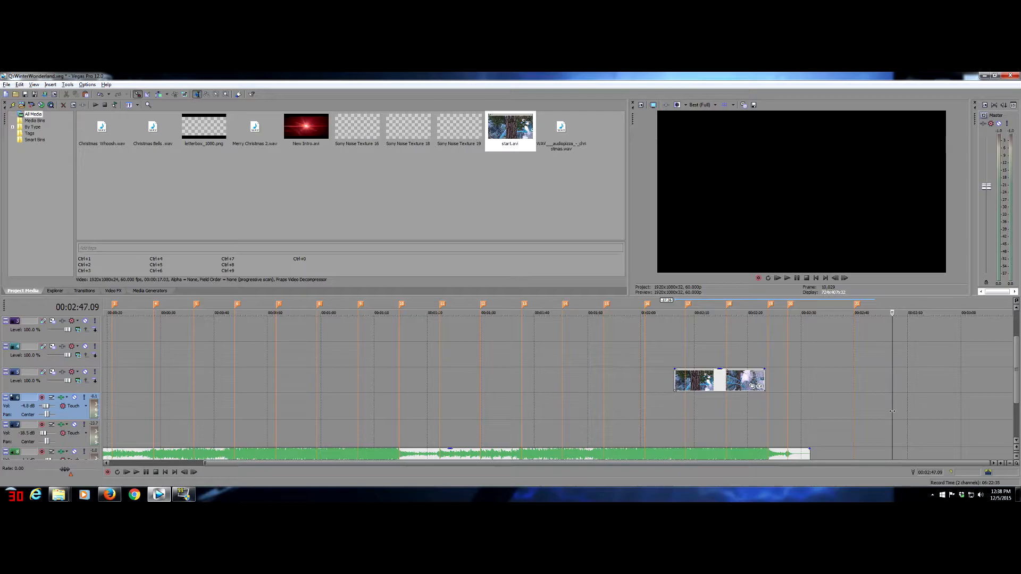
{"action": "key", "text": "m"}
Position the start clip across the two trimming markers and play the section between them
{"action": "left_click_drag", "start_coordinate": [703, 380], "coordinate": [854, 381]}
{"action": "left_click", "coordinate": [854, 405]}
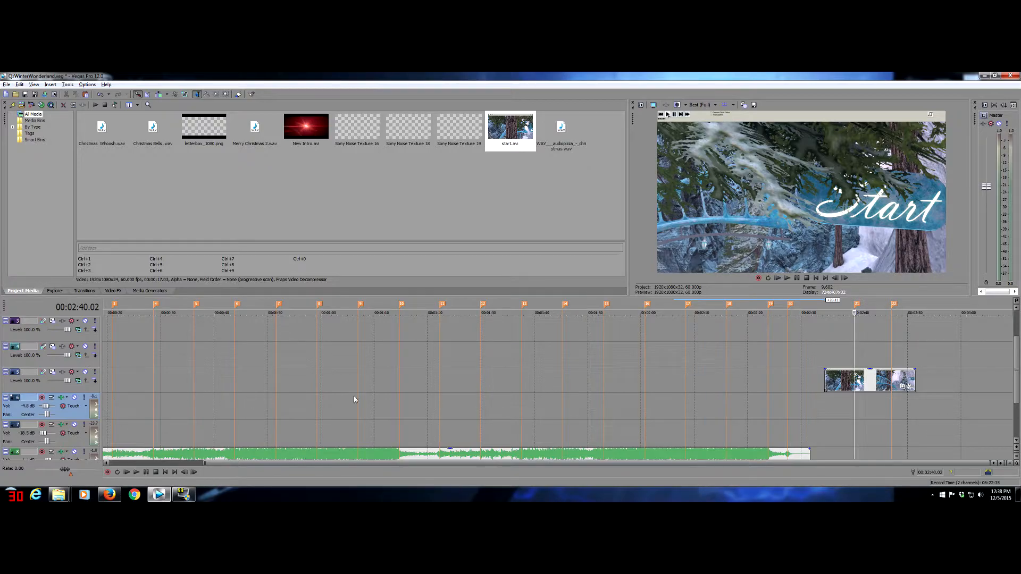
{"action": "key", "text": "space"}
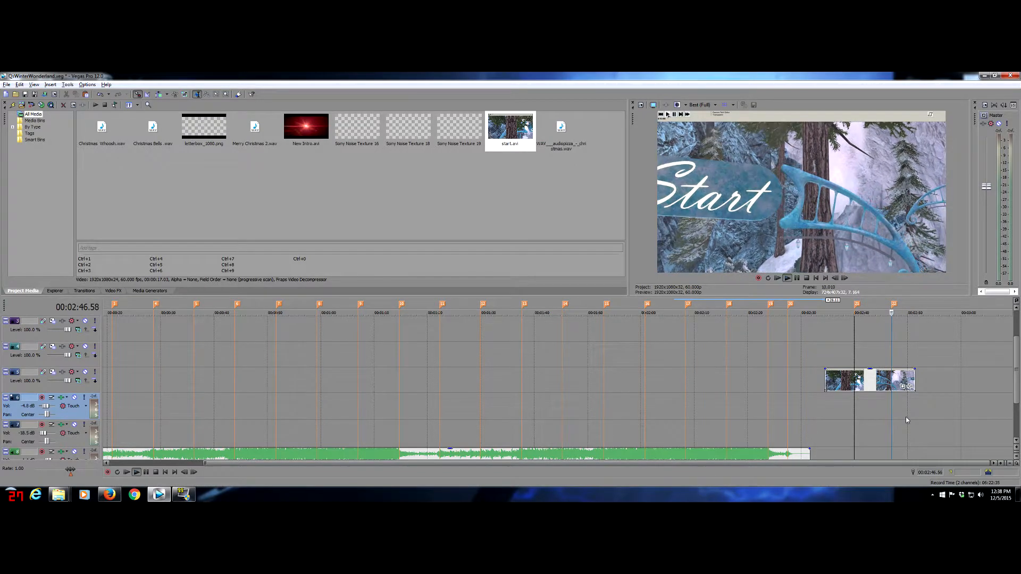
{"action": "key", "text": "space"}
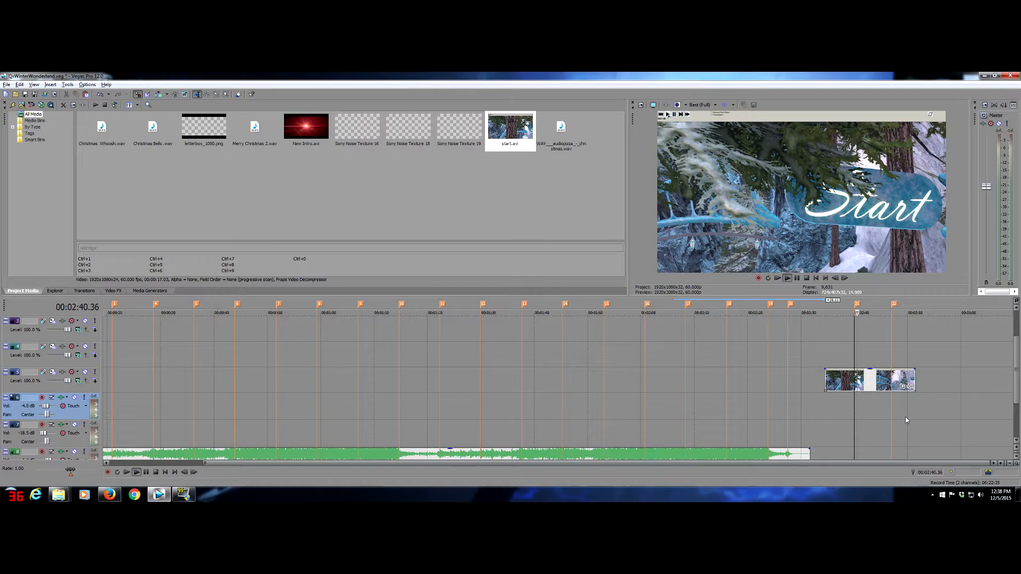
{"action": "key", "text": "space"}
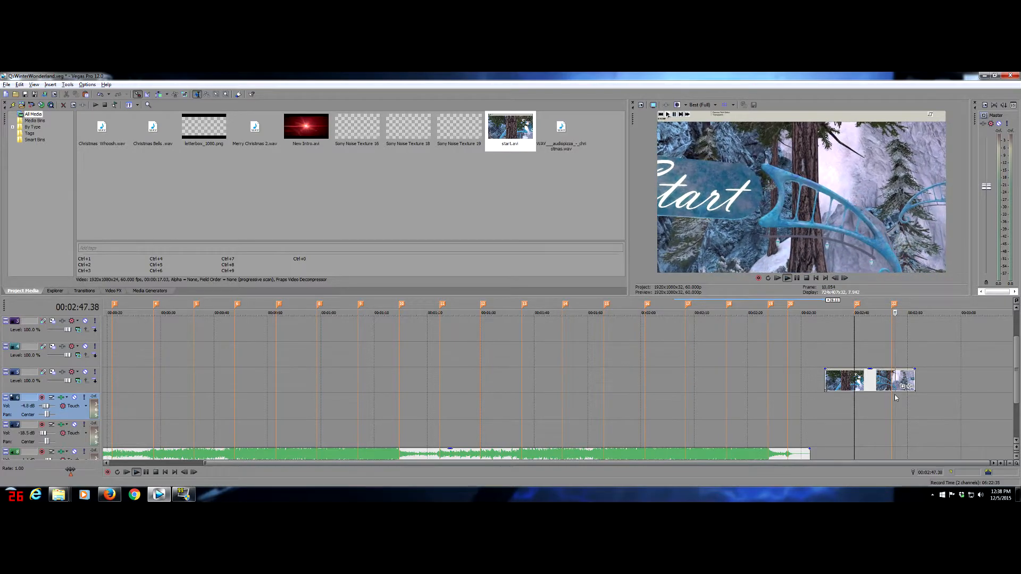
{"action": "key", "text": "space"}
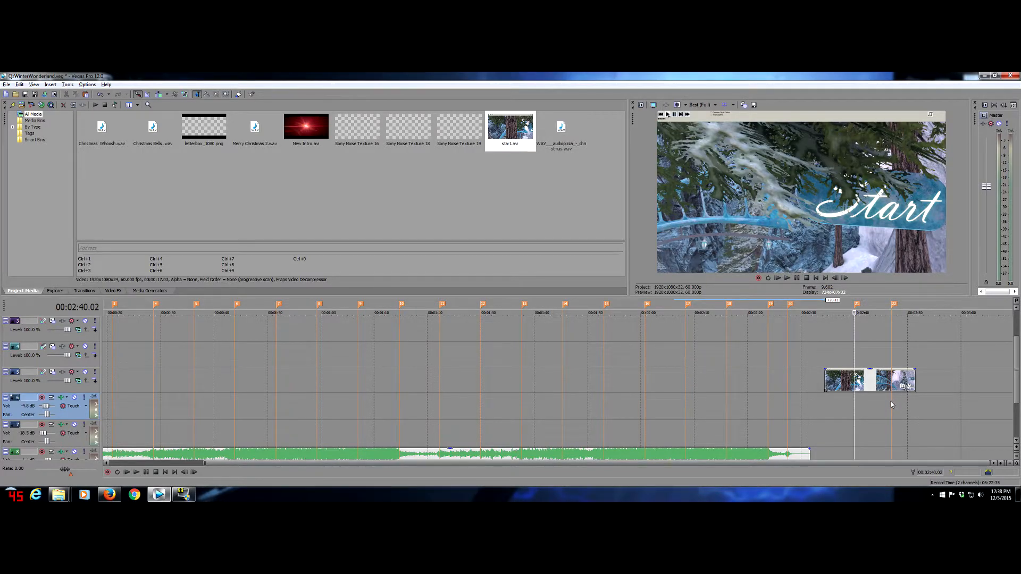
Split the start clip at both trimming markers and delete the pieces outside them
{"action": "left_click", "coordinate": [891, 401]}
{"action": "left_click", "coordinate": [854, 404]}
{"action": "left_click", "coordinate": [893, 405]}
{"action": "left_click", "coordinate": [855, 412]}
{"action": "key", "text": "s"}
{"action": "left_click", "coordinate": [891, 410]}
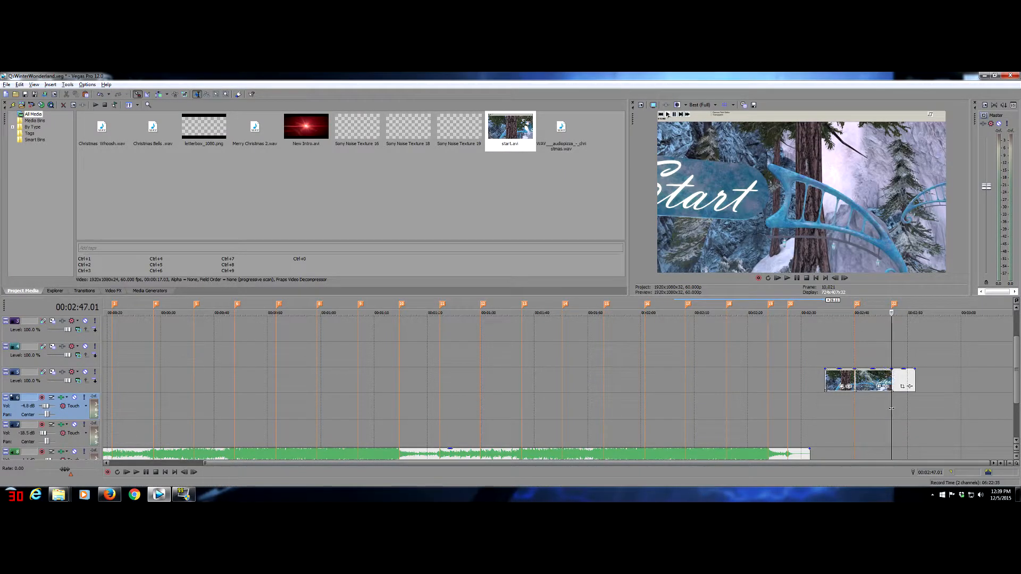
{"action": "key", "text": "s"}
{"action": "left_click", "coordinate": [909, 380]}
{"action": "key", "text": "Delete"}
{"action": "left_click", "coordinate": [844, 384]}
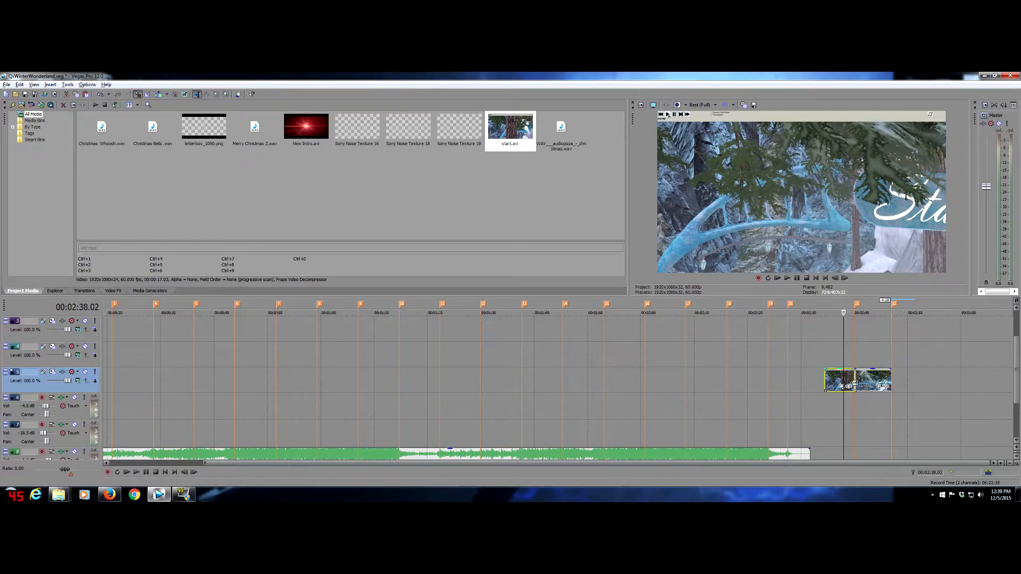
{"action": "key", "text": "Delete"}
Move the trimmed start clip to the uppermost visible video track at the second marker and extend its end to the third marker
{"action": "scroll", "coordinate": [757, 413], "scroll_direction": "down", "scroll_amount": 1}
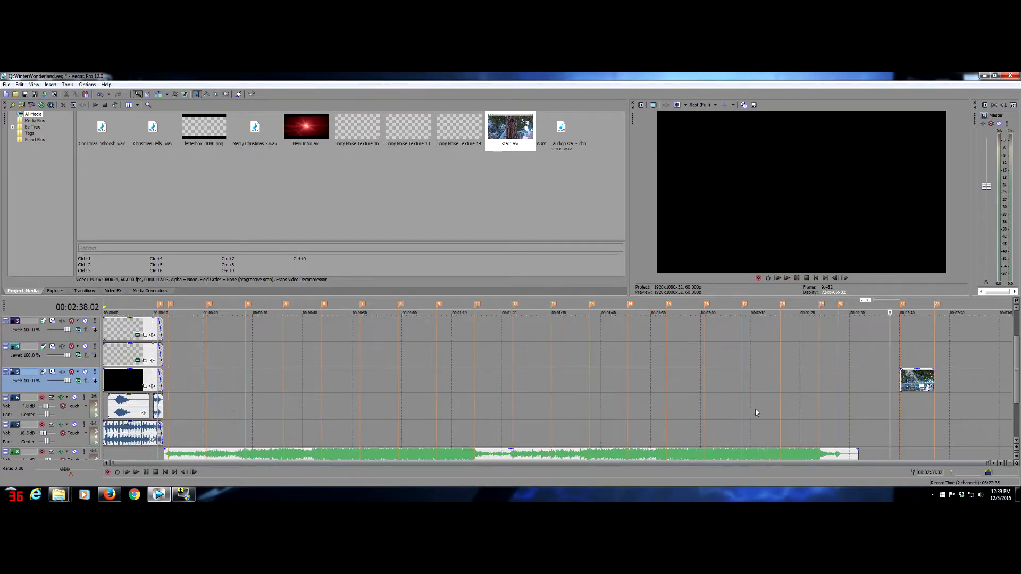
{"action": "left_click_drag", "start_coordinate": [918, 379], "coordinate": [196, 390]}
{"action": "key", "text": "Escape"}
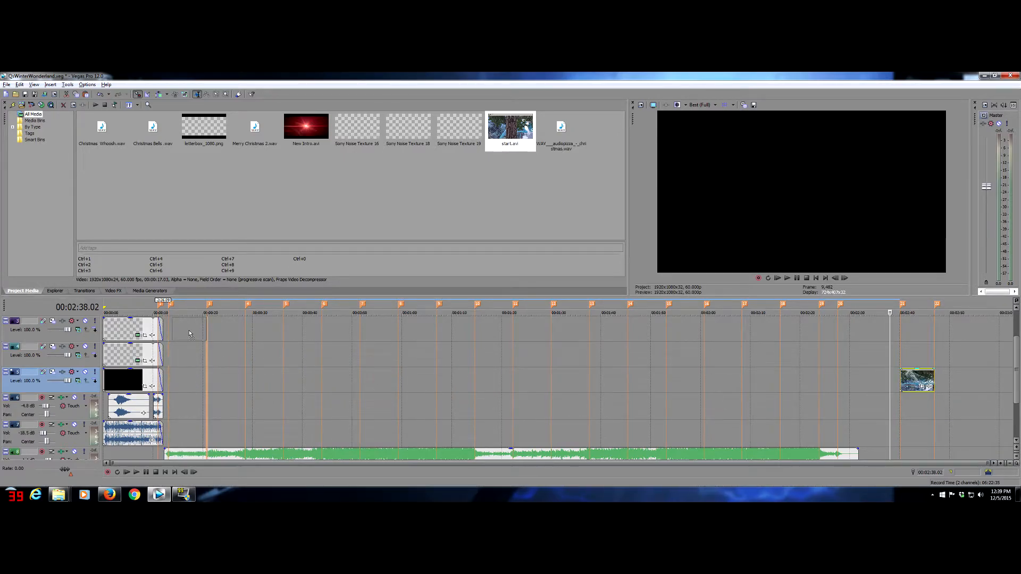
{"action": "left_click_drag", "start_coordinate": [189, 333], "coordinate": [195, 333]}
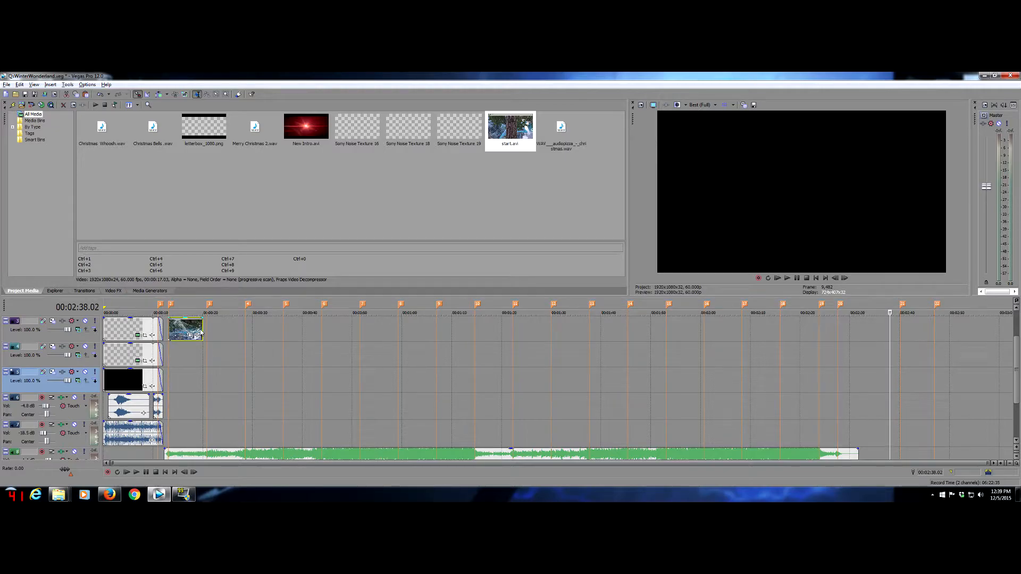
{"action": "left_click_drag", "start_coordinate": [201, 330], "coordinate": [206, 330]}
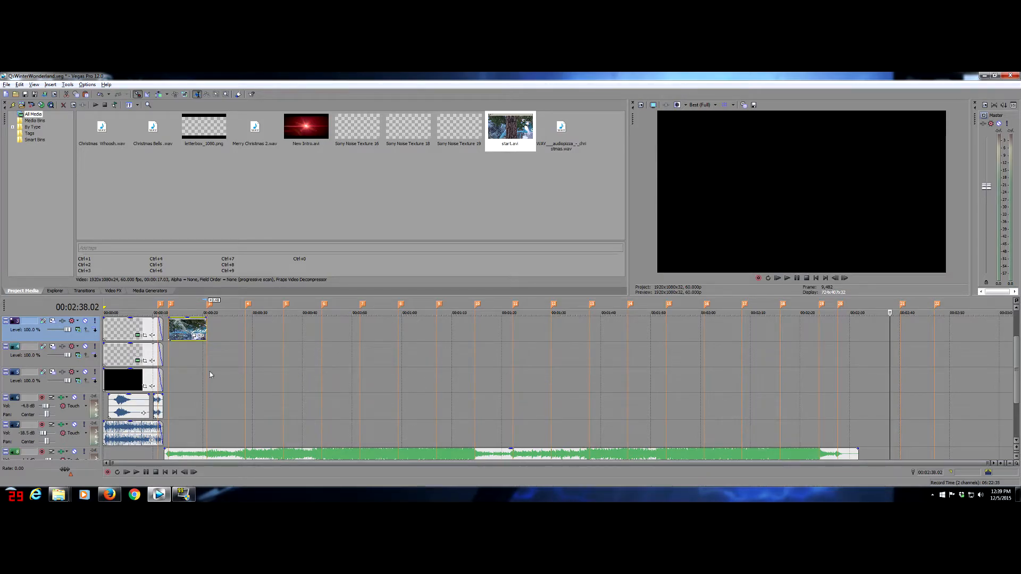
Import the Q video clip from the Fraps winter folder and place it on the intro's video track across the two trimming markers
{"action": "left_click", "coordinate": [779, 377]}
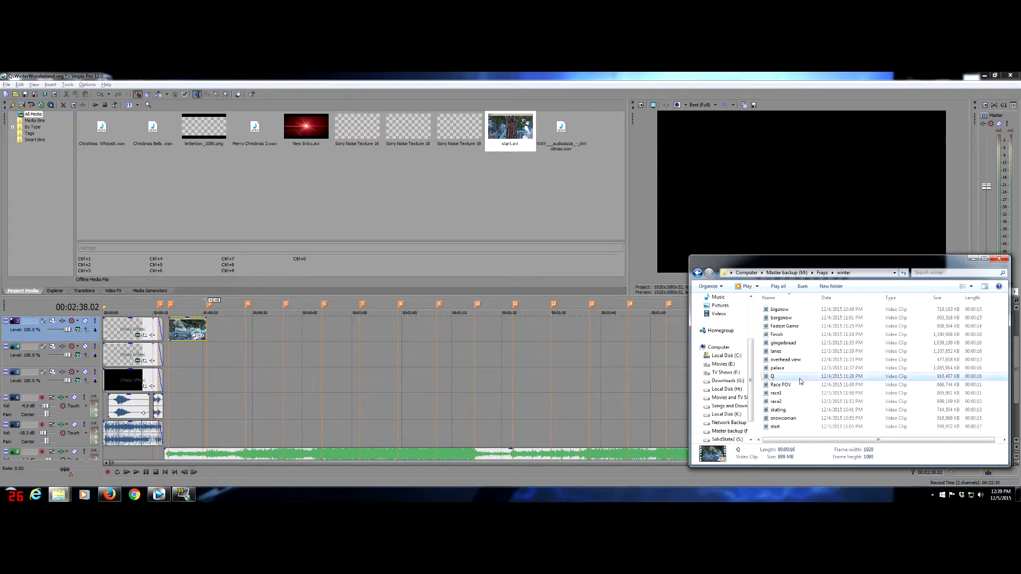
{"action": "left_click_drag", "start_coordinate": [779, 377], "coordinate": [528, 216]}
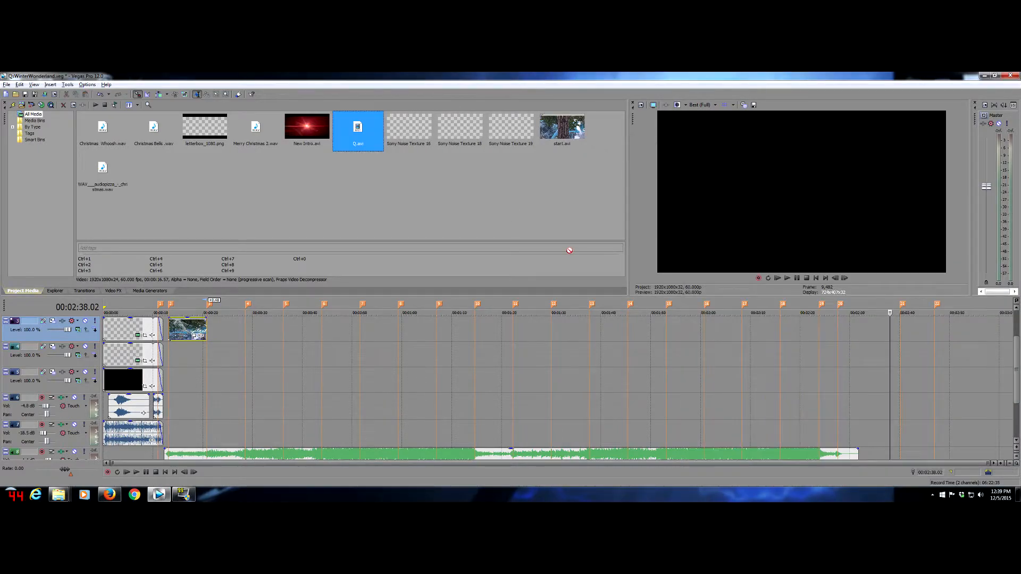
{"action": "left_click_drag", "start_coordinate": [925, 386], "coordinate": [884, 381]}
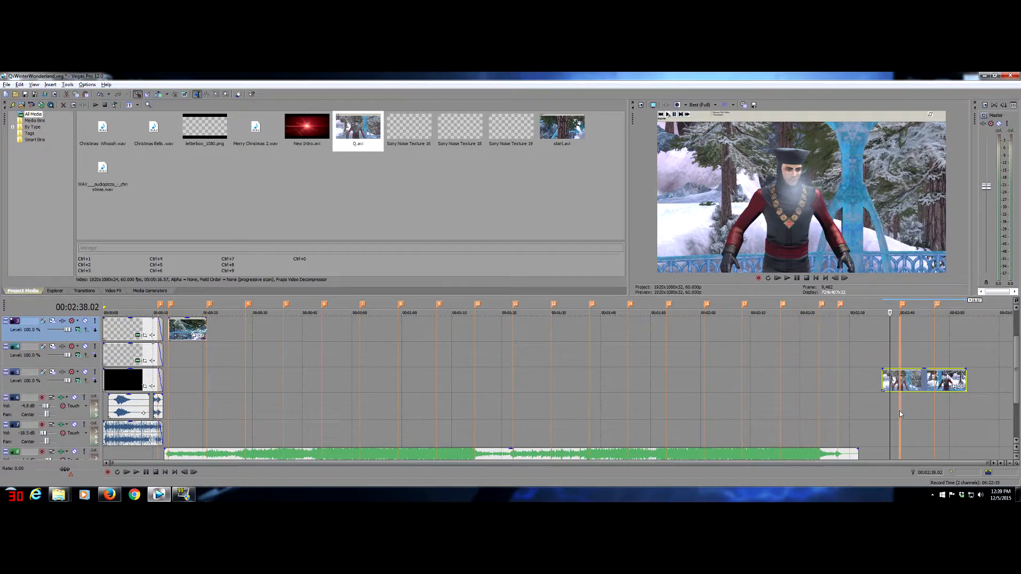
Play the Q clip from the first trimming marker and check the gap between the second and third music markers
{"action": "key", "text": "space"}
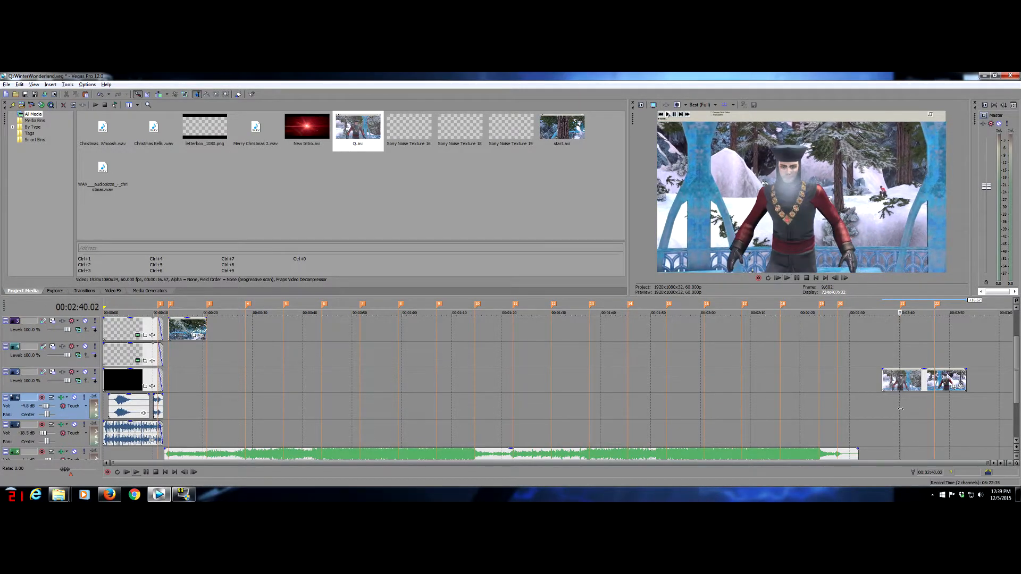
{"action": "key", "text": "space"}
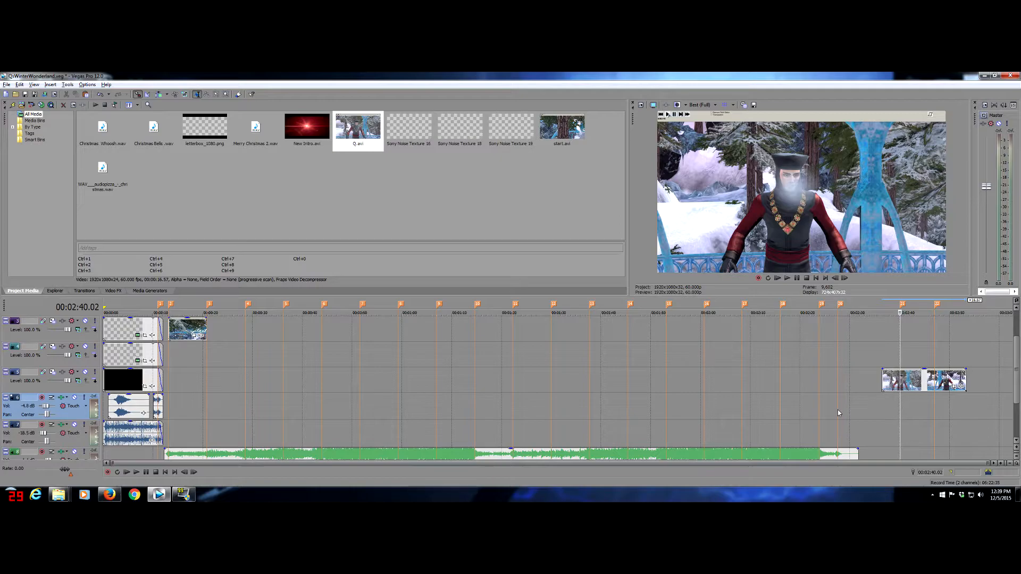
{"action": "left_click", "coordinate": [168, 399]}
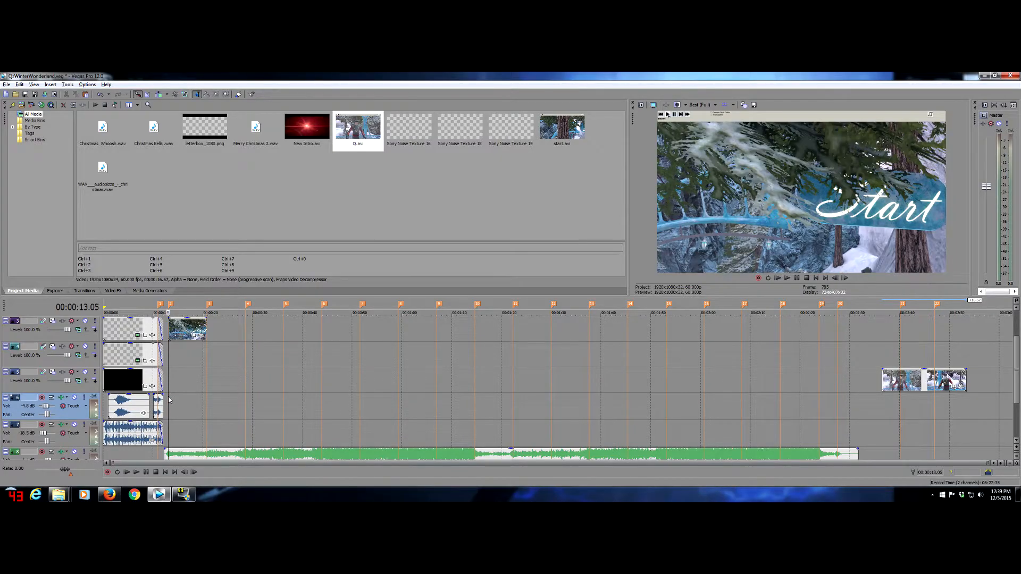
{"action": "left_click", "coordinate": [206, 392]}
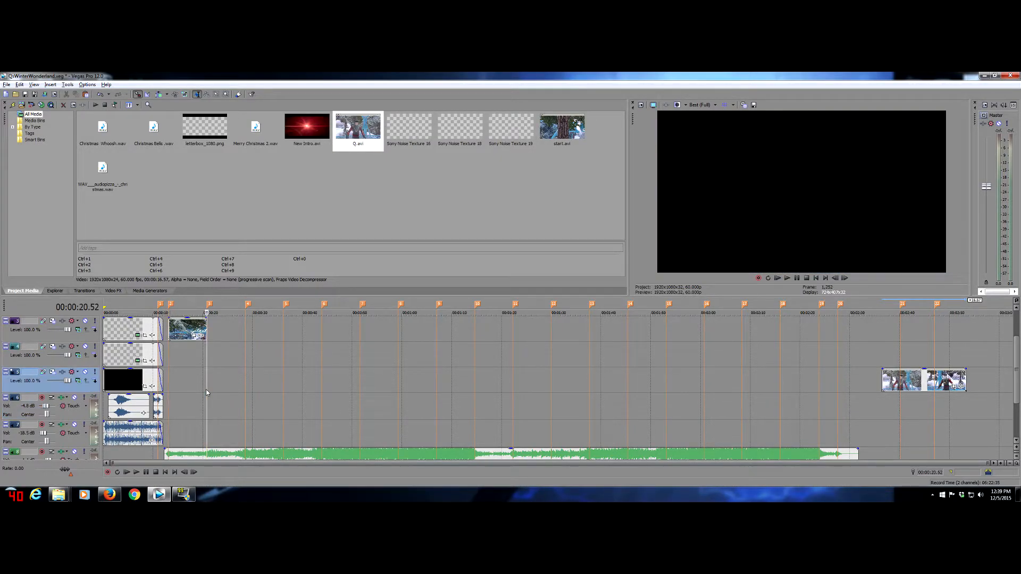
{"action": "left_click", "coordinate": [168, 397]}
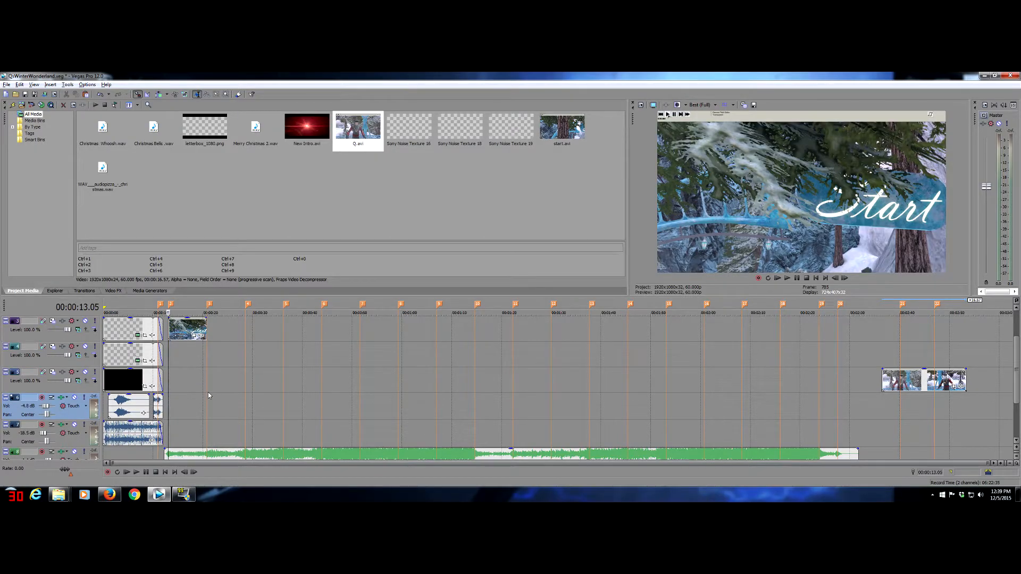
{"action": "left_click", "coordinate": [206, 396]}
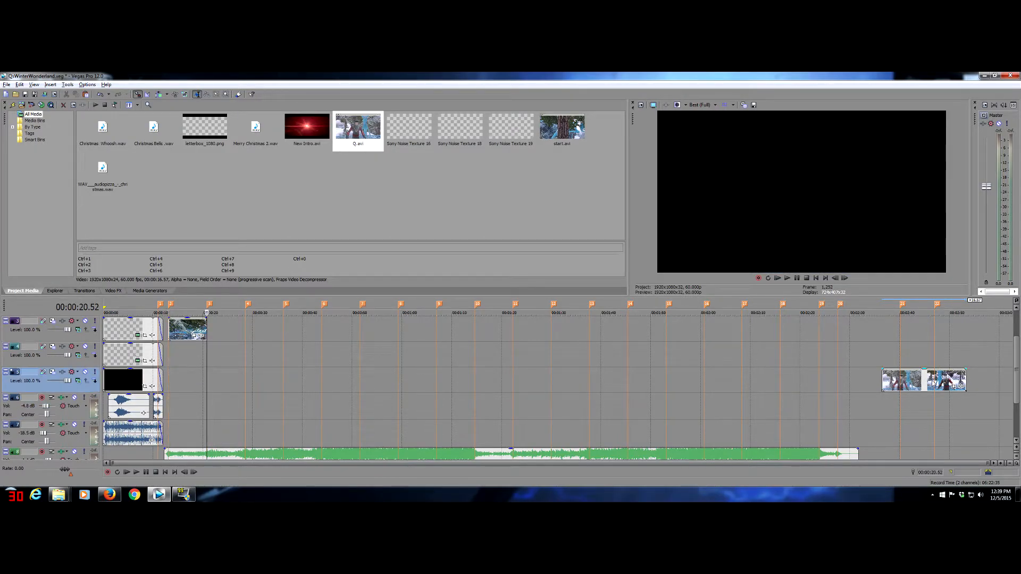
Add a marker on the Q clip at 00:02:48.01 and delete the old trimming marker just before it
{"action": "left_click", "coordinate": [935, 410]}
{"action": "key", "text": "space"}
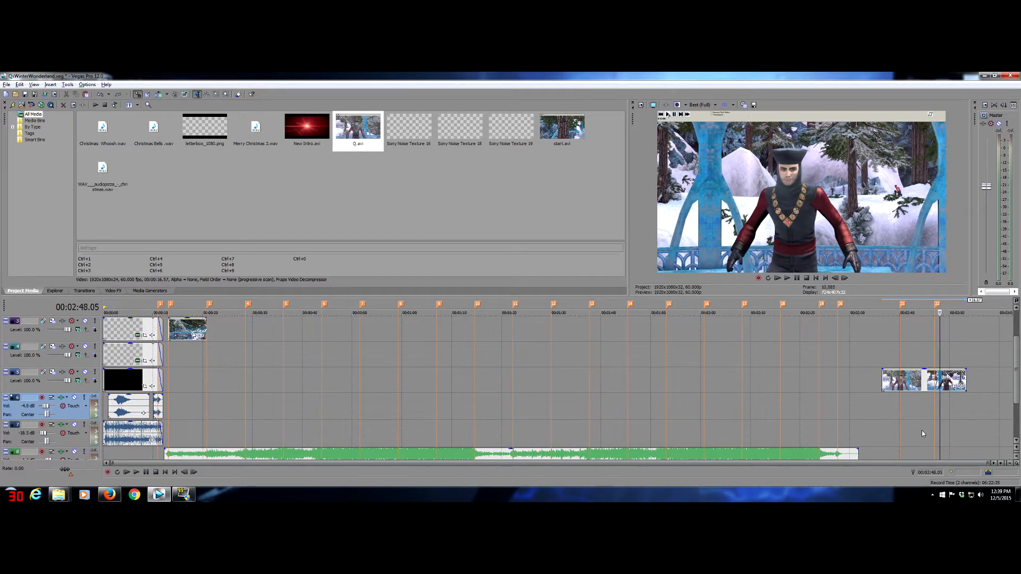
{"action": "key", "text": "Return"}
{"action": "key", "text": "m"}
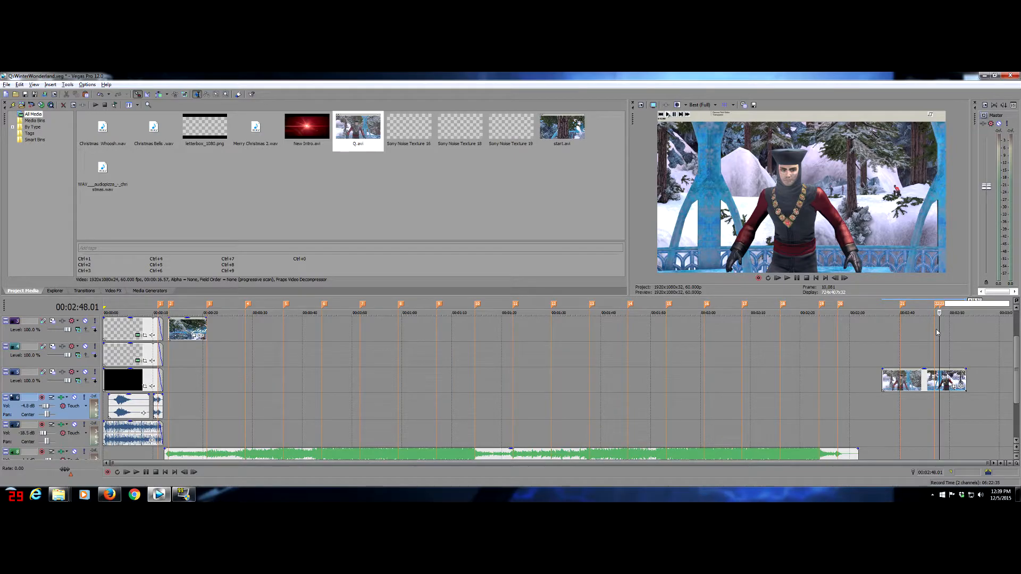
{"action": "left_click", "coordinate": [917, 331]}
{"action": "right_click", "coordinate": [939, 304]}
{"action": "left_click", "coordinate": [955, 330]}
Split the Q clip at 00:02:48.01 and 00:02:40.02 and delete the pieces outside these two markers
{"action": "left_click", "coordinate": [900, 403]}
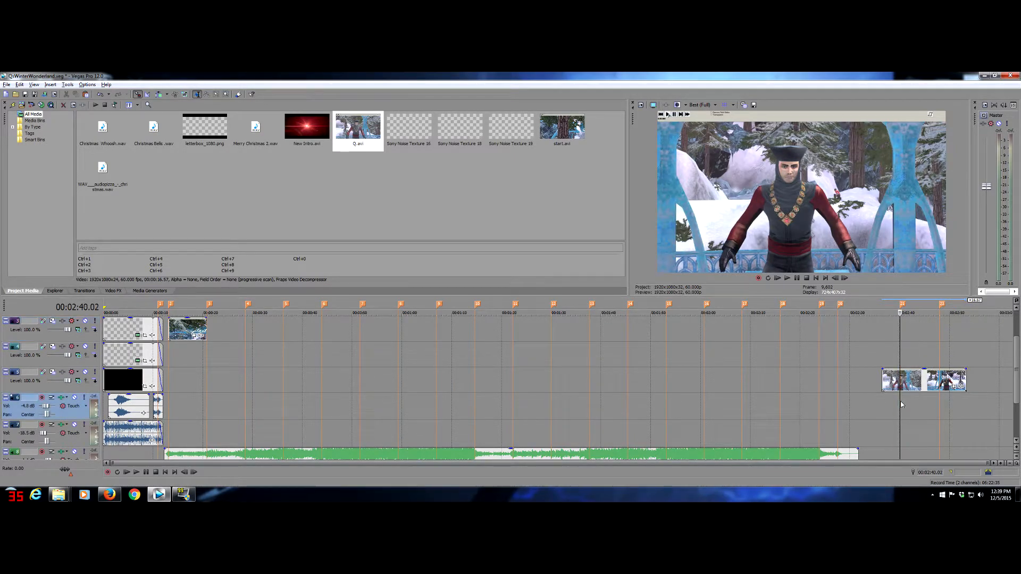
{"action": "left_click", "coordinate": [940, 405]}
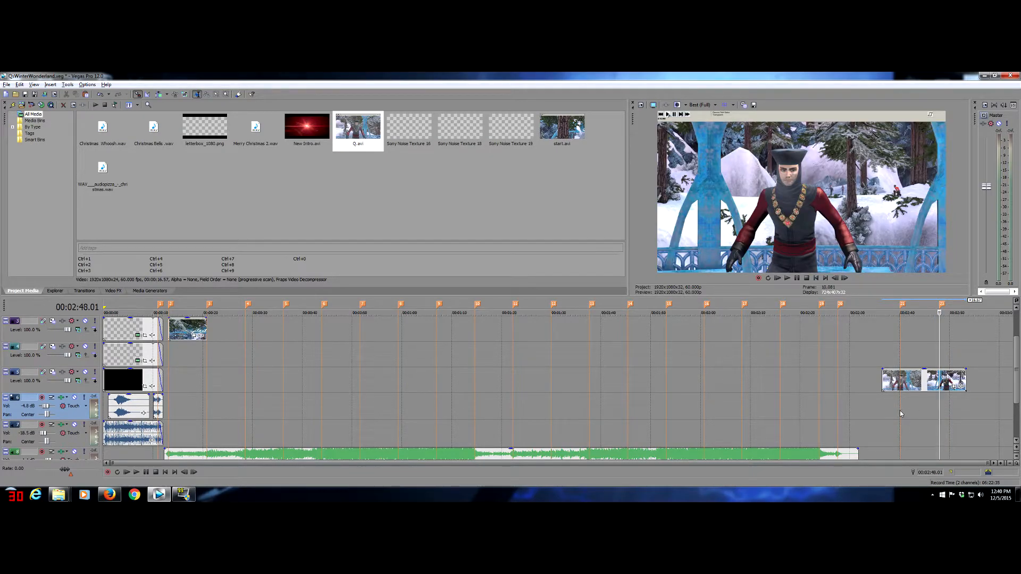
{"action": "key", "text": "s"}
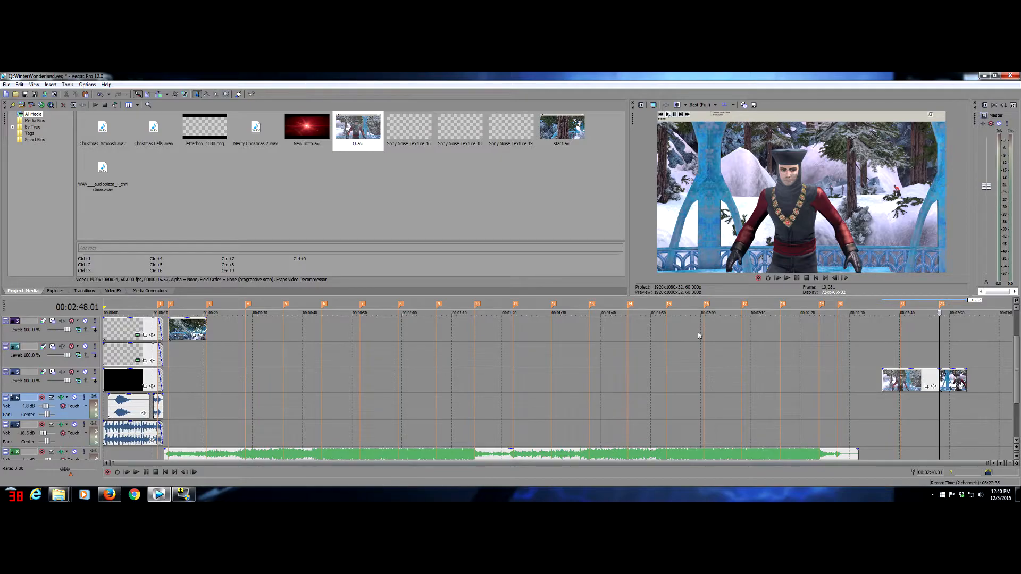
{"action": "key", "text": "Delete"}
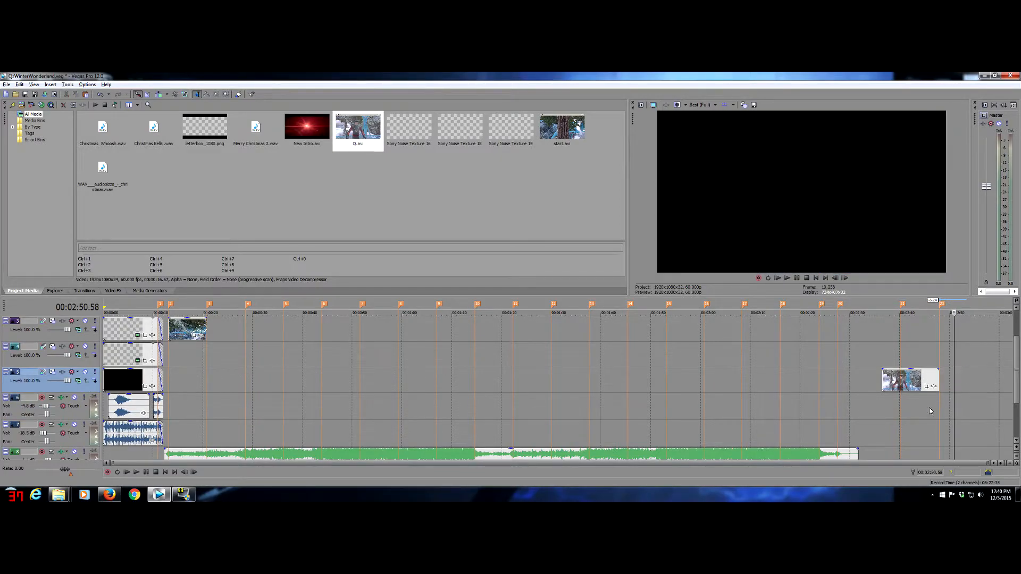
{"action": "left_click", "coordinate": [930, 407]}
{"action": "left_click", "coordinate": [899, 411]}
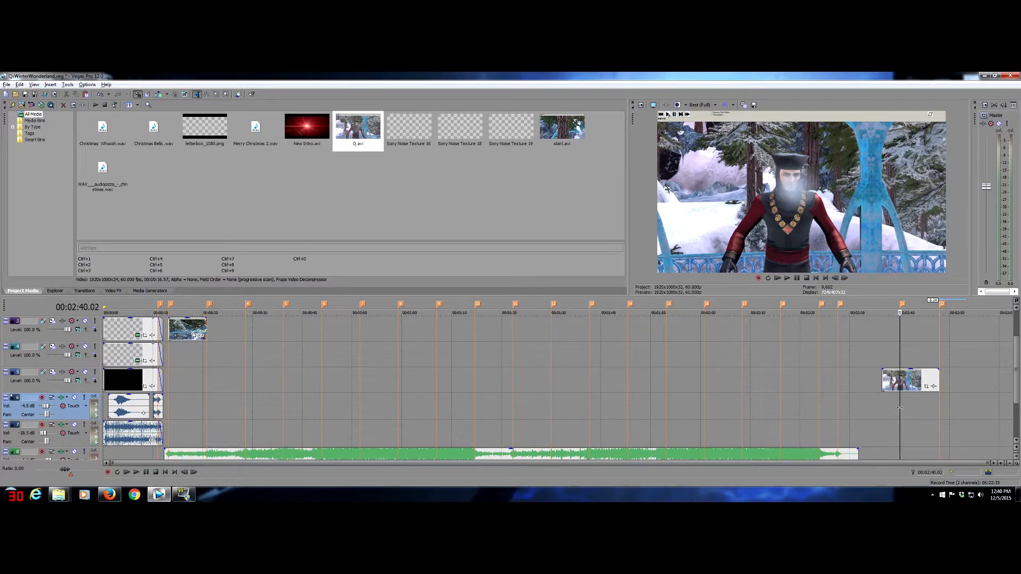
{"action": "key", "text": "s"}
{"action": "left_click", "coordinate": [891, 378]}
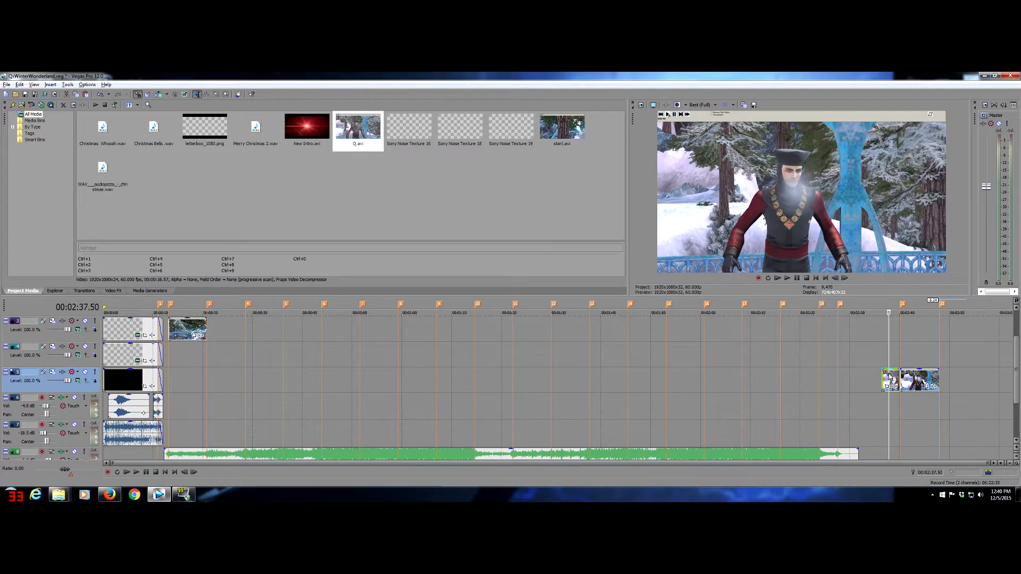
{"action": "key", "text": "Delete"}
{"action": "left_click", "coordinate": [914, 418]}
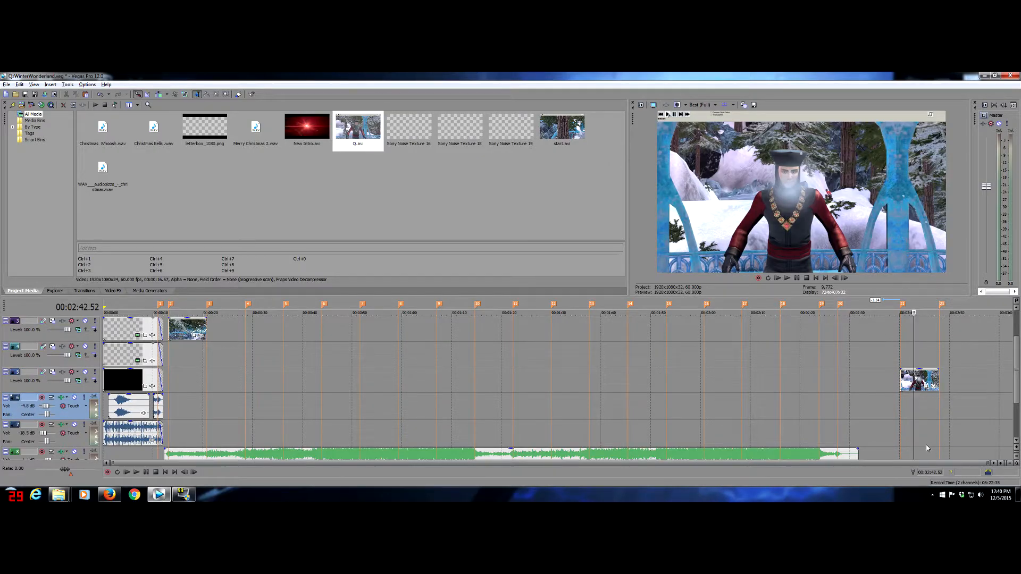
Check the Q clip's frame at 00:02:46.05 and move the trimmed clip directly after the start clip, one track lower
{"action": "left_click", "coordinate": [930, 400]}
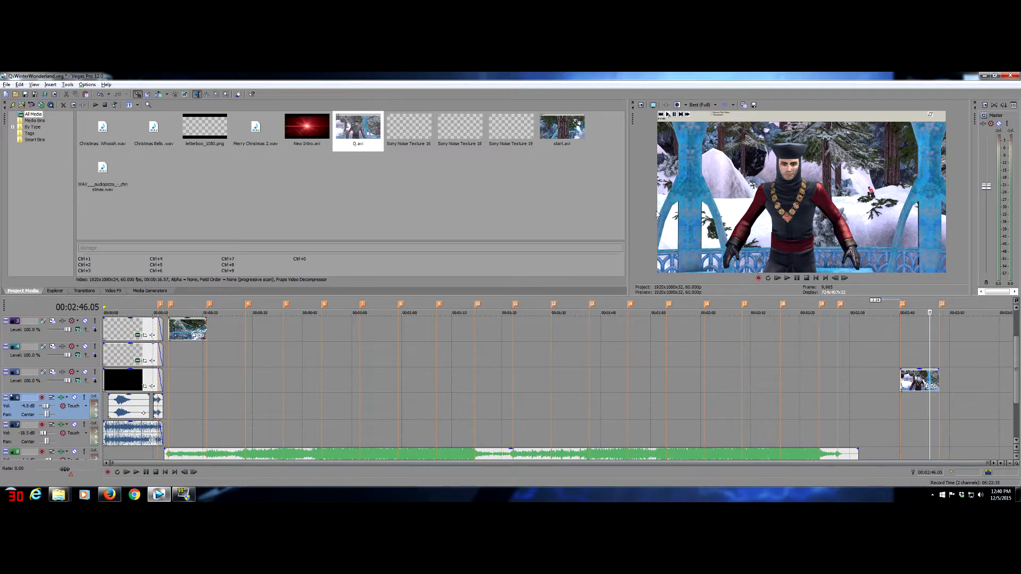
{"action": "left_click", "coordinate": [920, 381]}
{"action": "left_click_drag", "start_coordinate": [522, 392], "coordinate": [228, 358]}
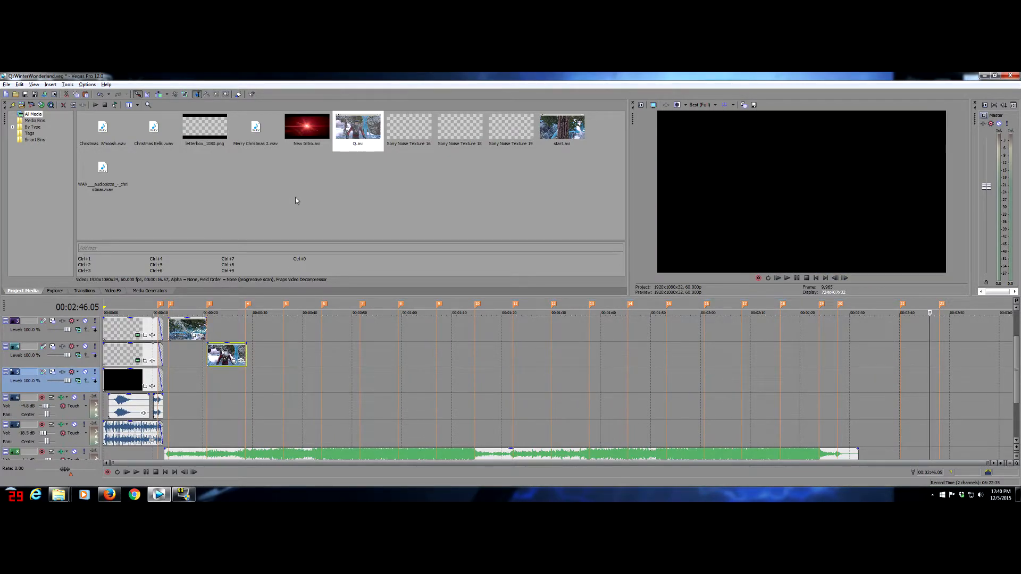
Look through the clips in the Fraps winter folder and import Fastest Game into the project media
{"action": "key", "text": "alt+Tab"}
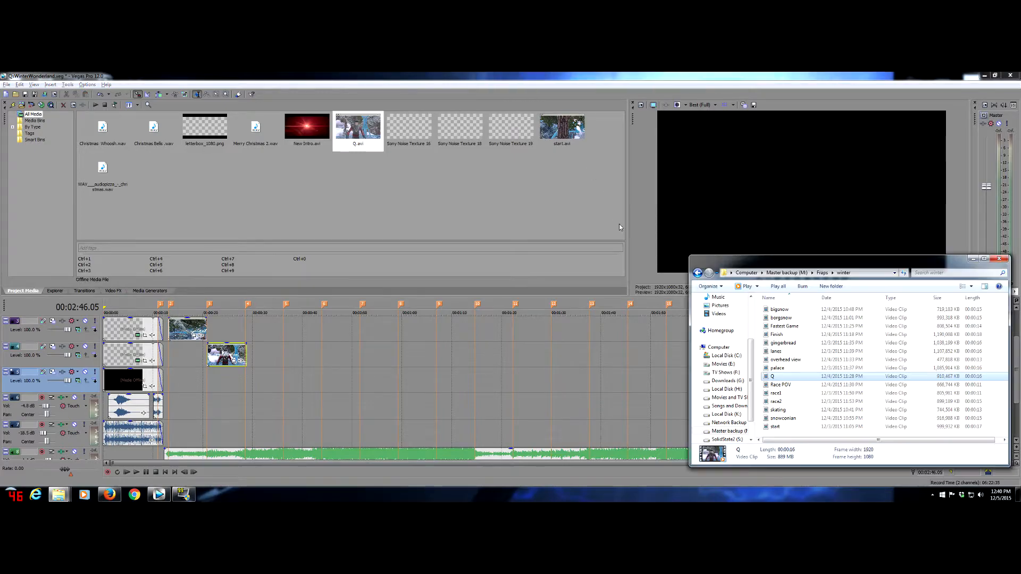
{"action": "left_click", "coordinate": [782, 368]}
{"action": "left_click", "coordinate": [783, 359]}
{"action": "left_click", "coordinate": [777, 351]}
{"action": "left_click", "coordinate": [785, 343]}
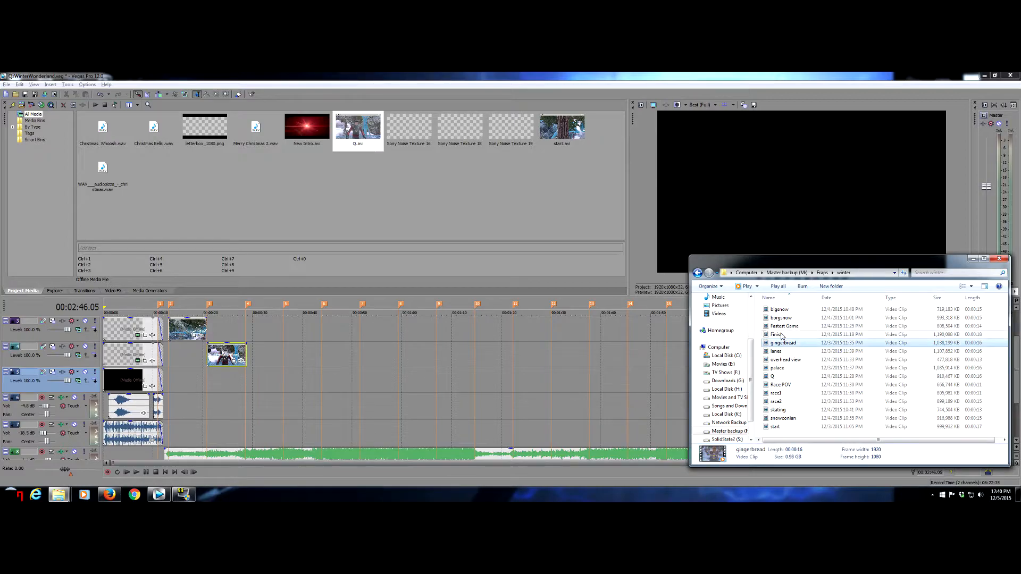
{"action": "left_click", "coordinate": [783, 335]}
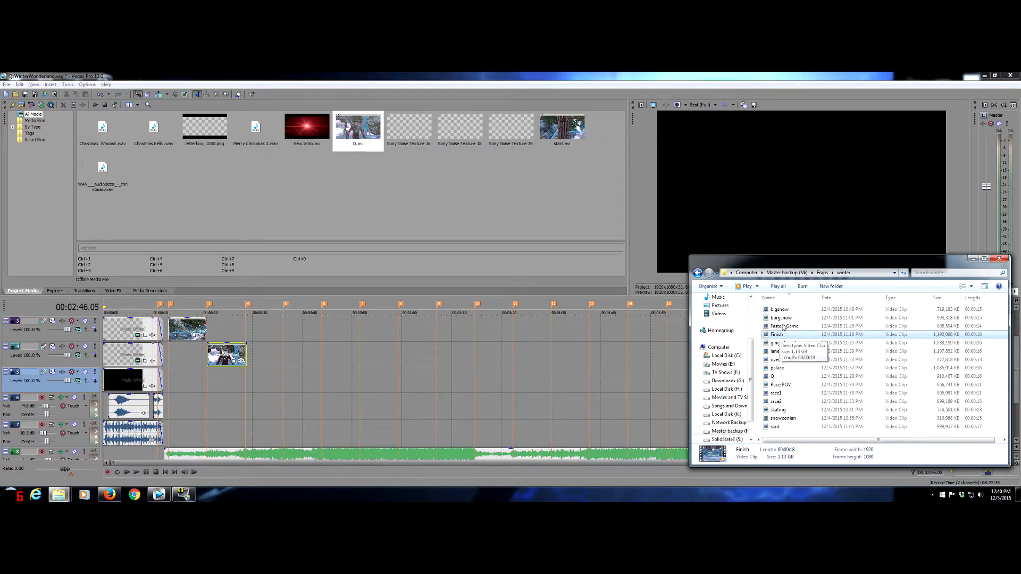
{"action": "left_click", "coordinate": [789, 326]}
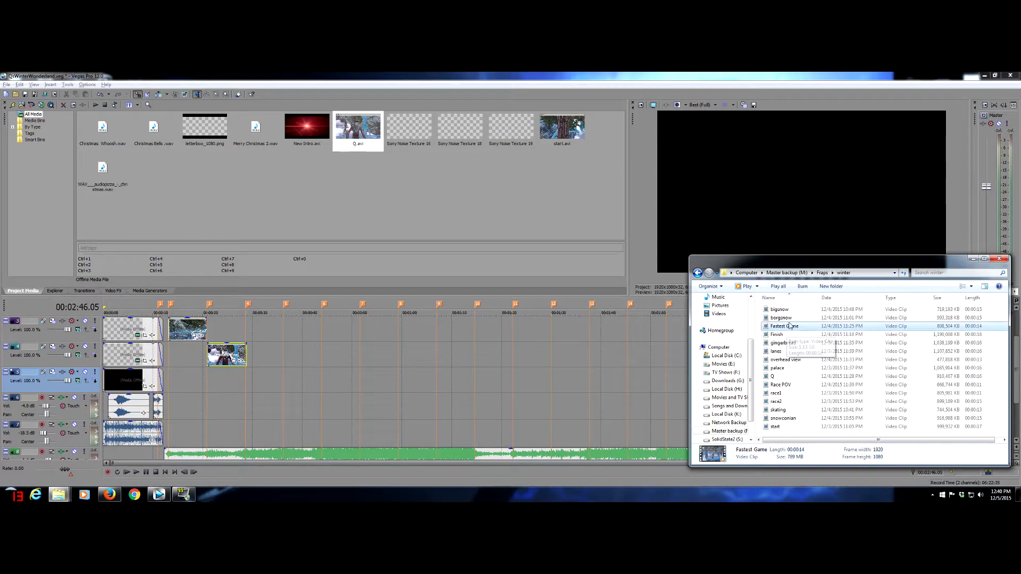
{"action": "left_click", "coordinate": [783, 319]}
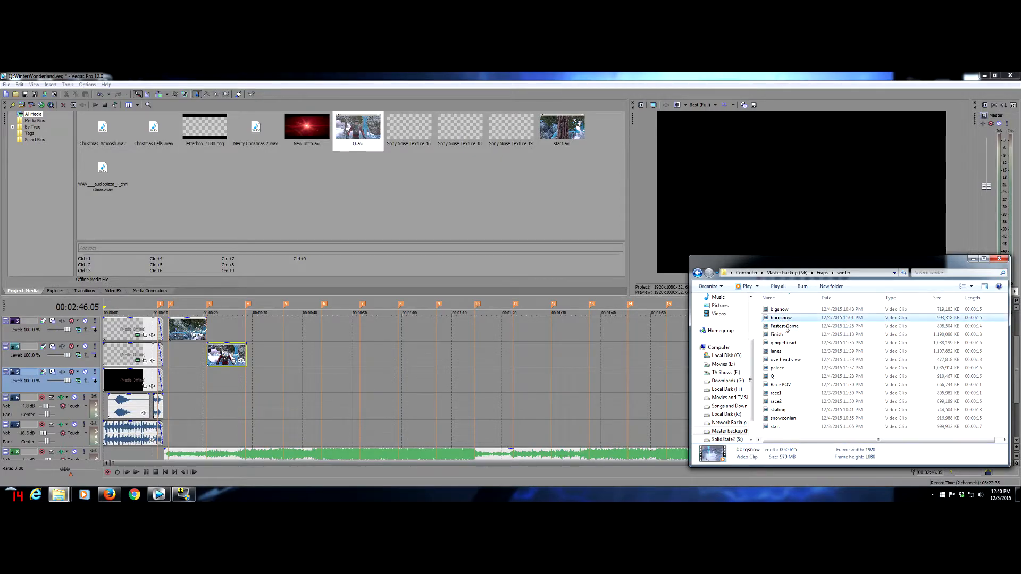
{"action": "left_click", "coordinate": [786, 327]}
{"action": "left_click_drag", "start_coordinate": [534, 218], "coordinate": [529, 214]}
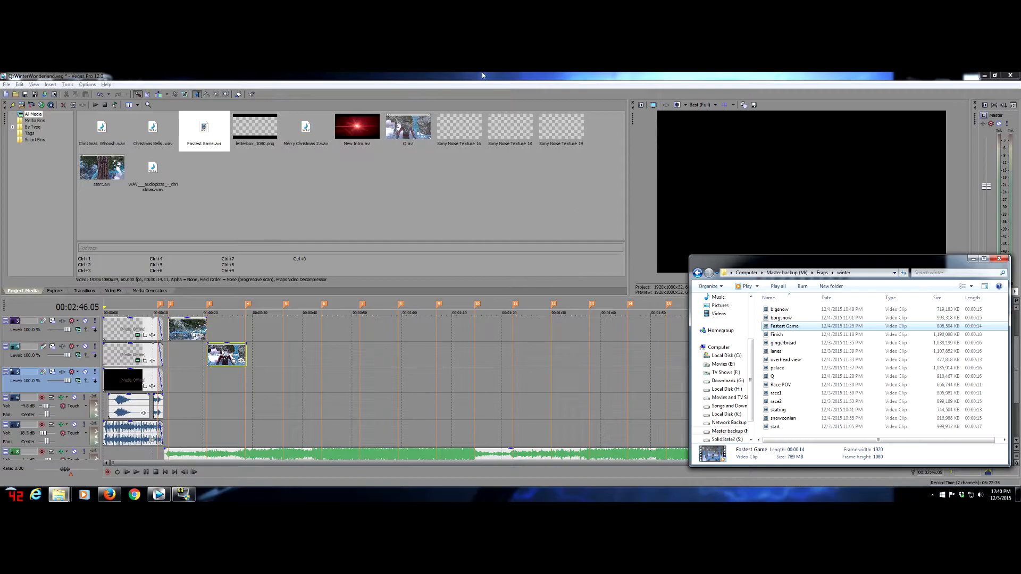
{"action": "left_click", "coordinate": [413, 100]}
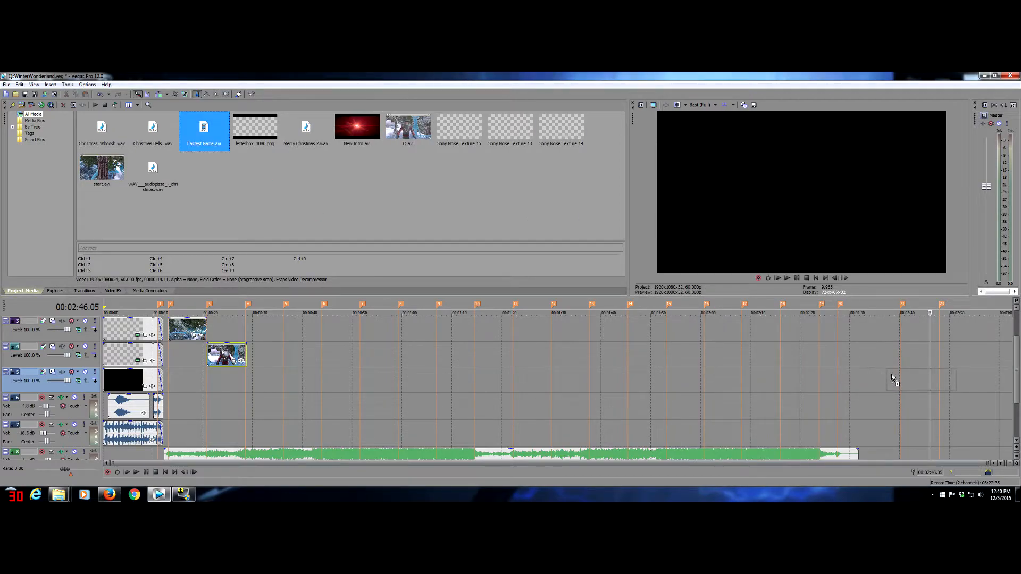
Place the Fastest Game clip on the lowest video track across the two trimming markers, and split it at both markers
{"action": "left_click_drag", "start_coordinate": [892, 379], "coordinate": [905, 392]}
{"action": "left_click", "coordinate": [900, 406]}
{"action": "key", "text": "space"}
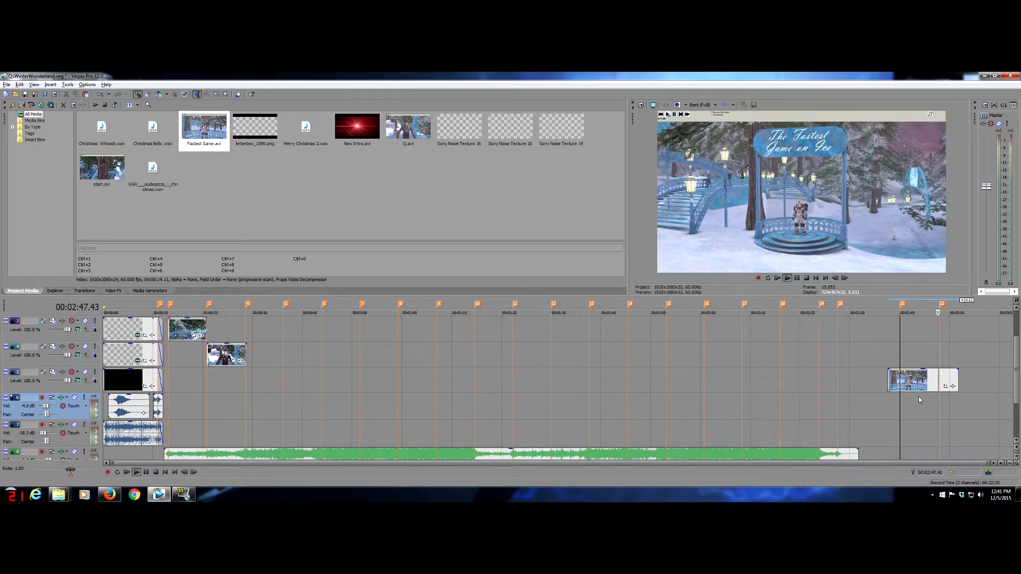
{"action": "key", "text": "space"}
{"action": "left_click", "coordinate": [940, 412]}
Delete the Fastest Game pieces outside the trimming markers and move the remaining piece directly after the Q clip's end
{"action": "left_click", "coordinate": [893, 377]}
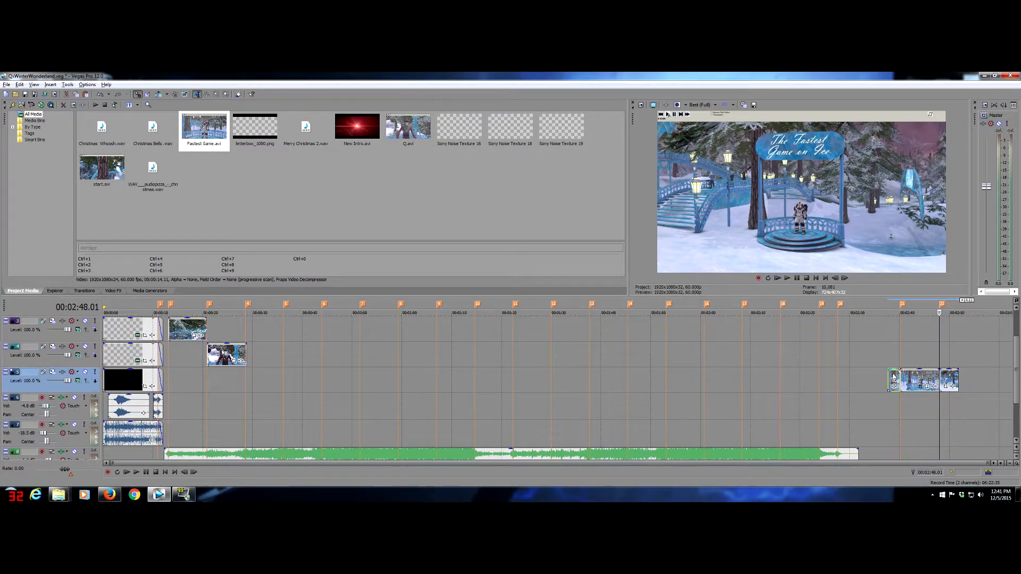
{"action": "key", "text": "Delete"}
{"action": "left_click", "coordinate": [954, 379]}
{"action": "key", "text": "Delete"}
{"action": "left_click_drag", "start_coordinate": [919, 375], "coordinate": [265, 378]}
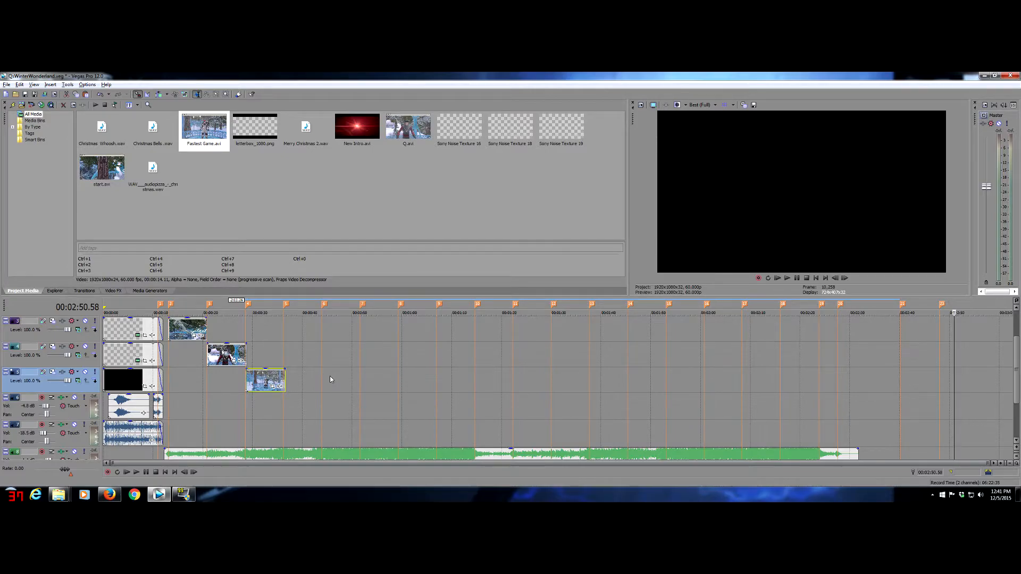
Trim the ends of the Q and Fastest Game clips slightly at their music markers
{"action": "left_click", "coordinate": [158, 455]}
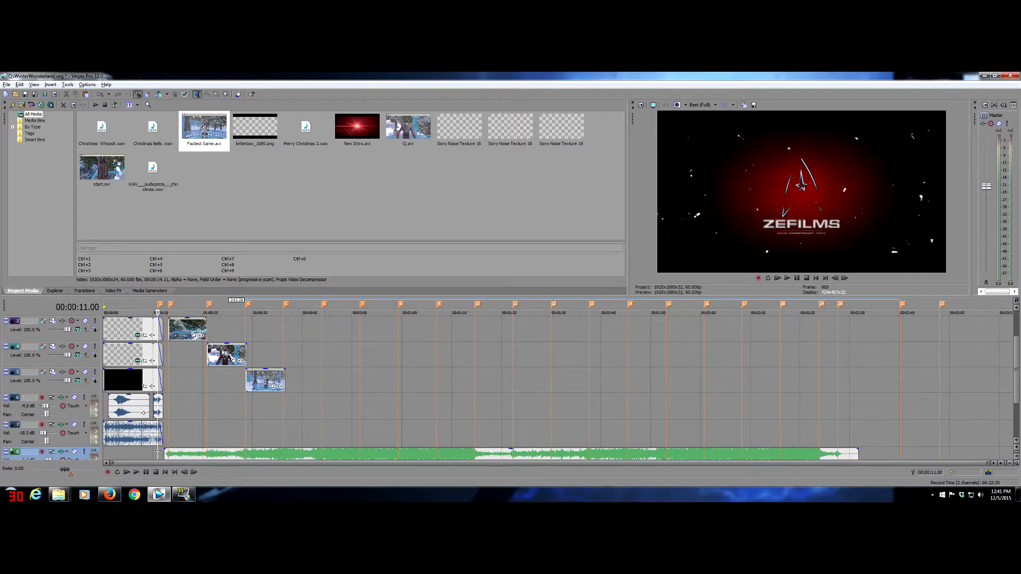
{"action": "left_click", "coordinate": [244, 354]}
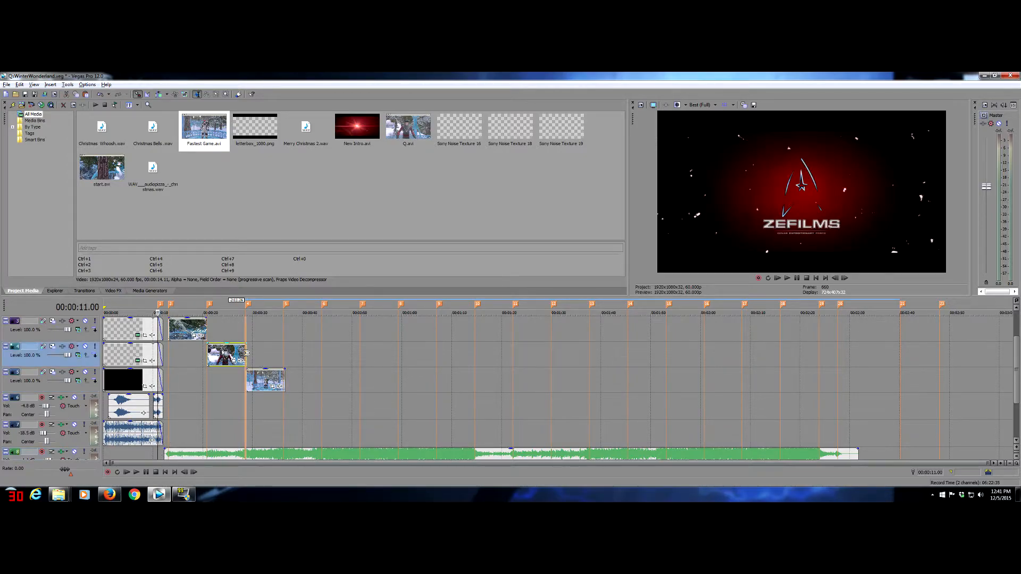
{"action": "left_click_drag", "start_coordinate": [244, 354], "coordinate": [283, 380]}
{"action": "key", "text": "space"}
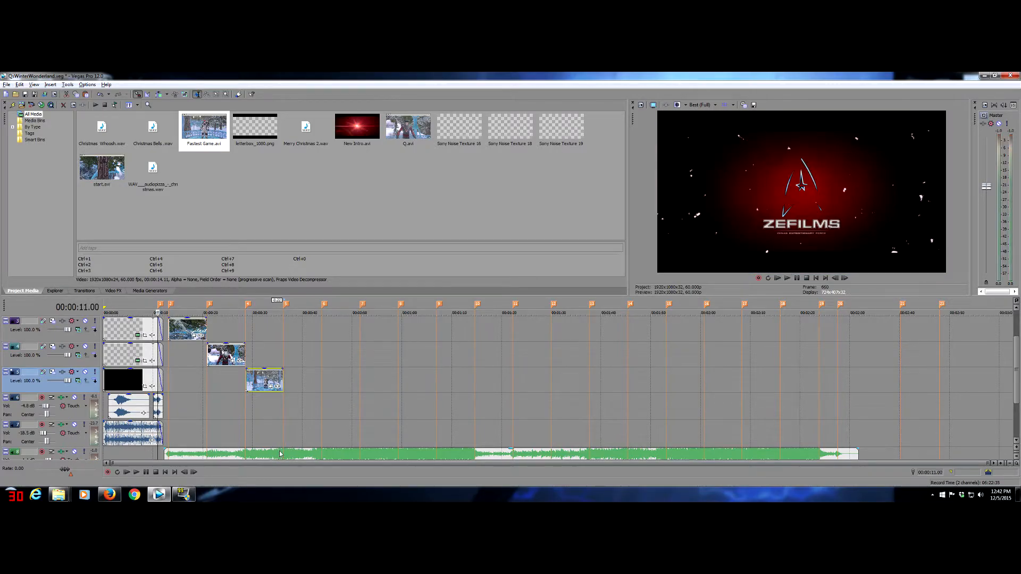
Extend the letterbox overlay on the top video track to the last marker, previewing it over the Q clip at 00:00:25.09
{"action": "left_click", "coordinate": [229, 402]}
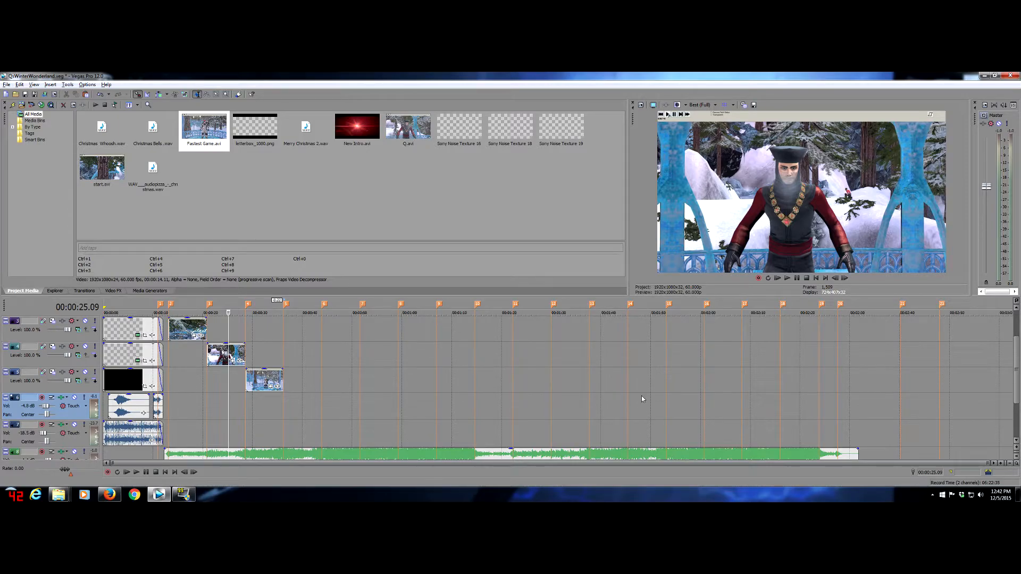
{"action": "scroll", "coordinate": [1017, 346], "scroll_direction": "up", "scroll_amount": 2}
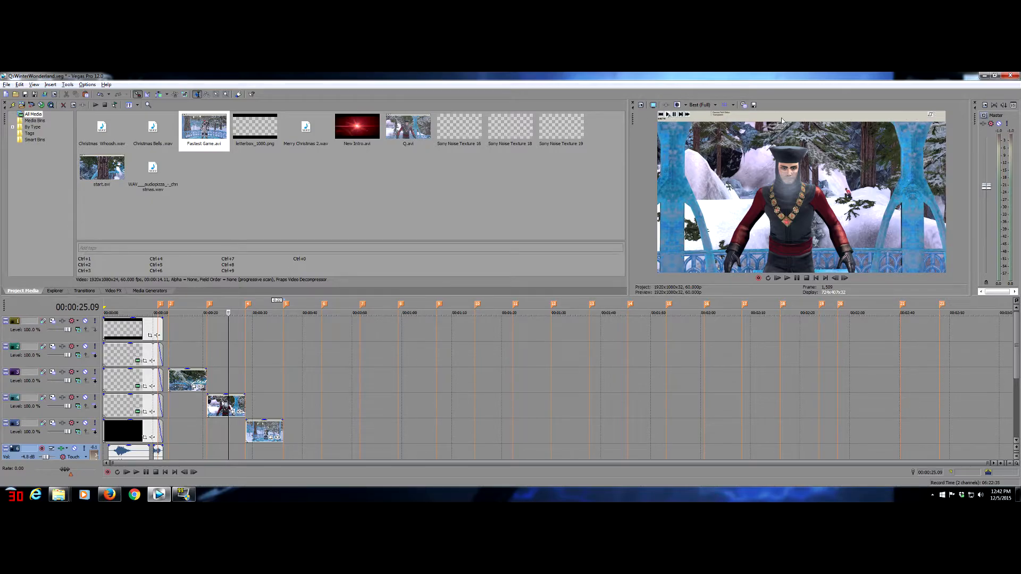
{"action": "left_click_drag", "start_coordinate": [631, 296], "coordinate": [610, 388]}
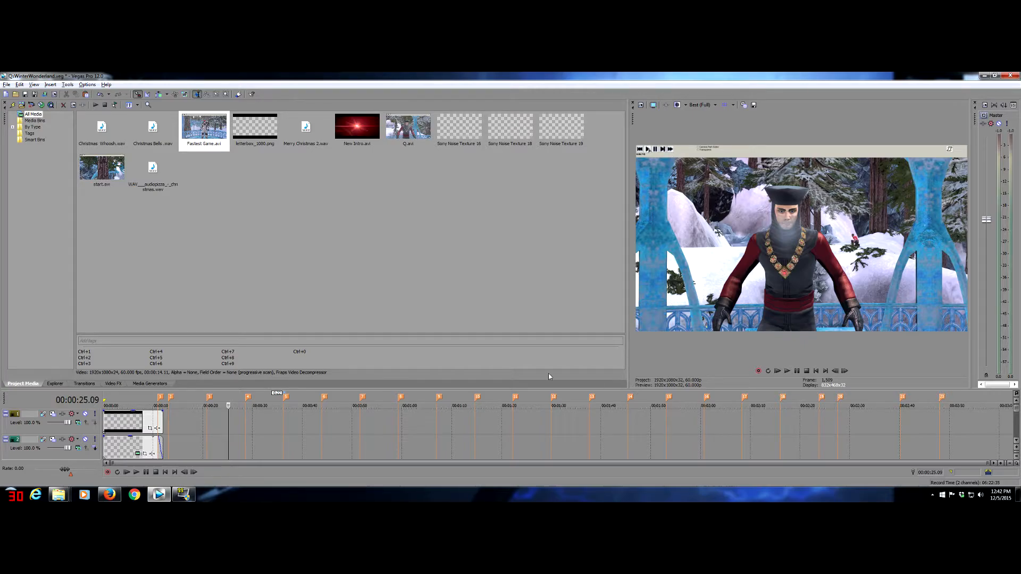
{"action": "left_click_drag", "start_coordinate": [162, 420], "coordinate": [939, 418]}
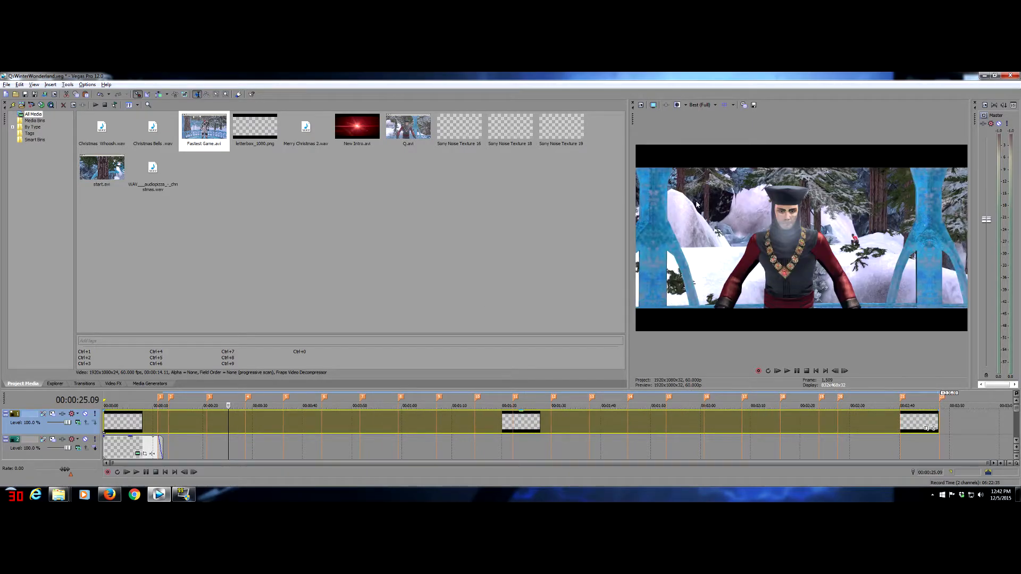
{"action": "key", "text": "space"}
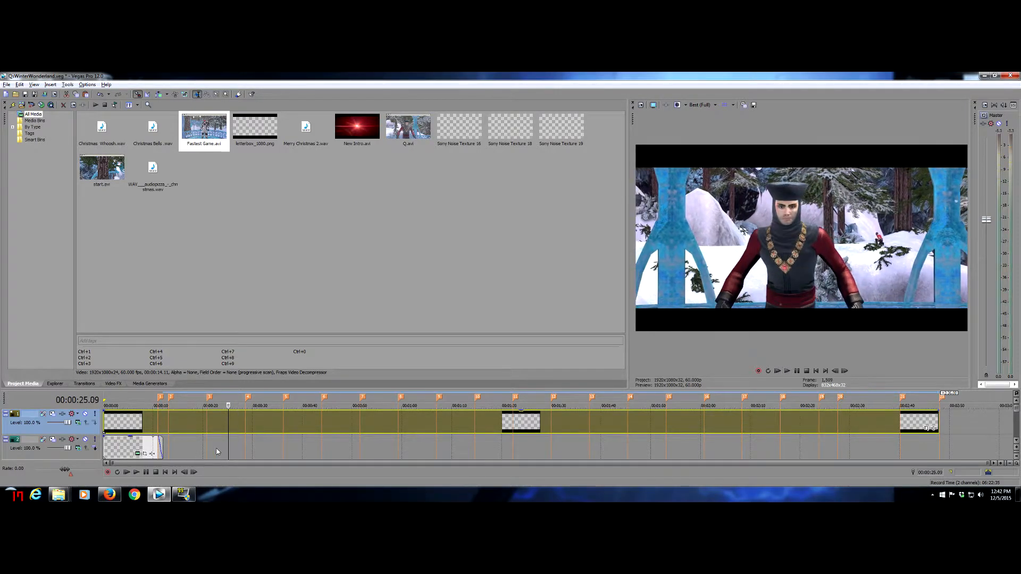
{"action": "key", "text": "space"}
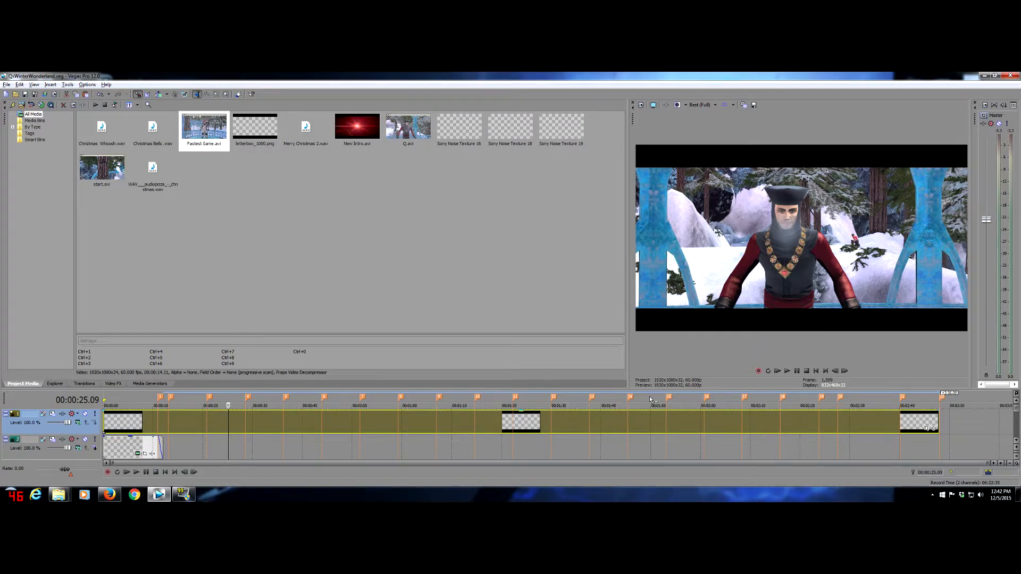
{"action": "left_click_drag", "start_coordinate": [644, 389], "coordinate": [643, 261]}
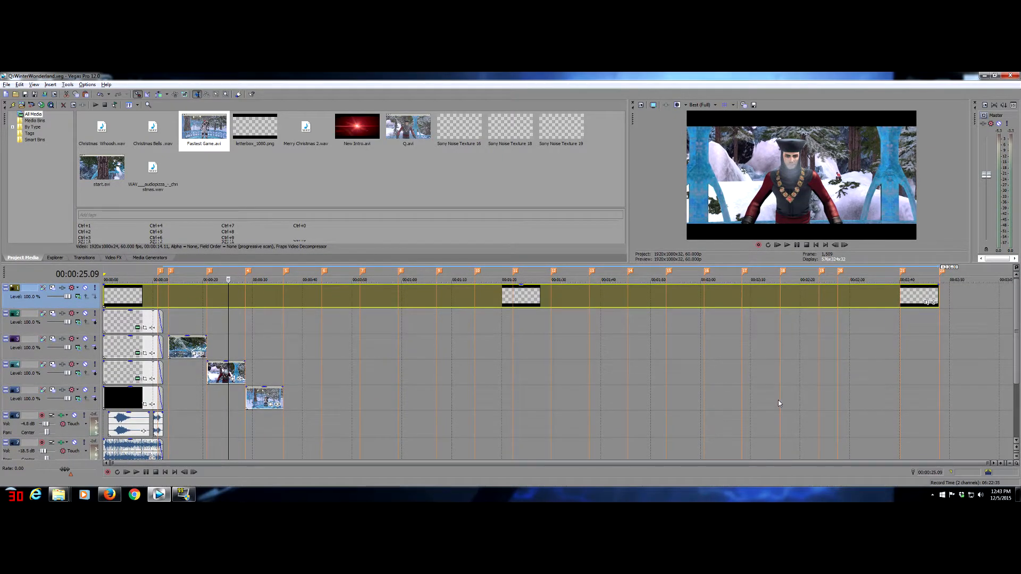
{"action": "scroll", "coordinate": [1016, 342], "scroll_direction": "down", "scroll_amount": 1}
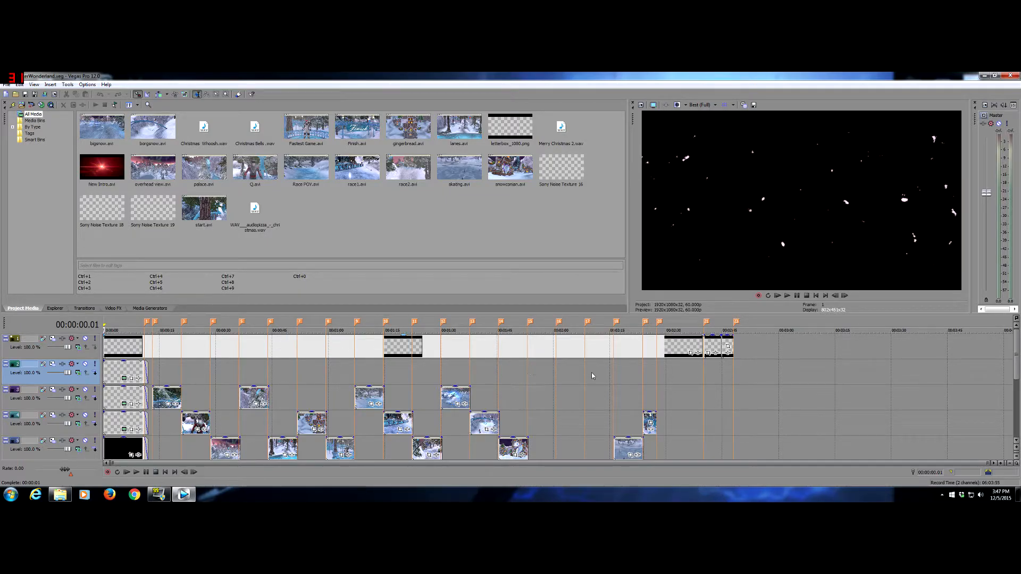
Import the pie, skate, snowmen and wave clips from the Fraps behind the scenes folder into the project media
{"action": "left_click_drag", "start_coordinate": [1017, 353], "coordinate": [1017, 365]}
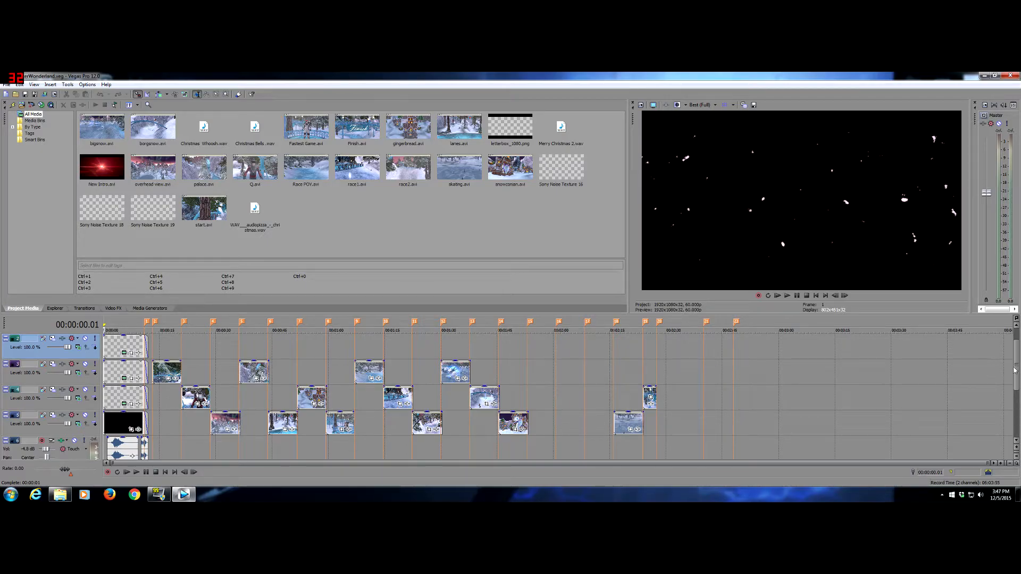
{"action": "mouse_move", "coordinate": [1016, 365]}
{"action": "left_mouse_down"}
{"action": "mouse_move", "coordinate": [1016, 398]}
{"action": "mouse_move", "coordinate": [1017, 362]}
{"action": "mouse_move", "coordinate": [1018, 390]}
{"action": "mouse_move", "coordinate": [1016, 362]}
{"action": "mouse_move", "coordinate": [1016, 372]}
{"action": "left_mouse_up"}
{"action": "left_click", "coordinate": [528, 365]}
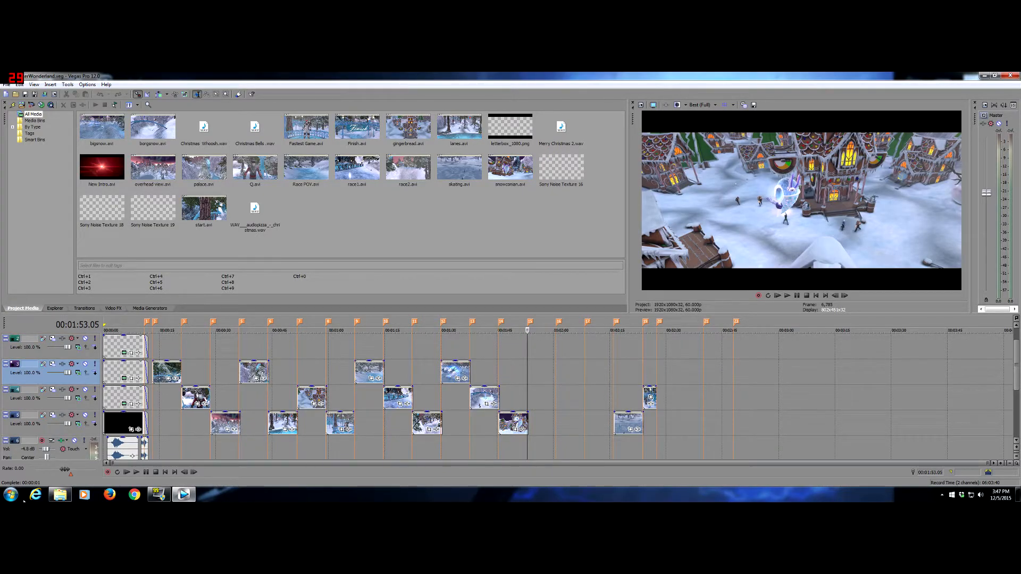
{"action": "left_click", "coordinate": [49, 496]}
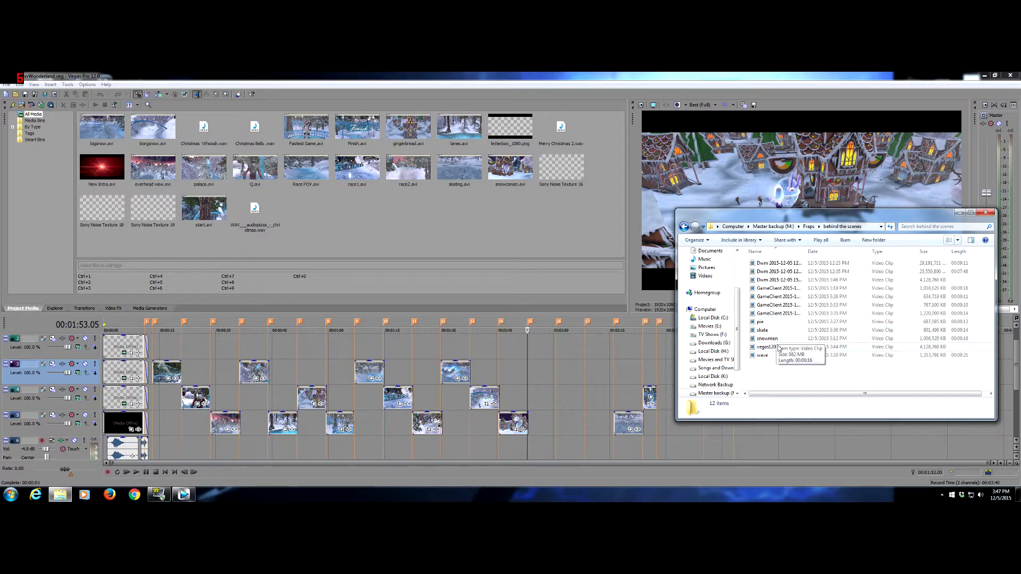
{"action": "left_click", "coordinate": [769, 322]}
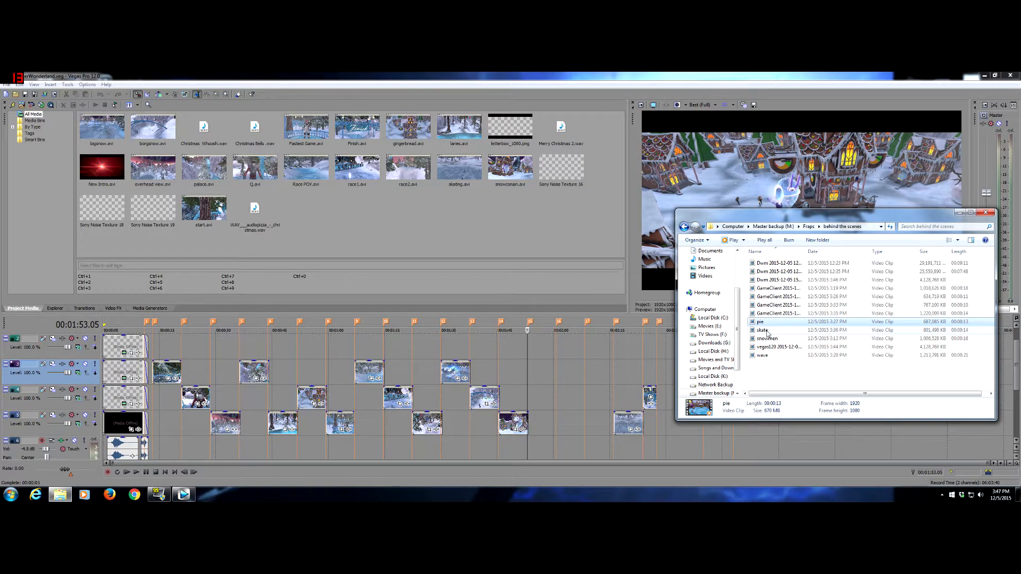
{"action": "left_click", "coordinate": [766, 339], "text": "shift"}
{"action": "left_click", "coordinate": [763, 355], "text": "ctrl"}
{"action": "left_click_drag", "start_coordinate": [769, 323], "coordinate": [496, 223]}
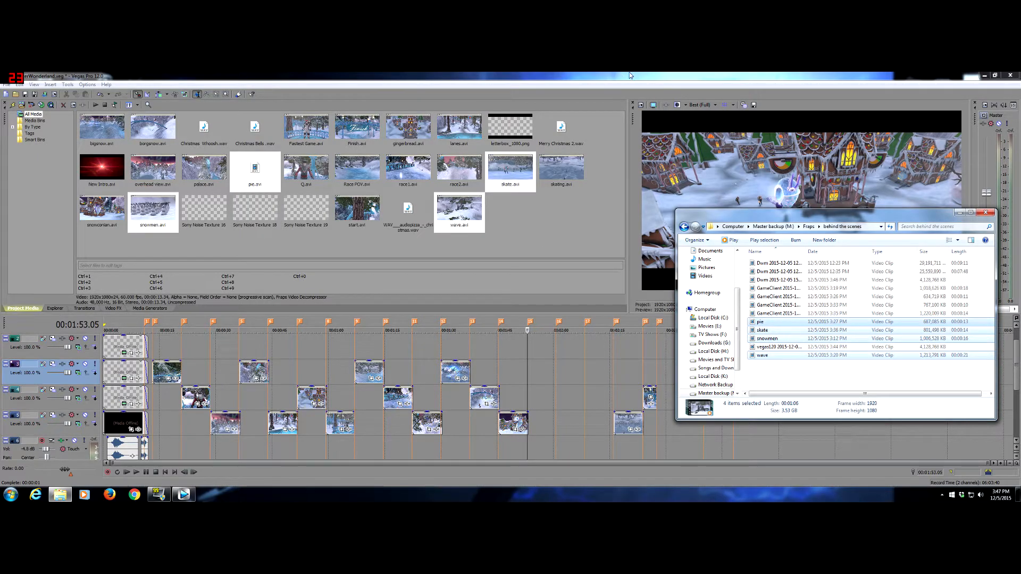
{"action": "left_click", "coordinate": [624, 75]}
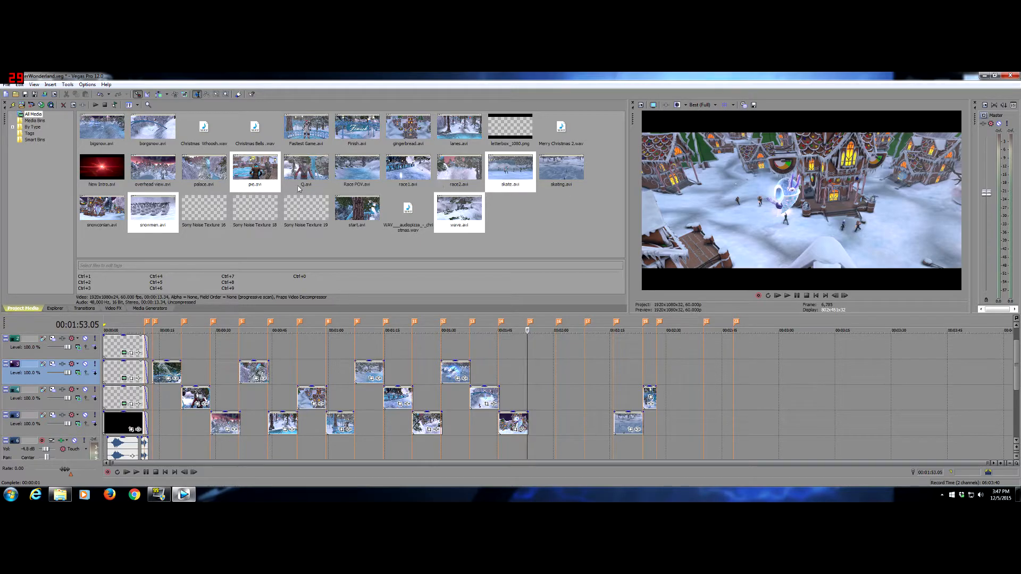
Place the pie clip with its audio on the start clip's track across the two trimming markers
{"action": "left_click_drag", "start_coordinate": [260, 173], "coordinate": [700, 366]}
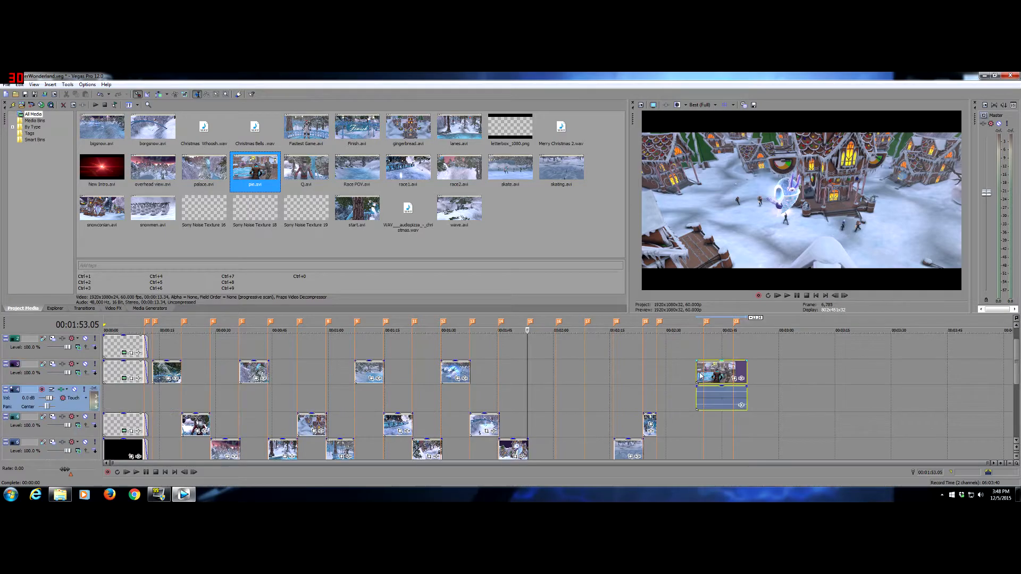
{"action": "left_click", "coordinate": [704, 417]}
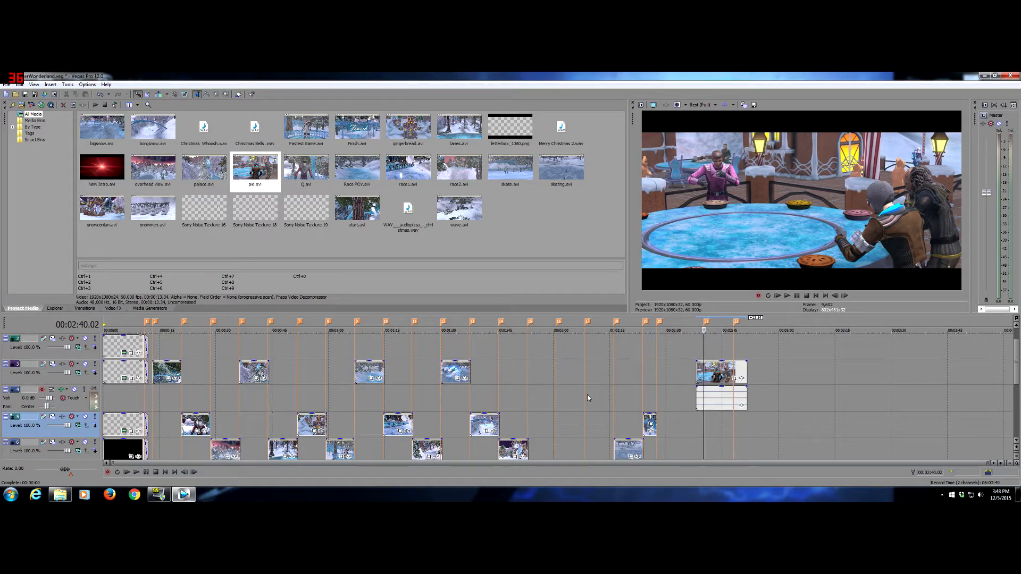
{"action": "left_click", "coordinate": [715, 405]}
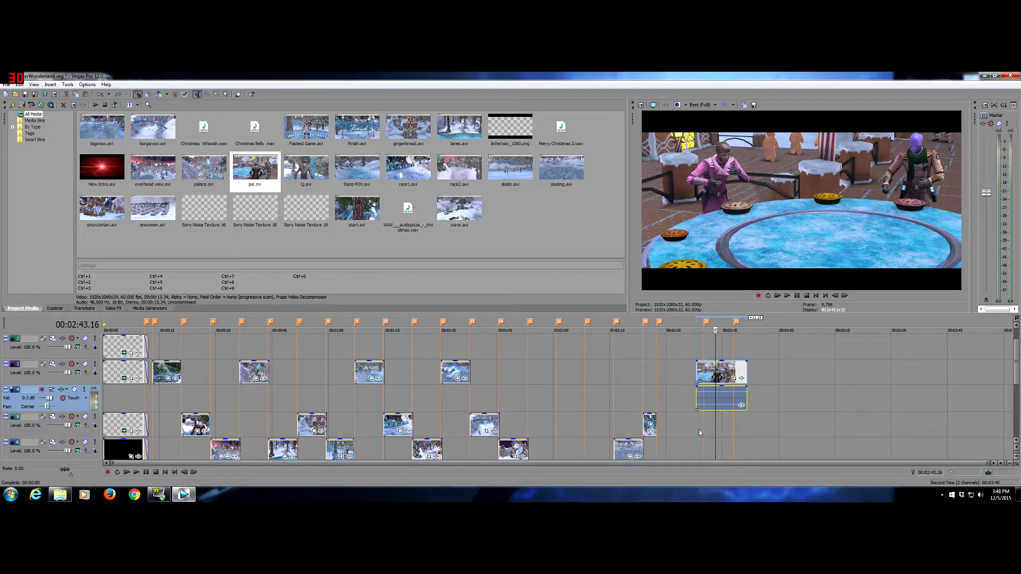
{"action": "left_click", "coordinate": [698, 430]}
{"action": "left_click", "coordinate": [717, 409]}
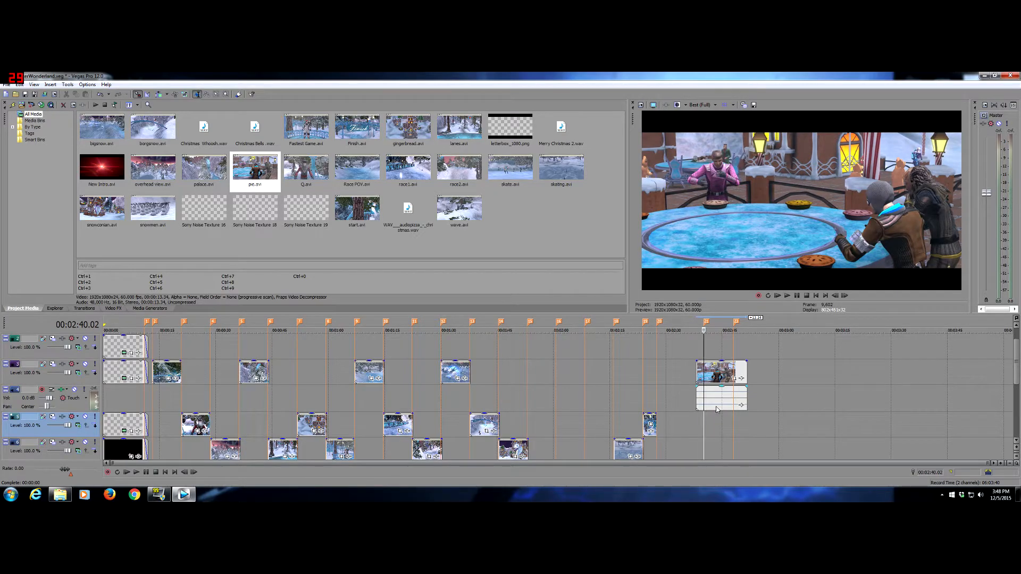
Play the pie clip from 00:02:40.02, shift it slightly earlier and check its frame at 00:02:48.01
{"action": "key", "text": "space"}
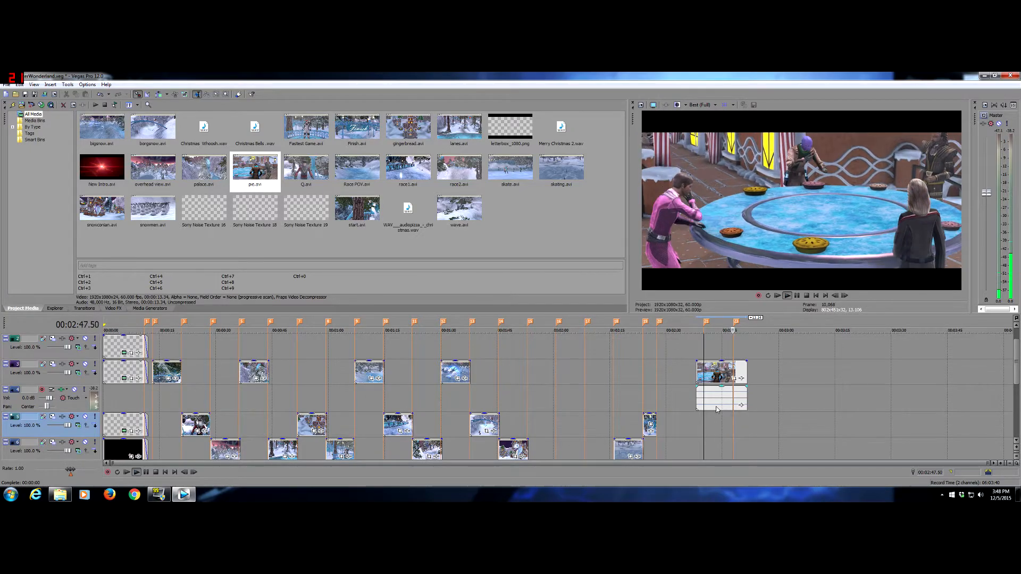
{"action": "key", "text": "space"}
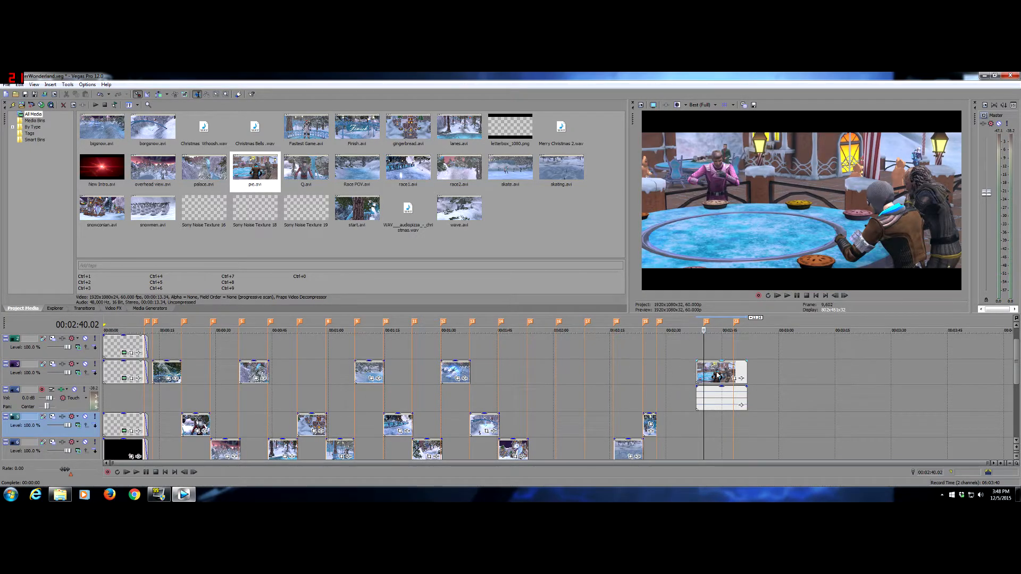
{"action": "left_click_drag", "start_coordinate": [717, 375], "coordinate": [713, 375]}
{"action": "left_click", "coordinate": [733, 426]}
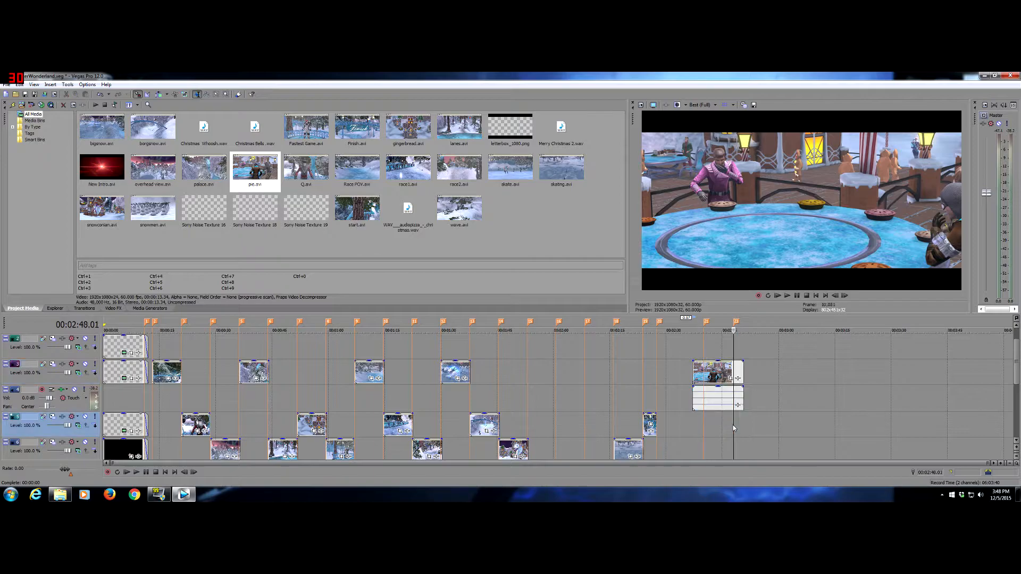
Shift the pie clip slightly earlier on its track and preview it from the second-to-last marker to the last marker
{"action": "left_click_drag", "start_coordinate": [719, 375], "coordinate": [713, 375]}
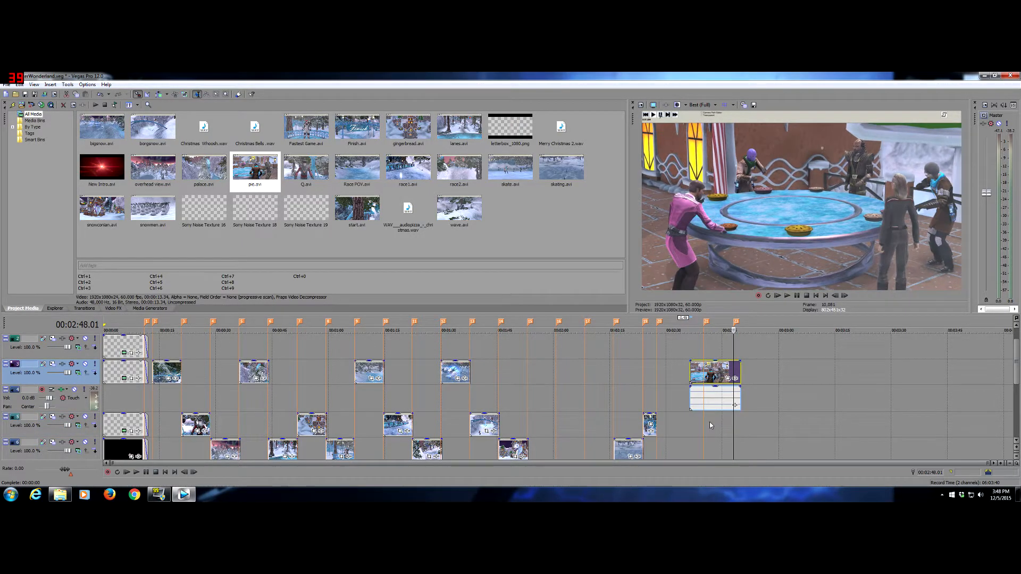
{"action": "left_click", "coordinate": [704, 424]}
{"action": "key", "text": "space"}
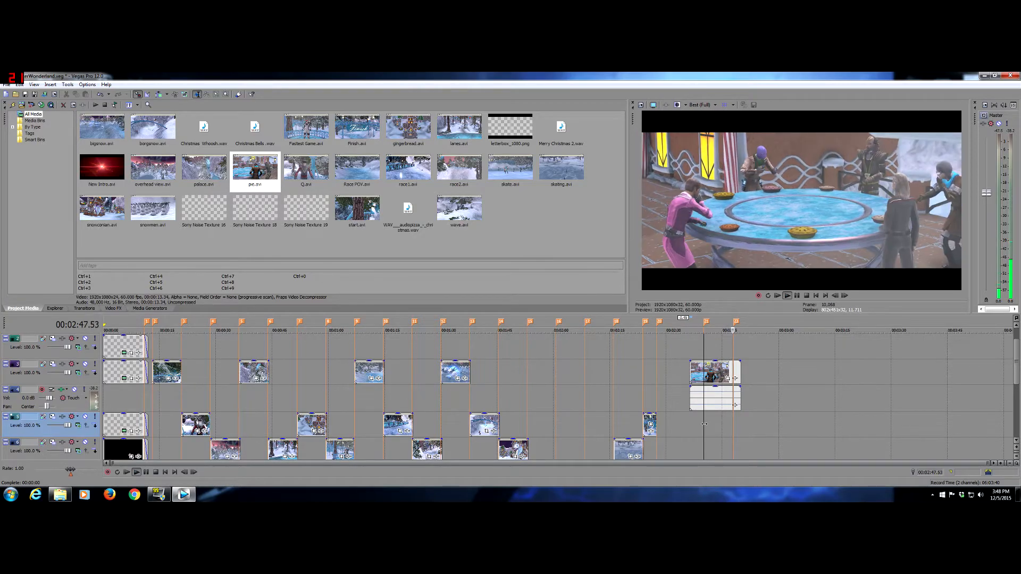
{"action": "key", "text": "space"}
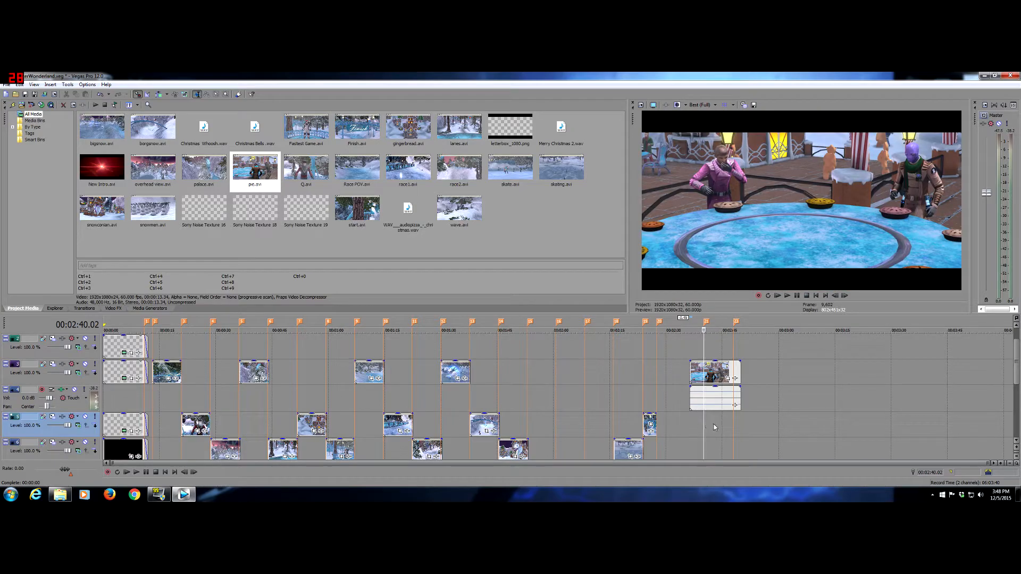
Split the pie clip at the last two markers and delete the pieces outside them
{"action": "key", "text": "s"}
{"action": "left_click", "coordinate": [732, 426]}
{"action": "key", "text": "s"}
{"action": "left_click", "coordinate": [694, 367]}
{"action": "key", "text": "Delete"}
{"action": "left_click", "coordinate": [738, 366]}
{"action": "key", "text": "Delete"}
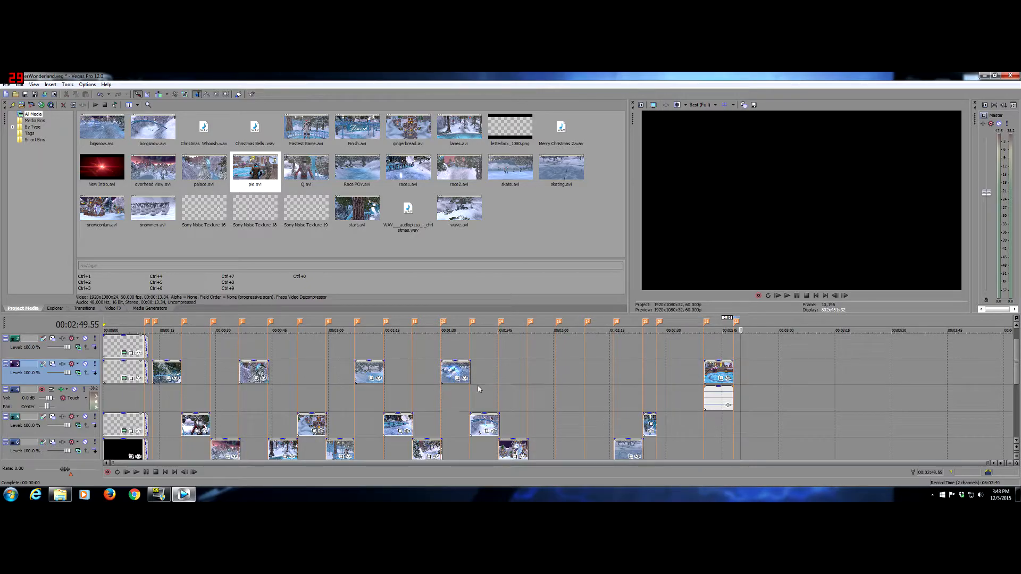
Delete the audio track that holds the pie clip's sound
{"action": "right_click", "coordinate": [90, 404]}
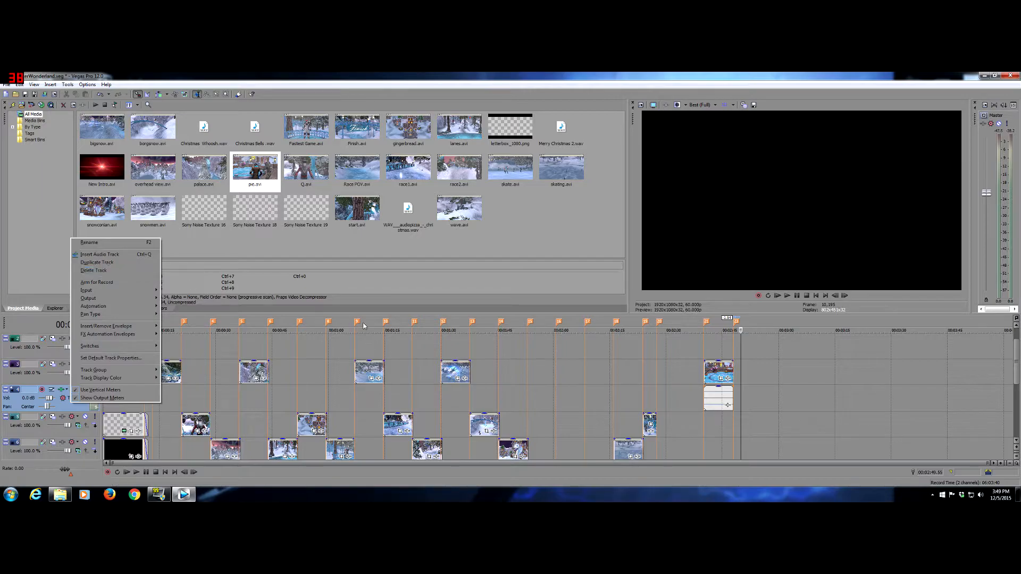
{"action": "left_click", "coordinate": [780, 423]}
{"action": "left_click", "coordinate": [780, 423]}
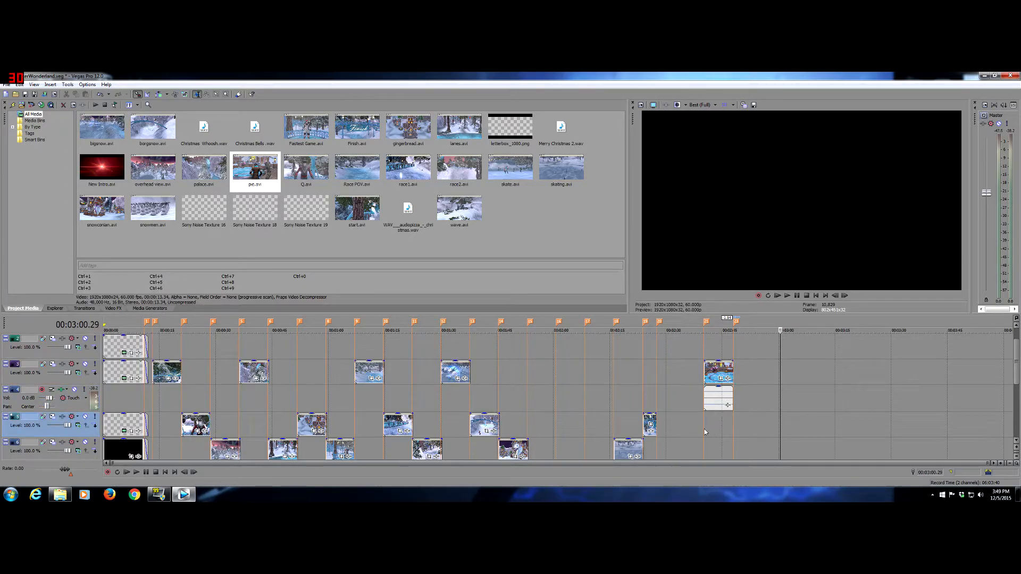
{"action": "right_click", "coordinate": [70, 406]}
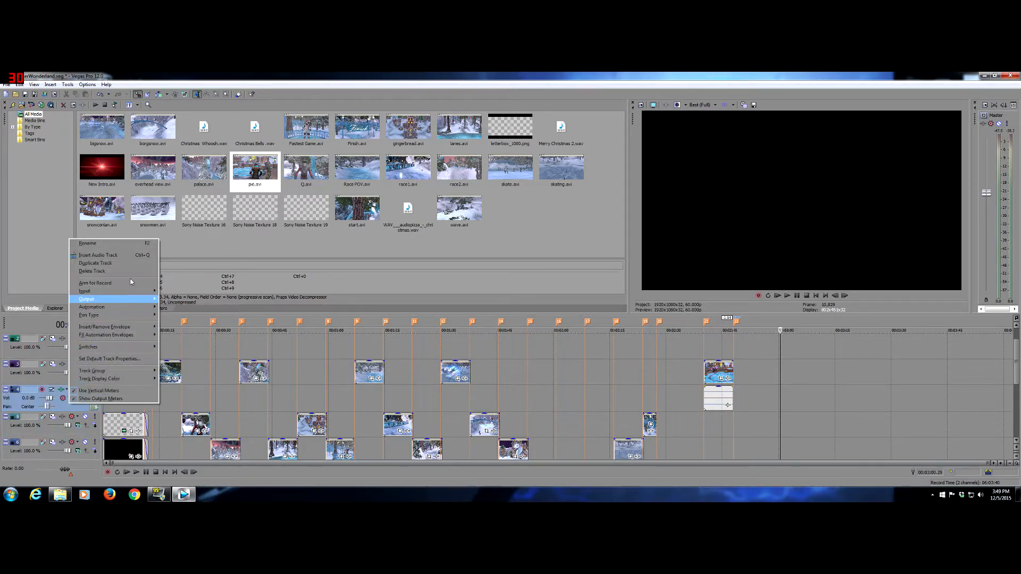
{"action": "left_click", "coordinate": [120, 272]}
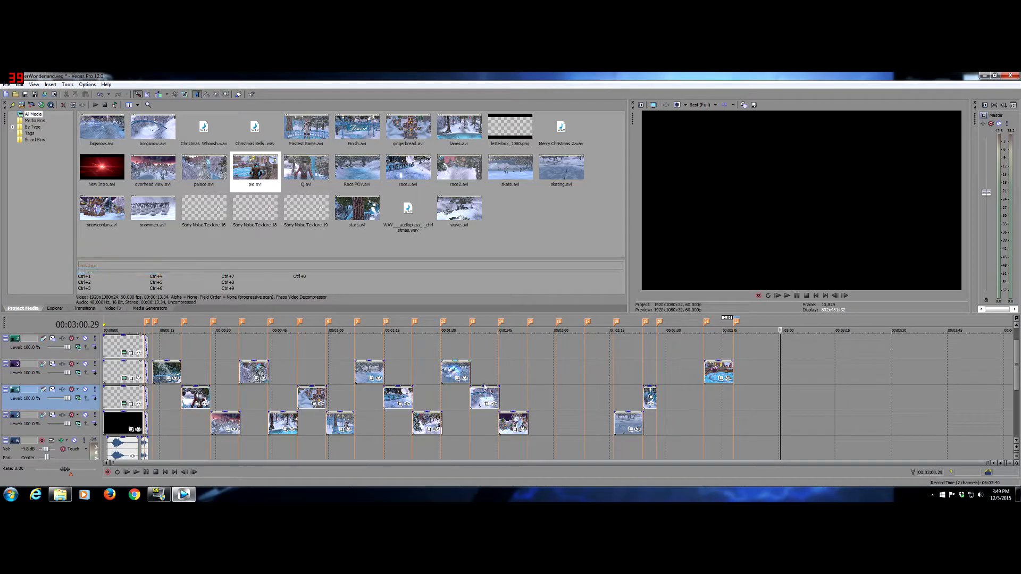
Move the trimmed pie clip along its track to the first empty marker interval in the clip sequence
{"action": "left_click_drag", "start_coordinate": [717, 371], "coordinate": [541, 371]}
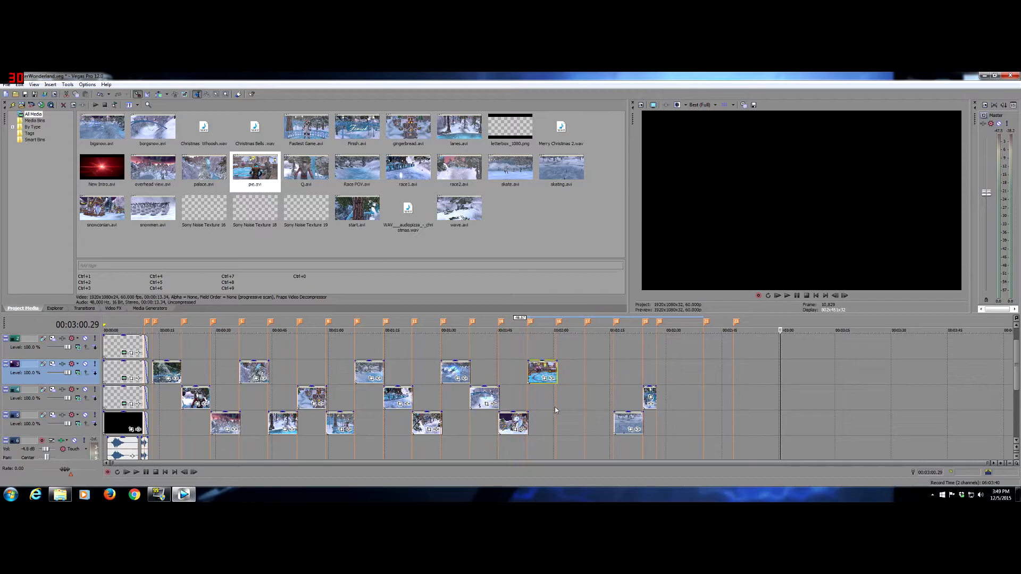
{"action": "left_click_drag", "start_coordinate": [1015, 382], "coordinate": [1014, 425]}
{"action": "scroll", "coordinate": [659, 418], "scroll_direction": "up", "scroll_amount": 1}
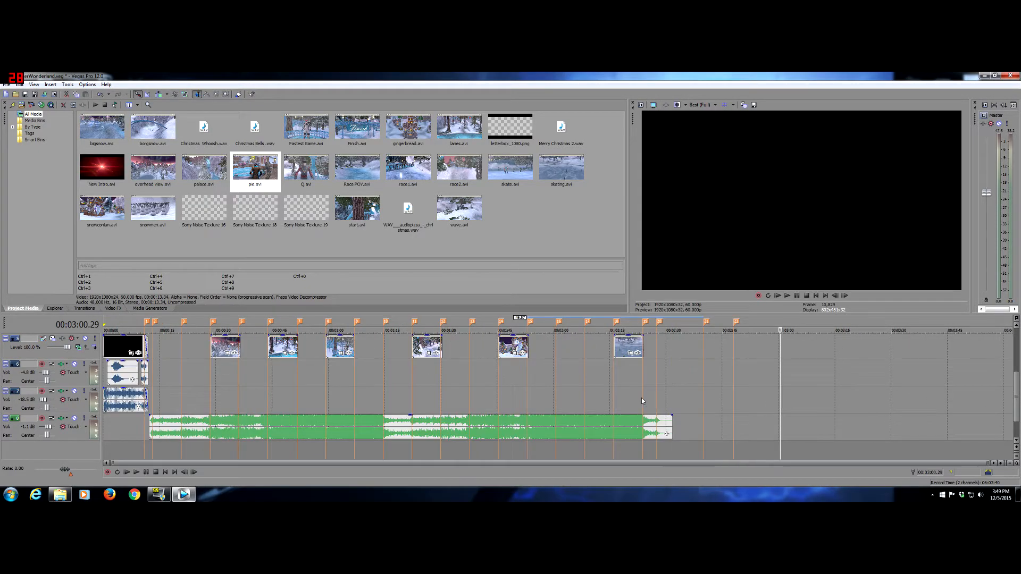
{"action": "scroll", "coordinate": [660, 419], "scroll_direction": "up", "scroll_amount": 3}
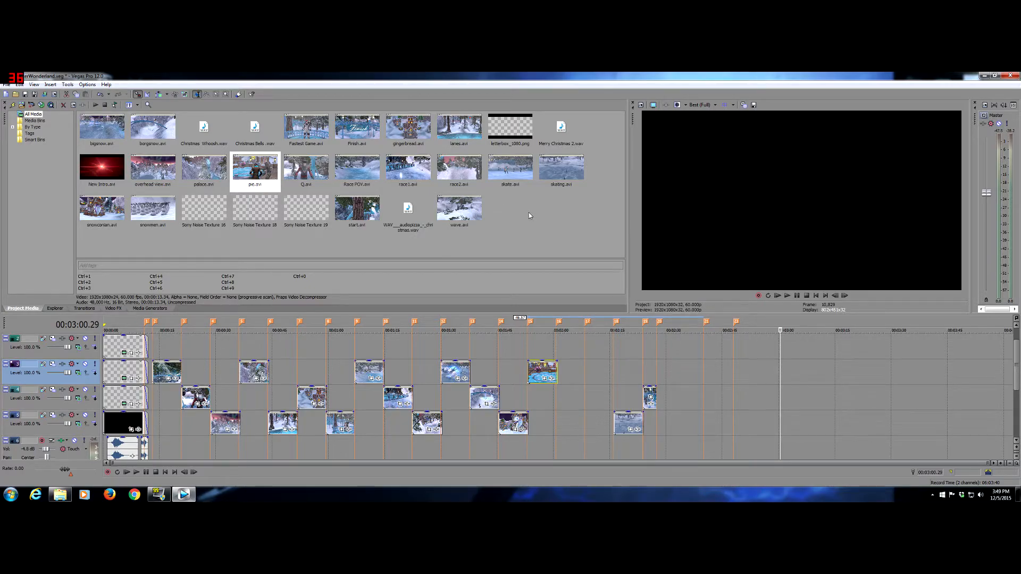
Place snowmen.avi on the pie clip's track across the last two markers and preview the section between them
{"action": "left_click", "coordinate": [153, 208]}
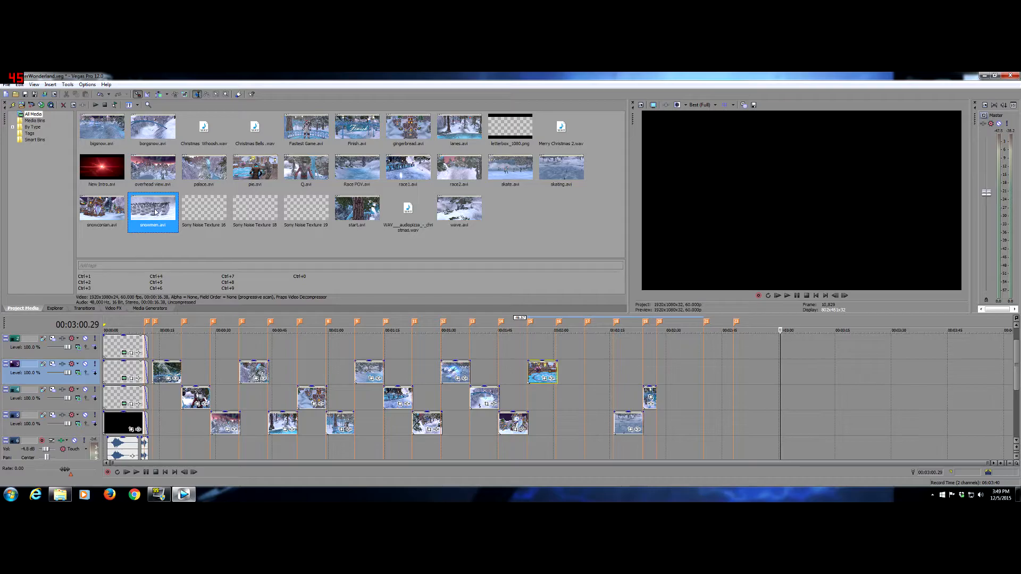
{"action": "left_click_drag", "start_coordinate": [153, 207], "coordinate": [694, 376]}
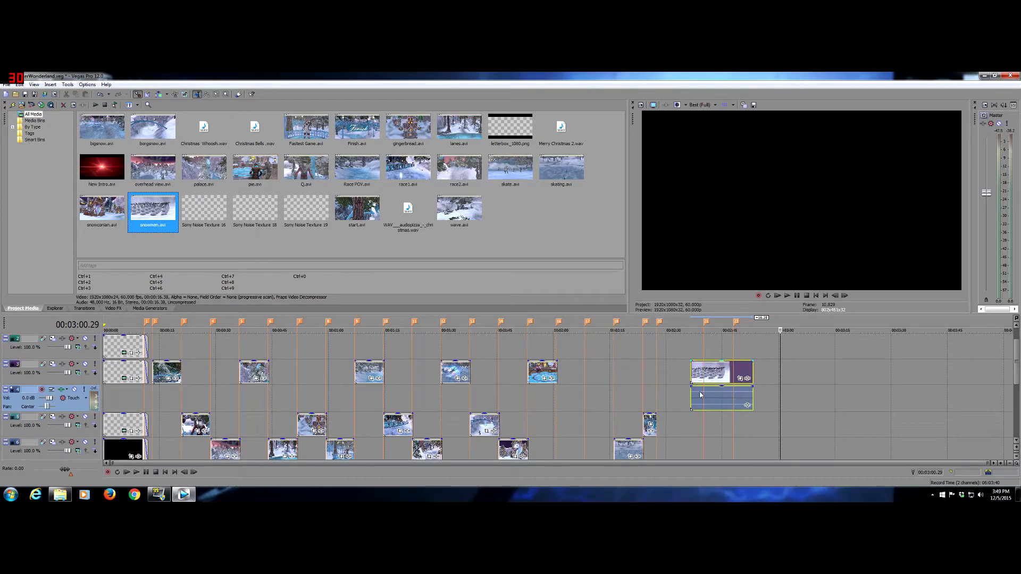
{"action": "left_click", "coordinate": [702, 422]}
{"action": "key", "text": "space"}
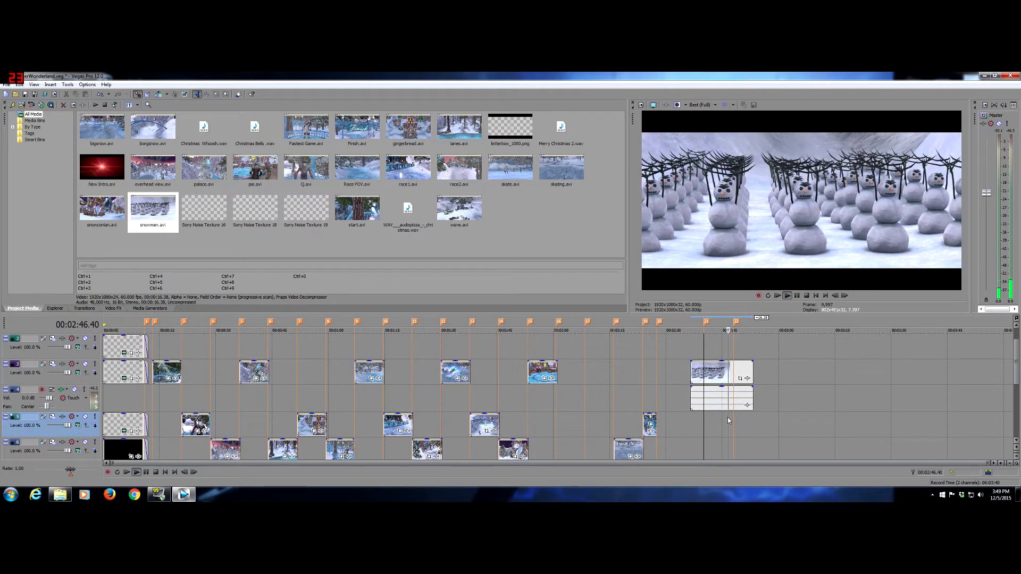
{"action": "key", "text": "space"}
Split the snowmen clip at the last two markers and delete the pieces outside them
{"action": "key", "text": "s"}
{"action": "left_click", "coordinate": [733, 415]}
{"action": "key", "text": "s"}
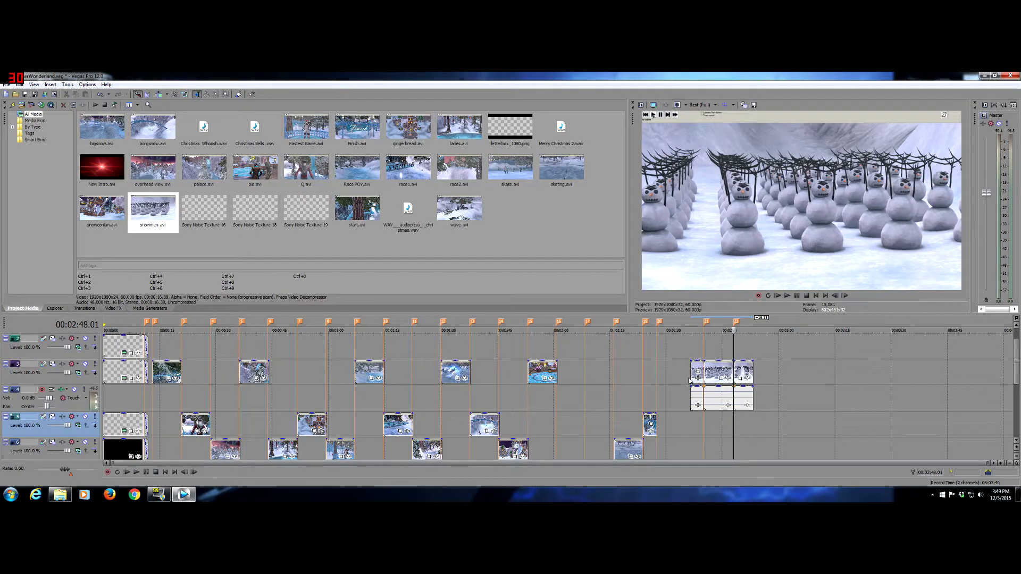
{"action": "left_click", "coordinate": [696, 370]}
{"action": "key", "text": "Delete"}
{"action": "left_click", "coordinate": [745, 373]}
{"action": "key", "text": "Delete"}
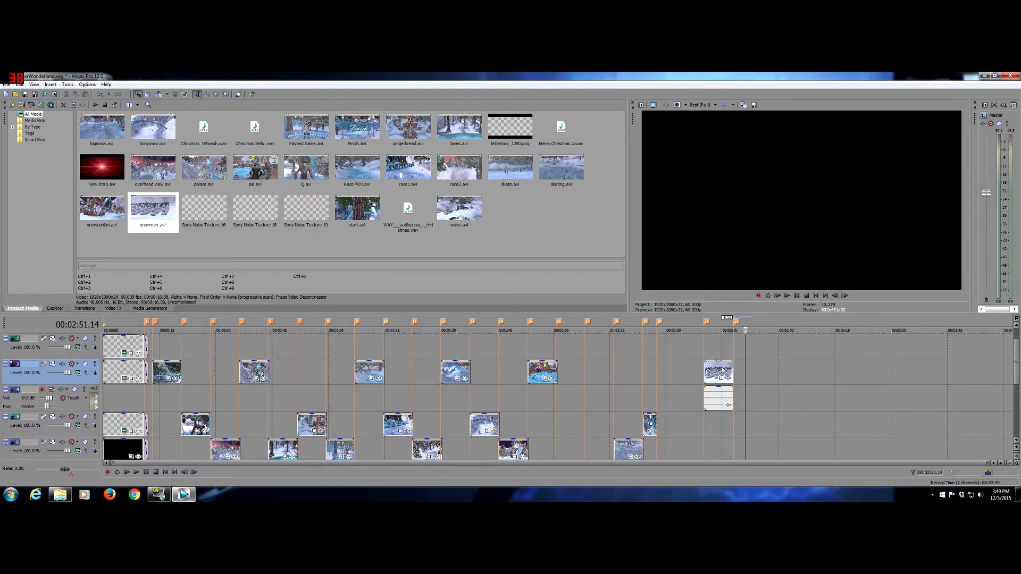
Move the trimmed snowmen clip with its audio to directly after the pie clip
{"action": "right_click", "coordinate": [74, 408]}
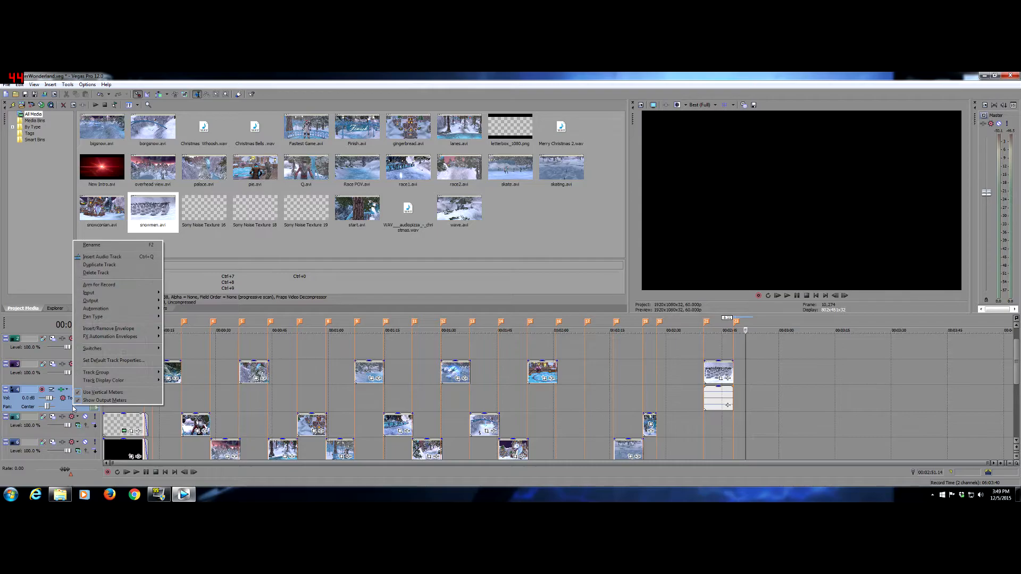
{"action": "left_click", "coordinate": [718, 372]}
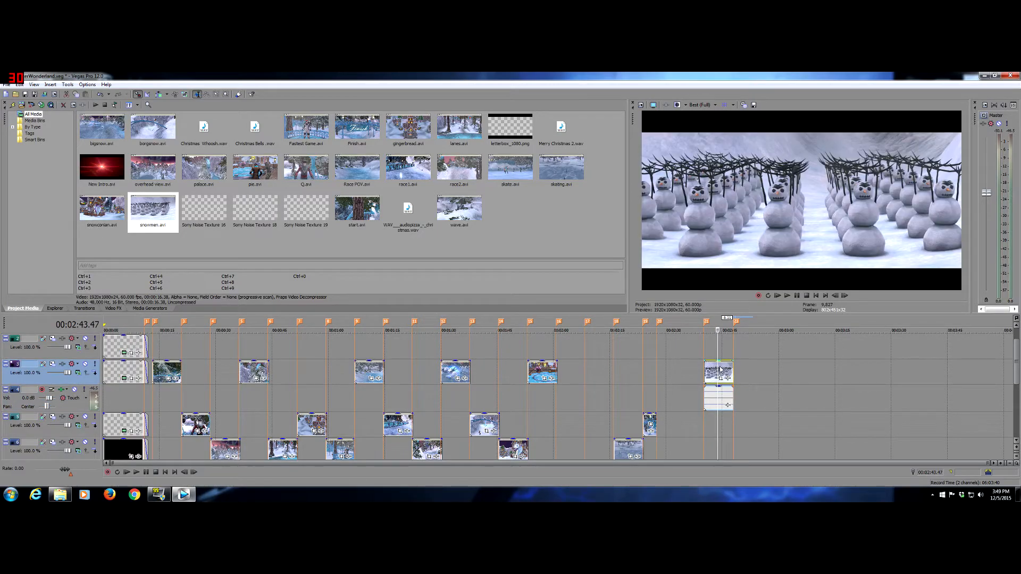
{"action": "left_click_drag", "start_coordinate": [718, 372], "coordinate": [575, 375]}
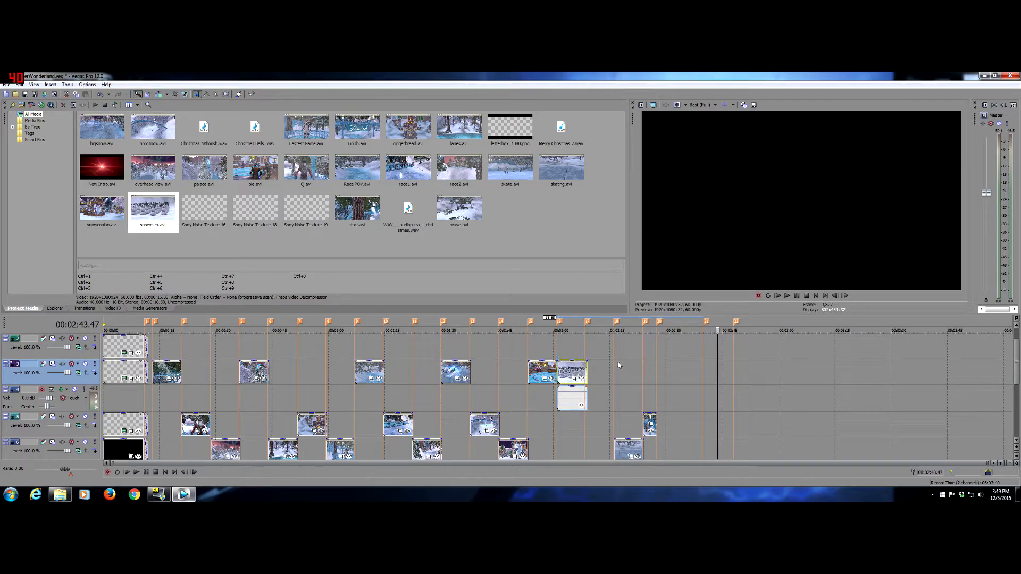
{"action": "left_click", "coordinate": [791, 369]}
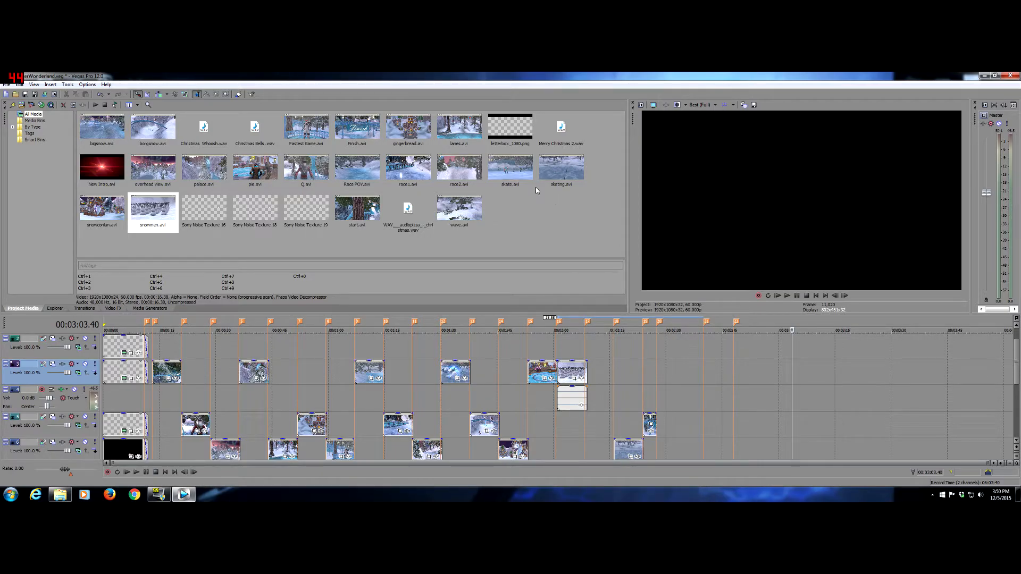
Place wave.avi on the snowmen clip's track across the last two markers and preview the section between them
{"action": "left_click", "coordinate": [510, 169]}
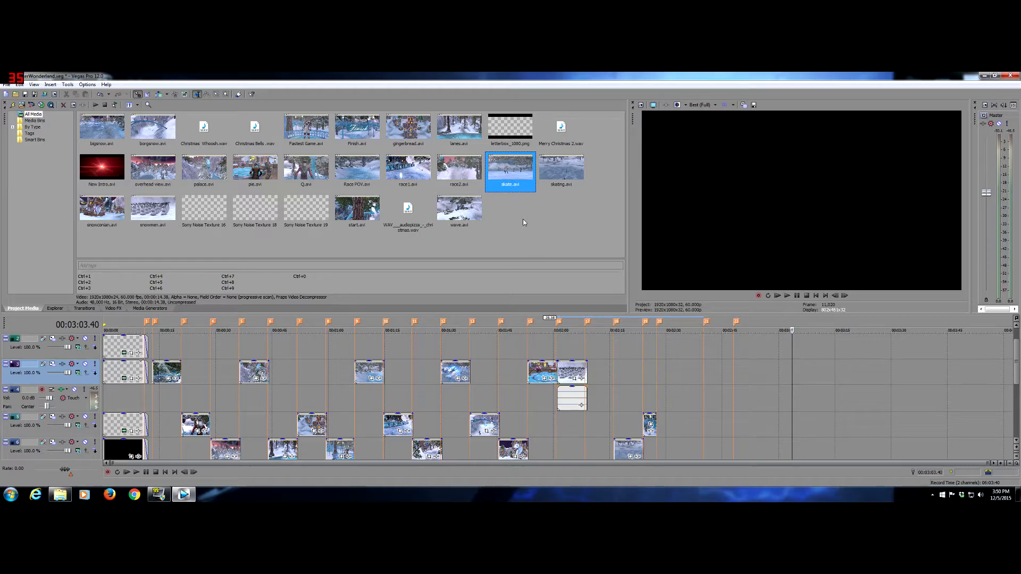
{"action": "left_click", "coordinate": [457, 219]}
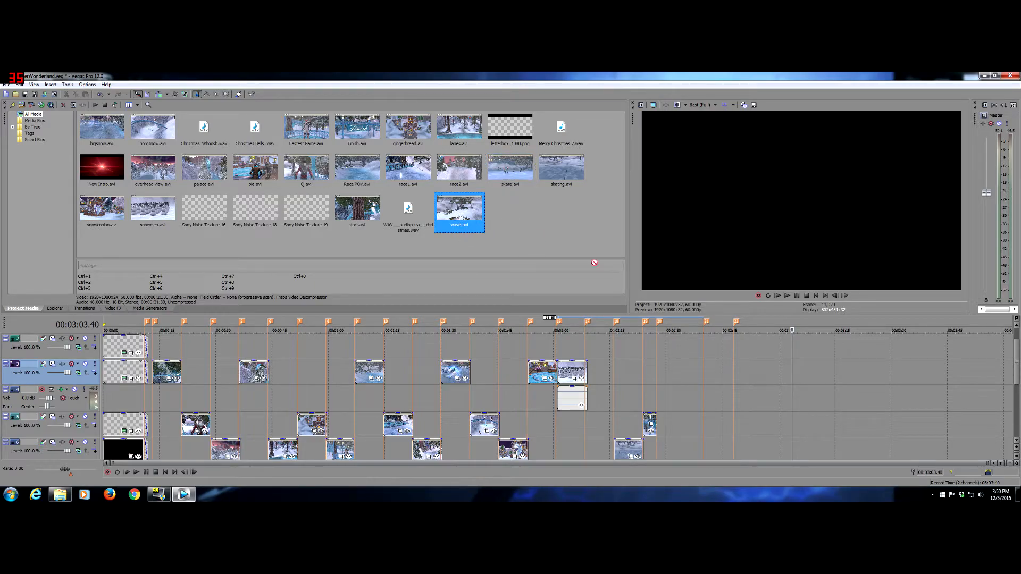
{"action": "left_click_drag", "start_coordinate": [701, 387], "coordinate": [691, 389]}
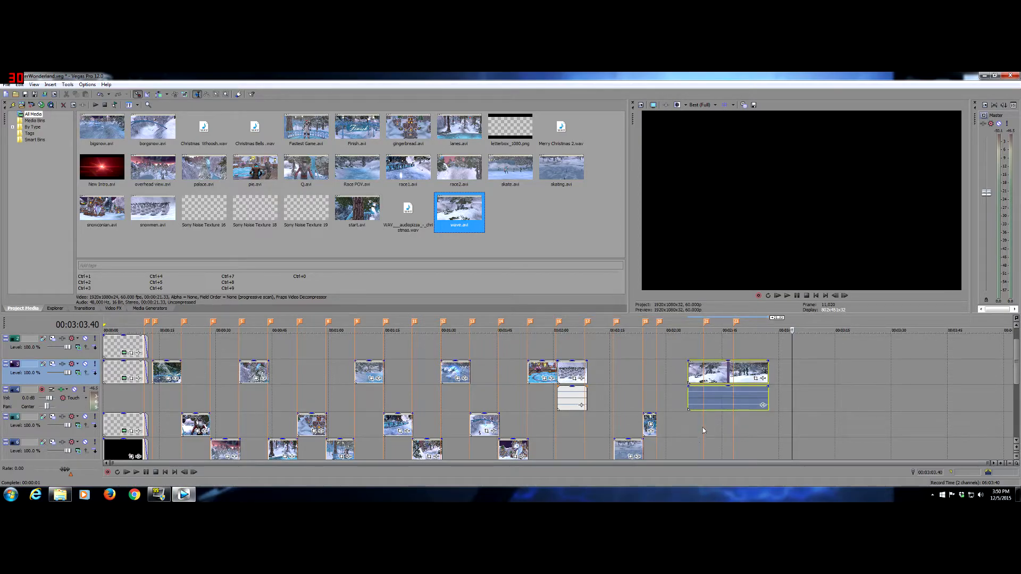
{"action": "left_click", "coordinate": [702, 428]}
{"action": "key", "text": "space"}
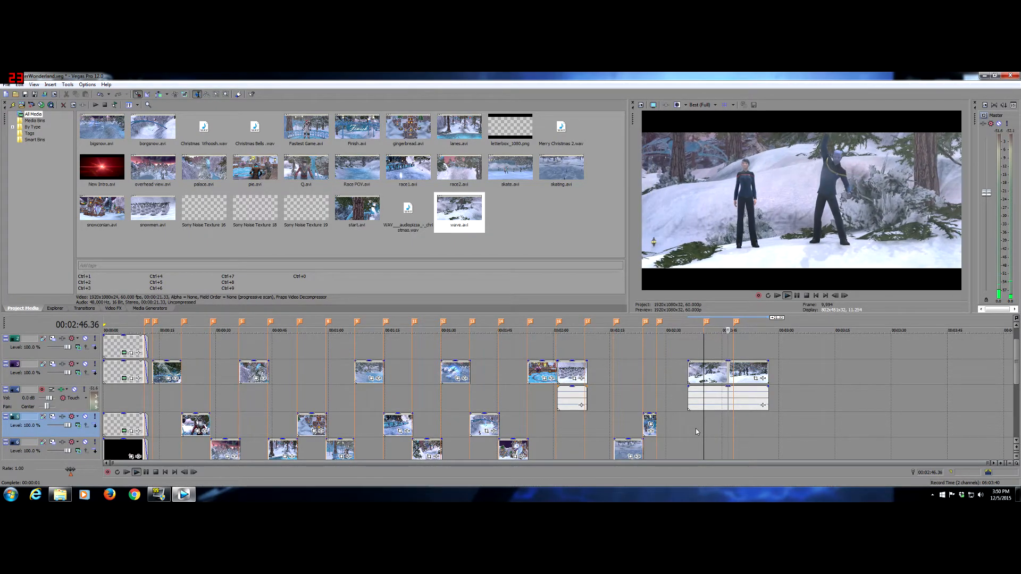
{"action": "key", "text": "space"}
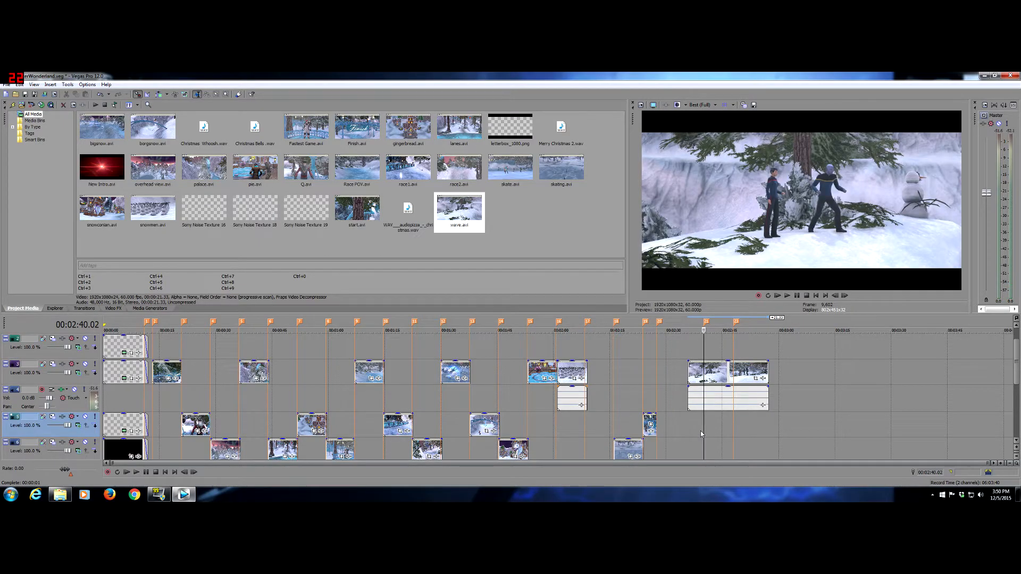
Trim the wave clip to the section between the last two markers and move it to just after the snowmen clip
{"action": "key", "text": "s"}
{"action": "left_click", "coordinate": [735, 428]}
{"action": "key", "text": "s"}
{"action": "left_click", "coordinate": [697, 372]}
{"action": "key", "text": "Delete"}
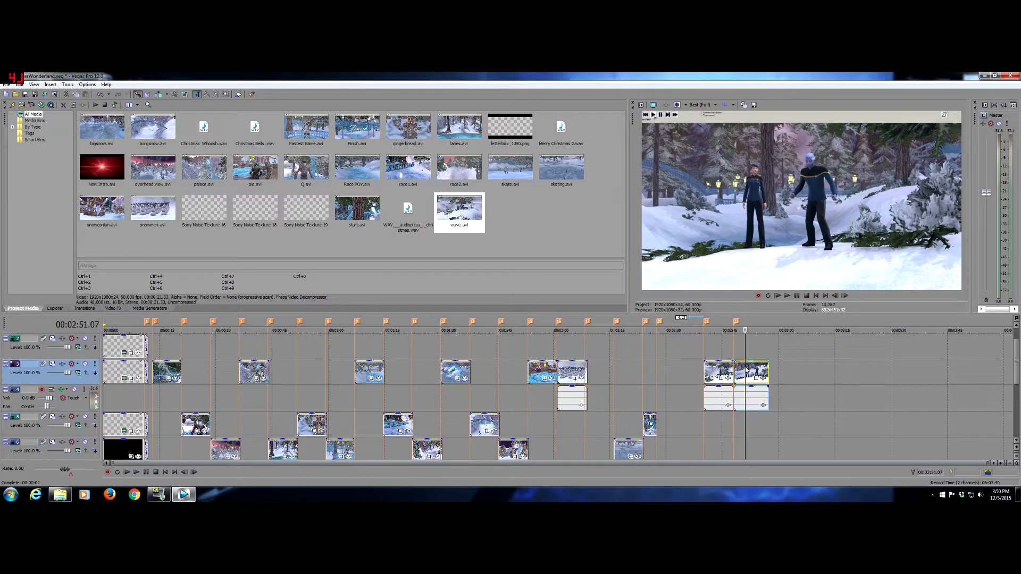
{"action": "left_click_drag", "start_coordinate": [721, 375], "coordinate": [603, 376]}
Examine frames of the placed clips from the gingerbread house shot onward
{"action": "left_click", "coordinate": [318, 374]}
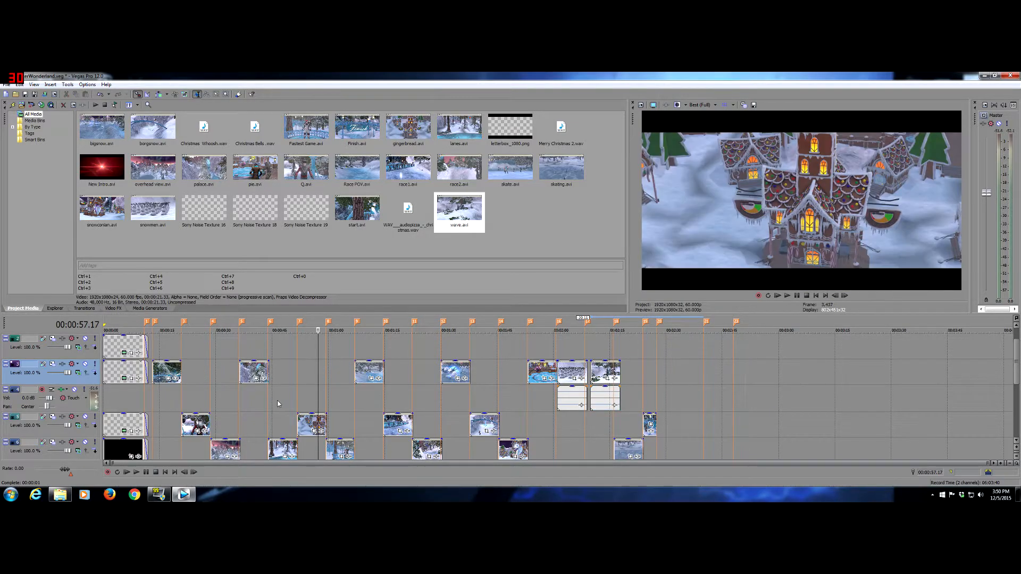
{"action": "left_click", "coordinate": [277, 402]}
{"action": "left_click", "coordinate": [343, 414]}
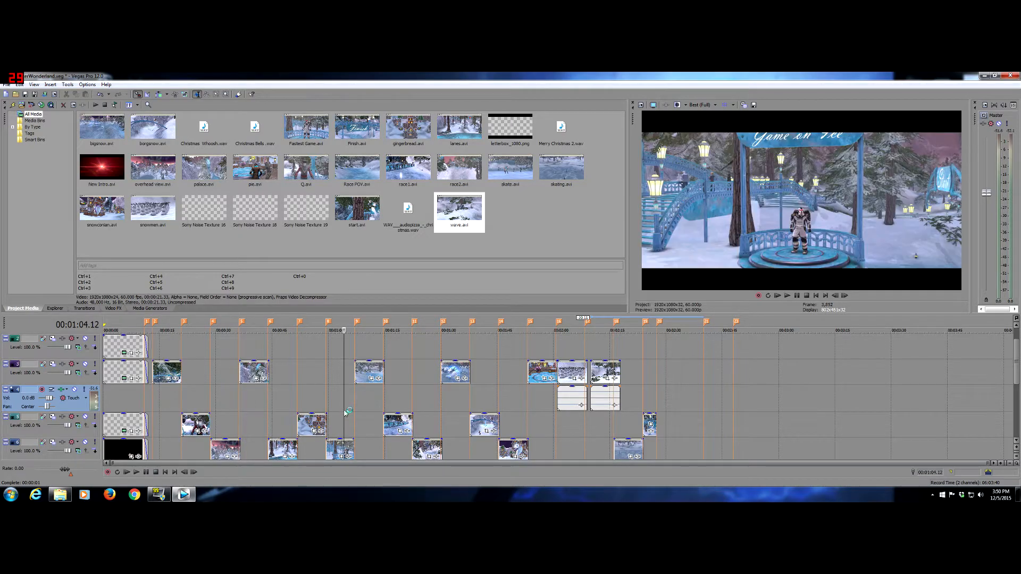
{"action": "left_click", "coordinate": [368, 410]}
{"action": "left_click", "coordinate": [400, 394]}
{"action": "left_click", "coordinate": [456, 401]}
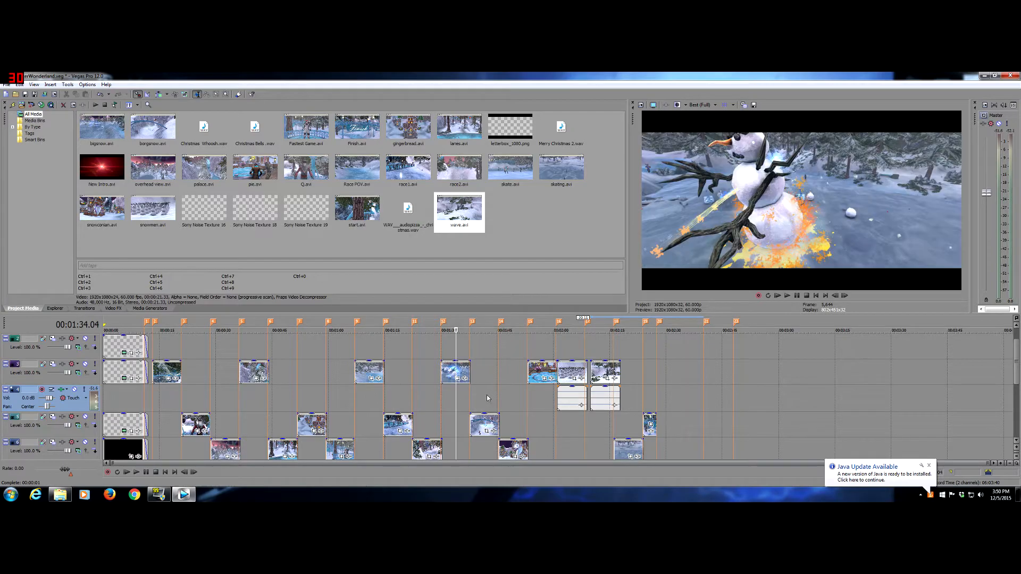
{"action": "left_click", "coordinate": [487, 399]}
Examine a frame of each placed gameplay clip from the Start sign clip through to the skating clip
{"action": "left_click", "coordinate": [197, 387]}
{"action": "left_click", "coordinate": [168, 395]}
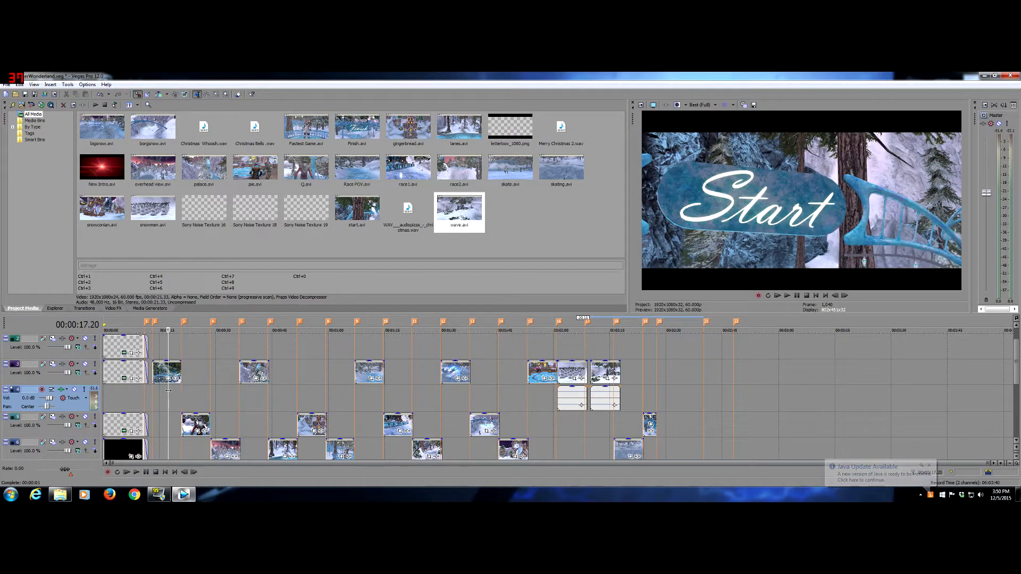
{"action": "left_click", "coordinate": [224, 419]}
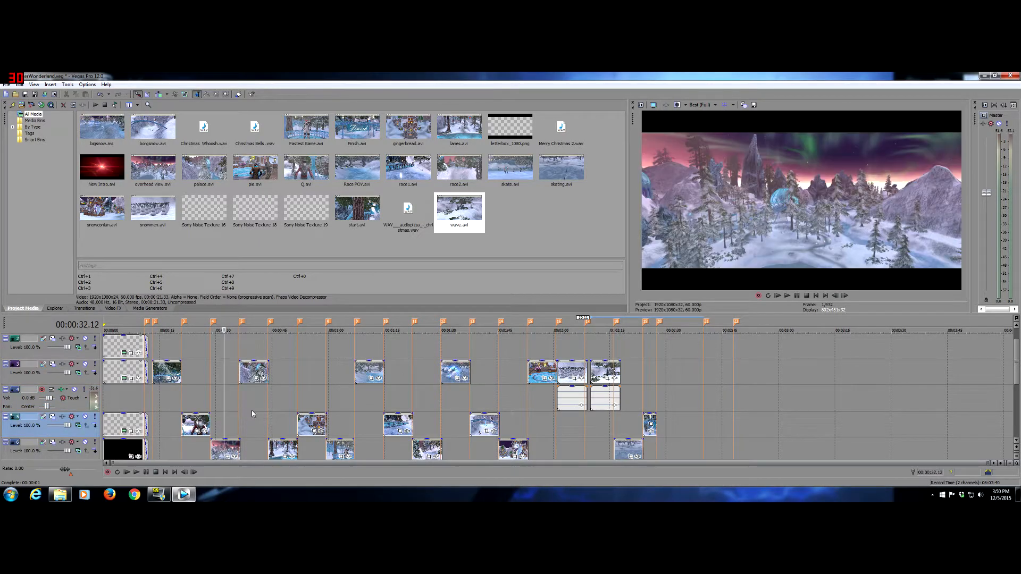
{"action": "left_click", "coordinate": [252, 411]}
{"action": "left_click", "coordinate": [283, 409]}
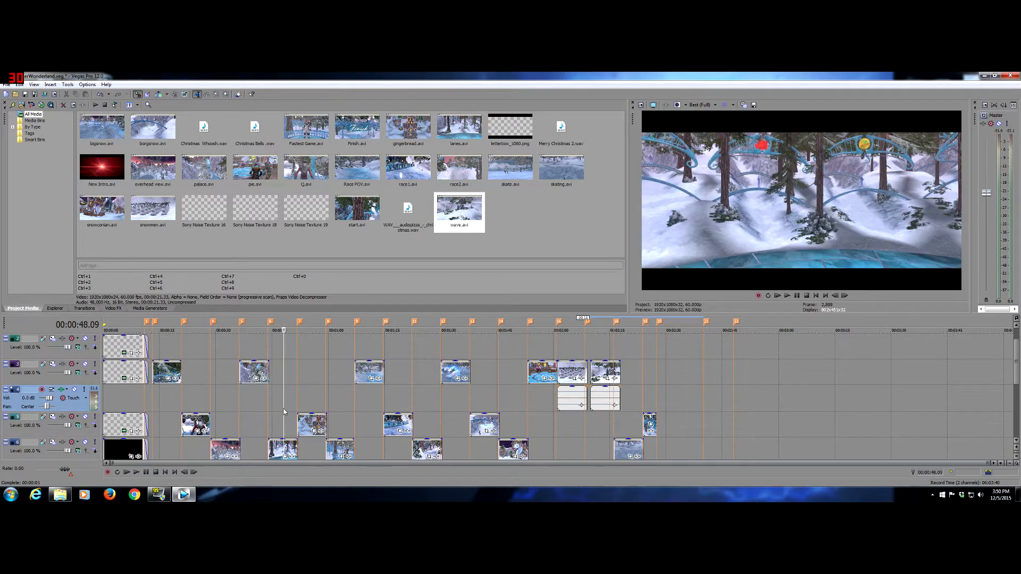
{"action": "left_click", "coordinate": [313, 385]}
{"action": "left_click", "coordinate": [343, 409]}
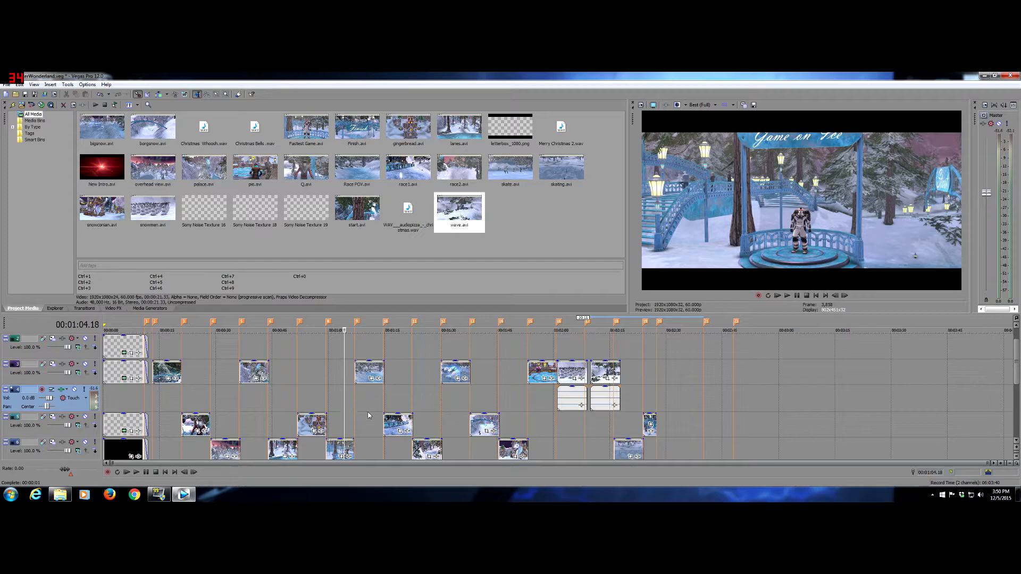
{"action": "left_click", "coordinate": [368, 415]}
{"action": "left_click", "coordinate": [404, 381]}
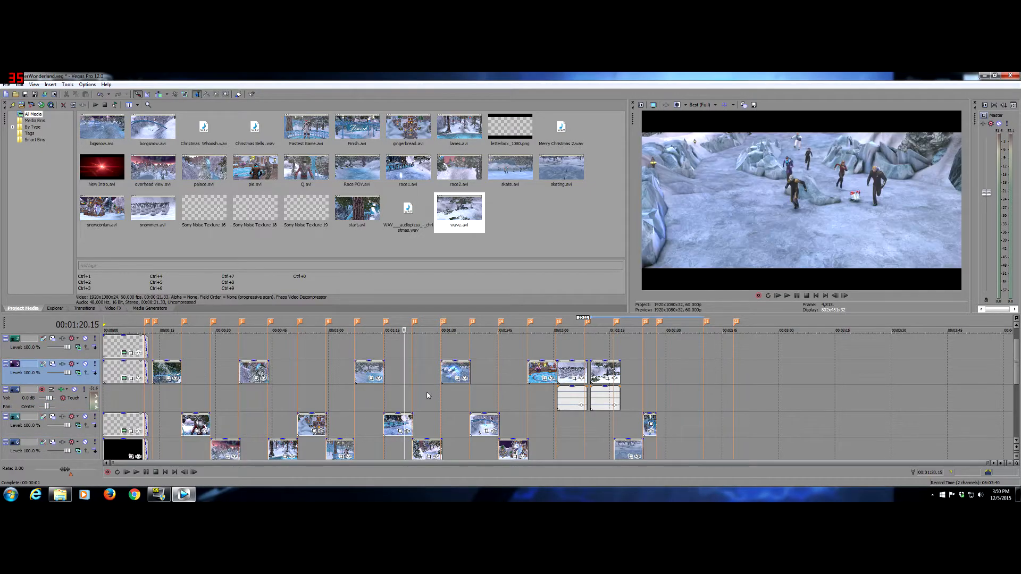
{"action": "left_click", "coordinate": [426, 391]}
{"action": "left_click", "coordinate": [452, 397]}
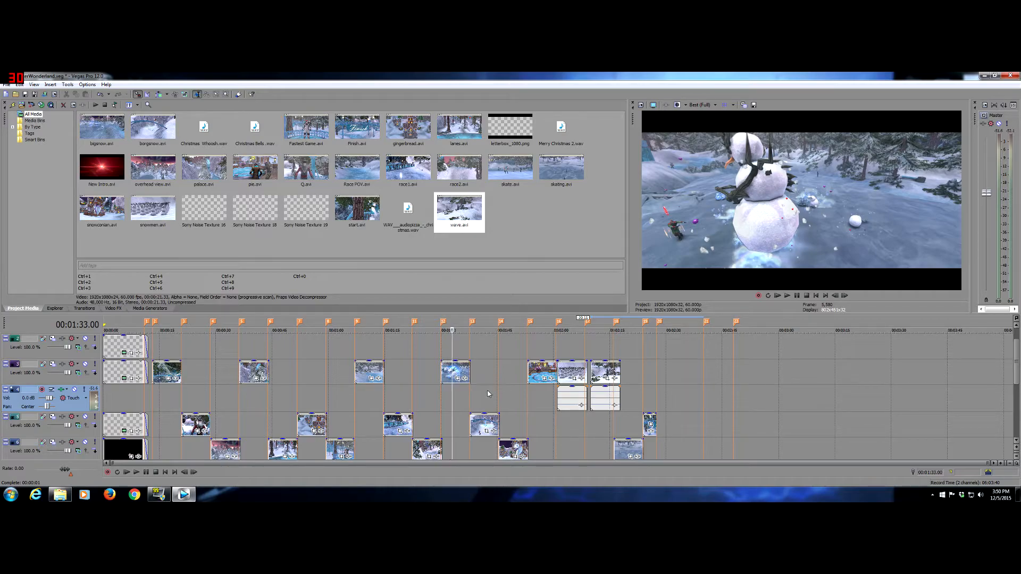
{"action": "left_click", "coordinate": [488, 395]}
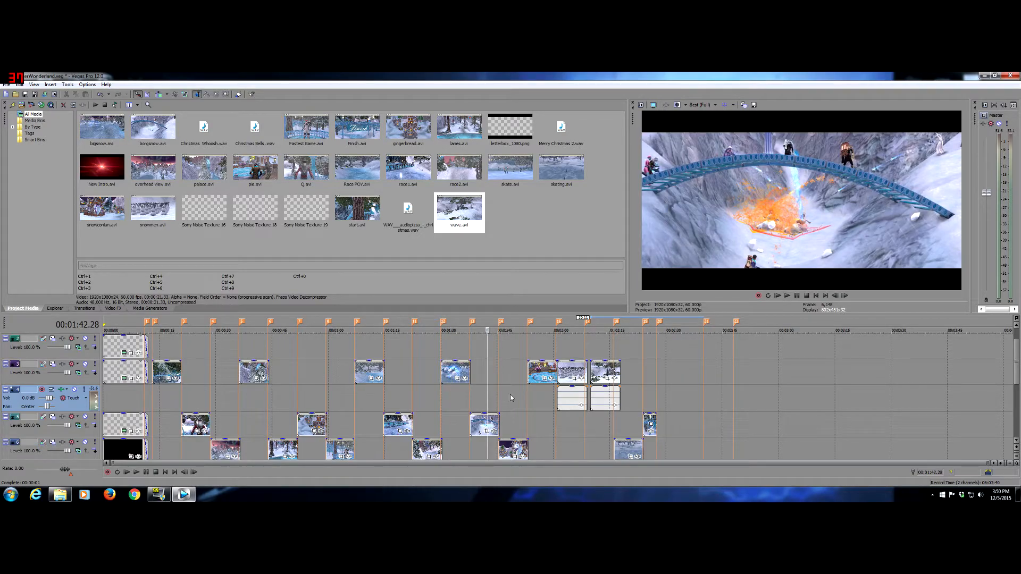
{"action": "left_click", "coordinate": [511, 395]}
{"action": "left_click", "coordinate": [546, 407]}
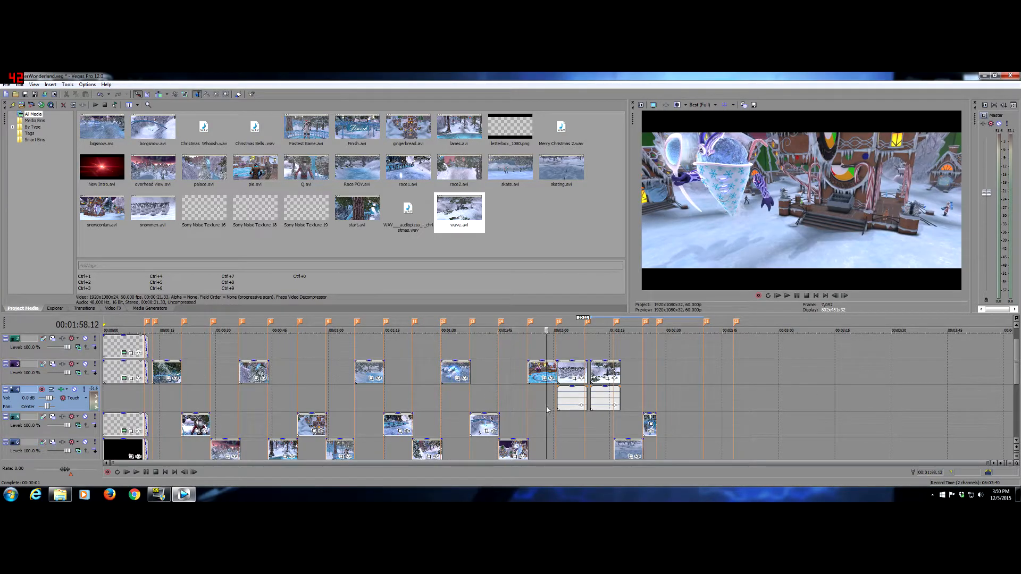
{"action": "left_click", "coordinate": [573, 428]}
{"action": "left_click", "coordinate": [604, 429]}
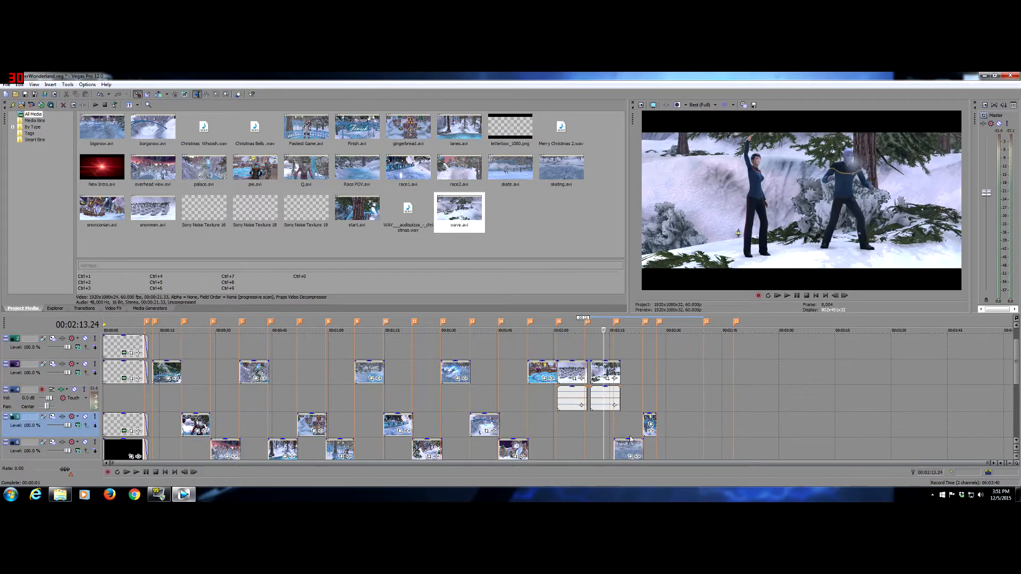
{"action": "left_click", "coordinate": [633, 424]}
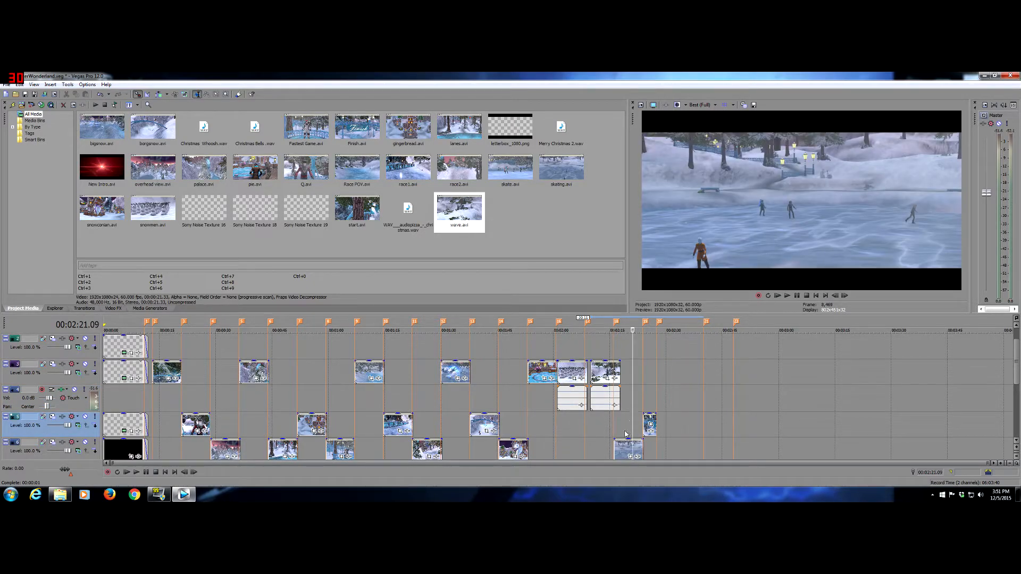
{"action": "left_click", "coordinate": [613, 431]}
Move the wave clip with its audio out to the last two markers and preview the skating clip
{"action": "left_click_drag", "start_coordinate": [602, 378], "coordinate": [729, 374]}
{"action": "key", "text": "space"}
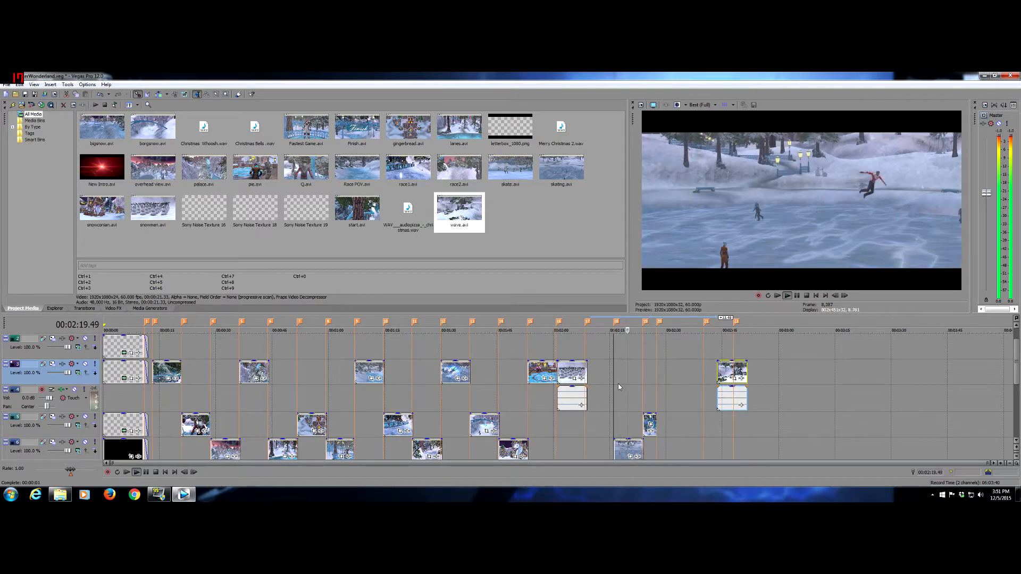
{"action": "key", "text": "space"}
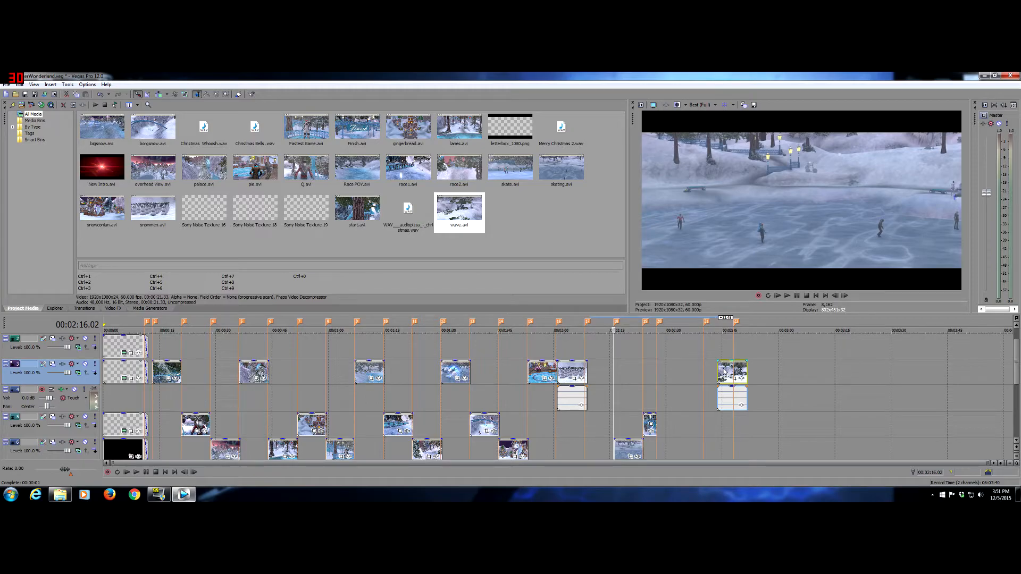
Place skate.avi at about 00:02:59 on the wave clip's track, beyond the last marker, and preview its beginning
{"action": "left_click", "coordinate": [516, 175]}
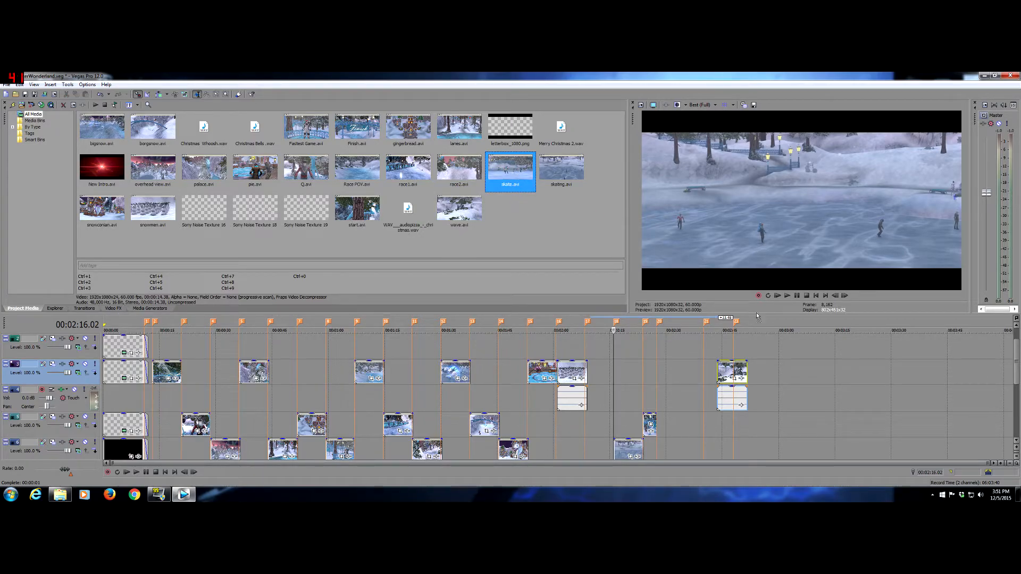
{"action": "left_click_drag", "start_coordinate": [780, 378], "coordinate": [780, 379]}
{"action": "left_click", "coordinate": [781, 416]}
{"action": "key", "text": "space"}
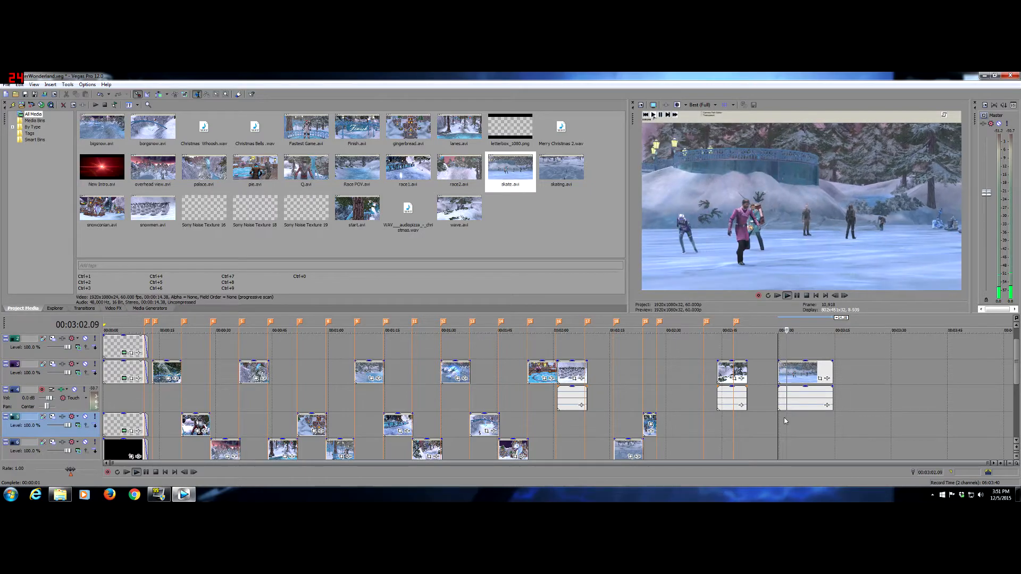
{"action": "key", "text": "space"}
Delete the audio track holding the gameplay clips' sound and preview the skate clip again
{"action": "right_click", "coordinate": [73, 408]}
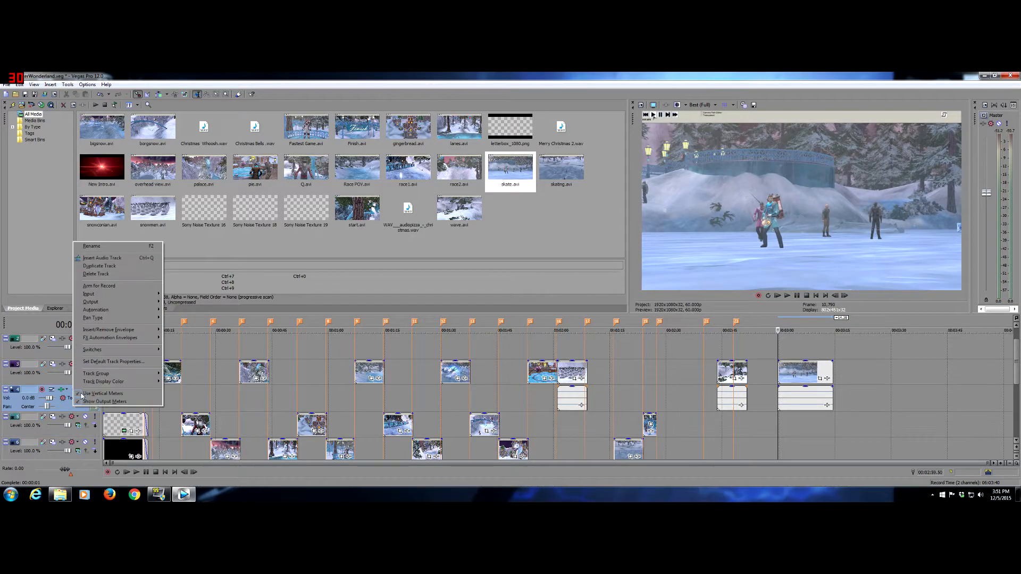
{"action": "left_click", "coordinate": [97, 275]}
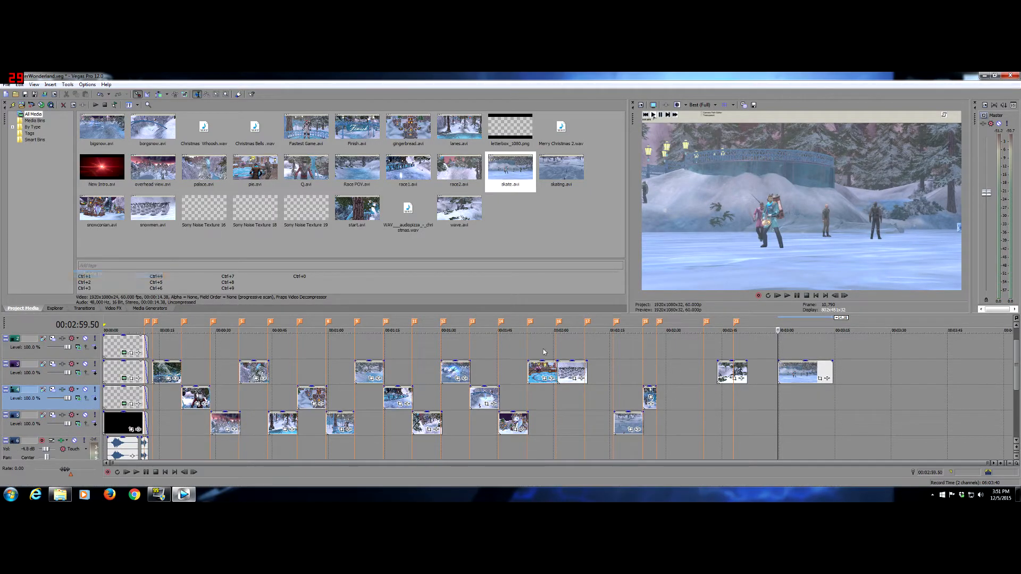
{"action": "left_click", "coordinate": [796, 402]}
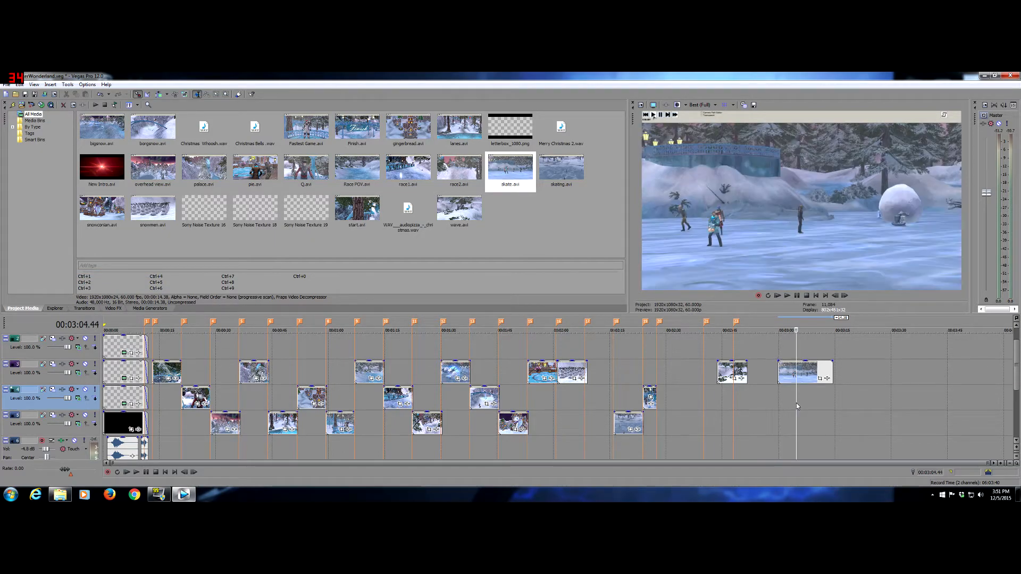
{"action": "left_click", "coordinate": [784, 397]}
{"action": "key", "text": "space"}
Move the wave clip back to directly after the snowmen clip and shift the skate clip across the last two markers
{"action": "left_click_drag", "start_coordinate": [734, 367], "coordinate": [598, 372]}
{"action": "left_click", "coordinate": [805, 370]}
{"action": "left_click", "coordinate": [743, 368]}
{"action": "left_click_drag", "start_coordinate": [744, 368], "coordinate": [685, 368]}
{"action": "left_click_drag", "start_coordinate": [800, 372], "coordinate": [715, 373]}
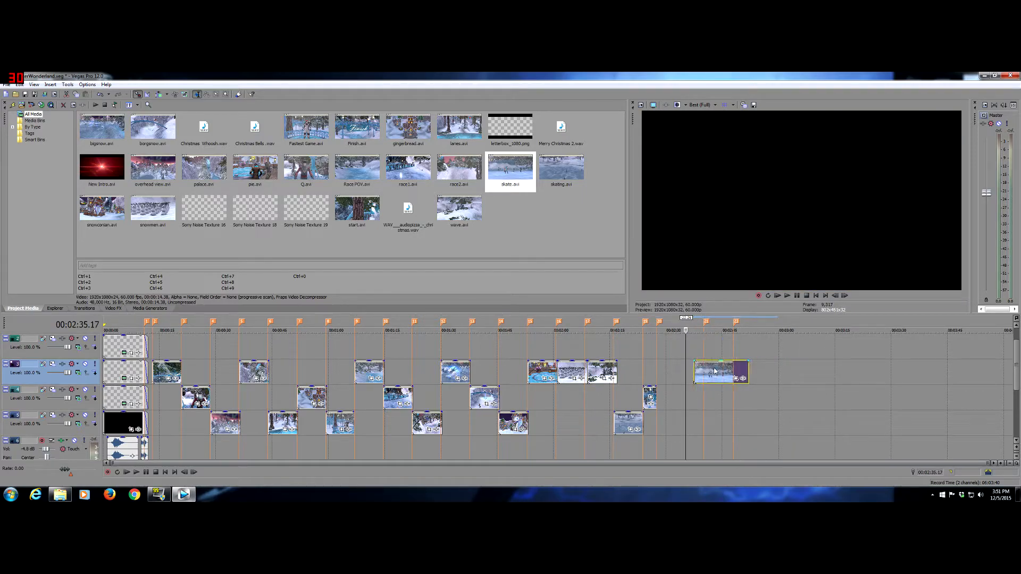
Preview the skate clip from the second-to-last marker
{"action": "left_click", "coordinate": [705, 403]}
{"action": "key", "text": "space"}
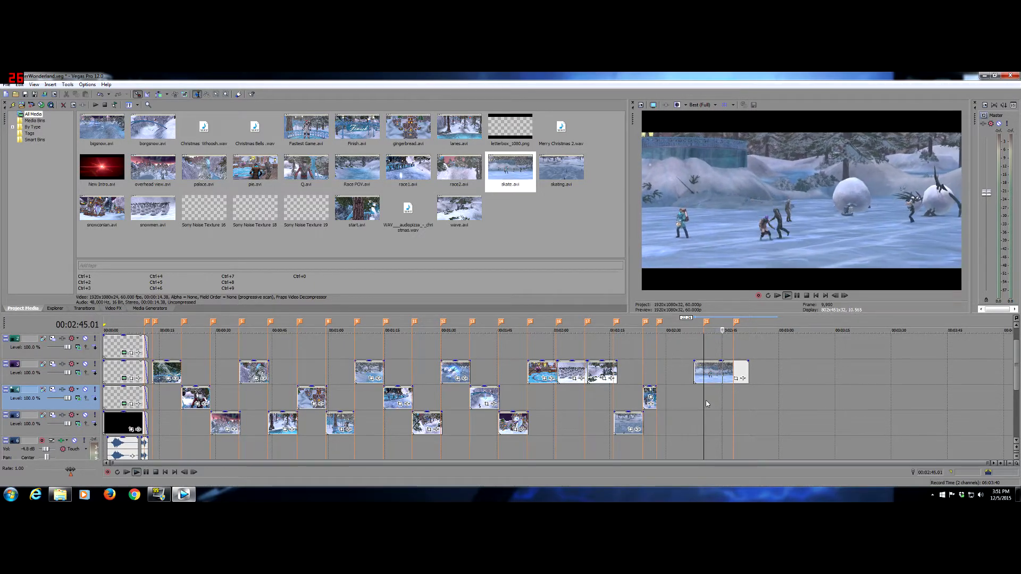
{"action": "key", "text": "space"}
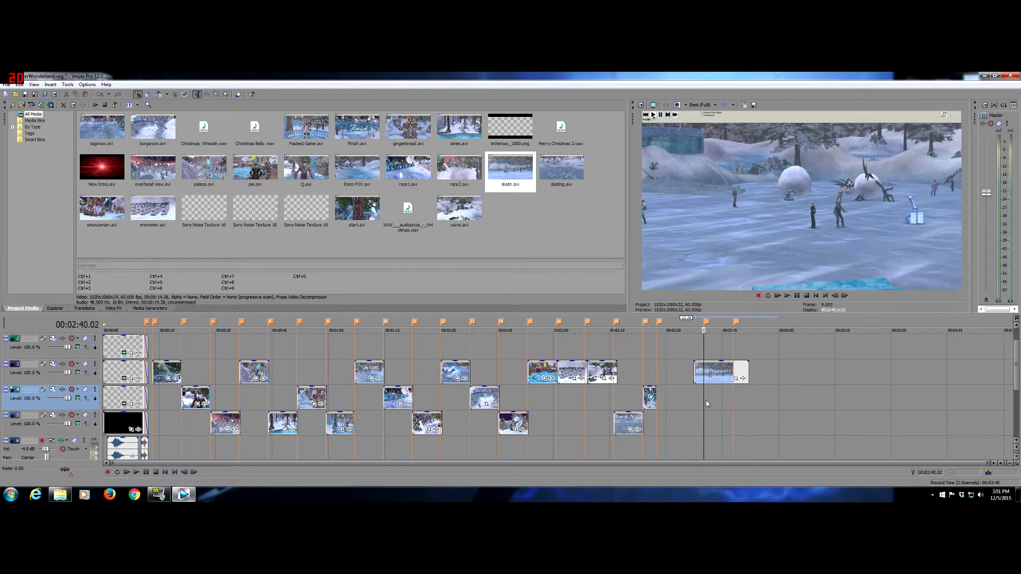
{"action": "key", "text": "space"}
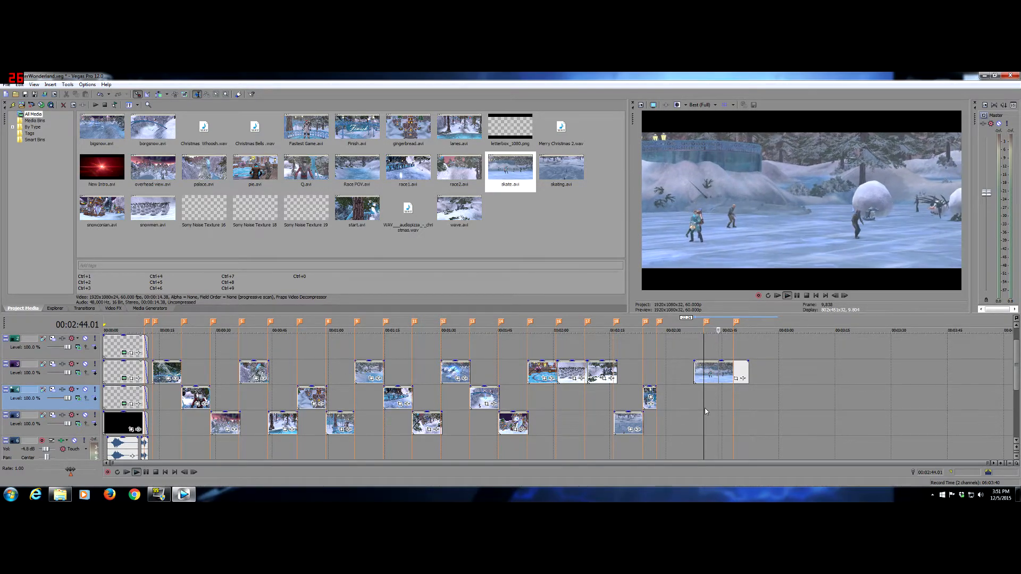
{"action": "key", "text": "space"}
Split the skate clip at the last marker and delete the pieces outside the last two markers
{"action": "left_click", "coordinate": [734, 413]}
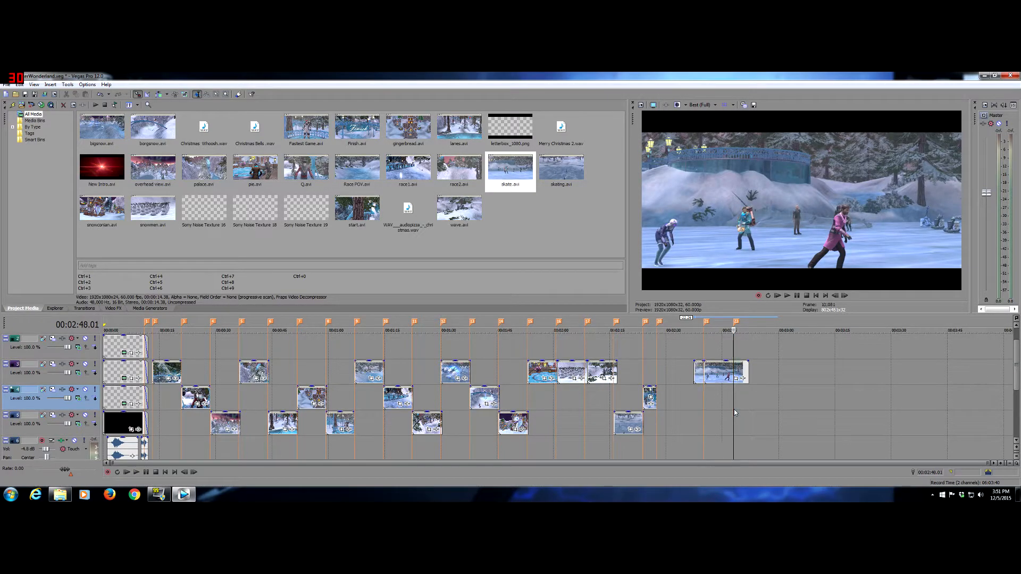
{"action": "key", "text": "s"}
{"action": "left_click", "coordinate": [699, 372]}
{"action": "key", "text": "Delete"}
{"action": "left_click", "coordinate": [739, 372]}
{"action": "key", "text": "Delete"}
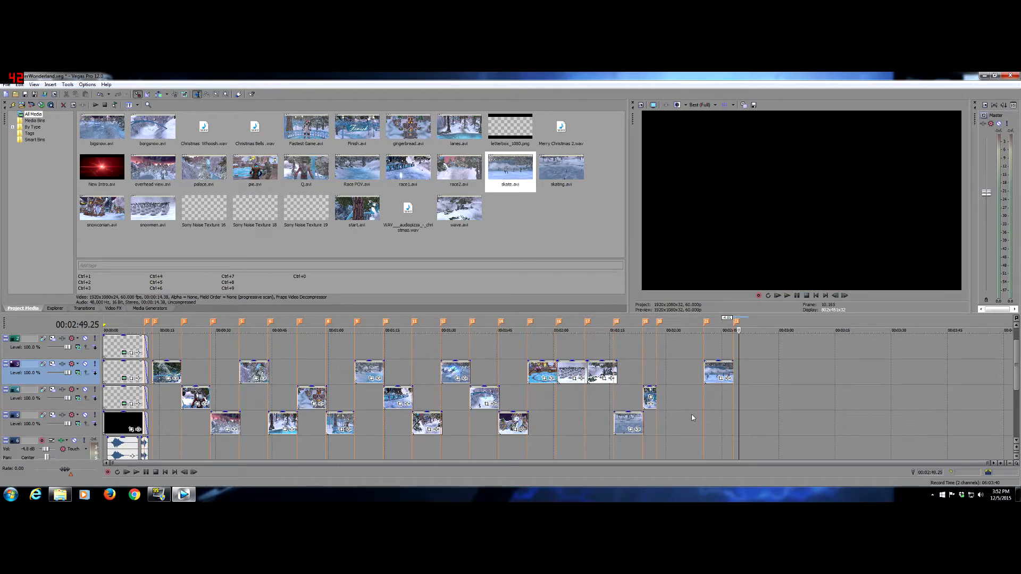
Replace the skating clip on the lowest video track with the trimmed skate clip
{"action": "left_click", "coordinate": [627, 423]}
{"action": "key", "text": "Delete"}
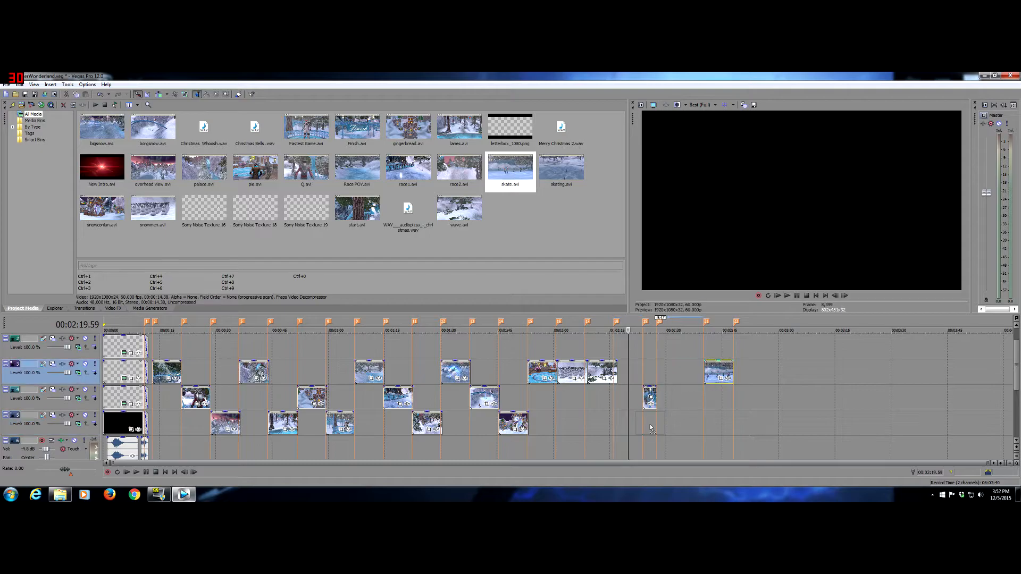
{"action": "key", "text": "ctrl+z"}
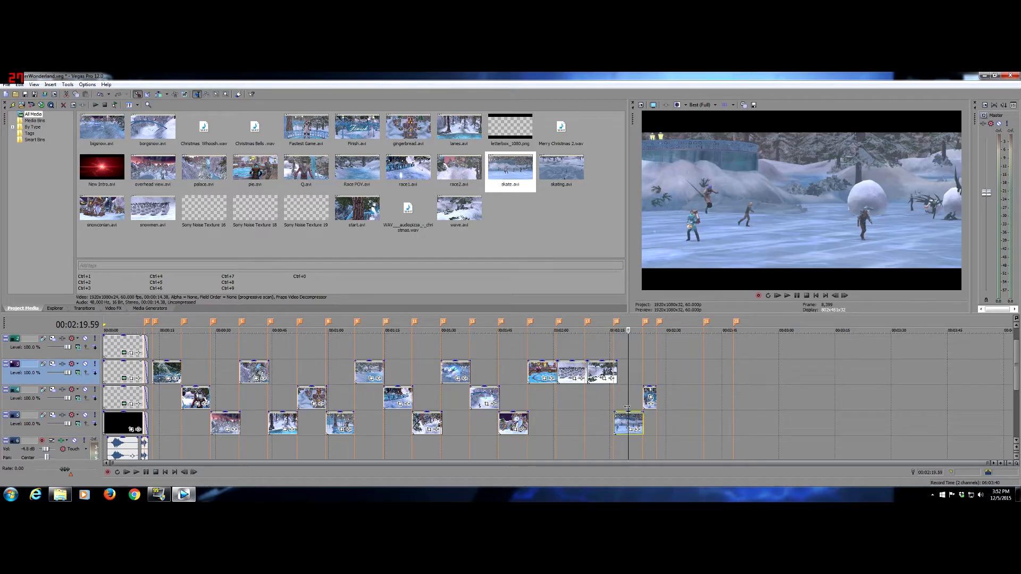
Trim the ends of the overhead view clip and the three clips after it so each stops at its next marker
{"action": "left_click", "coordinate": [171, 429]}
{"action": "scroll", "coordinate": [168, 433], "scroll_direction": "up", "scroll_amount": 3}
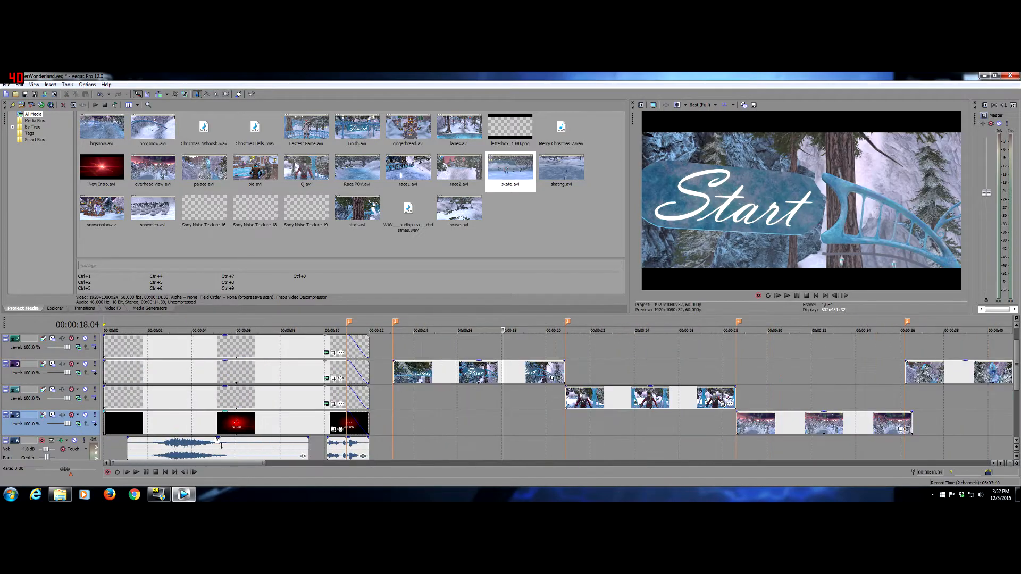
{"action": "left_click_drag", "start_coordinate": [910, 422], "coordinate": [904, 422]}
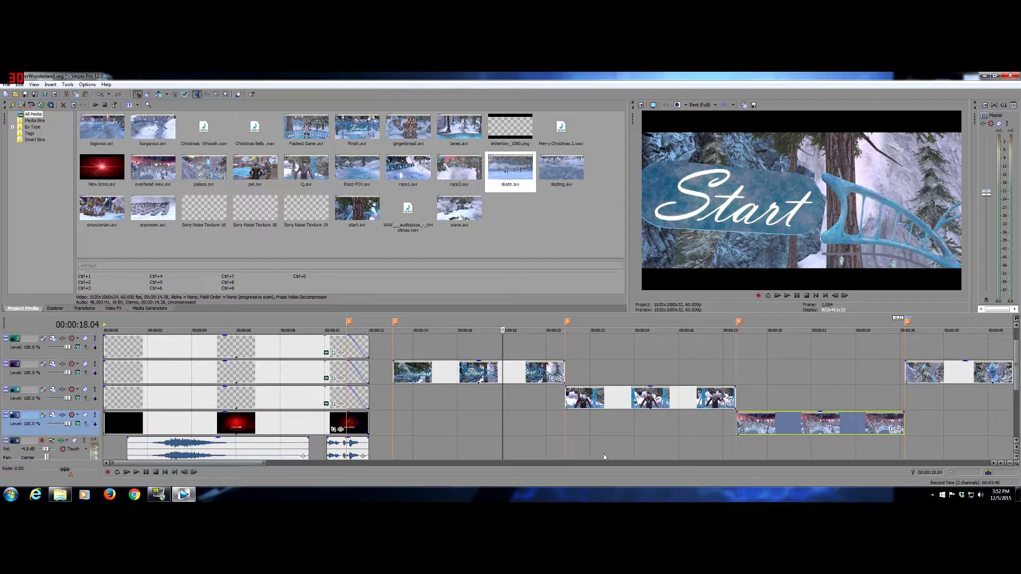
{"action": "left_click_drag", "start_coordinate": [242, 463], "coordinate": [339, 465]}
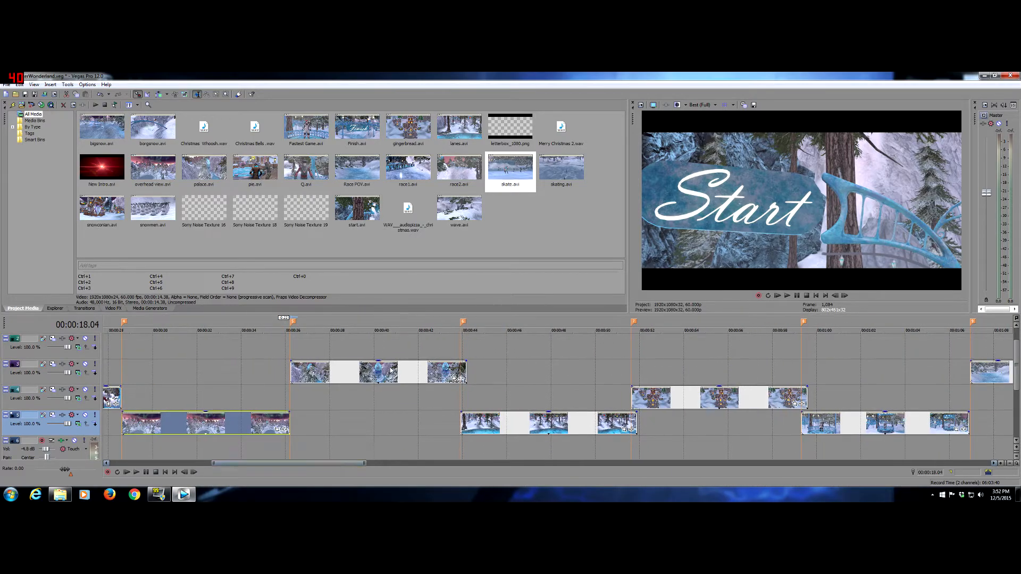
{"action": "left_click_drag", "start_coordinate": [466, 369], "coordinate": [459, 369]}
{"action": "left_click_drag", "start_coordinate": [635, 421], "coordinate": [630, 421]}
{"action": "left_click_drag", "start_coordinate": [806, 394], "coordinate": [800, 396]}
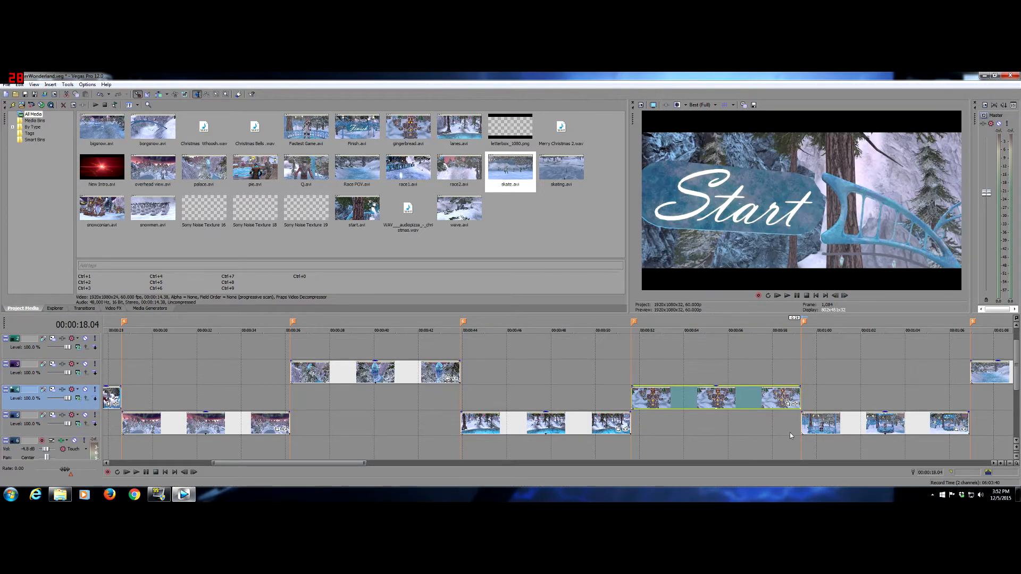
Trim the ends of the four clips starting at markers 9 to 12 so each stops at the following marker
{"action": "left_click_drag", "start_coordinate": [340, 464], "coordinate": [401, 464]}
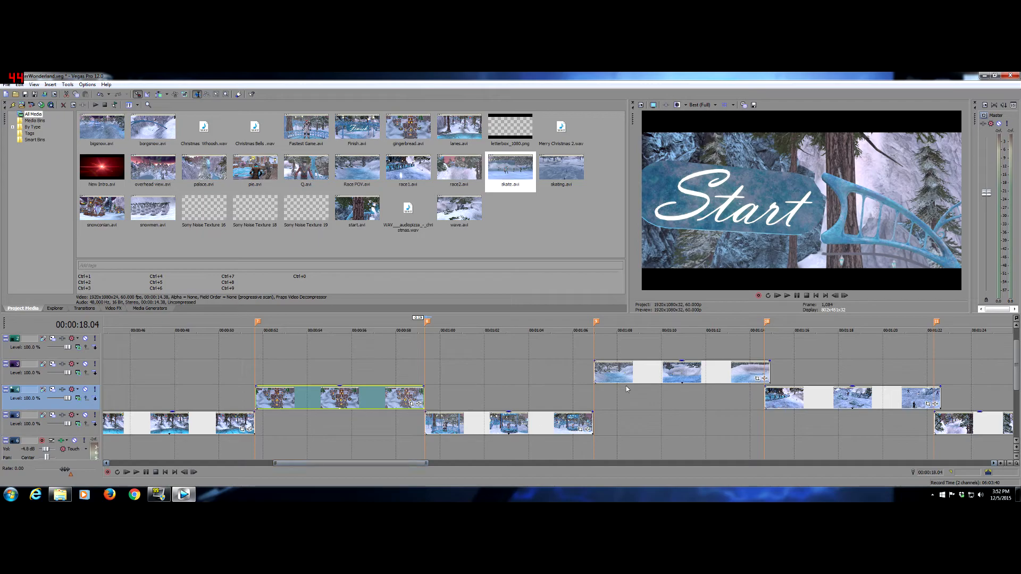
{"action": "left_click_drag", "start_coordinate": [769, 370], "coordinate": [763, 380]}
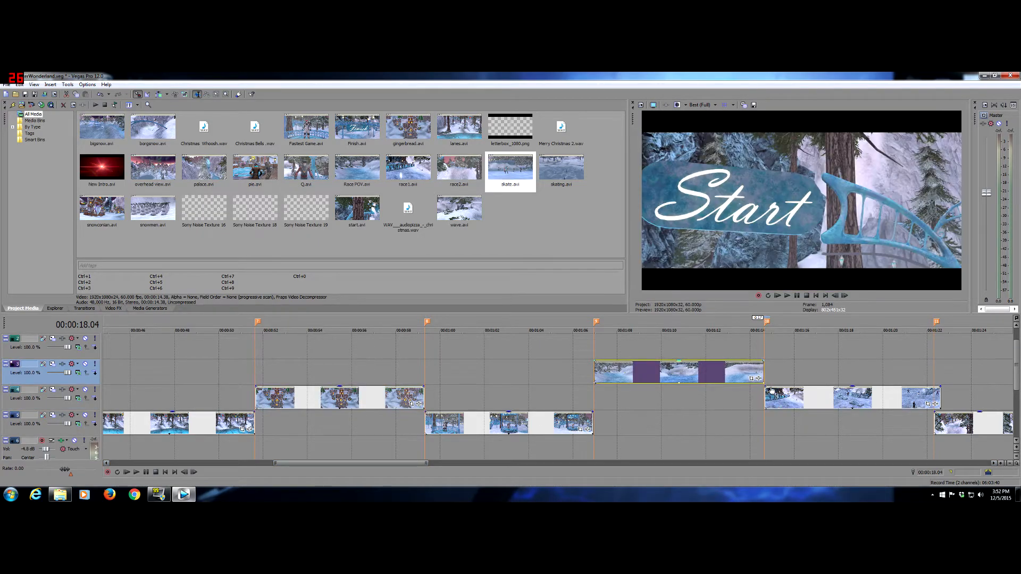
{"action": "left_click_drag", "start_coordinate": [940, 398], "coordinate": [933, 398]}
{"action": "left_click_drag", "start_coordinate": [400, 461], "coordinate": [461, 463]}
{"action": "left_click_drag", "start_coordinate": [739, 422], "coordinate": [733, 422]}
{"action": "left_click_drag", "start_coordinate": [910, 366], "coordinate": [904, 367]}
Trim the ends of the two clips starting at markers 13 and 14 back to their following markers
{"action": "left_click_drag", "start_coordinate": [463, 463], "coordinate": [522, 463]}
{"action": "left_click_drag", "start_coordinate": [721, 395], "coordinate": [714, 394]}
{"action": "left_click_drag", "start_coordinate": [890, 420], "coordinate": [885, 420]}
Move the snowmen clip one video track down to start at marker 16, and trim the pie and snowmen clips to their next markers
{"action": "left_click_drag", "start_coordinate": [509, 463], "coordinate": [579, 463]}
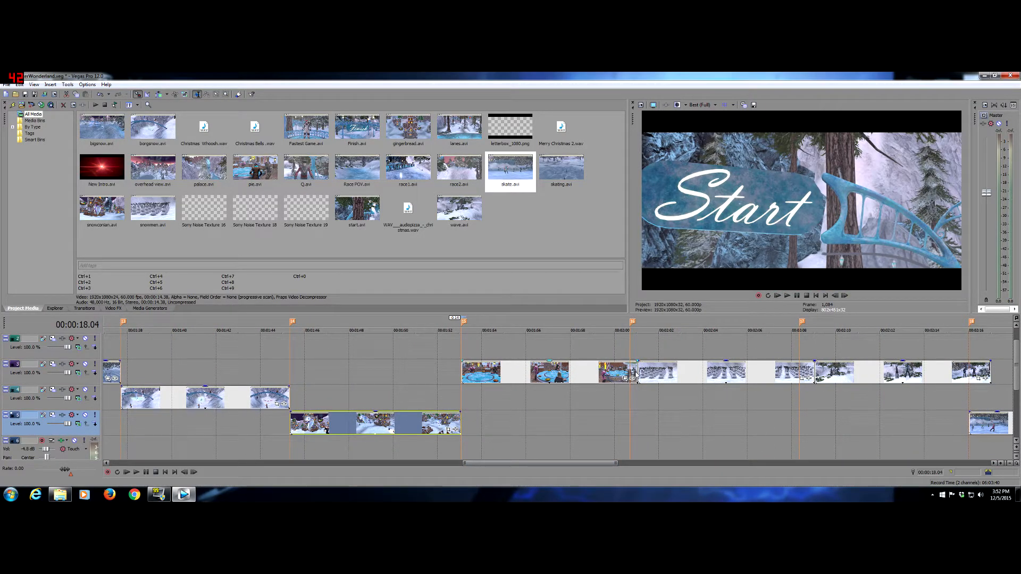
{"action": "left_click_drag", "start_coordinate": [681, 373], "coordinate": [673, 399]}
{"action": "left_click_drag", "start_coordinate": [637, 371], "coordinate": [630, 371]}
{"action": "left_click", "coordinate": [804, 398]}
{"action": "left_click_drag", "start_coordinate": [804, 398], "coordinate": [799, 398]}
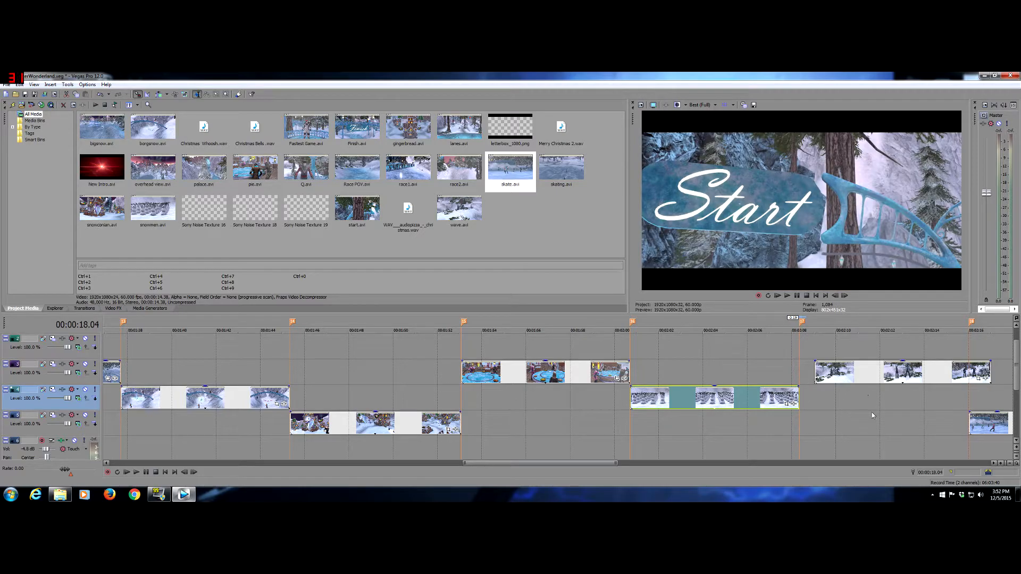
Fit the wave clip between the end of the snowmen clip and the marker where the skate clip starts
{"action": "left_click_drag", "start_coordinate": [591, 460], "coordinate": [613, 461]}
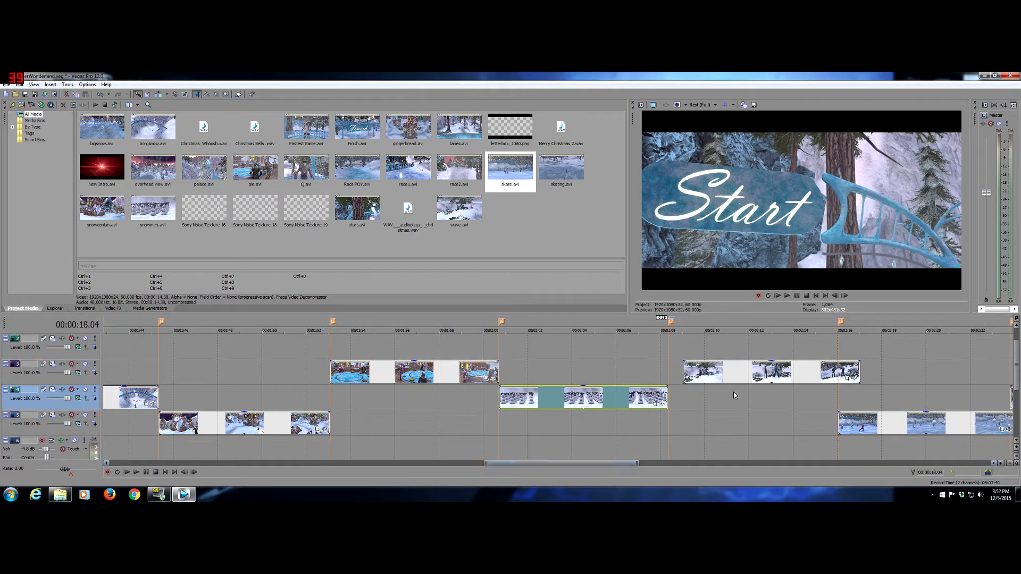
{"action": "left_click_drag", "start_coordinate": [848, 372], "coordinate": [834, 372]}
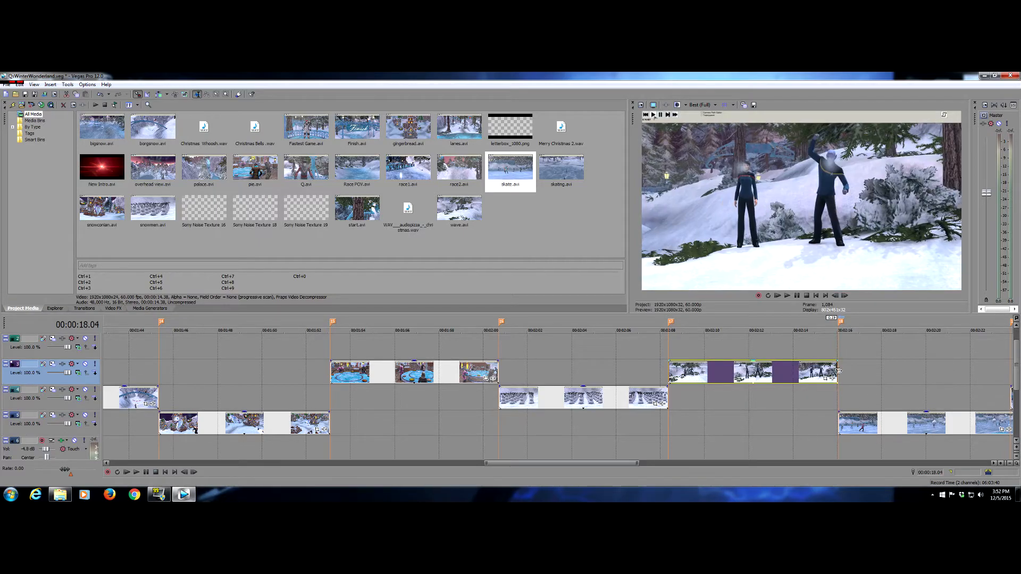
Trim the end of the skate clip back to the marker where the Finish clip starts
{"action": "left_click_drag", "start_coordinate": [580, 463], "coordinate": [614, 467]}
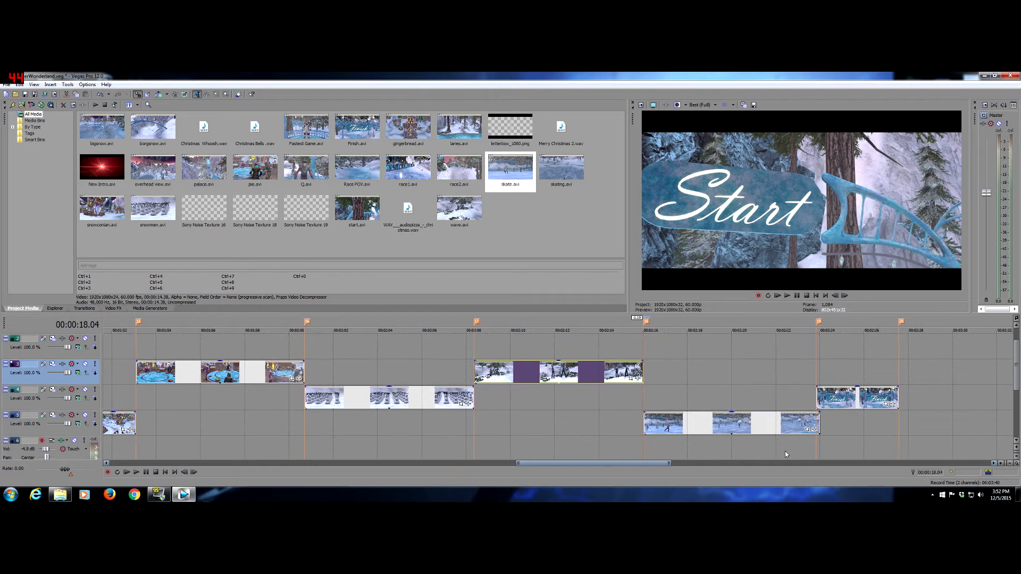
{"action": "left_click_drag", "start_coordinate": [818, 423], "coordinate": [815, 422]}
Play the closing part of the music from the end of the Finish clip
{"action": "left_click", "coordinate": [977, 400]}
{"action": "scroll", "coordinate": [977, 396], "scroll_direction": "down", "scroll_amount": 3}
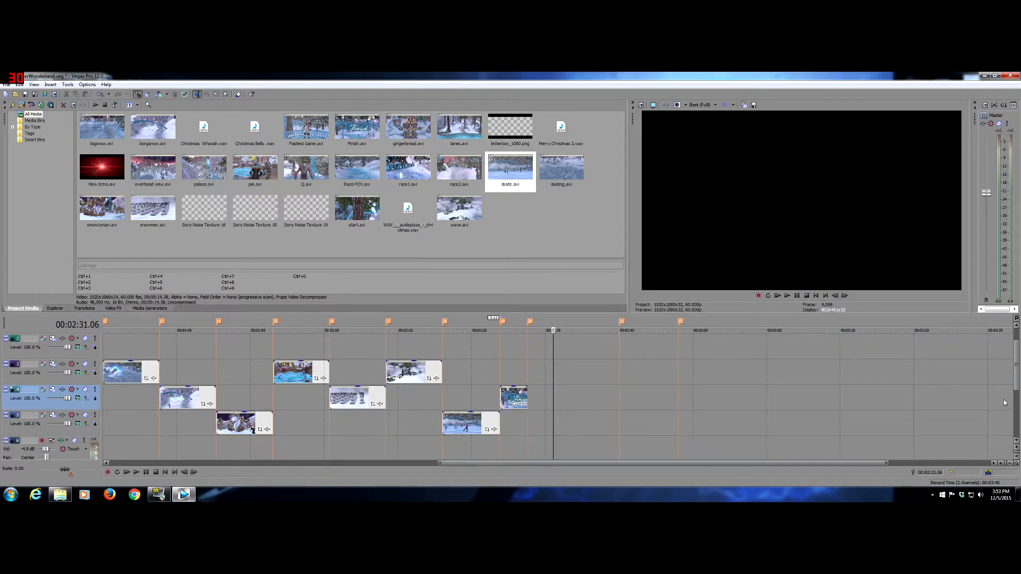
{"action": "scroll", "coordinate": [1013, 410], "scroll_direction": "down", "scroll_amount": 2}
{"action": "scroll", "coordinate": [1013, 401], "scroll_direction": "up", "scroll_amount": 2}
{"action": "scroll", "coordinate": [1013, 402], "scroll_direction": "down", "scroll_amount": 2}
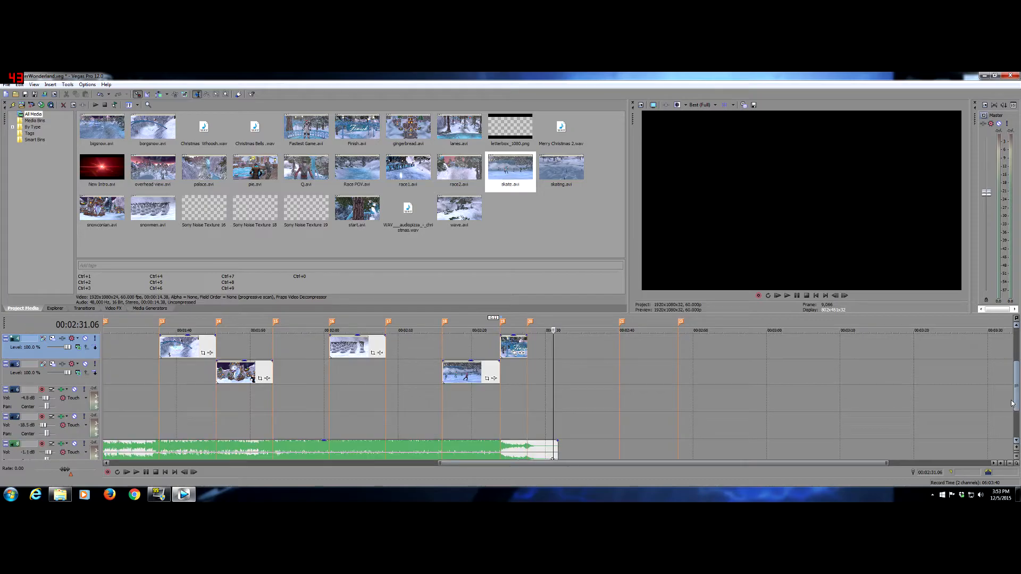
{"action": "left_click", "coordinate": [527, 400]}
{"action": "key", "text": "space"}
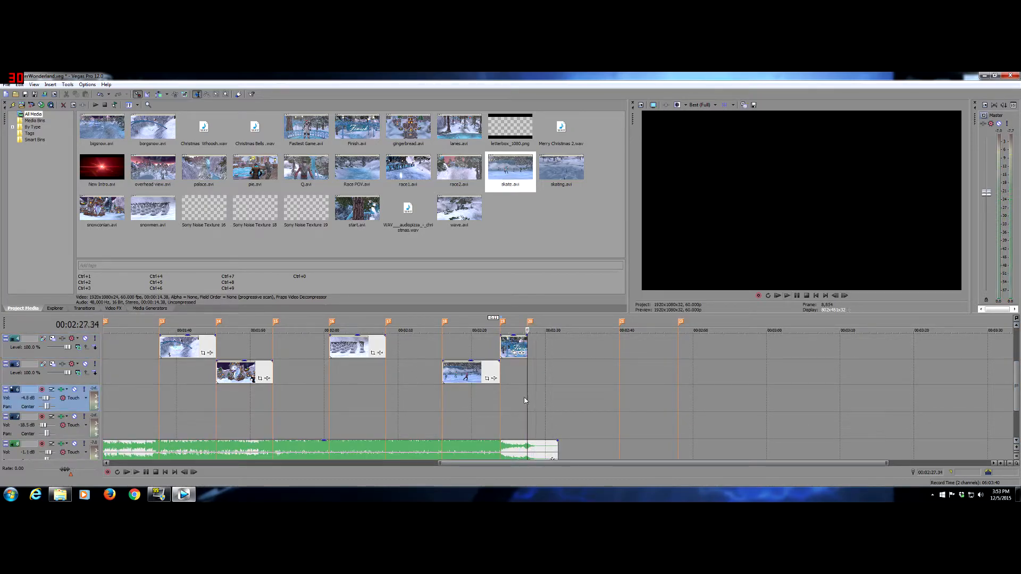
{"action": "key", "text": "space"}
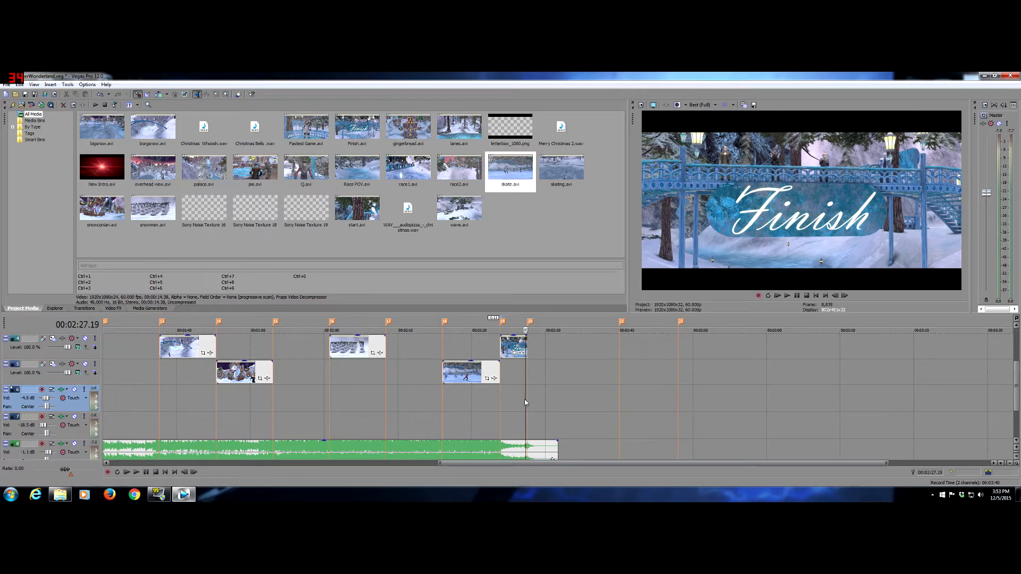
{"action": "key", "text": "space"}
{"action": "left_click", "coordinate": [528, 415]}
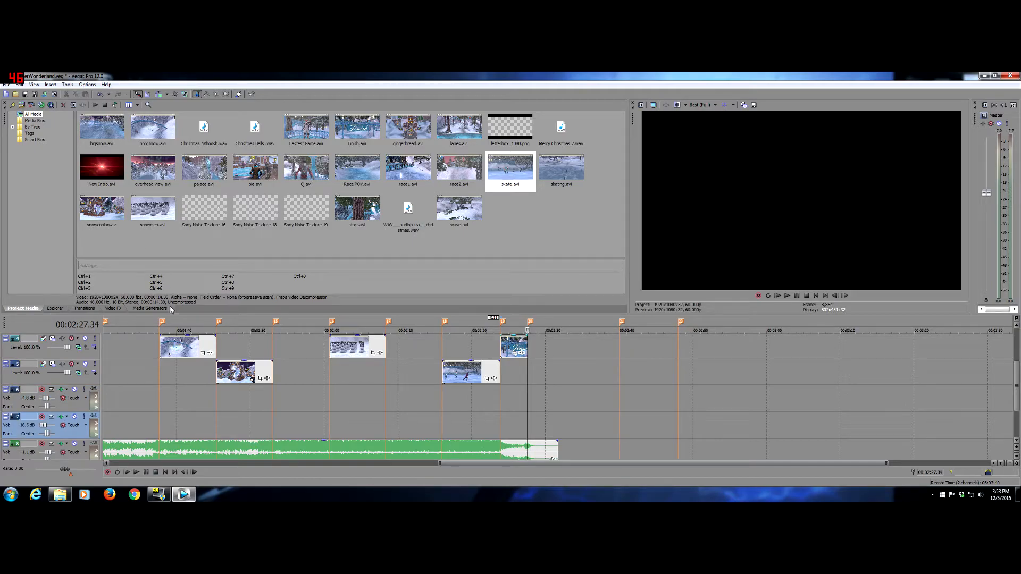
Add a (Legacy) Text event with the Default Text preset on the lowest video track, starting where the Finish clip ends
{"action": "left_click", "coordinate": [149, 309]}
{"action": "left_click", "coordinate": [43, 173]}
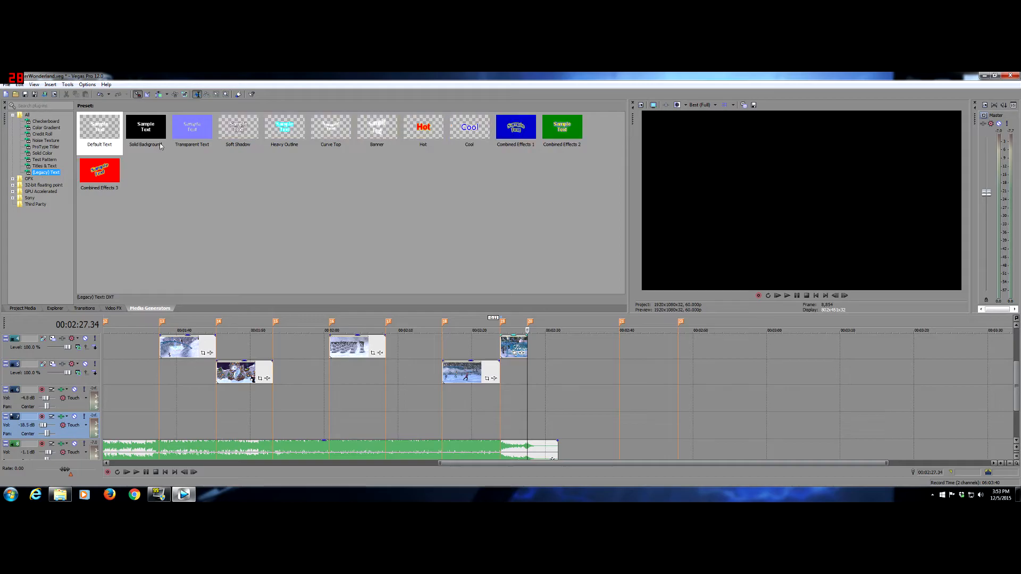
{"action": "left_click", "coordinate": [105, 133]}
{"action": "left_click_drag", "start_coordinate": [584, 340], "coordinate": [547, 394]}
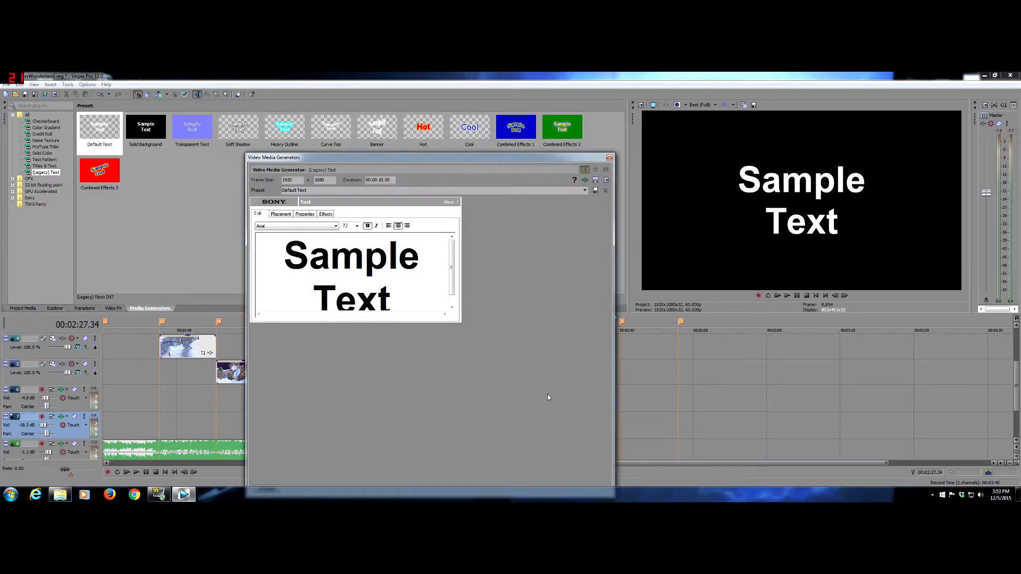
Replace the sample text in the generated title with "Q's Winter Wonderland"
{"action": "left_click", "coordinate": [400, 297]}
{"action": "key", "text": "ctrl+a"}
{"action": "key", "text": "Delete"}
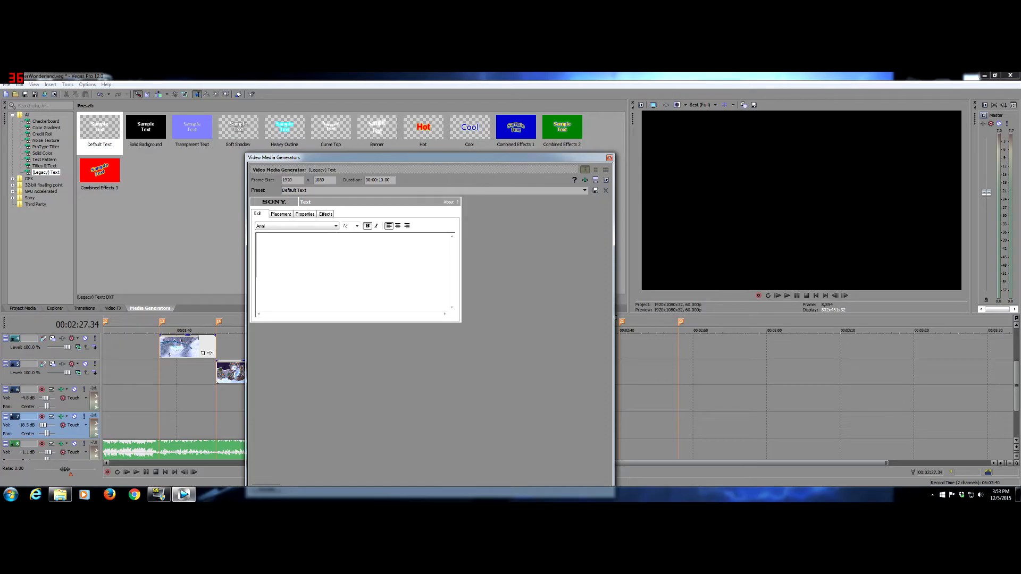
{"action": "type", "text": "Q's "}
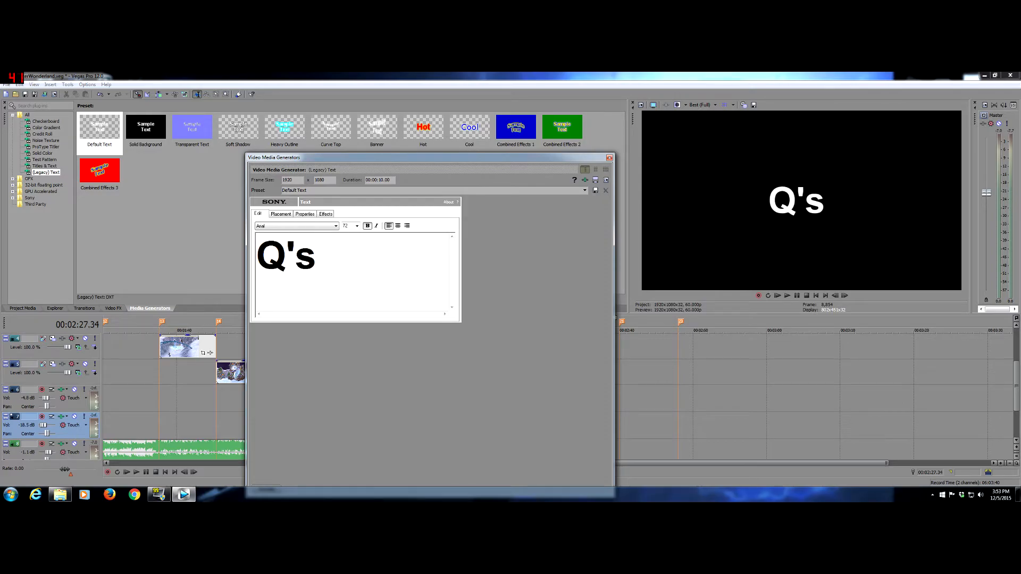
{"action": "type", "text": "Winter Wonderland"}
Remove bold from the whole title text, set its font to Dragon is Coming, and close the text generator
{"action": "key", "text": "ctrl+a"}
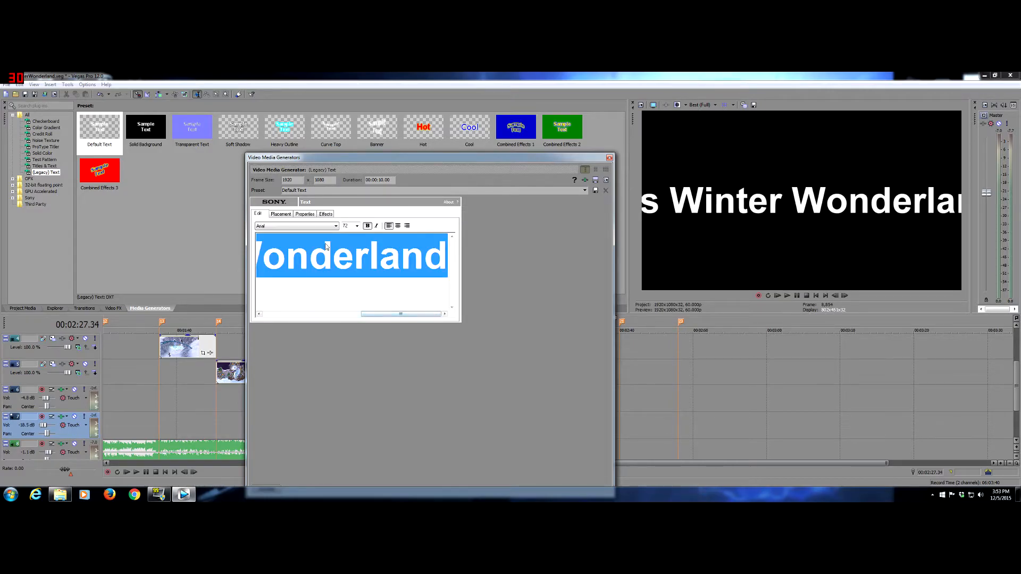
{"action": "left_click", "coordinate": [367, 225]}
{"action": "left_click", "coordinate": [336, 226]}
{"action": "scroll", "coordinate": [300, 363], "scroll_direction": "down", "scroll_amount": 5}
{"action": "scroll", "coordinate": [300, 363], "scroll_direction": "down", "scroll_amount": 3}
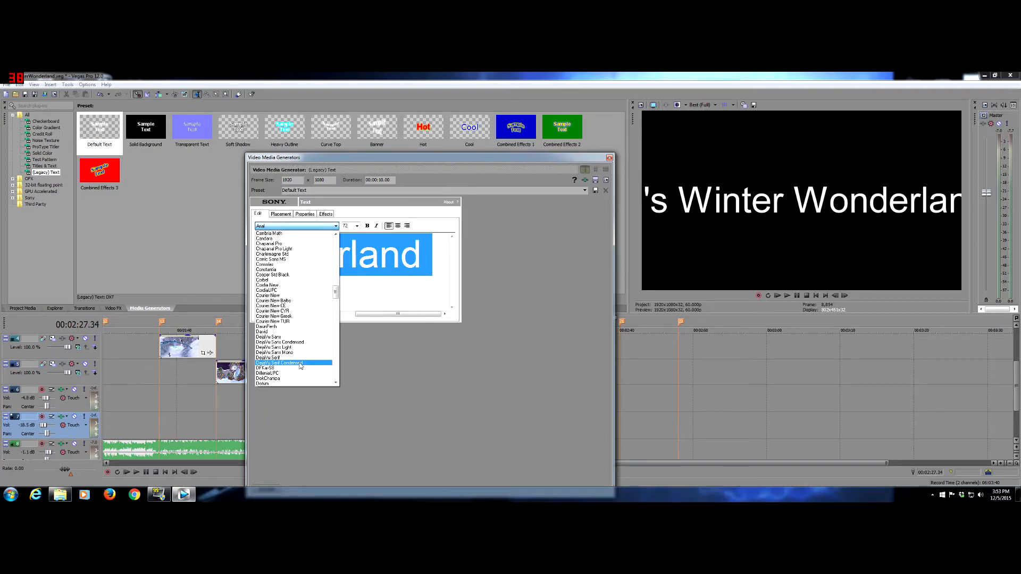
{"action": "scroll", "coordinate": [296, 361], "scroll_direction": "down", "scroll_amount": 1}
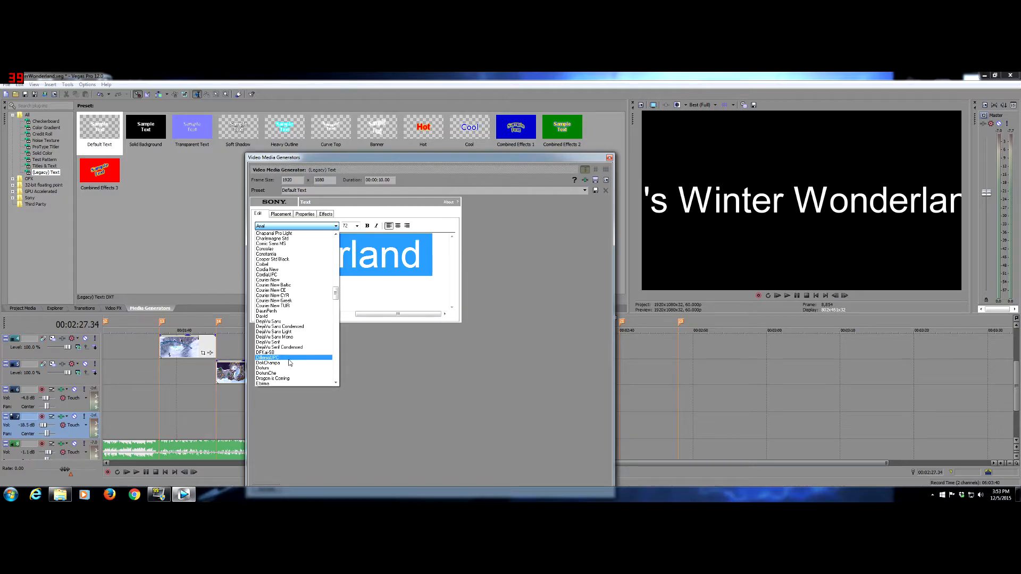
{"action": "scroll", "coordinate": [290, 362], "scroll_direction": "down", "scroll_amount": 1}
{"action": "left_click", "coordinate": [288, 366]}
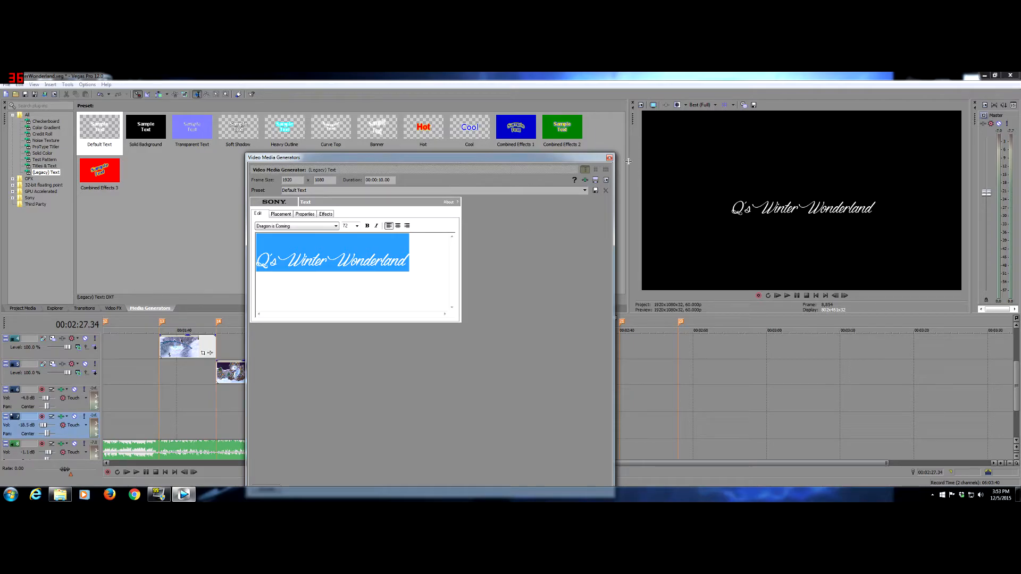
{"action": "left_click", "coordinate": [609, 158]}
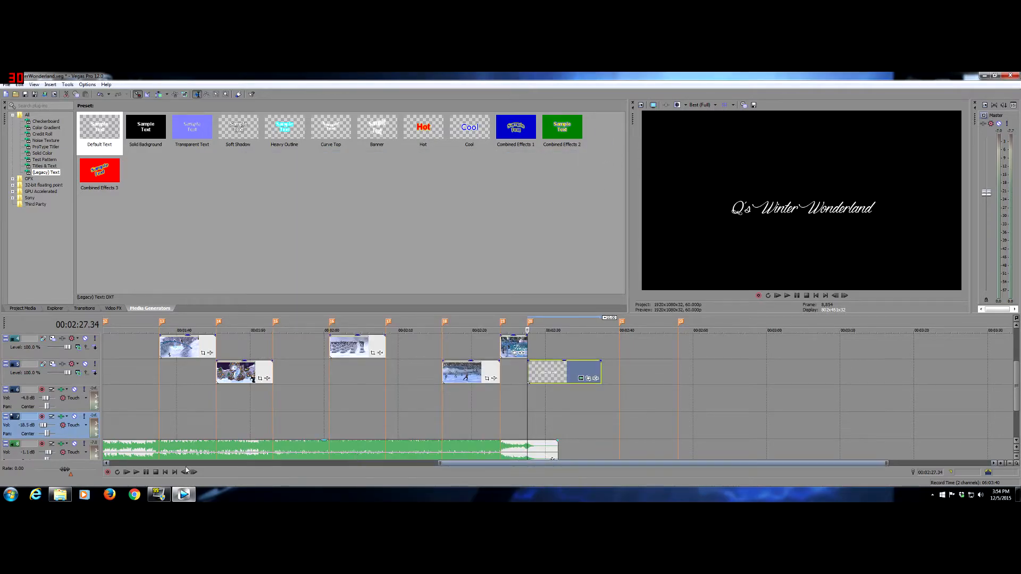
Place the "new dawn vector" image from the ZEFilms folder on the track above the title text, directly after the Finish clip
{"action": "left_click", "coordinate": [65, 498]}
{"action": "left_click", "coordinate": [685, 226]}
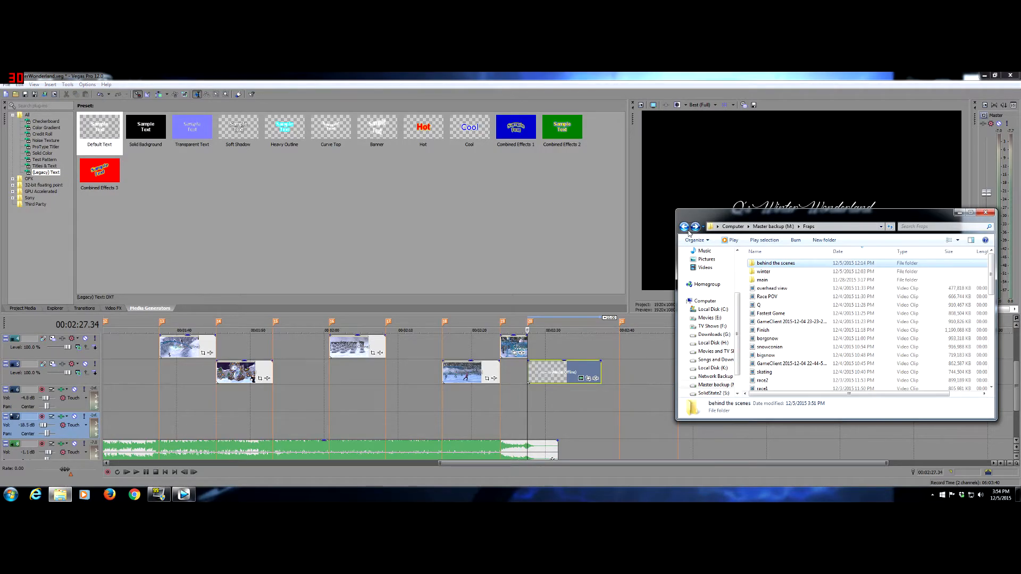
{"action": "scroll", "coordinate": [785, 314], "scroll_direction": "down", "scroll_amount": 4}
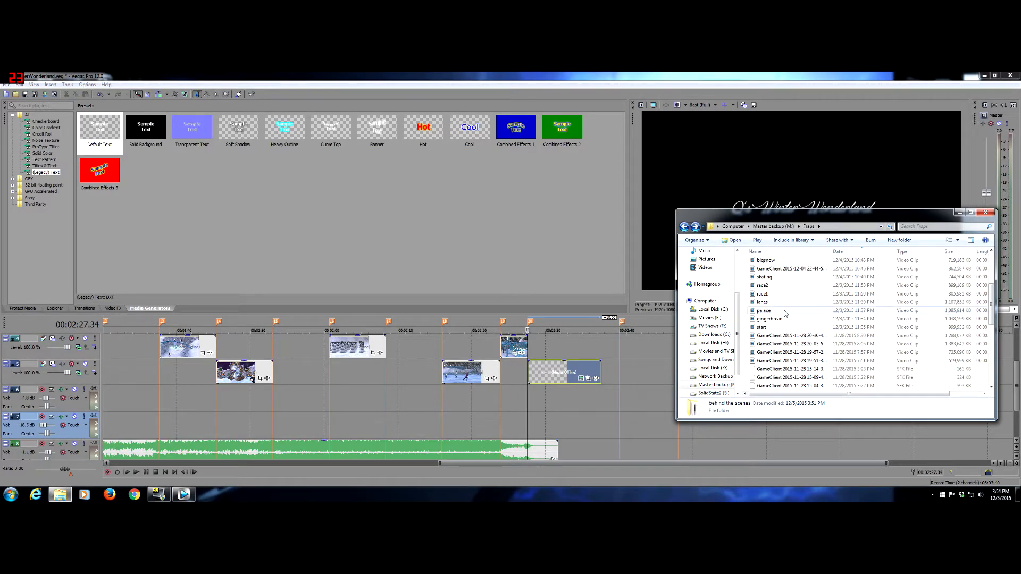
{"action": "left_click", "coordinate": [684, 226]}
{"action": "double_click", "coordinate": [770, 305]}
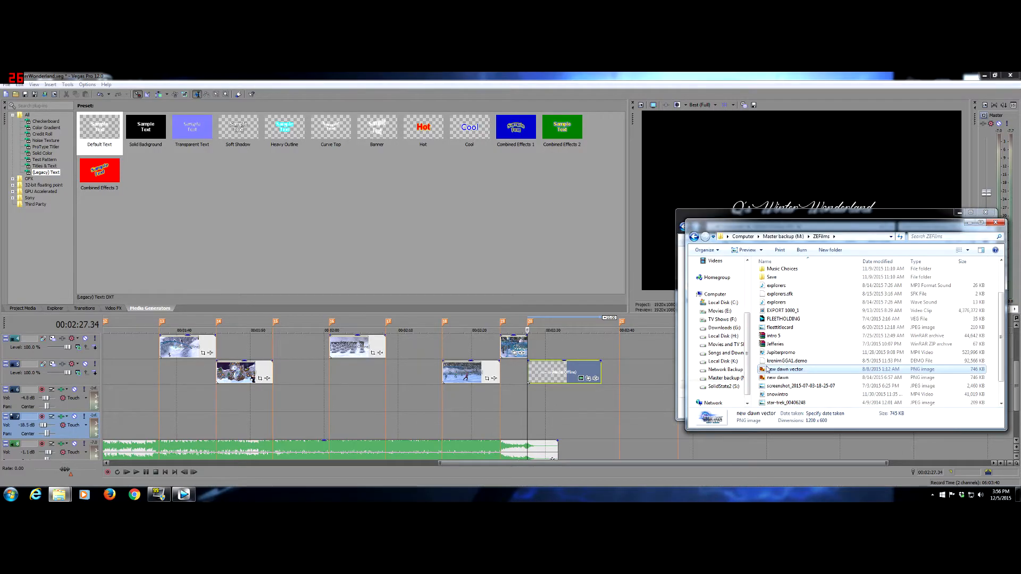
{"action": "left_click_drag", "start_coordinate": [784, 369], "coordinate": [537, 355]}
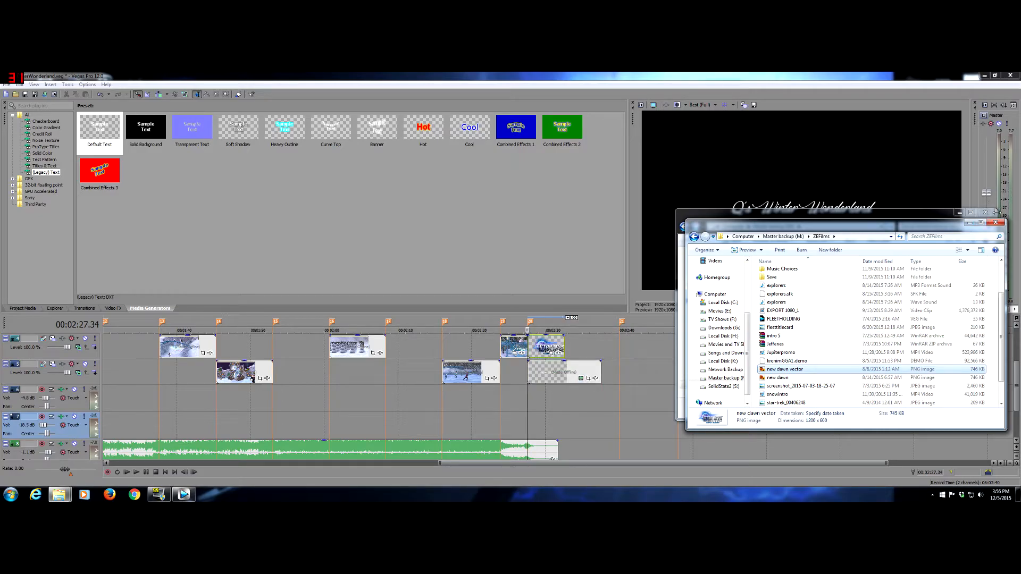
{"action": "left_click", "coordinate": [545, 409]}
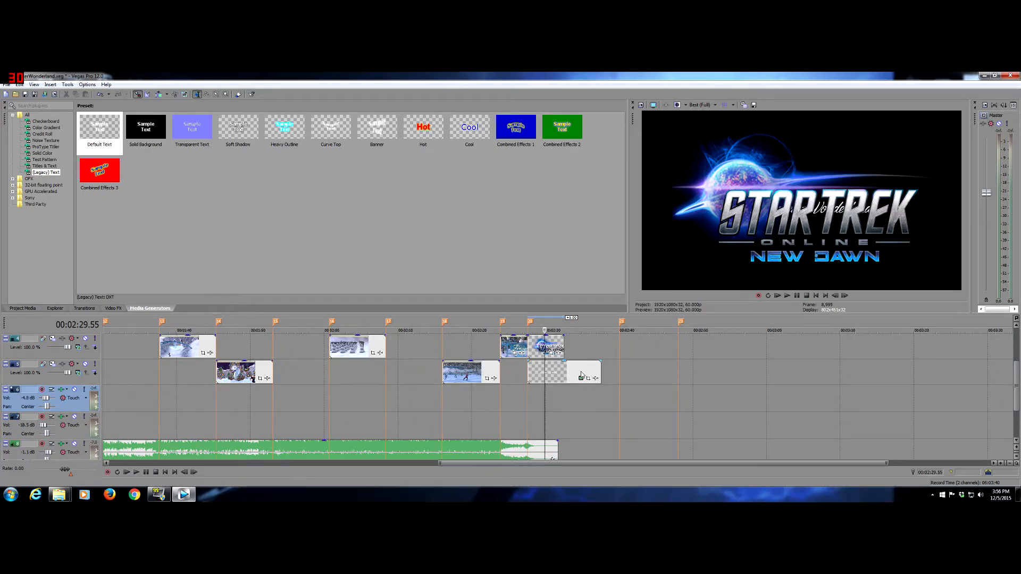
Trim the end of the title text event to match the logo image above it, and play the result
{"action": "left_click", "coordinate": [527, 403]}
{"action": "left_click", "coordinate": [594, 371]}
{"action": "left_click_drag", "start_coordinate": [596, 371], "coordinate": [564, 371]}
{"action": "key", "text": "space"}
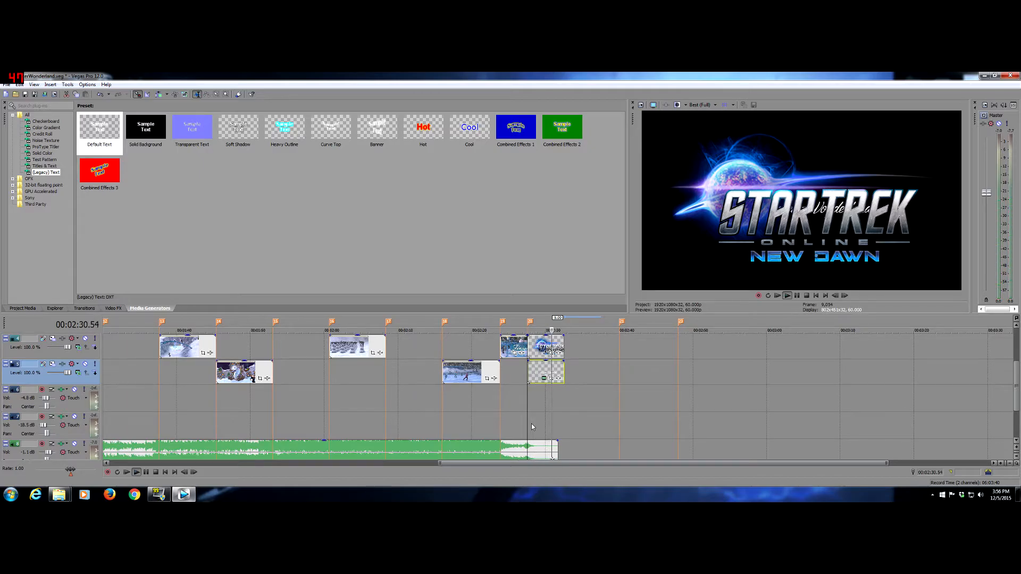
{"action": "key", "text": "space"}
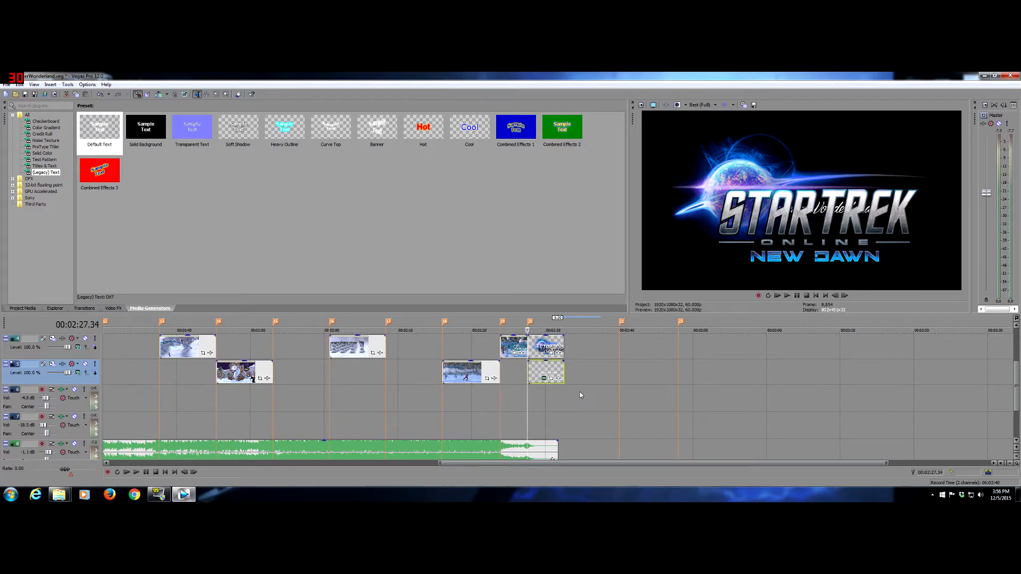
Shrink and raise the logo above the title text by enlarging its pan/crop frame to about 2,862 × 1,431, centered near 630, 445
{"action": "left_click", "coordinate": [551, 354]}
{"action": "scroll", "coordinate": [518, 337], "scroll_direction": "down", "scroll_amount": 4}
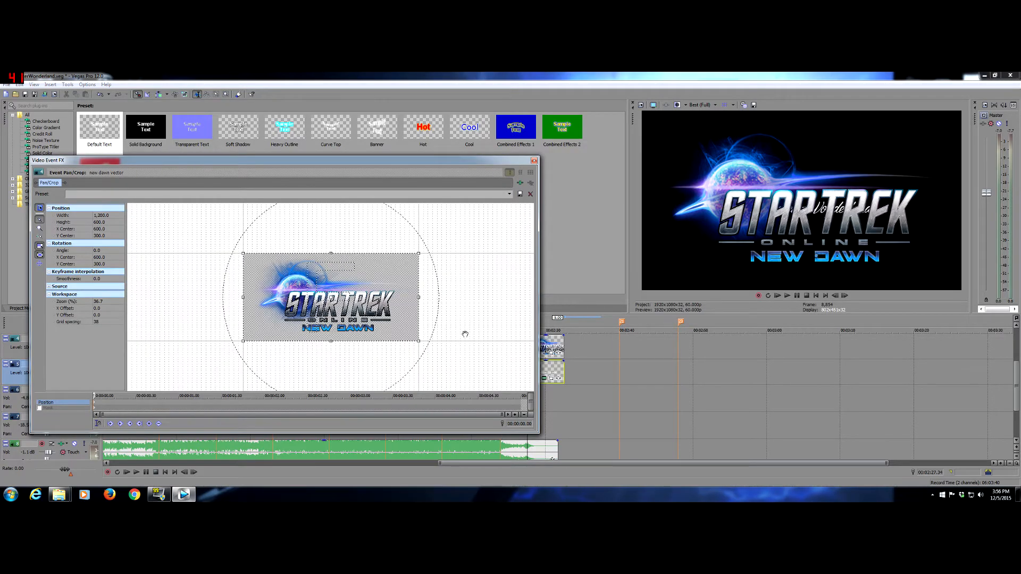
{"action": "left_click_drag", "start_coordinate": [353, 318], "coordinate": [476, 384]}
{"action": "scroll", "coordinate": [408, 345], "scroll_direction": "down", "scroll_amount": 2}
{"action": "left_click_drag", "start_coordinate": [371, 319], "coordinate": [347, 317]}
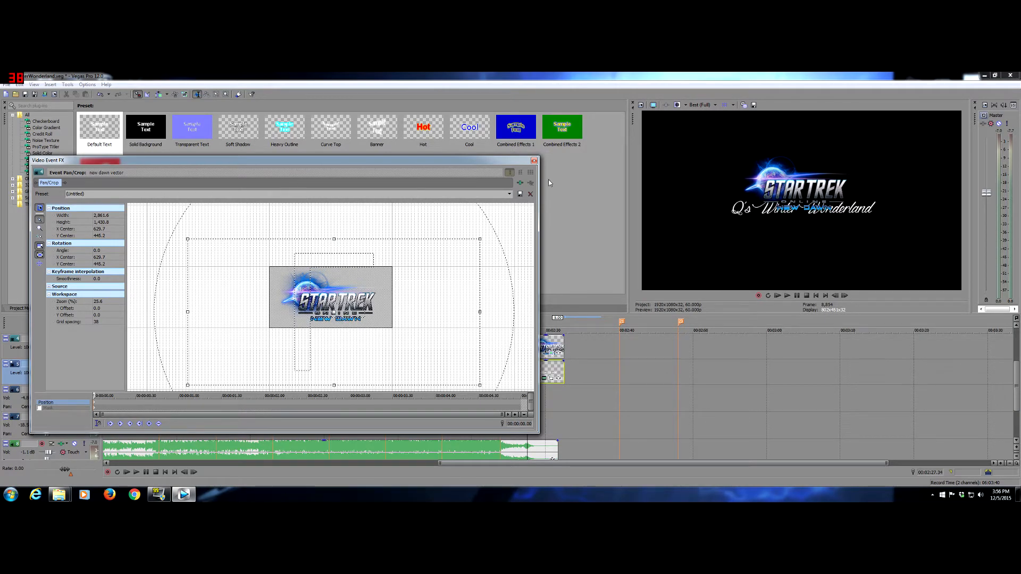
{"action": "left_click", "coordinate": [533, 160]}
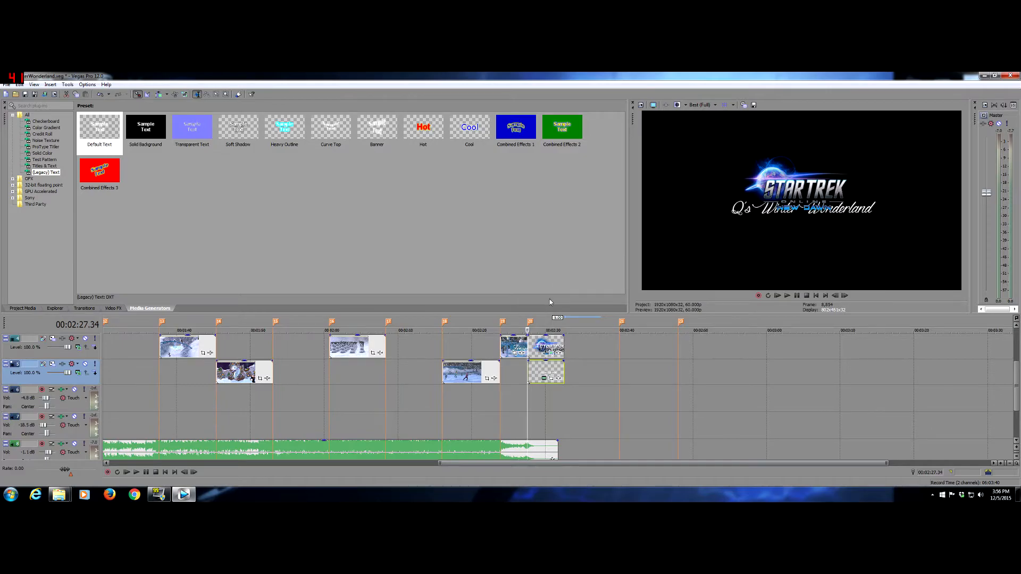
Lower the title text beneath the logo by moving its pan/crop frame to a Y center of about 442
{"action": "left_click", "coordinate": [551, 378]}
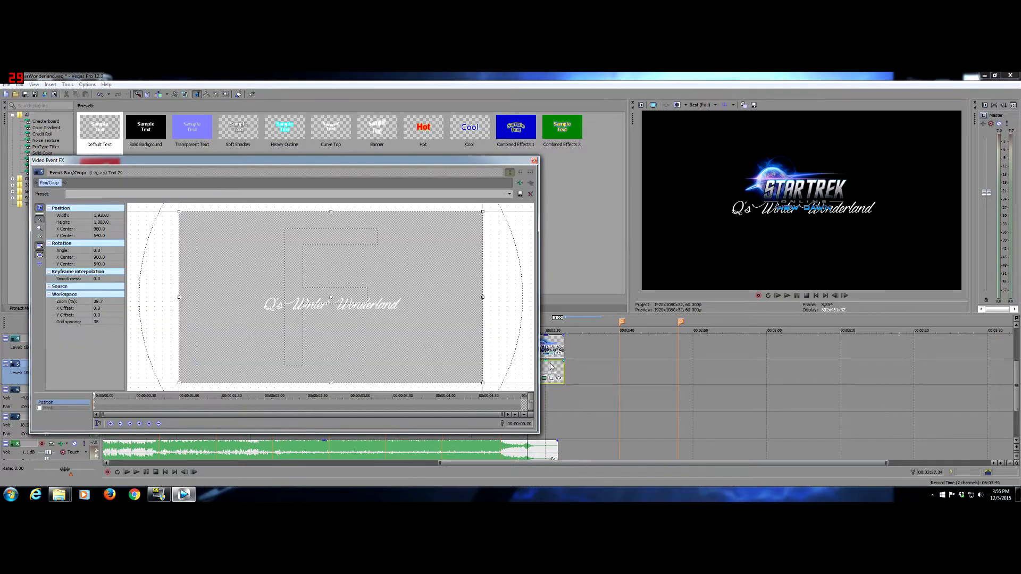
{"action": "left_click_drag", "start_coordinate": [416, 331], "coordinate": [414, 316]}
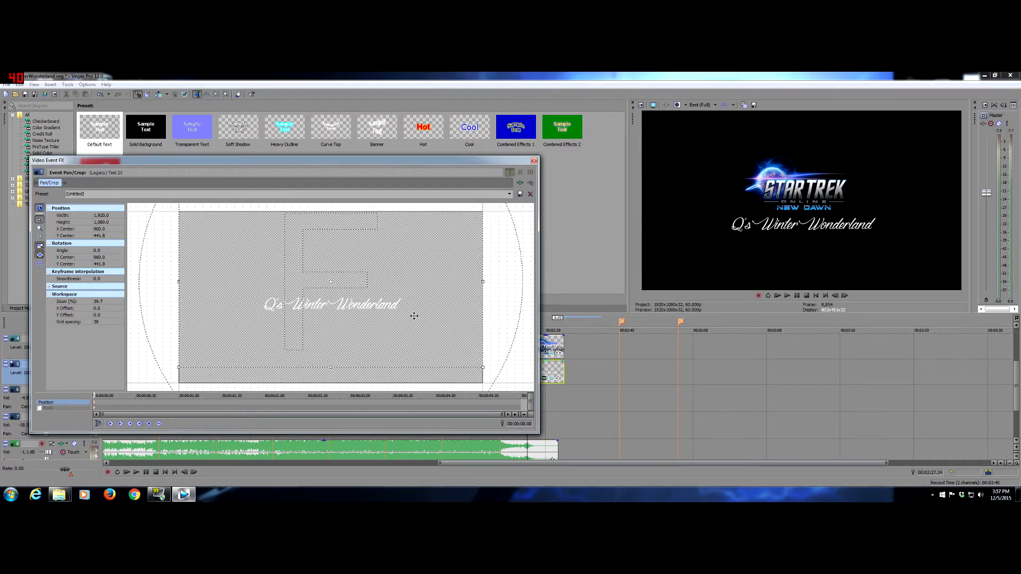
{"action": "left_click", "coordinate": [533, 160]}
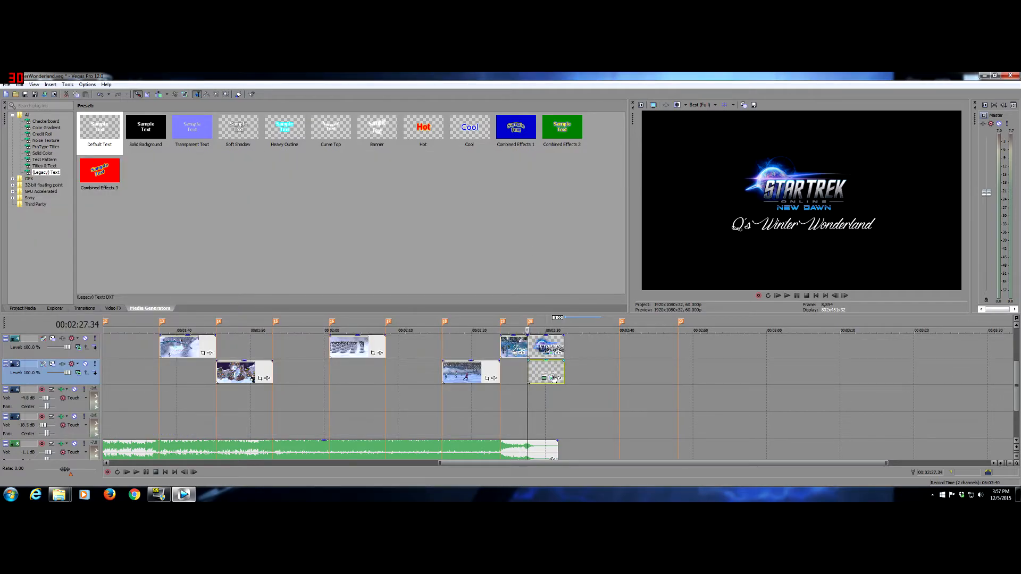
Play the transition from the Finish clip into the logo and title ending
{"action": "scroll", "coordinate": [604, 388], "scroll_direction": "up", "scroll_amount": 1}
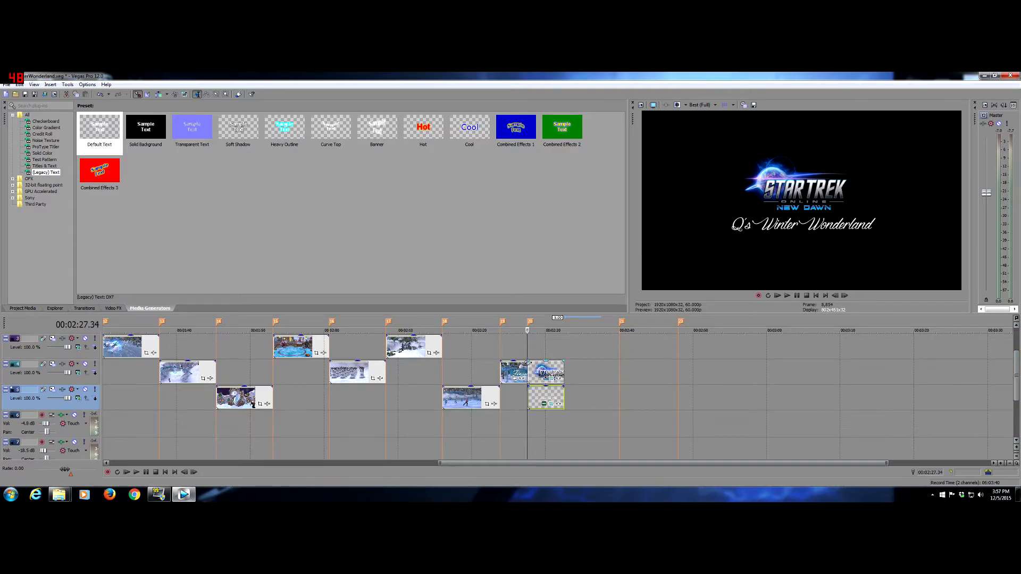
{"action": "left_click", "coordinate": [507, 415]}
{"action": "key", "text": "space"}
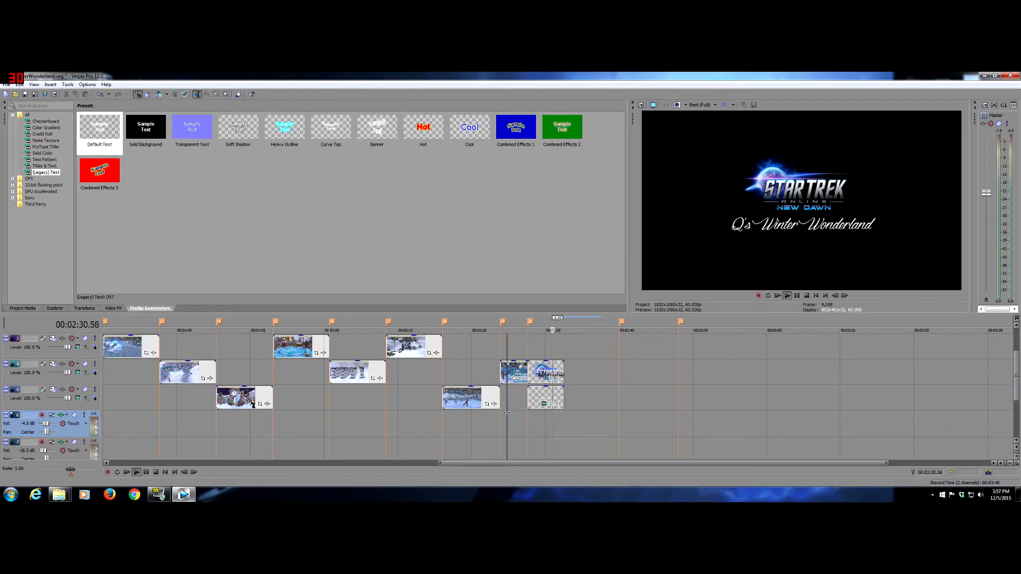
{"action": "key", "text": "space"}
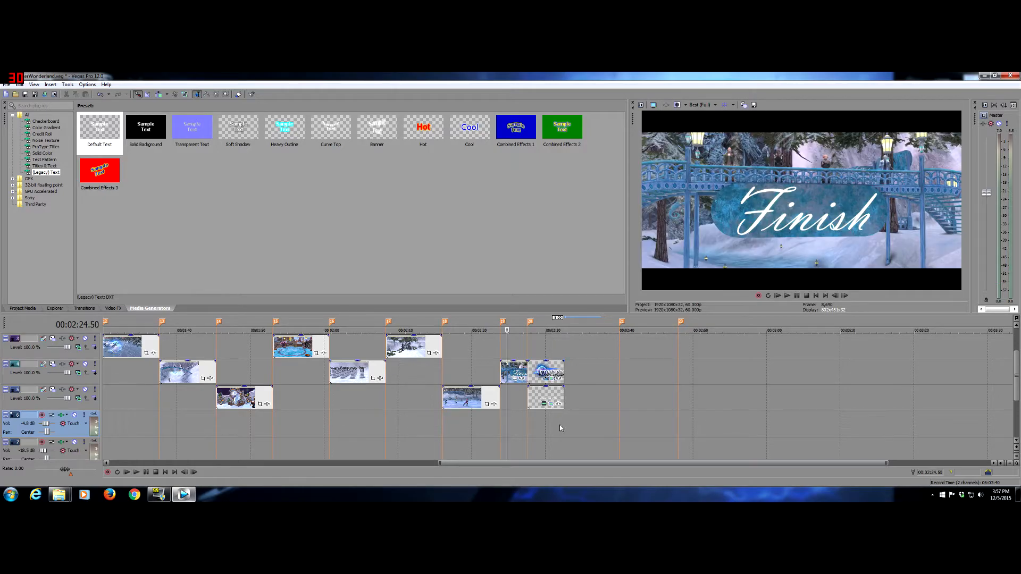
Check where the music track ends relative to the logo and title events, playing its final moments
{"action": "left_click_drag", "start_coordinate": [1014, 374], "coordinate": [1015, 394]}
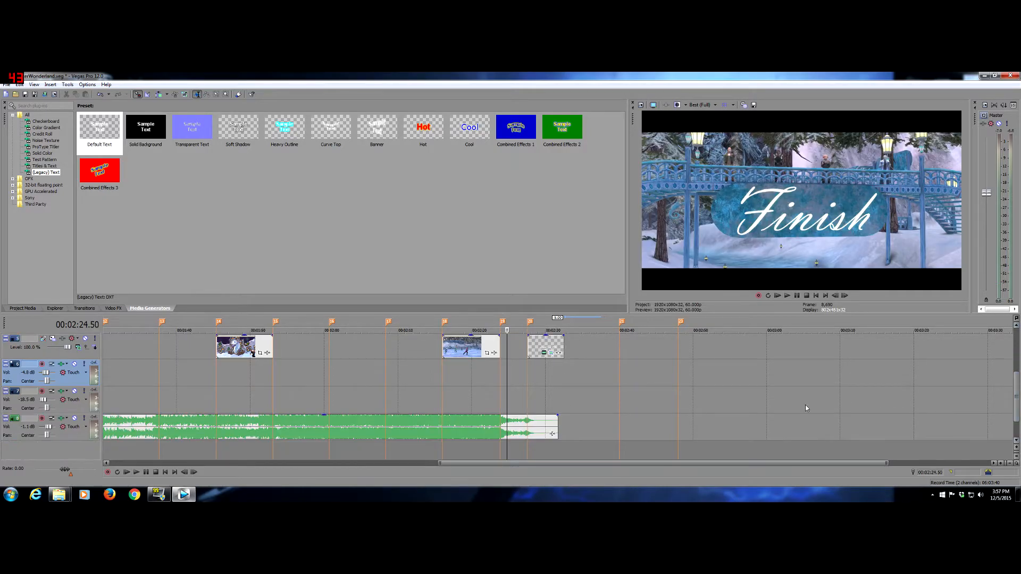
{"action": "left_click", "coordinate": [562, 404]}
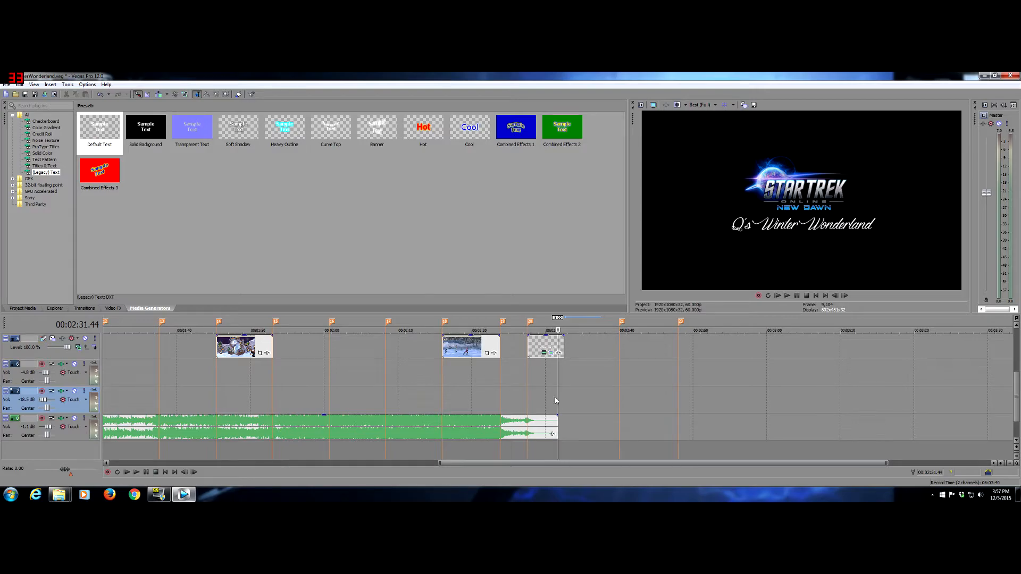
{"action": "left_click", "coordinate": [549, 406]}
{"action": "key", "text": "space"}
{"action": "key", "text": "space"}
{"action": "scroll", "coordinate": [589, 396], "scroll_direction": "up", "scroll_amount": 2}
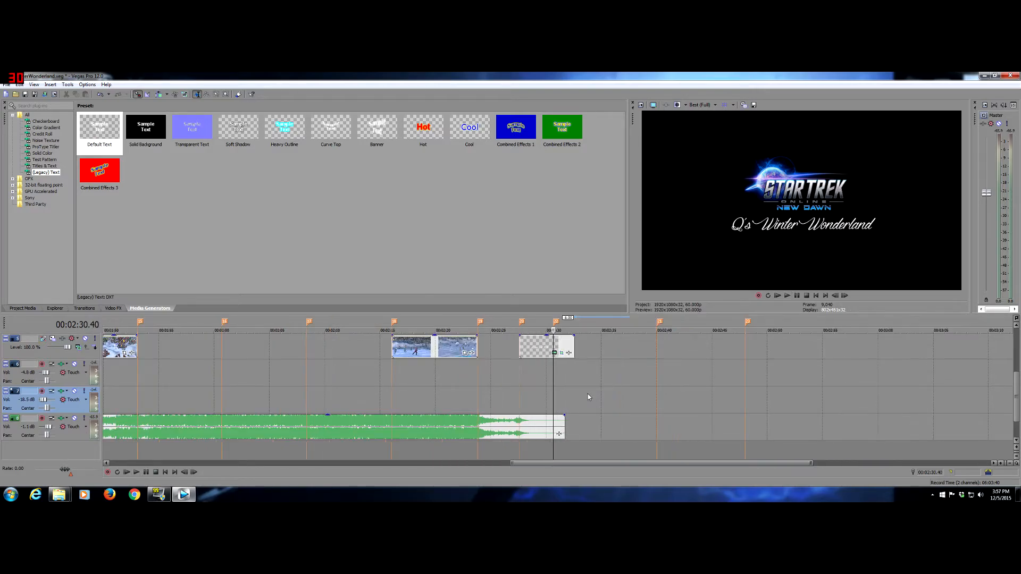
{"action": "scroll", "coordinate": [1016, 396], "scroll_direction": "up", "scroll_amount": 2}
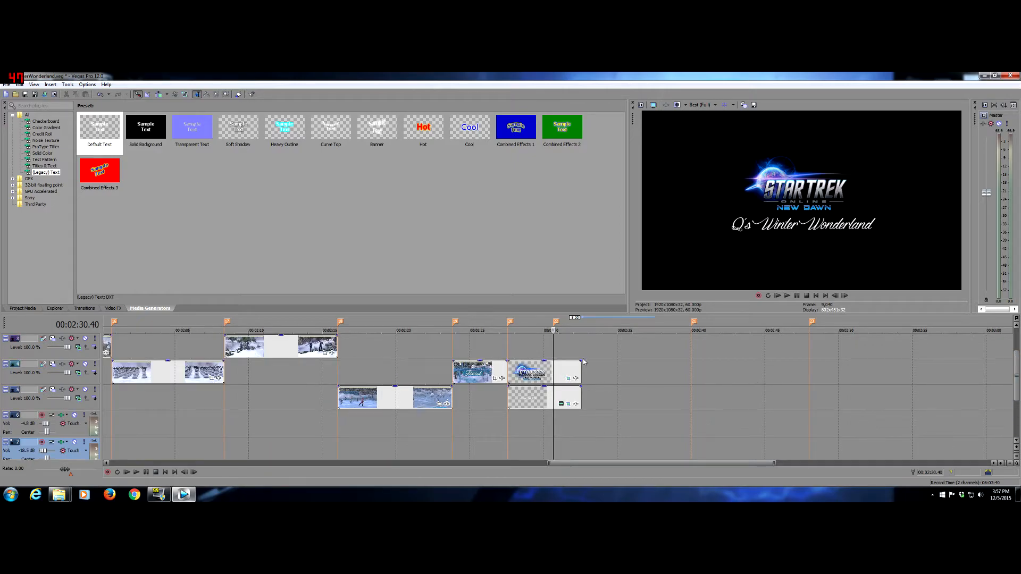
Add fade-outs to the ending logo and title events, starting at the playhead at 2:30.40 and running to their ends
{"action": "left_click_drag", "start_coordinate": [582, 361], "coordinate": [554, 389]}
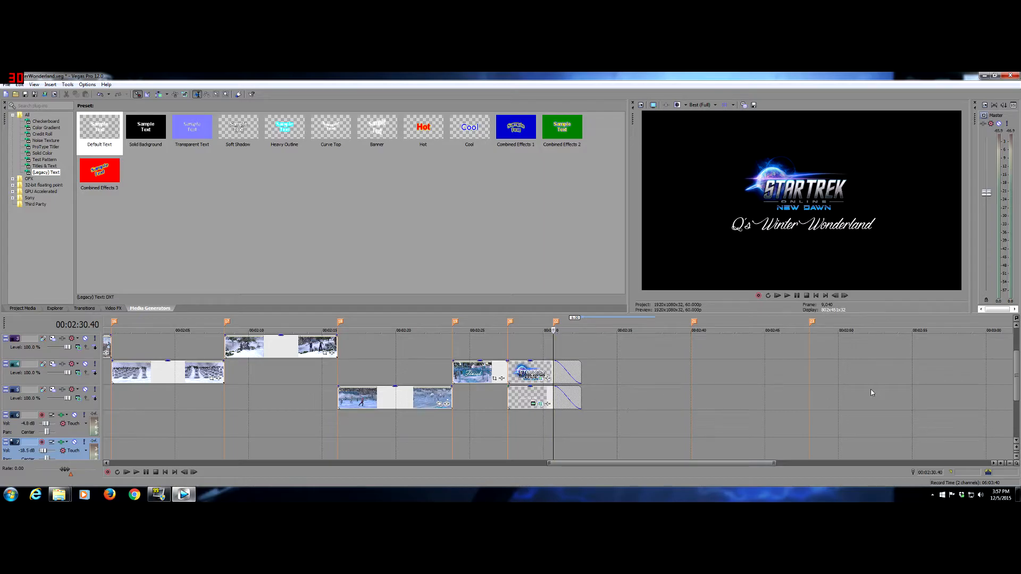
{"action": "left_click", "coordinate": [112, 309]}
{"action": "left_click", "coordinate": [84, 309]}
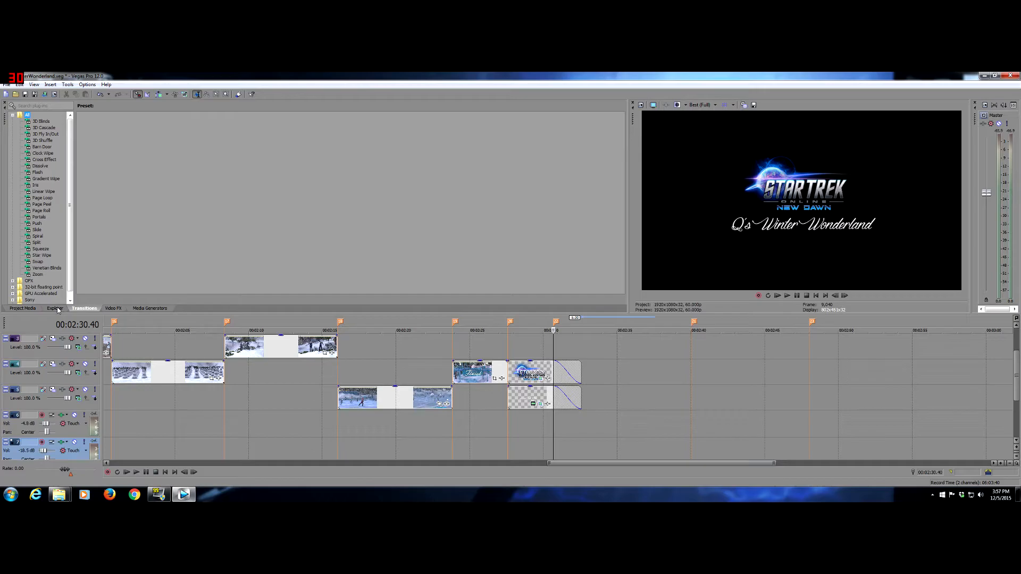
Recolor the "Q's Winter Wonderland" title text red after trying pink and green shades
{"action": "left_click", "coordinate": [532, 404]}
{"action": "key", "text": "ctrl+a"}
{"action": "left_click", "coordinate": [306, 213]}
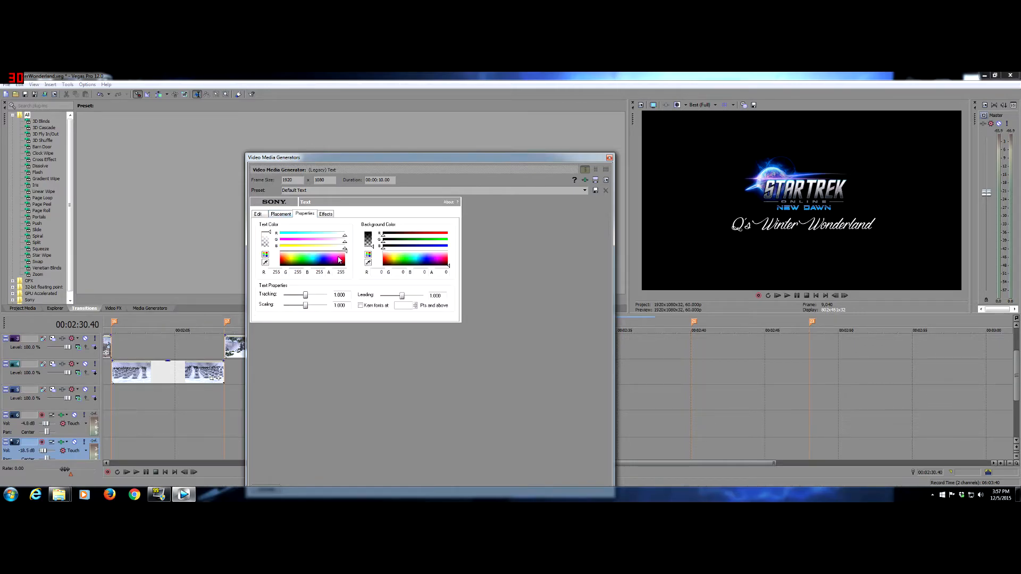
{"action": "left_click", "coordinate": [341, 256]}
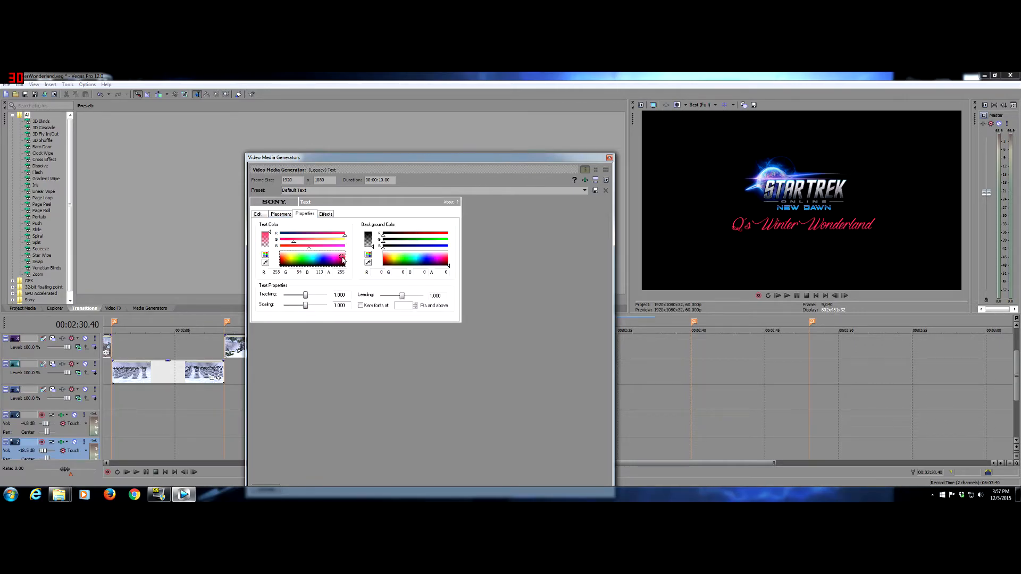
{"action": "left_click", "coordinate": [284, 259]}
{"action": "left_click", "coordinate": [300, 258]}
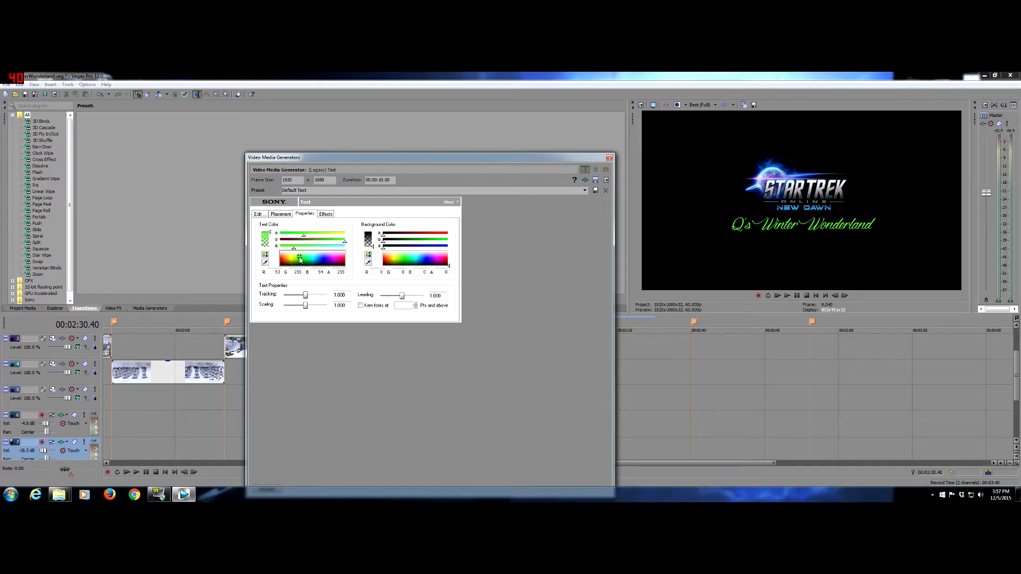
{"action": "left_click", "coordinate": [344, 259]}
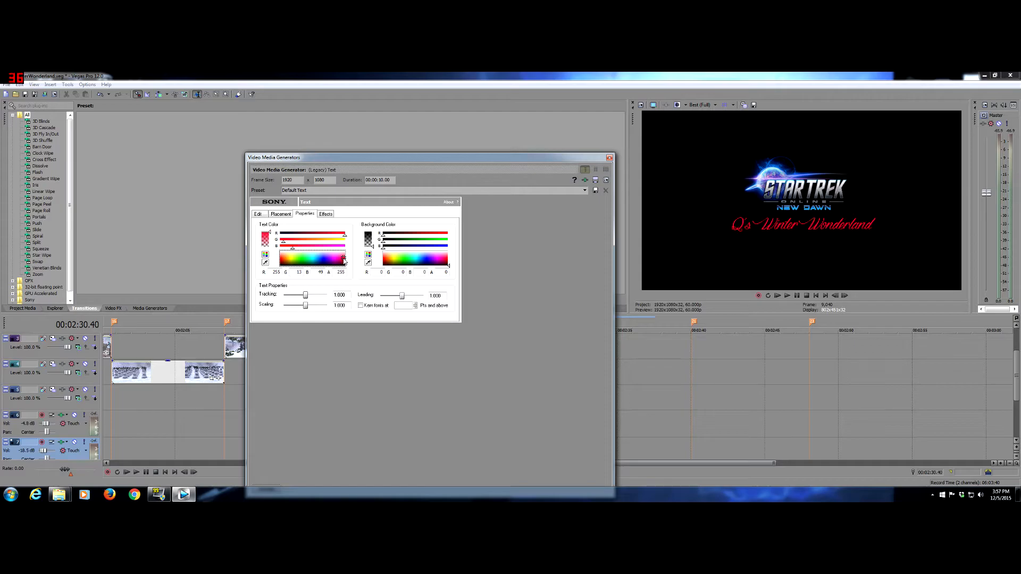
{"action": "left_click", "coordinate": [609, 157]}
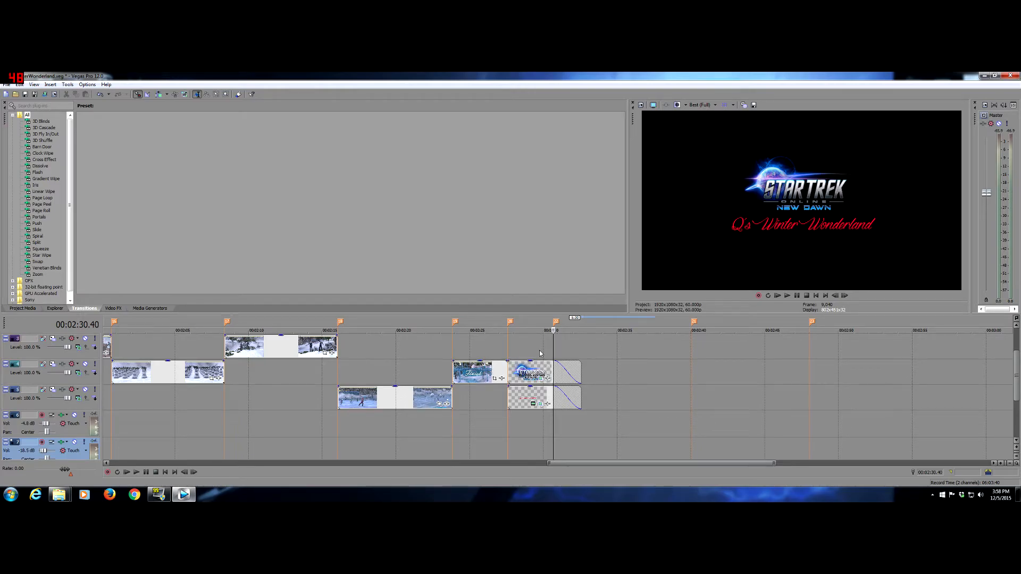
Add a Soft Clouds noise texture at 2:27.34 on the track above the logo and trim it to the logo's end
{"action": "left_click", "coordinate": [508, 350]}
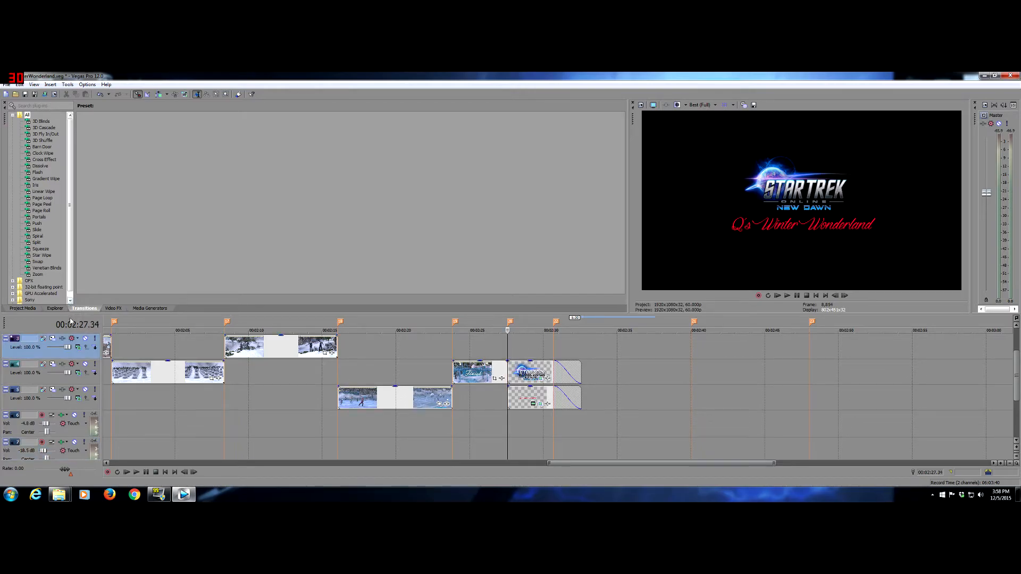
{"action": "left_click", "coordinate": [114, 308]}
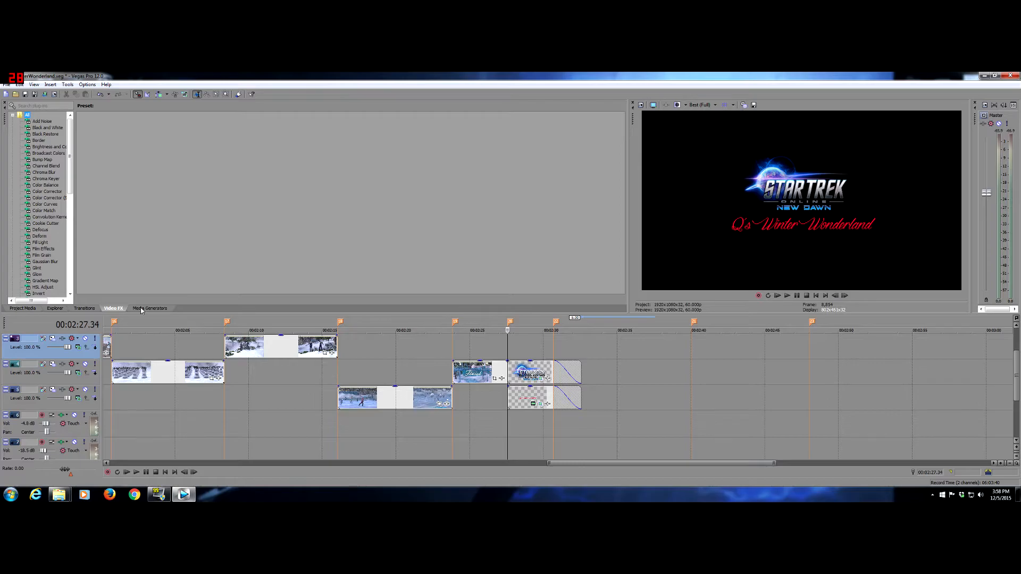
{"action": "left_click", "coordinate": [142, 309]}
{"action": "left_click", "coordinate": [48, 141]}
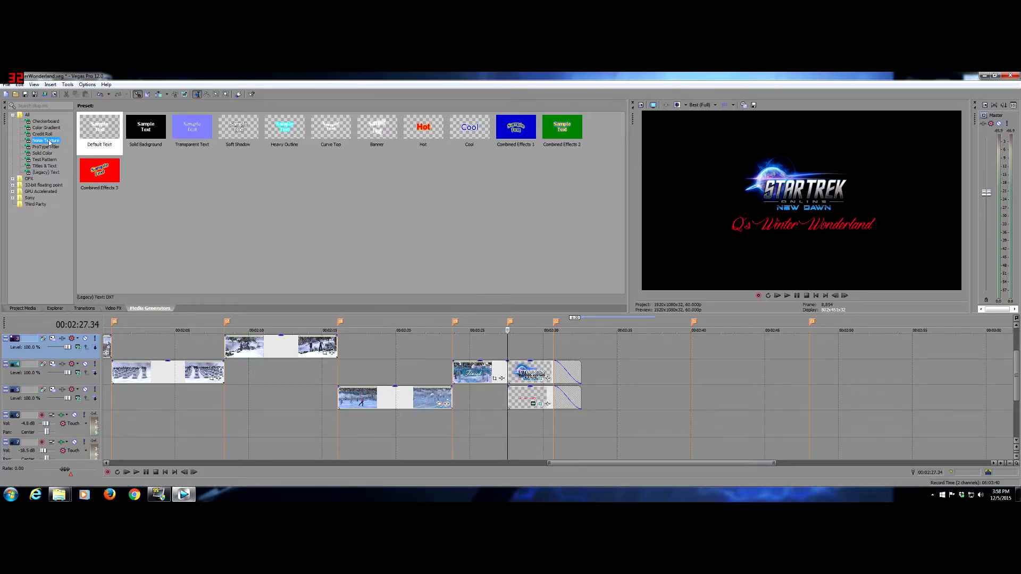
{"action": "left_click", "coordinate": [189, 153]}
{"action": "left_click_drag", "start_coordinate": [192, 124], "coordinate": [513, 345]}
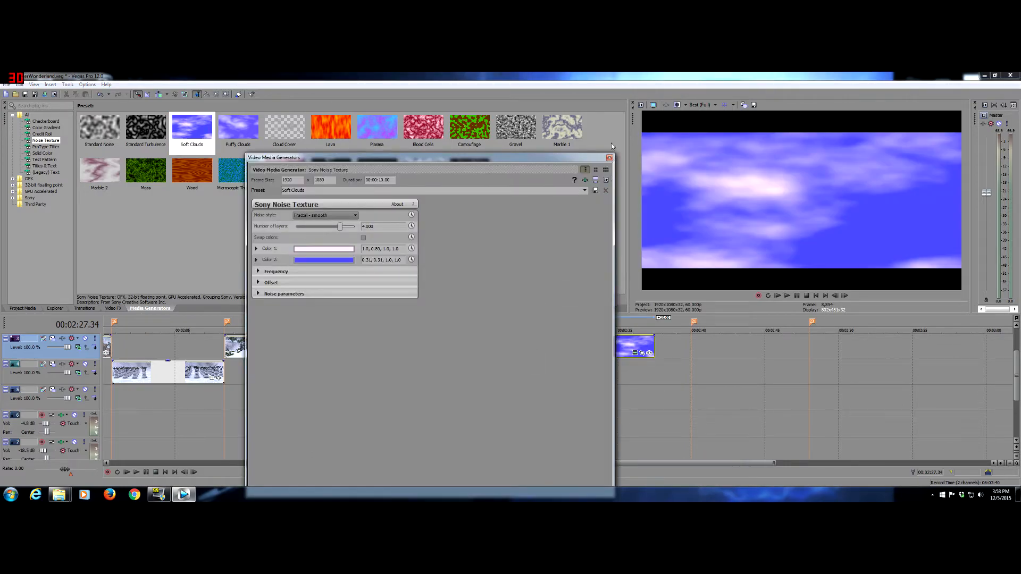
{"action": "left_click", "coordinate": [609, 158]}
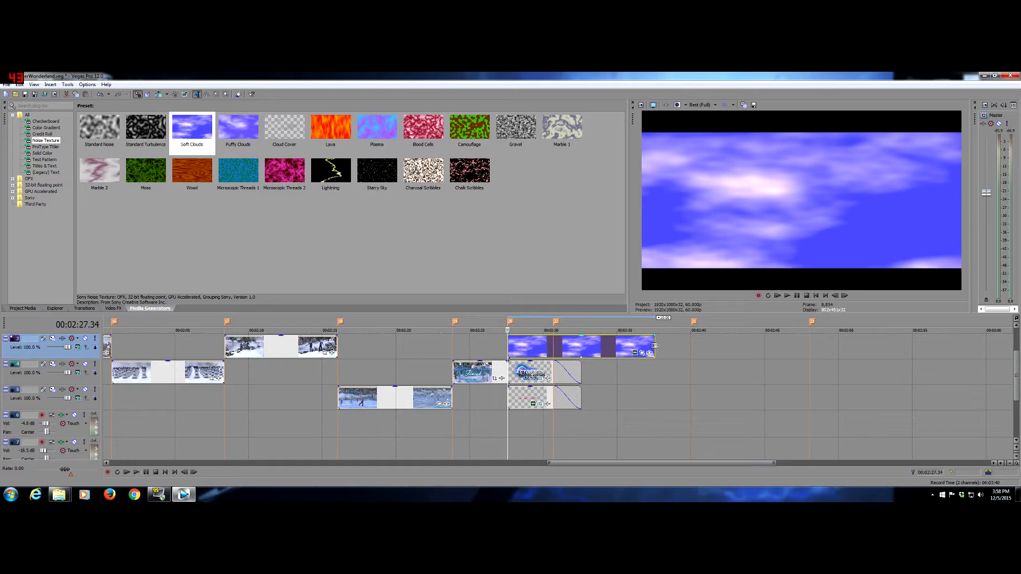
{"action": "left_click_drag", "start_coordinate": [655, 345], "coordinate": [582, 346]}
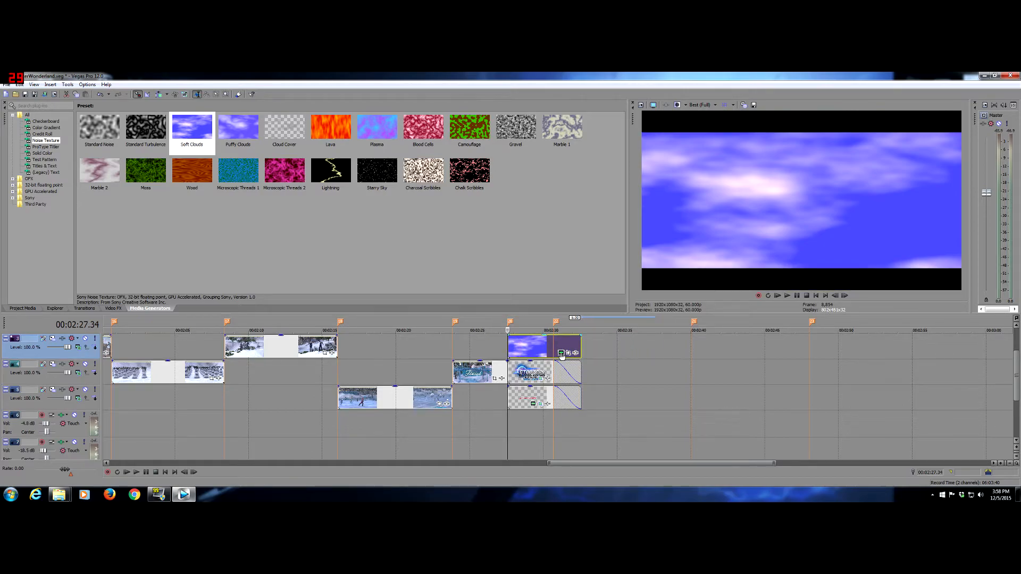
Make the noise texture's Color 2 fully transparent and set its X and Y frequency to 30
{"action": "left_click", "coordinate": [561, 353]}
{"action": "left_click", "coordinate": [256, 260]}
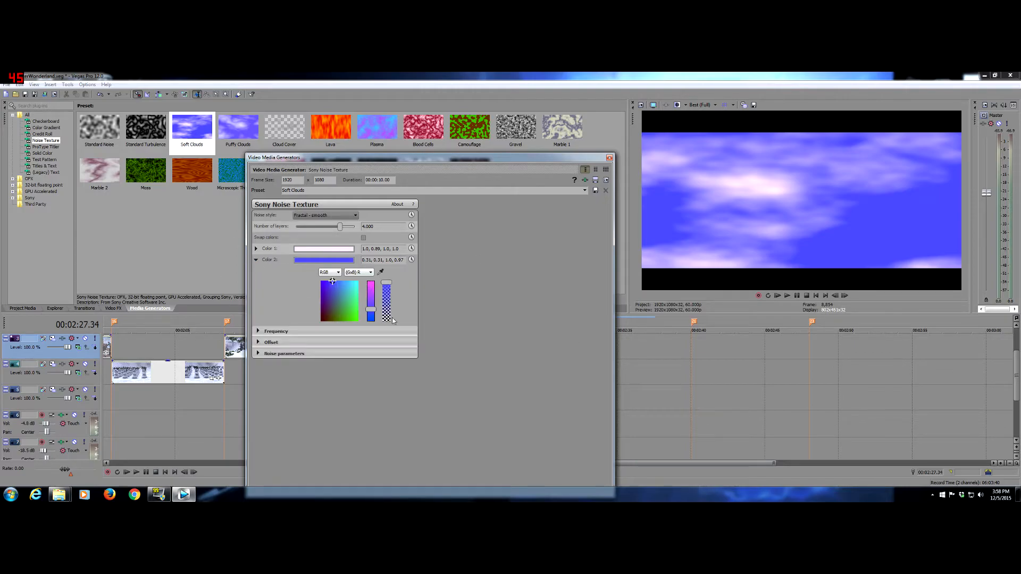
{"action": "left_click_drag", "start_coordinate": [387, 281], "coordinate": [386, 323]}
{"action": "left_click", "coordinate": [259, 332]}
{"action": "left_click_drag", "start_coordinate": [299, 342], "coordinate": [354, 353]}
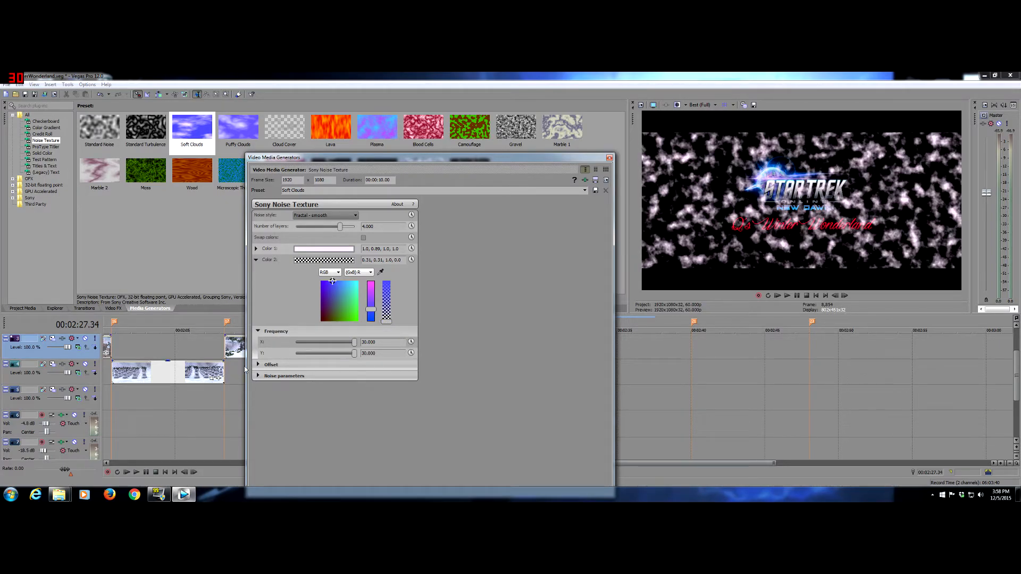
Thin the noise texture into sparse snowflakes by setting its noise parameters to Min 0.150 and Max 0.410
{"action": "left_click", "coordinate": [258, 364]}
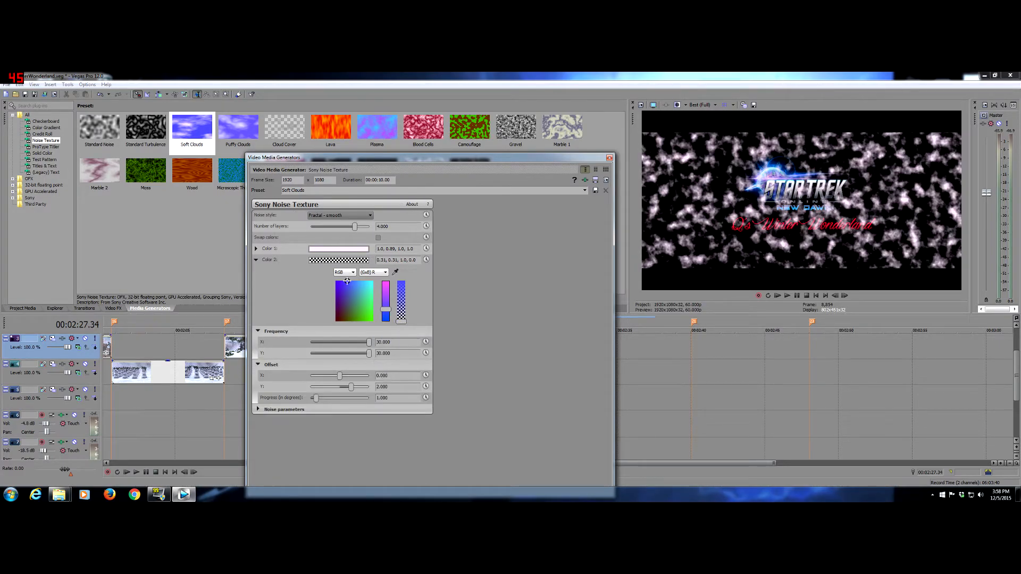
{"action": "left_click", "coordinate": [258, 410]}
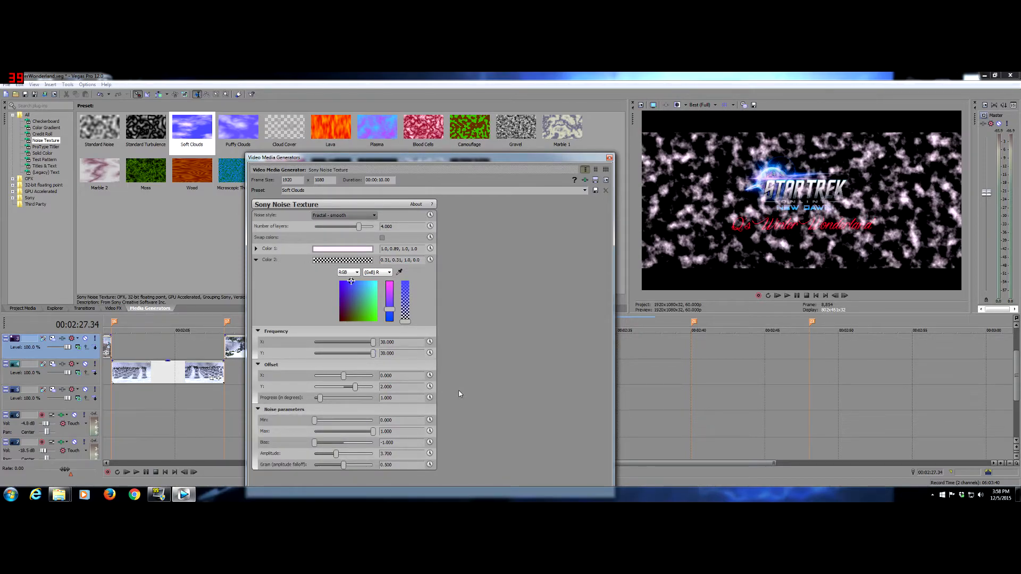
{"action": "left_click", "coordinate": [387, 420]}
{"action": "key", "text": "Tab"}
{"action": "type", "text": "0."}
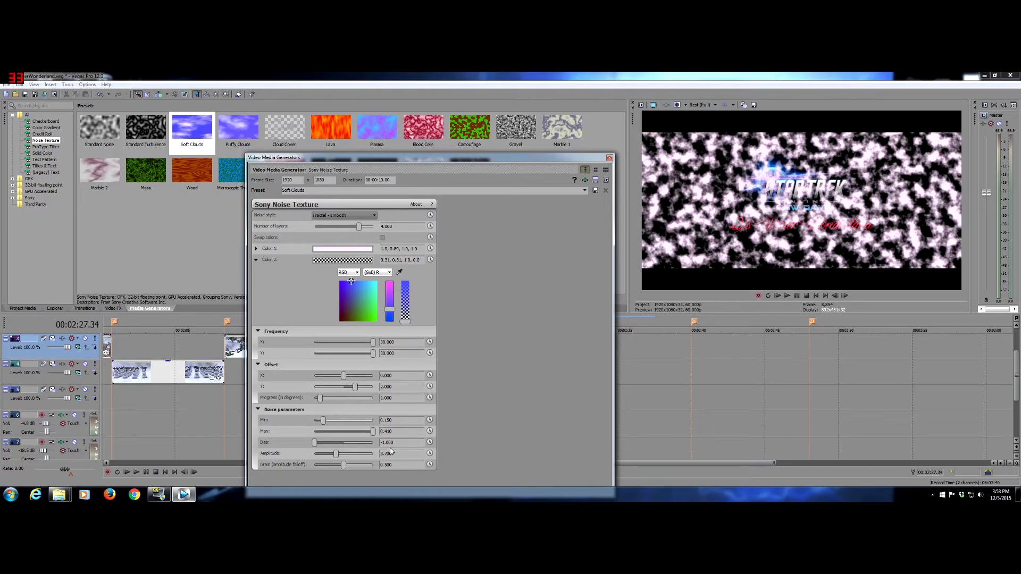
{"action": "key", "text": "Tab"}
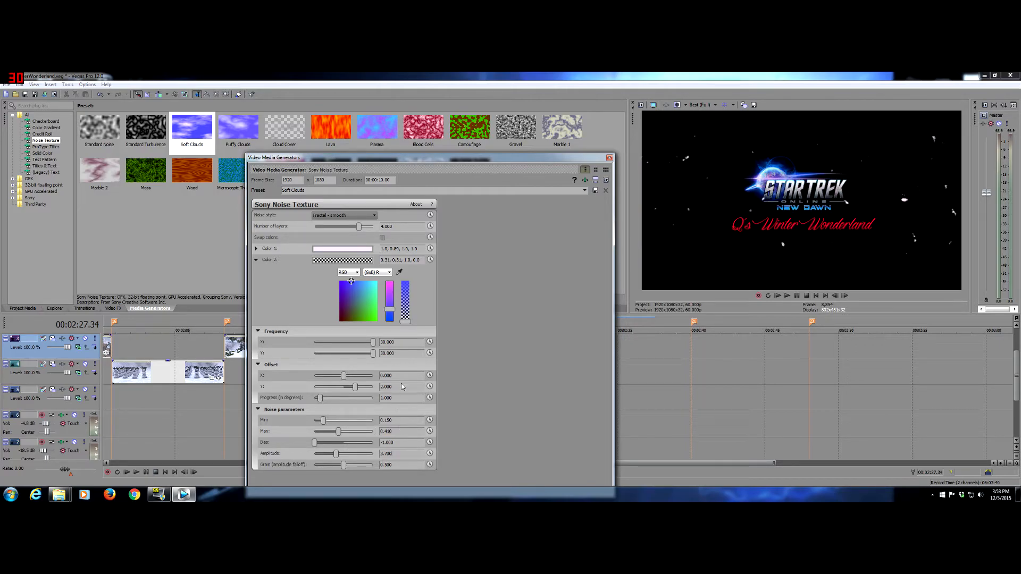
Set the noise texture's Y offset to about -0.034, enable its animation, and move that keyframe to the end of the effect timeline
{"action": "left_click_drag", "start_coordinate": [355, 390], "coordinate": [347, 390]}
{"action": "left_click", "coordinate": [429, 387]}
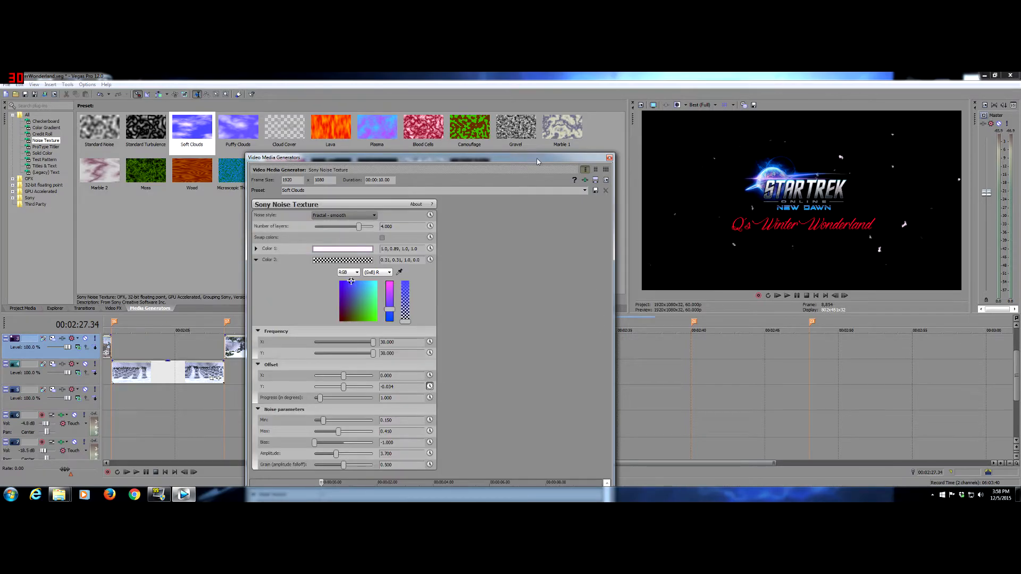
{"action": "left_click_drag", "start_coordinate": [537, 161], "coordinate": [545, 111]}
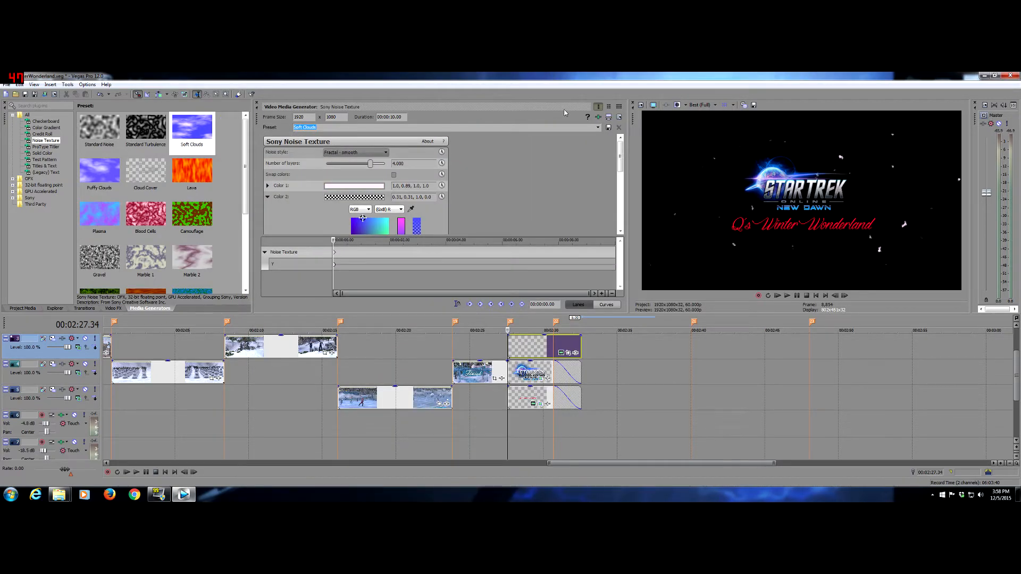
{"action": "left_click", "coordinate": [258, 110]}
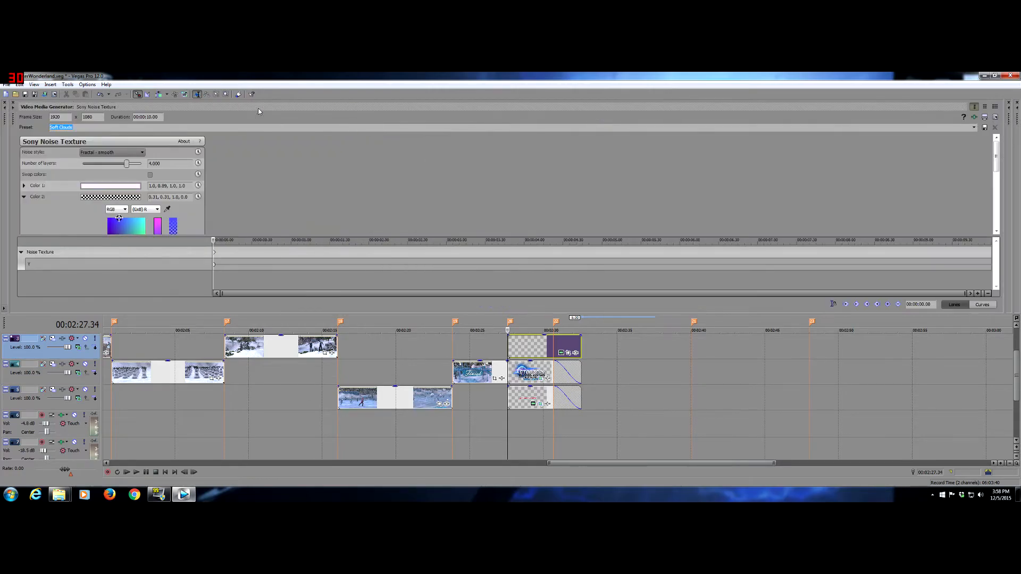
{"action": "left_click", "coordinate": [12, 108]}
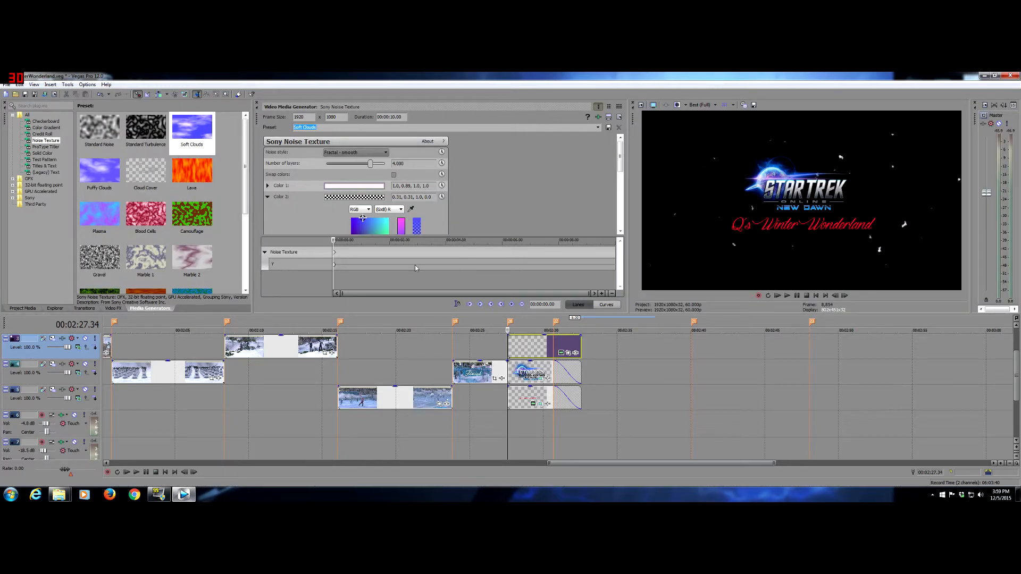
{"action": "left_click_drag", "start_coordinate": [332, 251], "coordinate": [630, 250]}
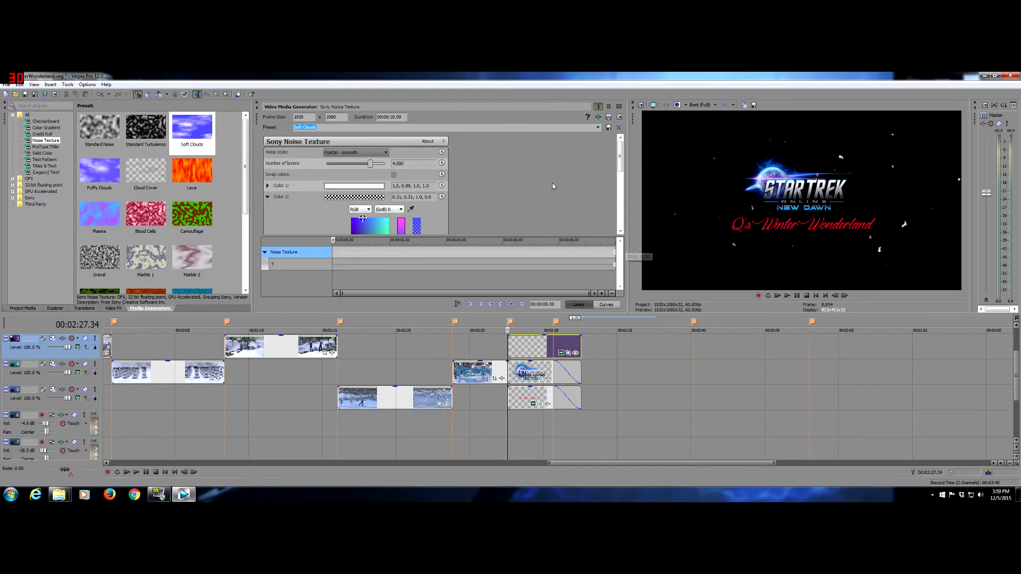
Set the Y offset to 2.000 at the start of the noise texture animation and return to the full preset list
{"action": "left_click_drag", "start_coordinate": [619, 154], "coordinate": [625, 203]}
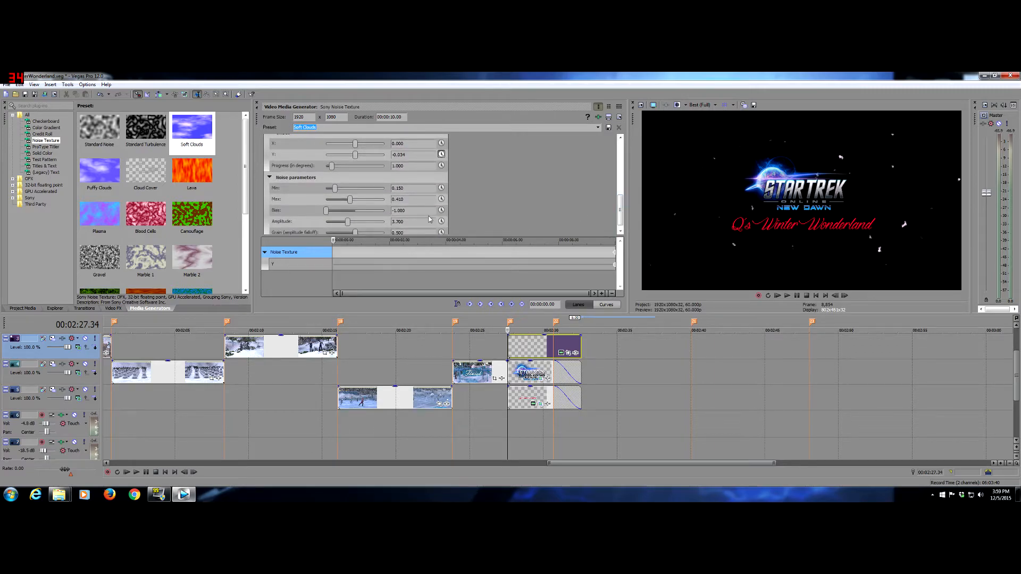
{"action": "left_click", "coordinate": [410, 155]}
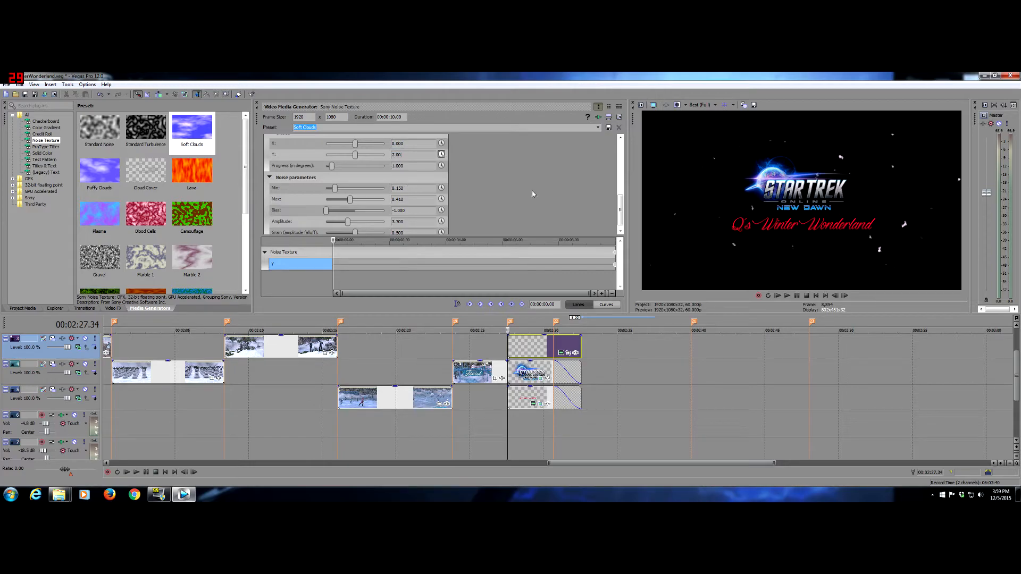
{"action": "key", "text": "shift+Tab"}
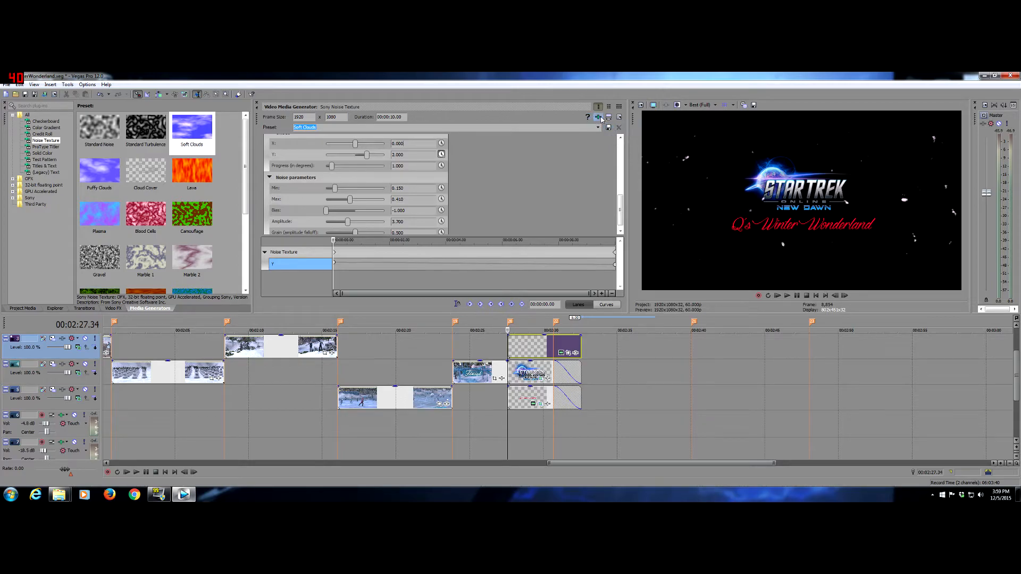
{"action": "left_click", "coordinate": [257, 104]}
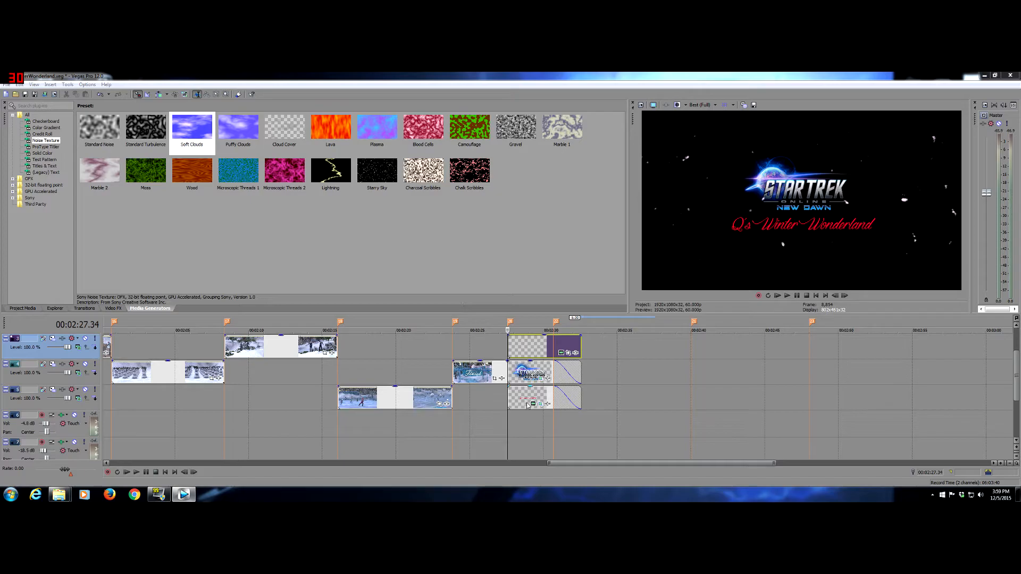
Play the ending from just before the logo appears to check the falling snow over the logo and title
{"action": "left_click", "coordinate": [508, 425]}
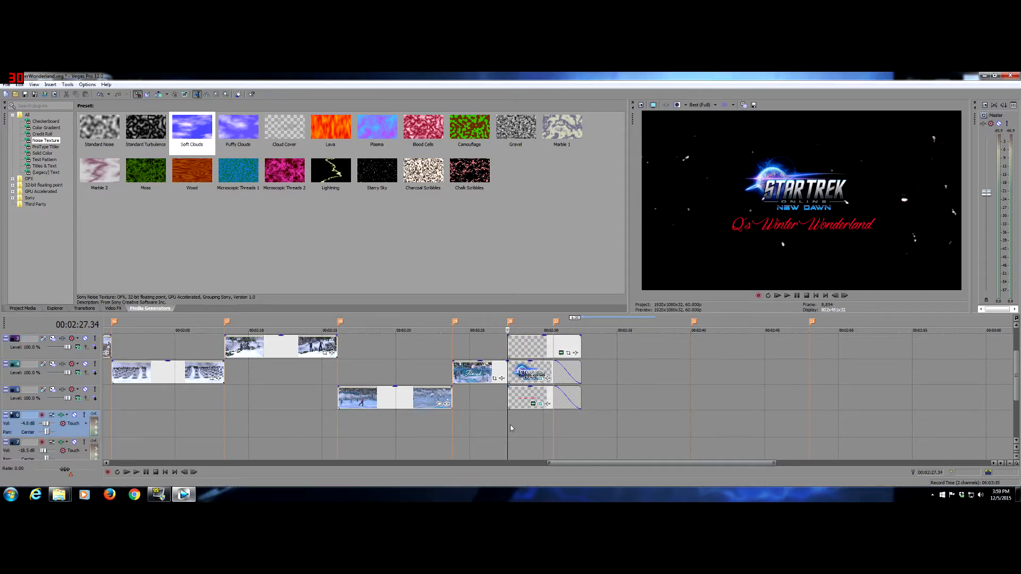
{"action": "left_click", "coordinate": [495, 424]}
{"action": "key", "text": "space"}
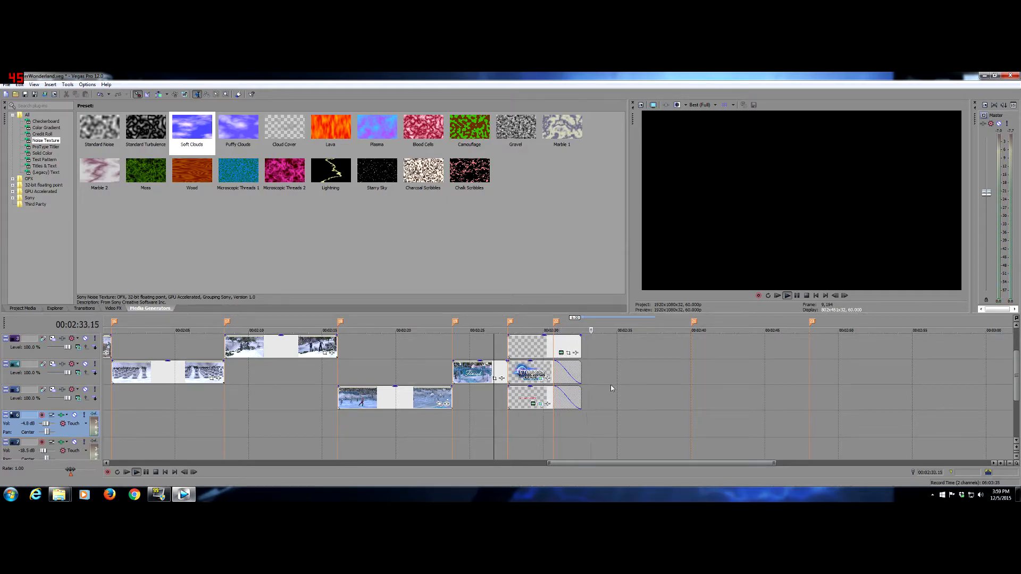
{"action": "key", "text": "space"}
Fade out the end of the snow texture event with the logo and title, and play back the ending to check it
{"action": "left_click_drag", "start_coordinate": [582, 336], "coordinate": [564, 335]}
{"action": "left_click", "coordinate": [529, 437]}
{"action": "key", "text": "space"}
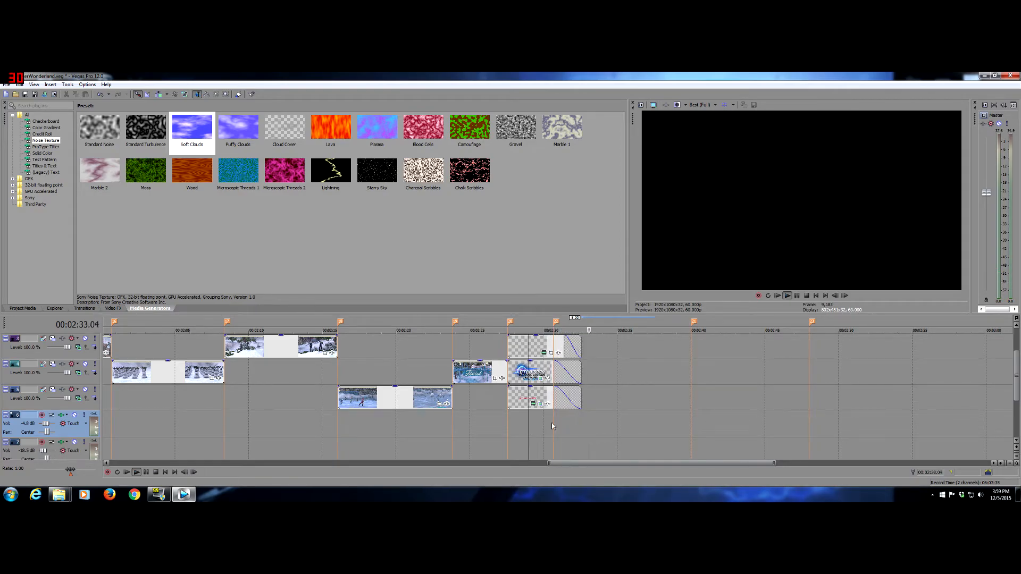
{"action": "key", "text": "space"}
{"action": "key", "text": "space"}
{"action": "key", "text": "space"}
{"action": "key", "text": "space"}
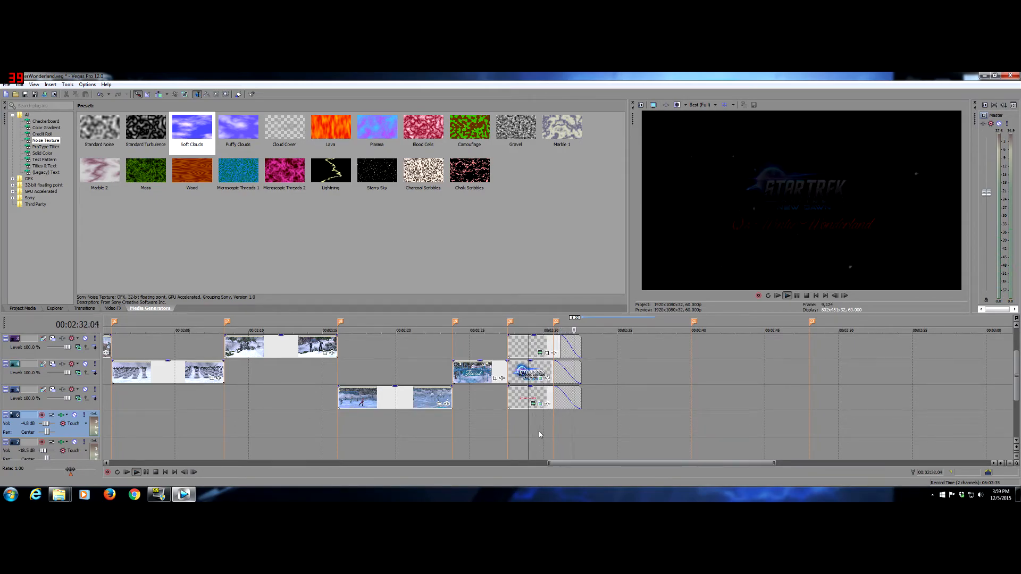
{"action": "key", "text": "space"}
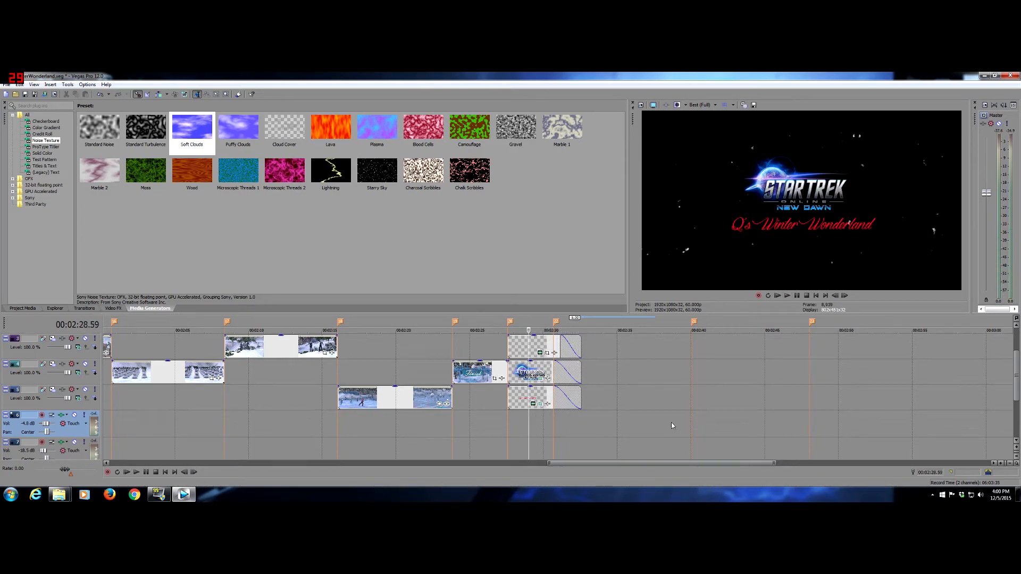
Review the layout of the whole project timeline from the intro to the ending, including the audio tracks
{"action": "scroll", "coordinate": [641, 409], "scroll_direction": "down", "scroll_amount": 5}
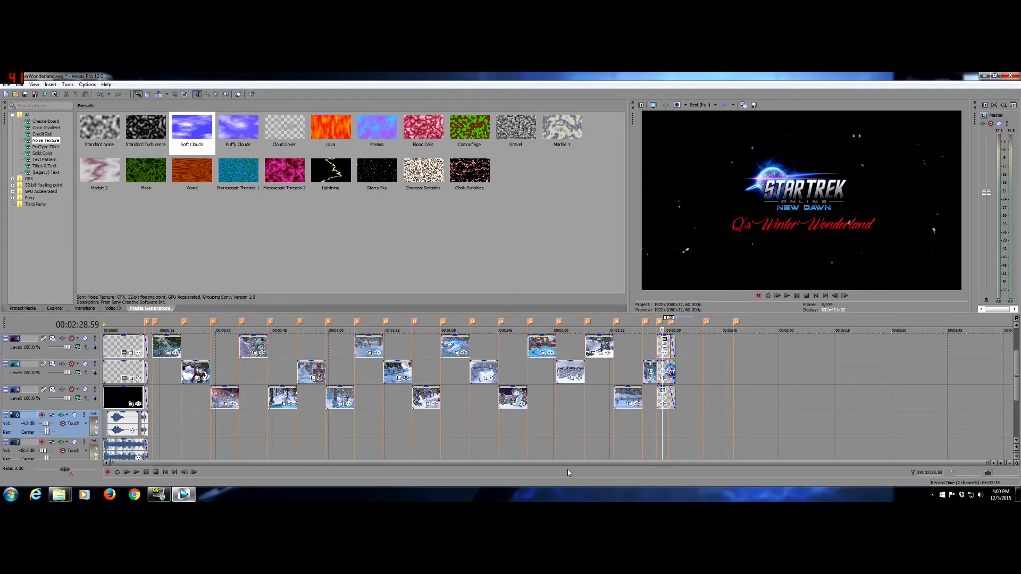
{"action": "left_click_drag", "start_coordinate": [503, 465], "coordinate": [456, 465]}
{"action": "mouse_move", "coordinate": [1015, 384]}
{"action": "left_mouse_down"}
{"action": "mouse_move", "coordinate": [1015, 396]}
{"action": "mouse_move", "coordinate": [1018, 350]}
{"action": "mouse_move", "coordinate": [1019, 379]}
{"action": "left_mouse_up"}
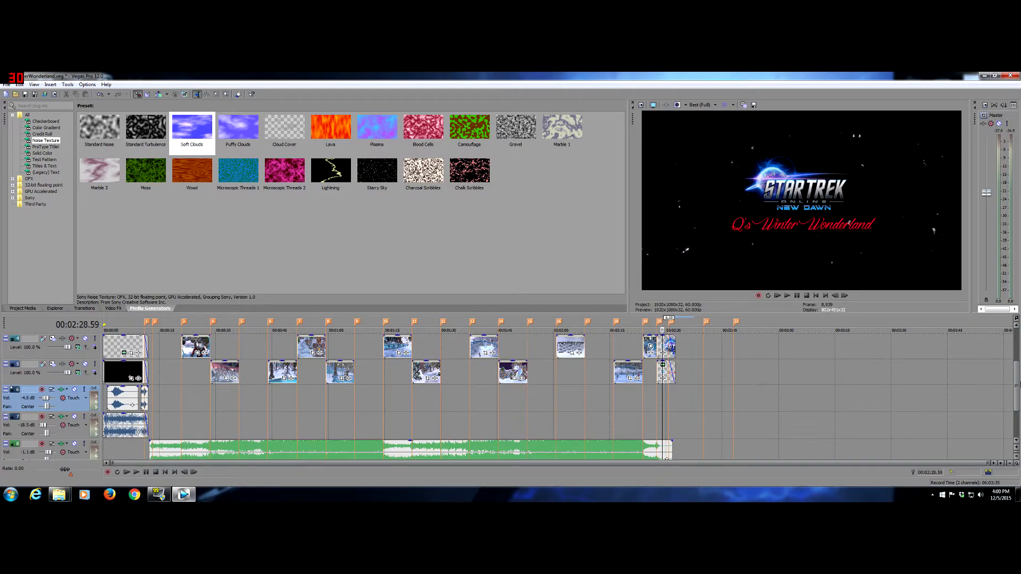
Cut the letterbox overlay at 00:02:32.34 and delete all its pieces beyond the end of the video
{"action": "left_click", "coordinate": [675, 393]}
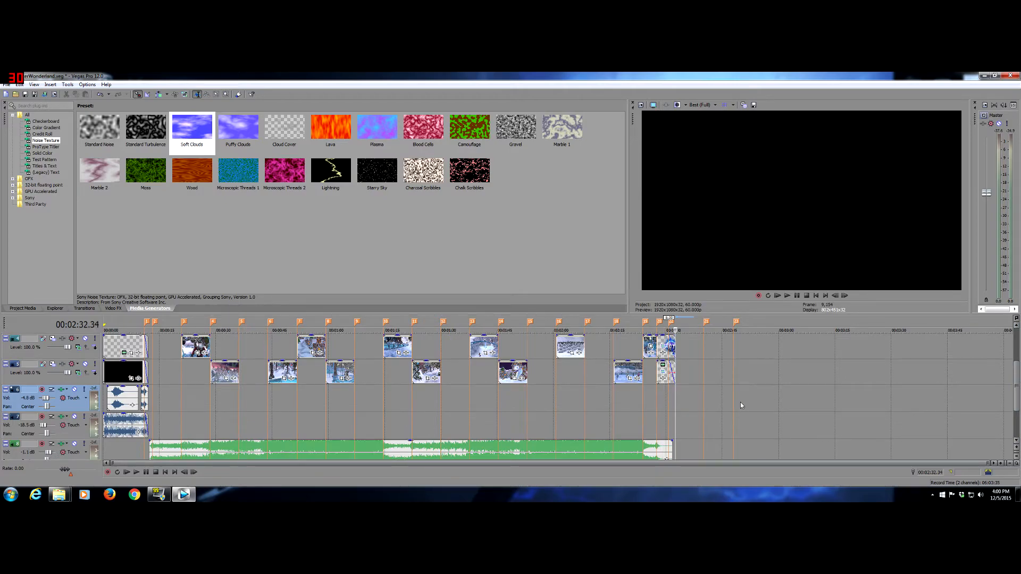
{"action": "left_click_drag", "start_coordinate": [1017, 385], "coordinate": [1017, 356]}
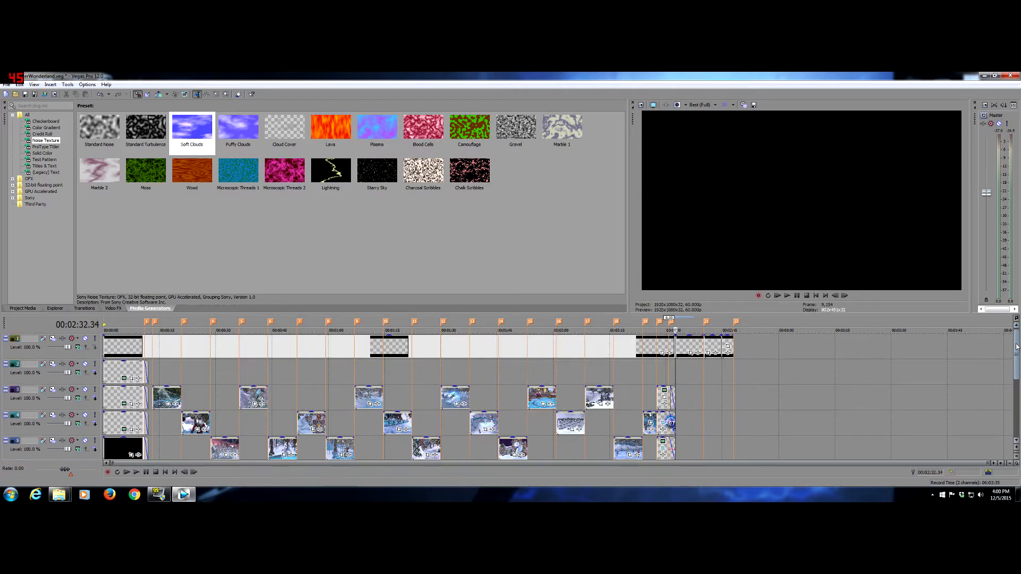
{"action": "left_click", "coordinate": [683, 346]}
{"action": "key", "text": "Delete"}
{"action": "left_click", "coordinate": [713, 347]}
{"action": "key", "text": "Delete"}
{"action": "left_click", "coordinate": [729, 347]}
{"action": "left_click", "coordinate": [677, 364]}
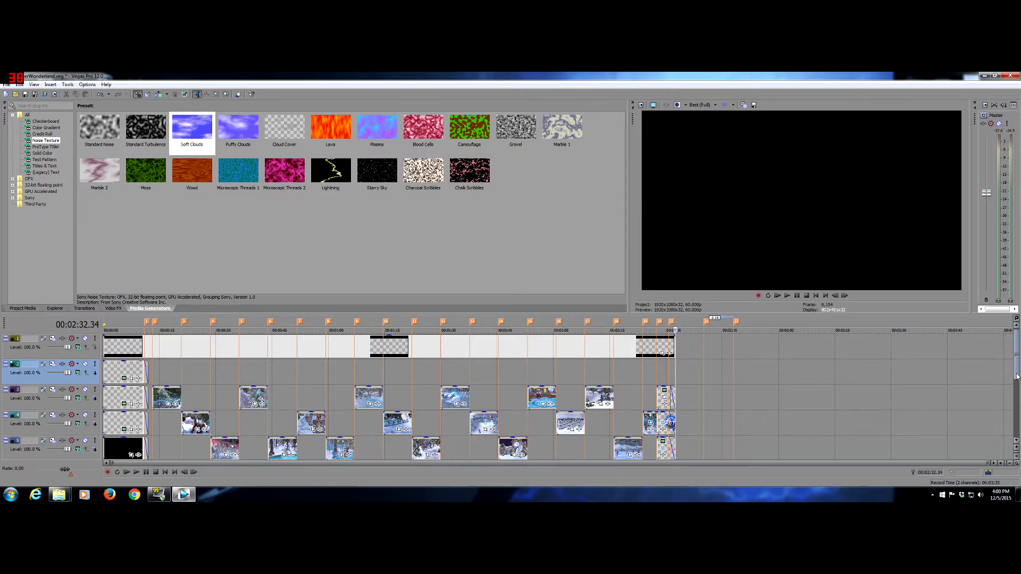
Look over the tracks and preview the gameplay clips one by one, from the Start sign to the frozen lake clip at about 00:01:10
{"action": "scroll", "coordinate": [1017, 389], "scroll_direction": "down", "scroll_amount": 2}
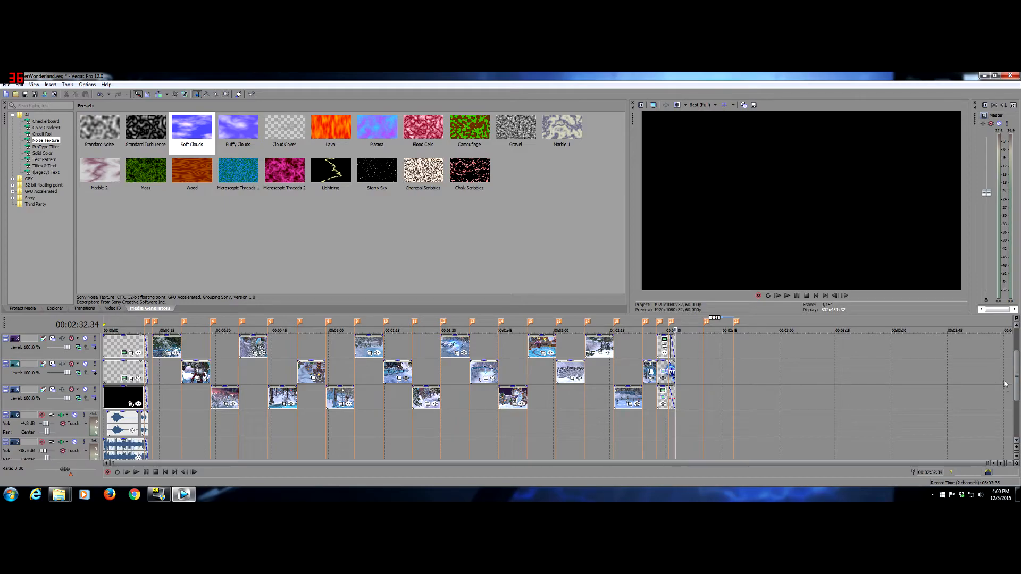
{"action": "left_click_drag", "start_coordinate": [1016, 384], "coordinate": [1017, 379]}
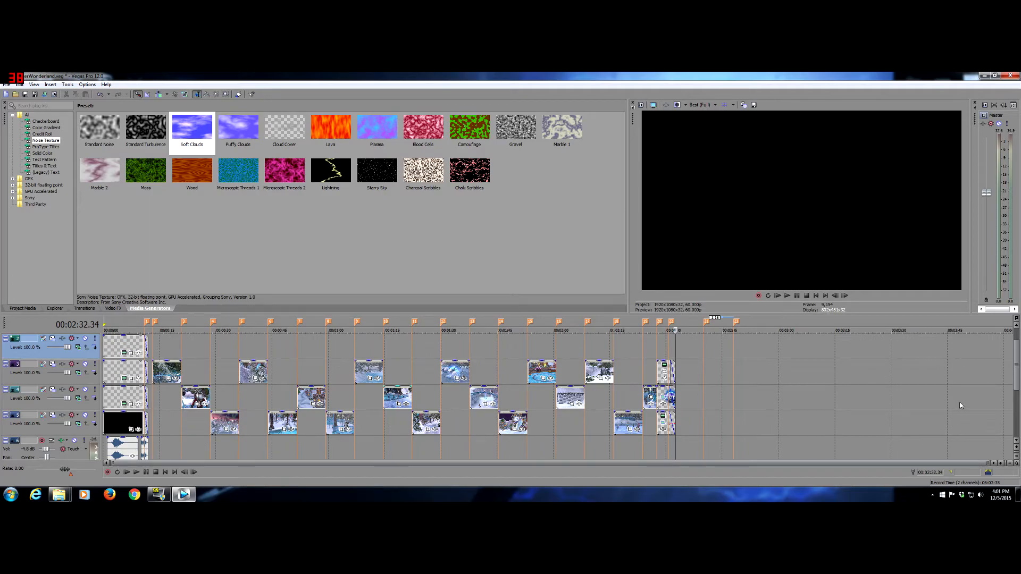
{"action": "left_click_drag", "start_coordinate": [1016, 372], "coordinate": [1016, 399]}
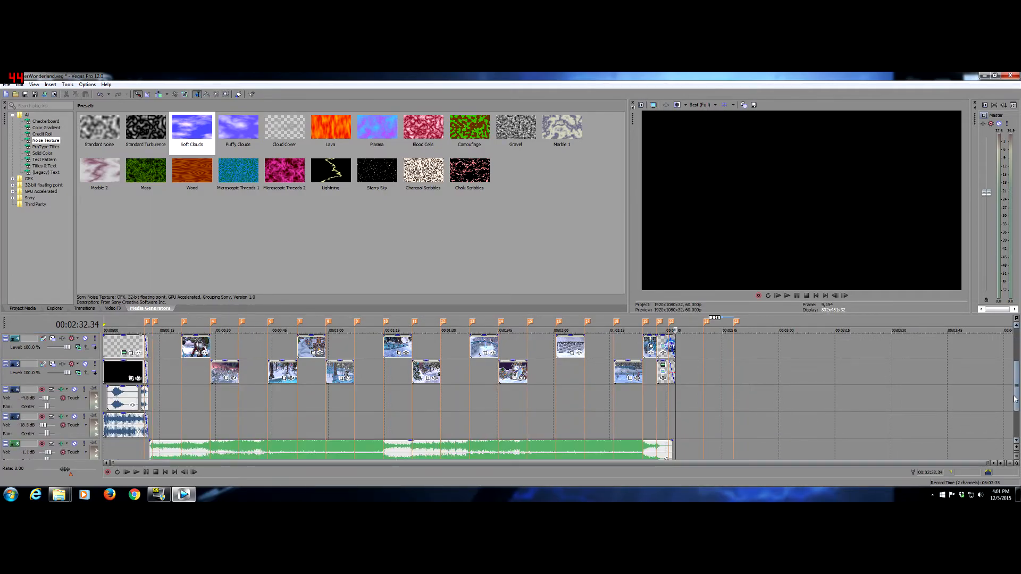
{"action": "scroll", "coordinate": [1016, 407], "scroll_direction": "down", "scroll_amount": 1}
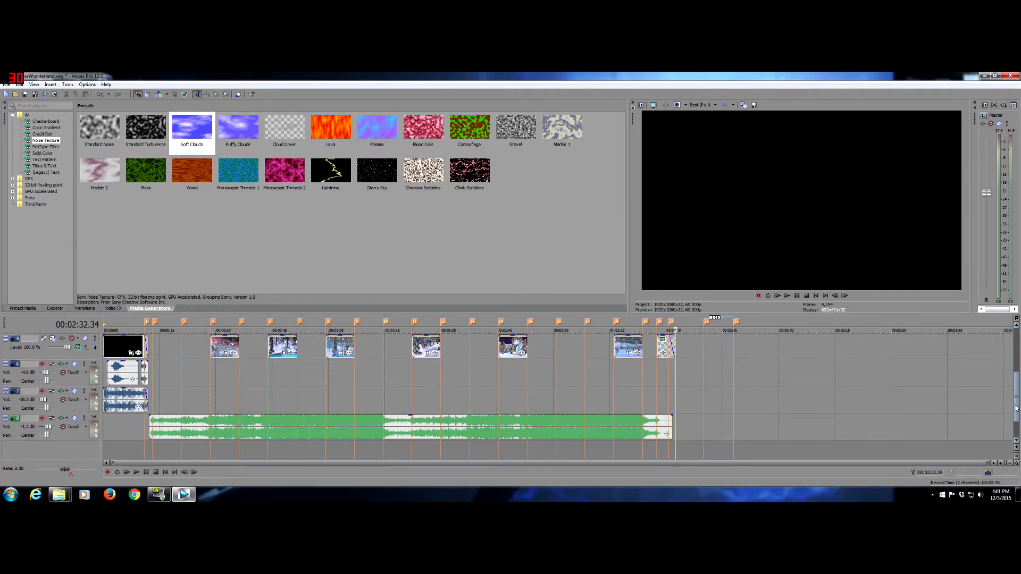
{"action": "mouse_move", "coordinate": [1016, 407]}
{"action": "left_mouse_down"}
{"action": "mouse_move", "coordinate": [1015, 367]}
{"action": "mouse_move", "coordinate": [1016, 389]}
{"action": "left_mouse_up"}
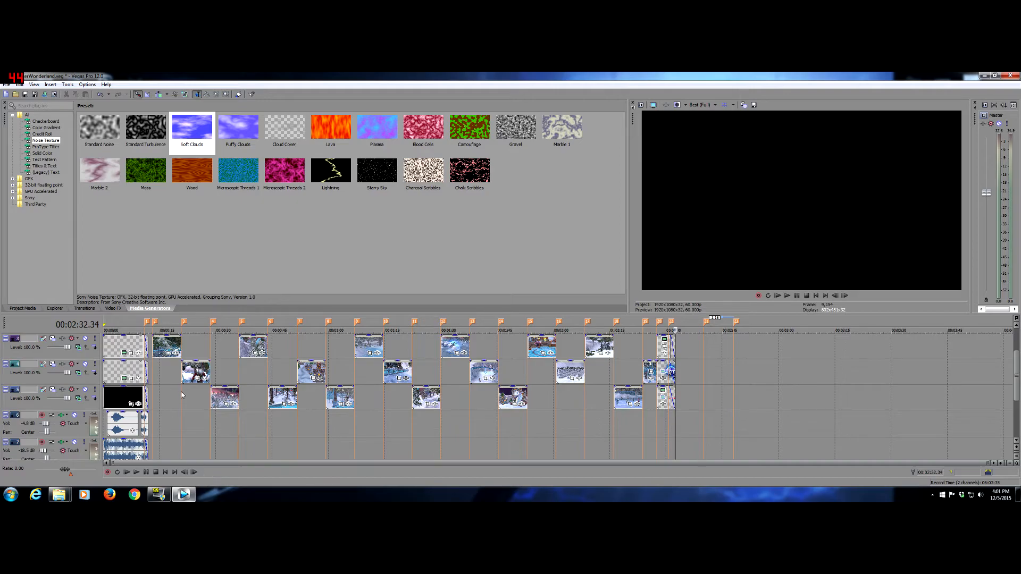
{"action": "left_click", "coordinate": [165, 382]}
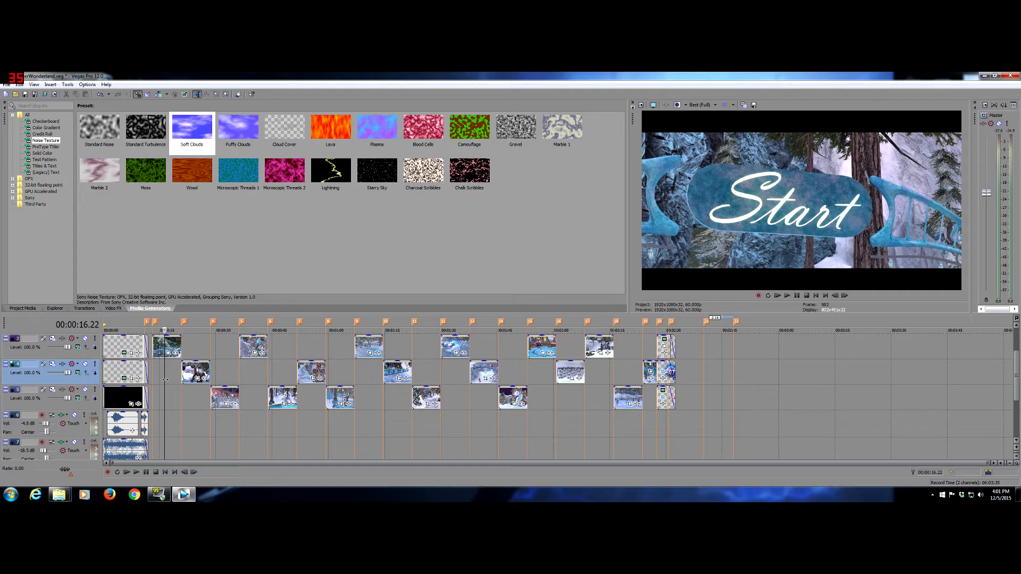
{"action": "left_click", "coordinate": [193, 397]}
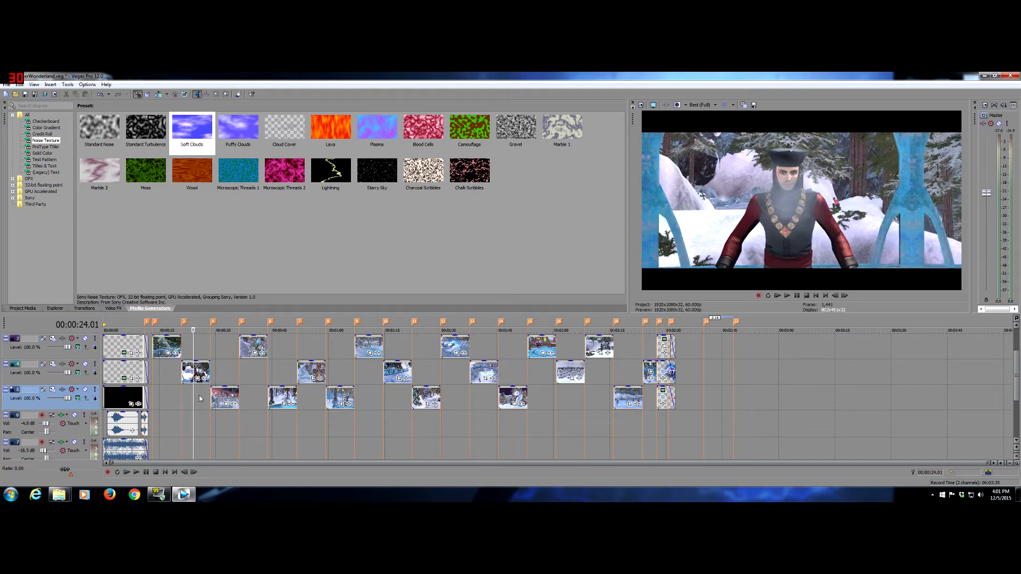
{"action": "left_click", "coordinate": [165, 396]}
{"action": "left_click", "coordinate": [194, 400]}
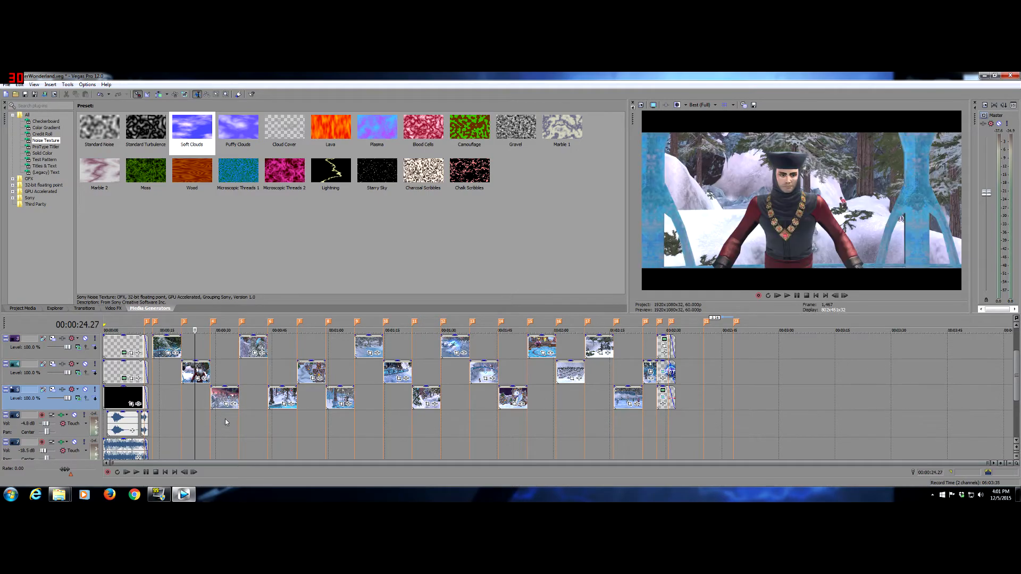
{"action": "left_click", "coordinate": [224, 419]}
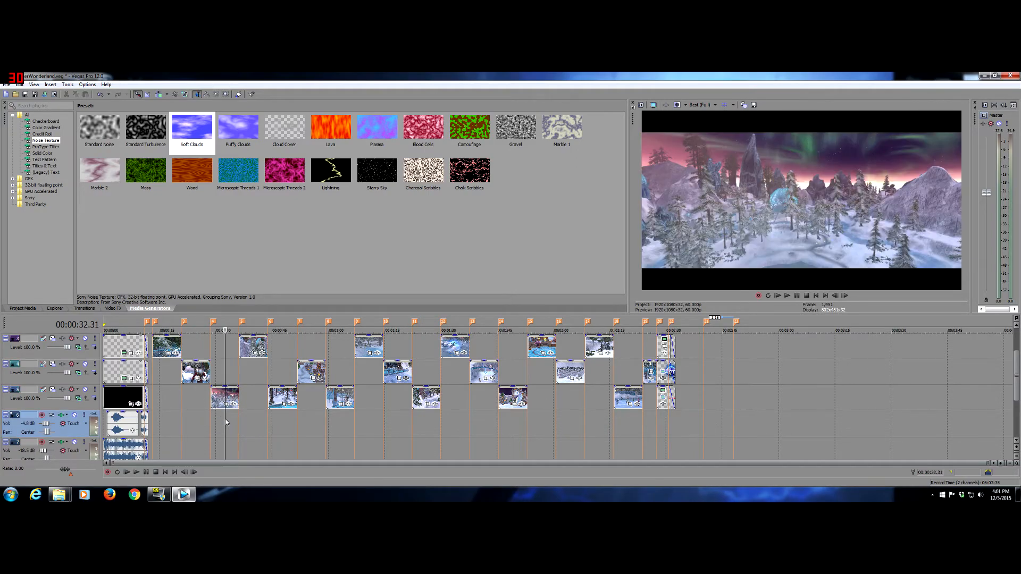
{"action": "left_click", "coordinate": [254, 410]}
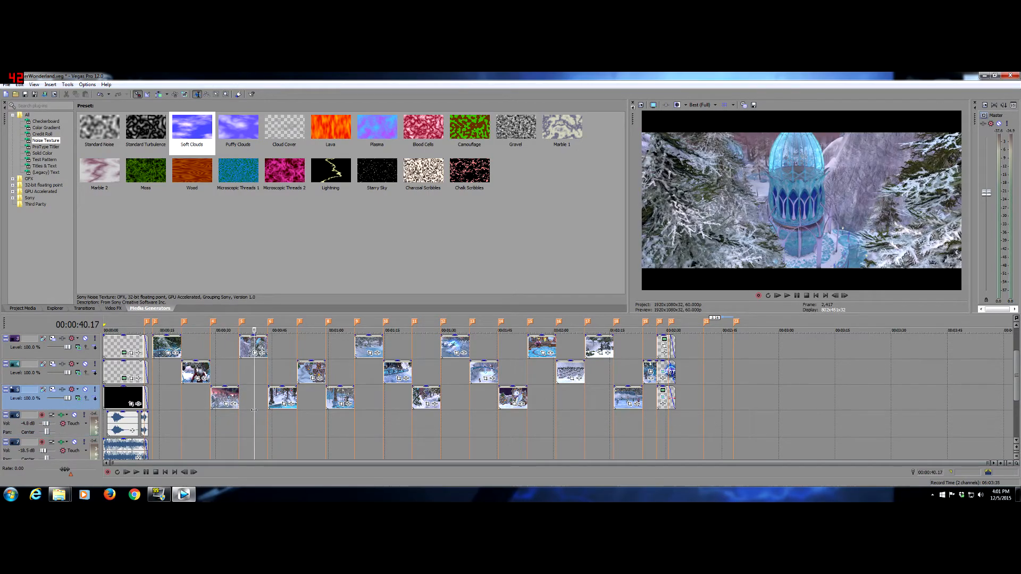
{"action": "left_click", "coordinate": [287, 417]}
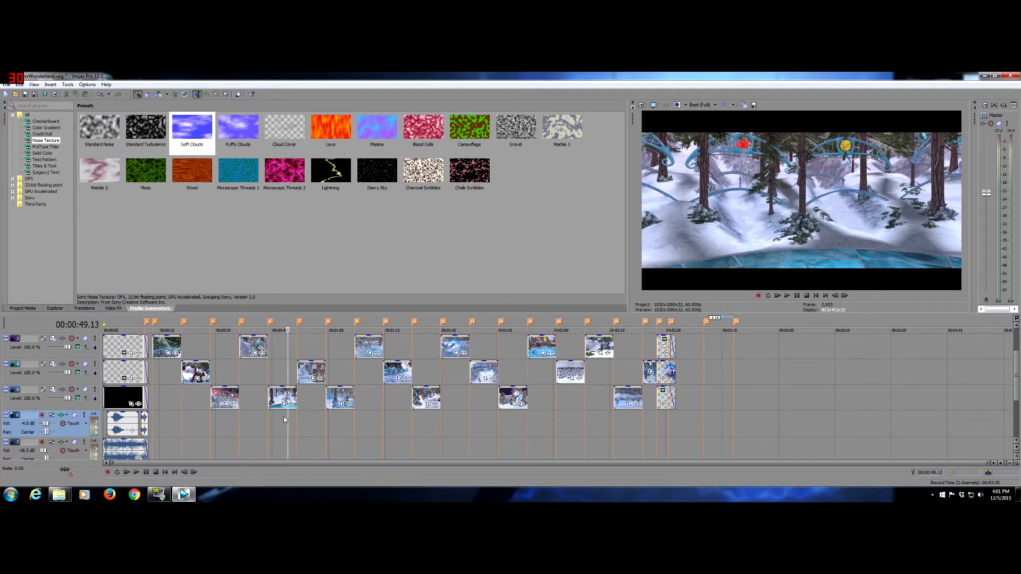
{"action": "left_click", "coordinate": [247, 424]}
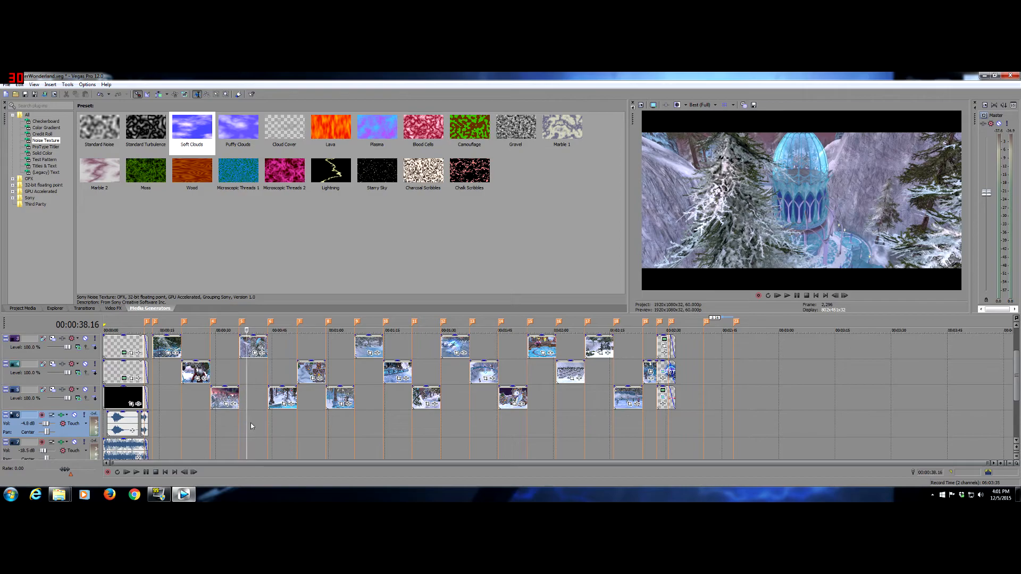
{"action": "left_click", "coordinate": [257, 422]}
{"action": "left_click", "coordinate": [262, 420]}
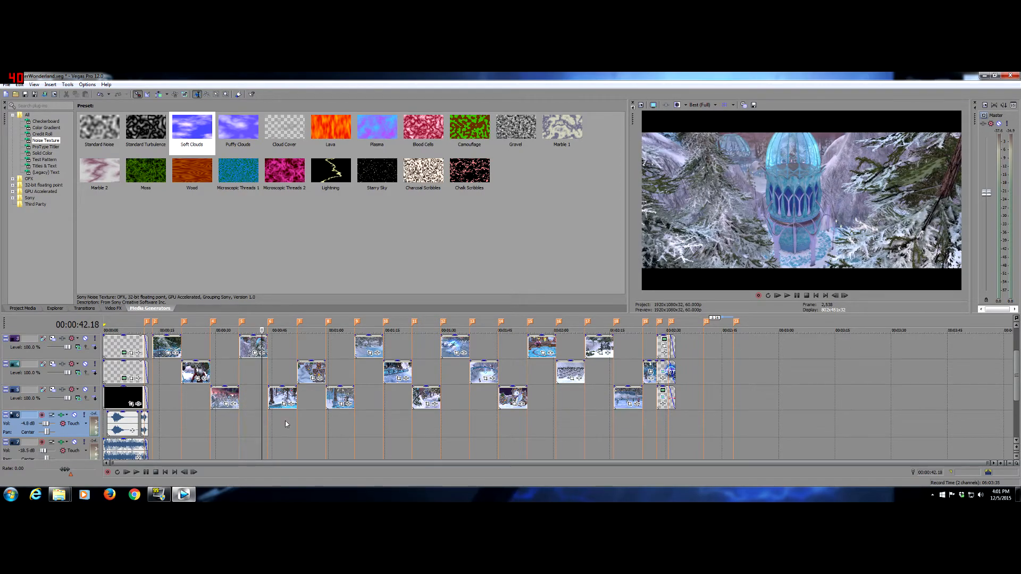
{"action": "left_click", "coordinate": [285, 420]}
{"action": "left_click", "coordinate": [308, 420]}
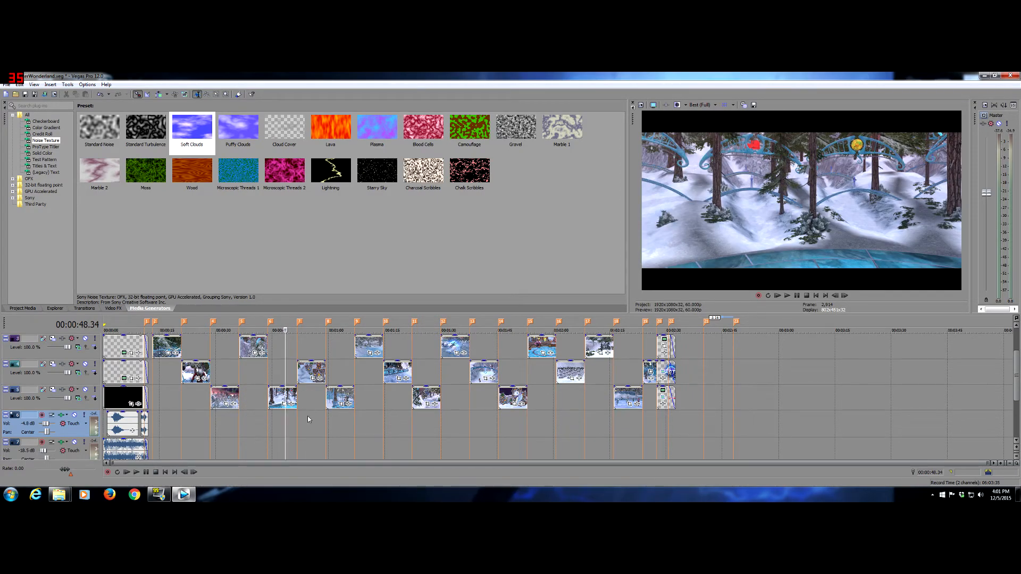
{"action": "left_click", "coordinate": [336, 420]}
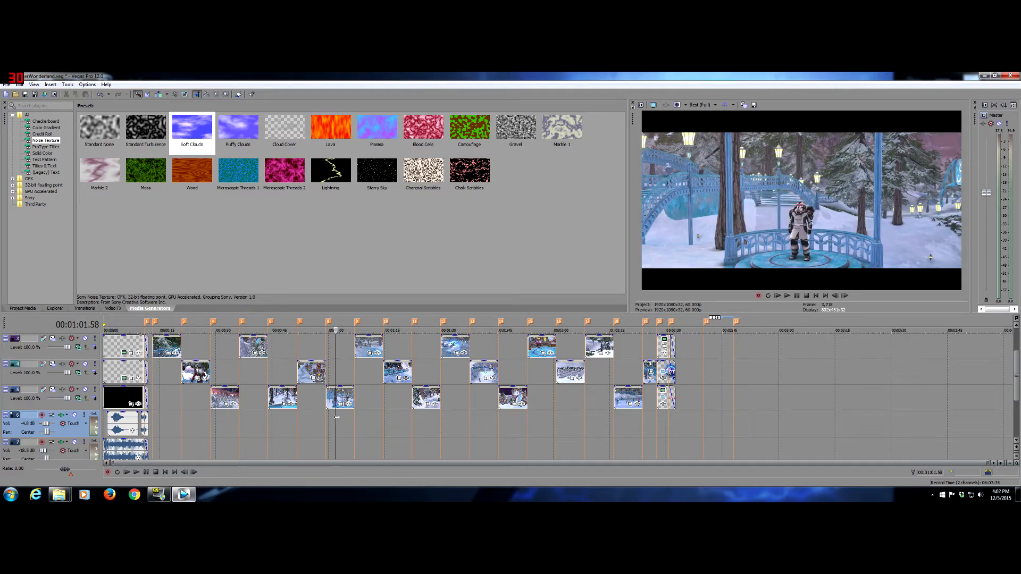
{"action": "left_click", "coordinate": [365, 406]}
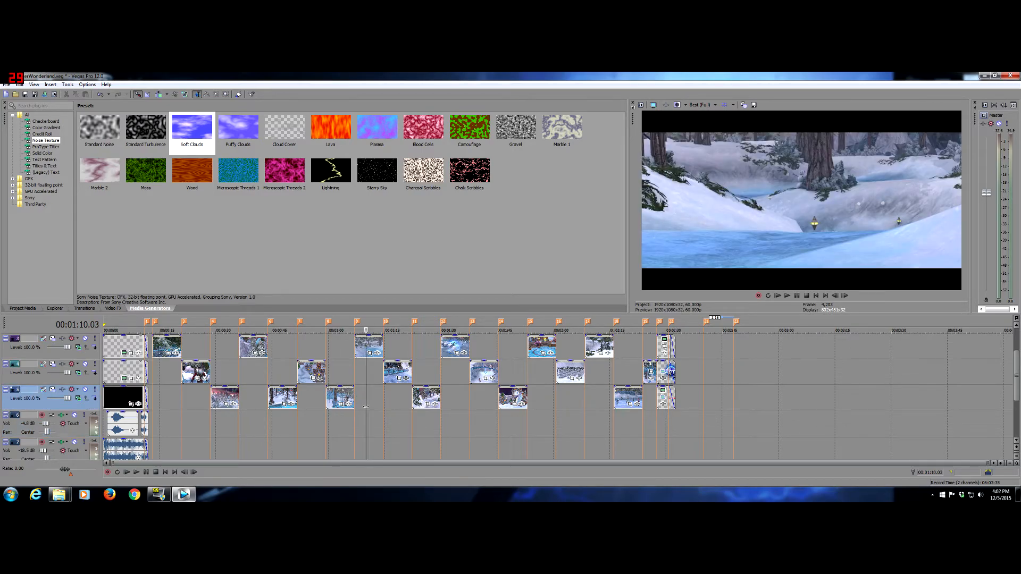
Play a few seconds of the clip of runners among the ice blocks from 00:01:18.33
{"action": "left_click", "coordinate": [398, 410]}
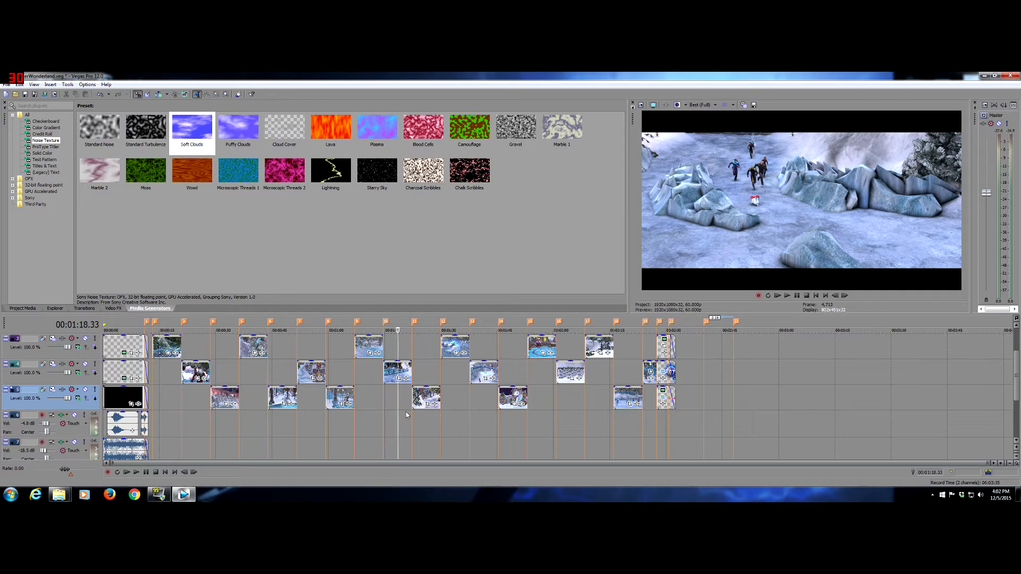
{"action": "key", "text": "space"}
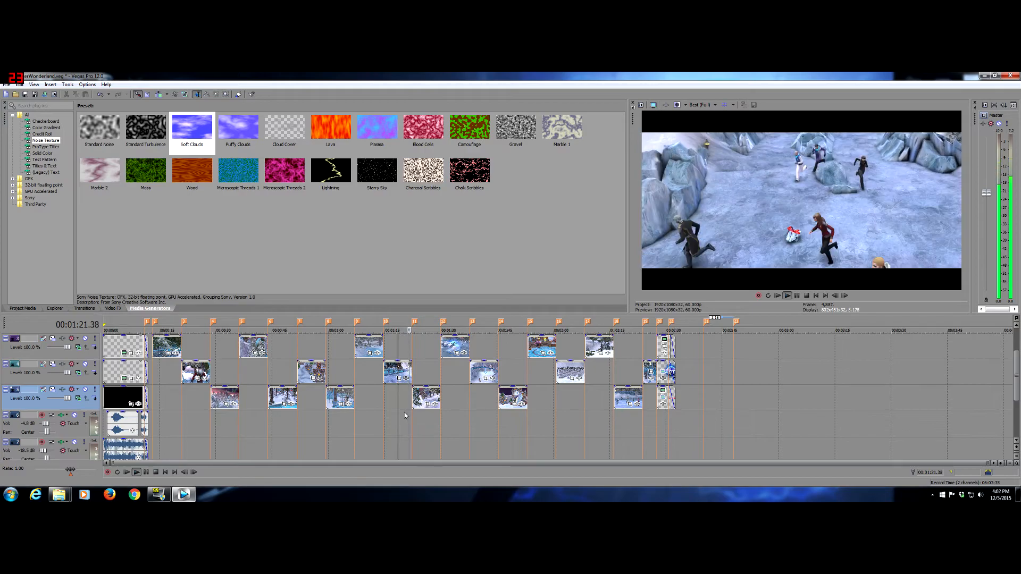
{"action": "key", "text": "space"}
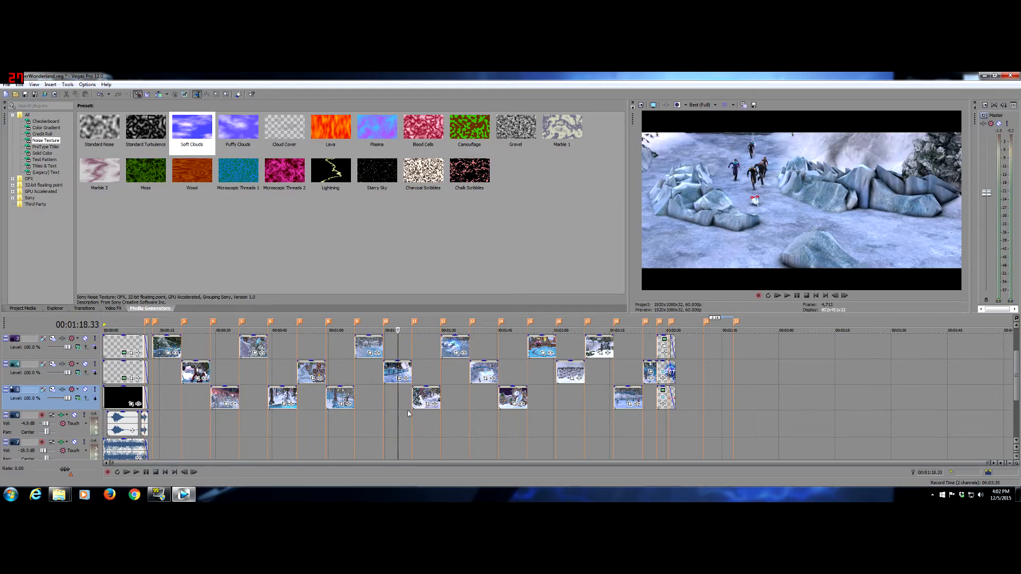
Preview the remaining clips one by one, from the skaters at about 00:01:25 through the Finish sign to the logo ending
{"action": "mouse_move", "coordinate": [1017, 367]}
{"action": "left_mouse_down"}
{"action": "mouse_move", "coordinate": [1016, 387]}
{"action": "mouse_move", "coordinate": [1017, 367]}
{"action": "left_mouse_up"}
{"action": "left_click", "coordinate": [423, 429]}
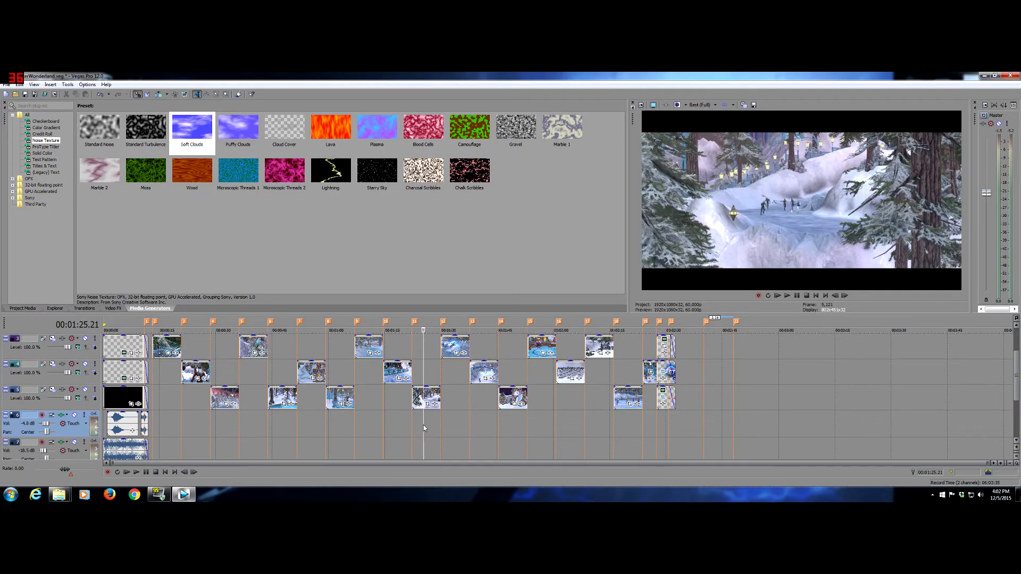
{"action": "left_click", "coordinate": [446, 415]}
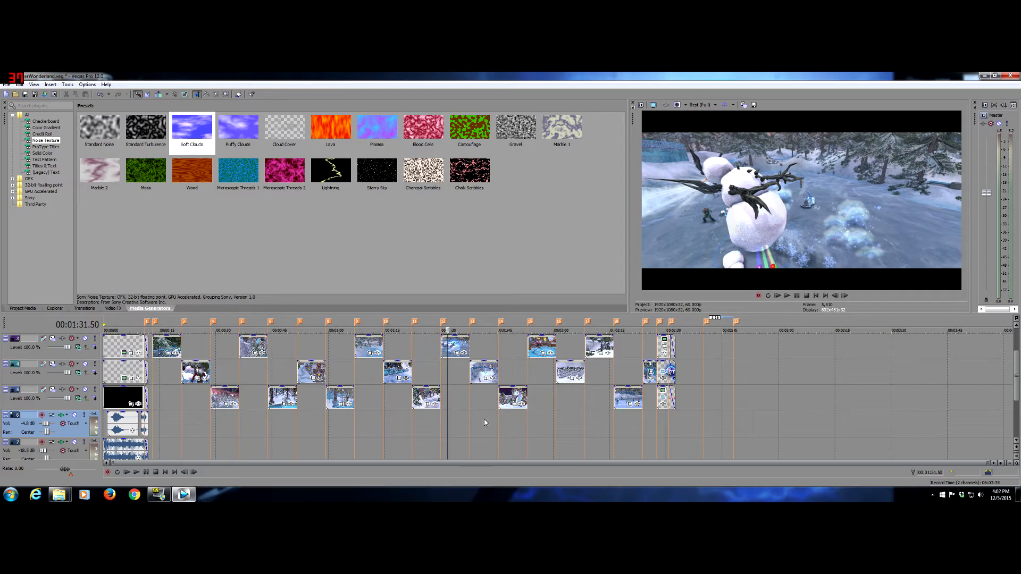
{"action": "left_click", "coordinate": [484, 420]}
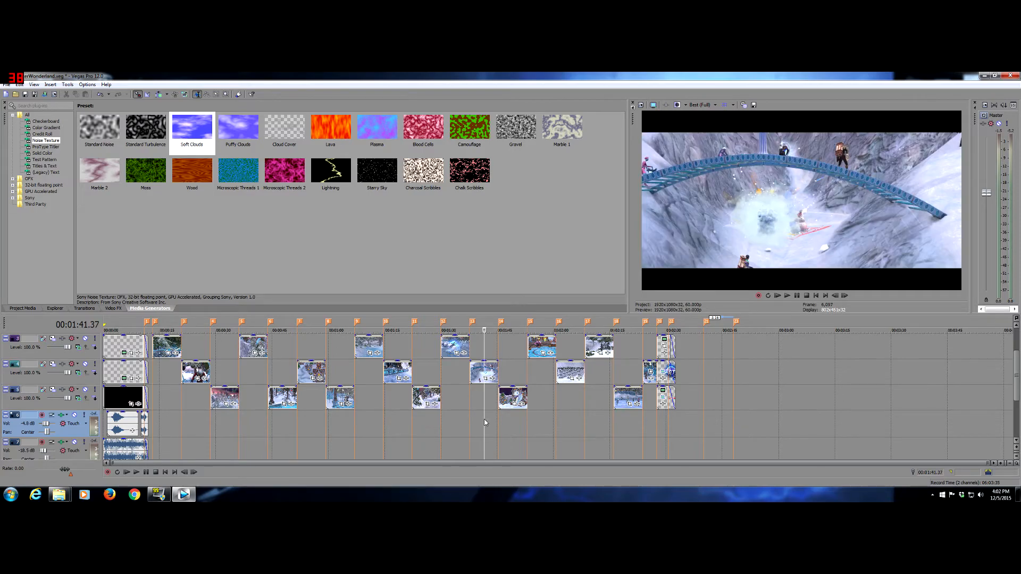
{"action": "left_click", "coordinate": [519, 422]}
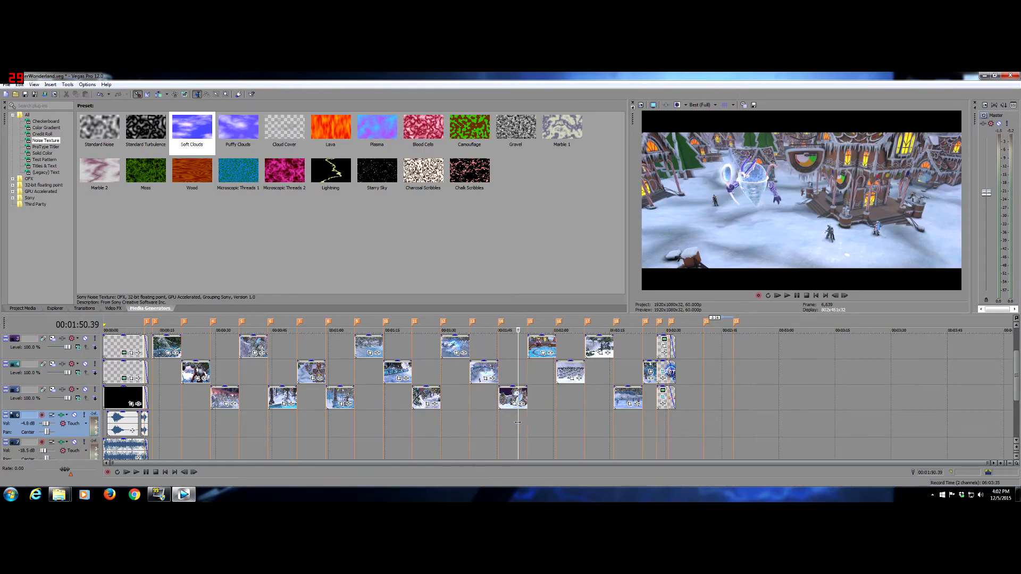
{"action": "left_click", "coordinate": [543, 420]}
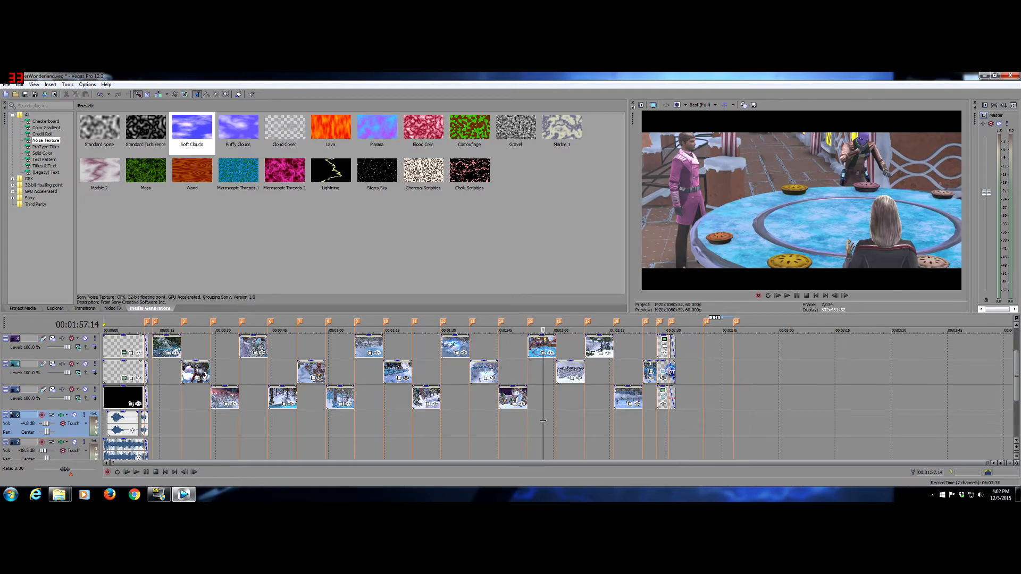
{"action": "left_click", "coordinate": [575, 415]}
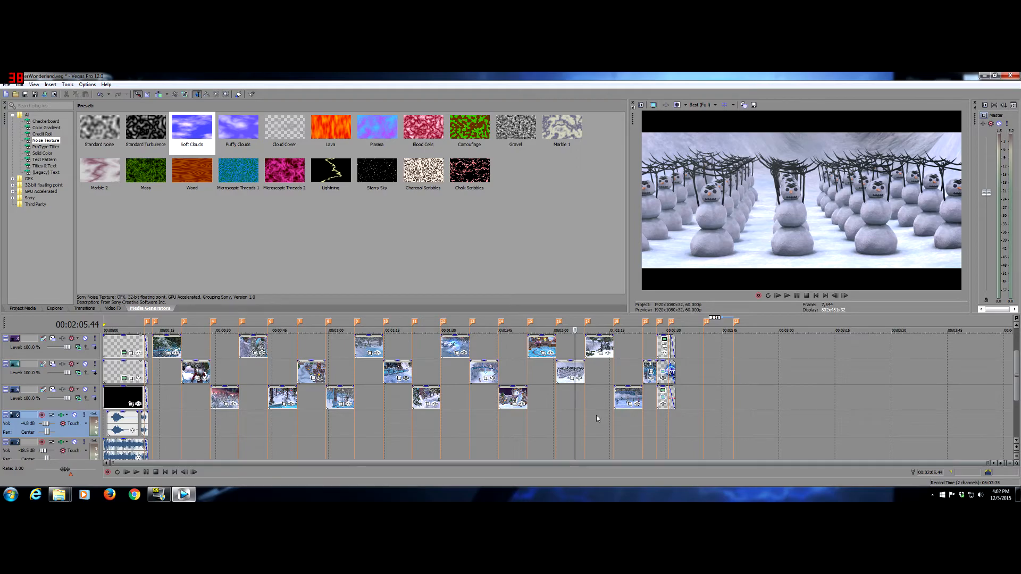
{"action": "left_click", "coordinate": [596, 414]}
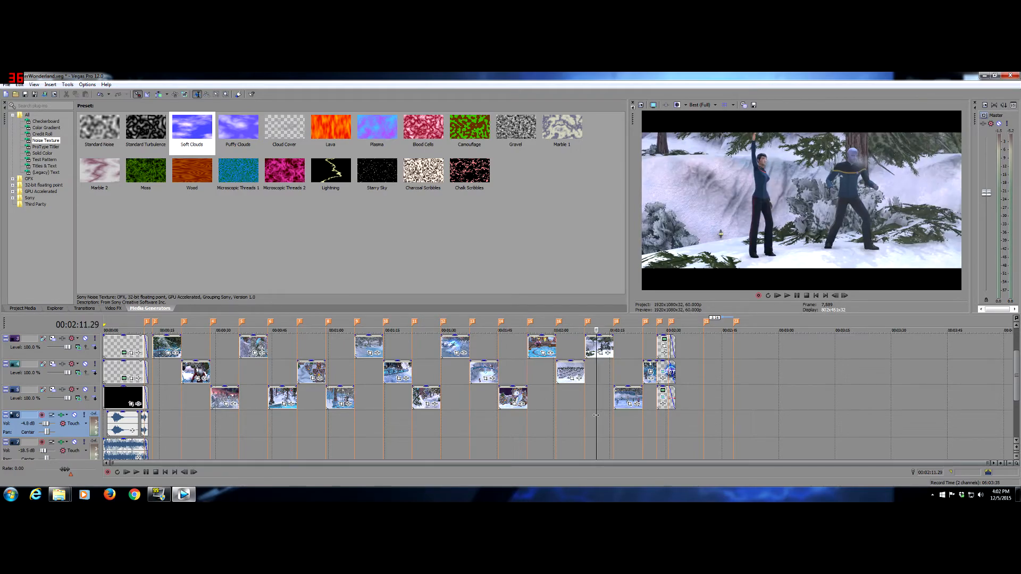
{"action": "left_click", "coordinate": [630, 427]}
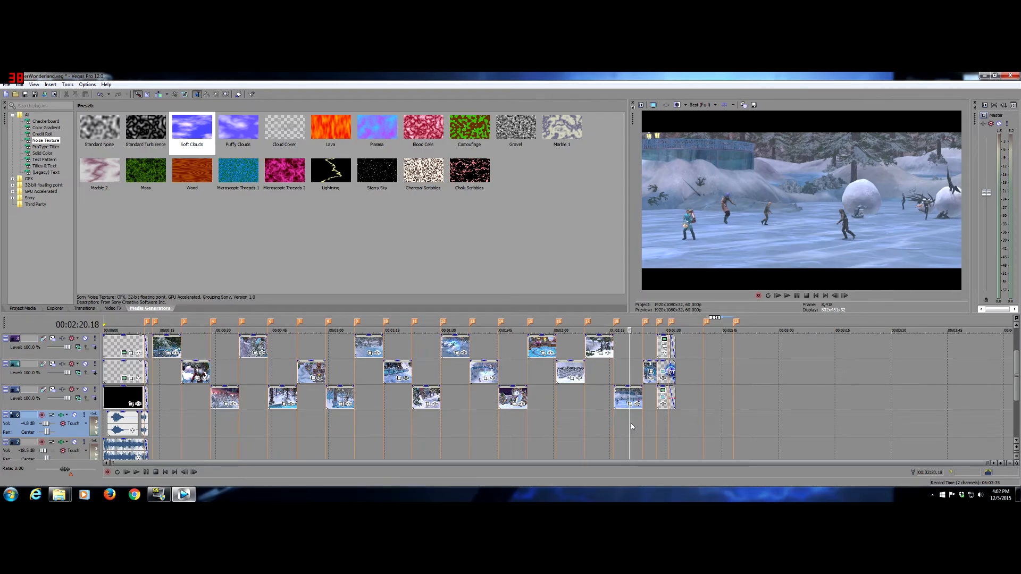
{"action": "left_click", "coordinate": [647, 417]}
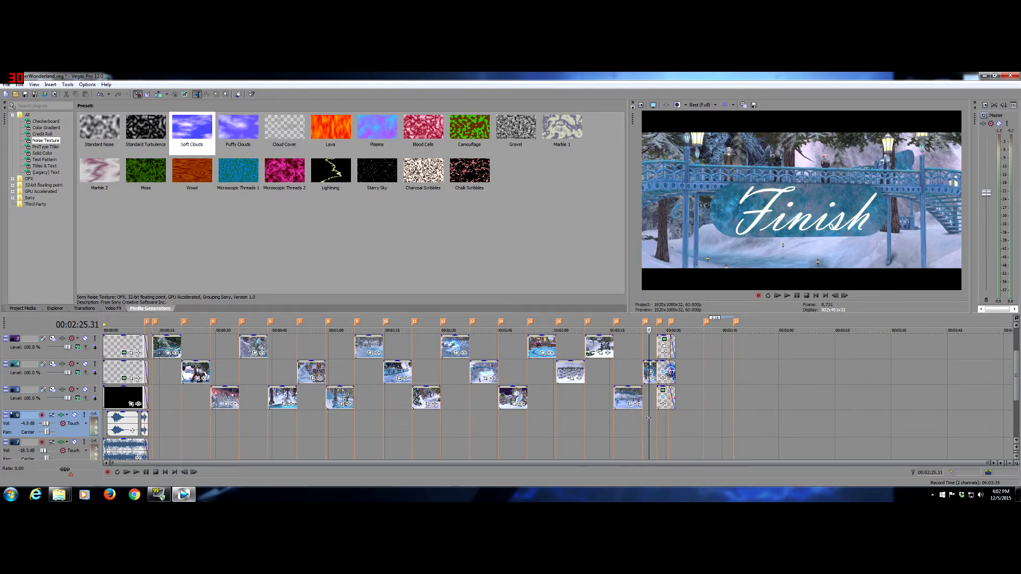
{"action": "left_click", "coordinate": [665, 430]}
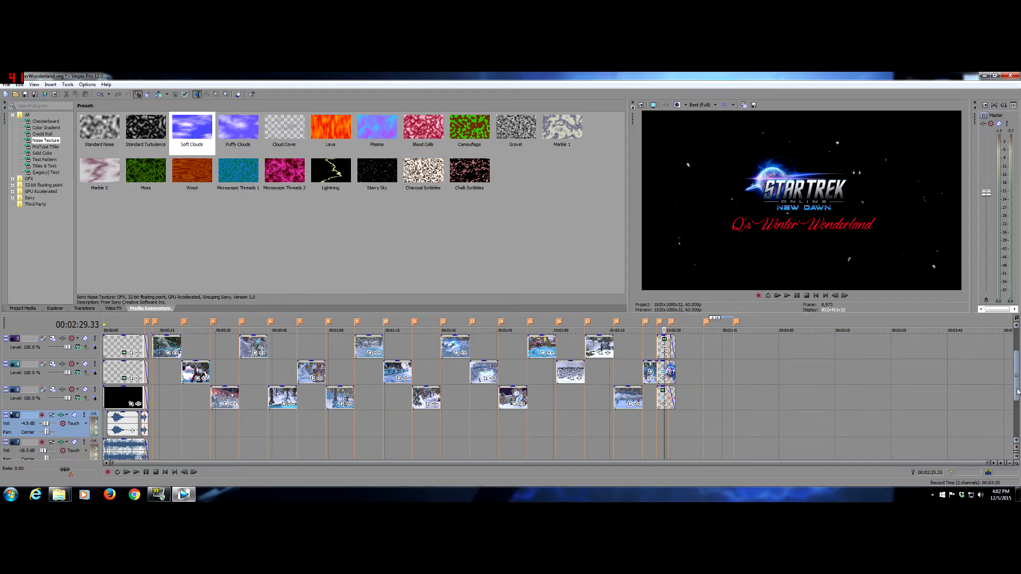
Delete the two timeline markers that lie beyond the end of the video
{"action": "scroll", "coordinate": [1016, 392], "scroll_direction": "up", "scroll_amount": 2}
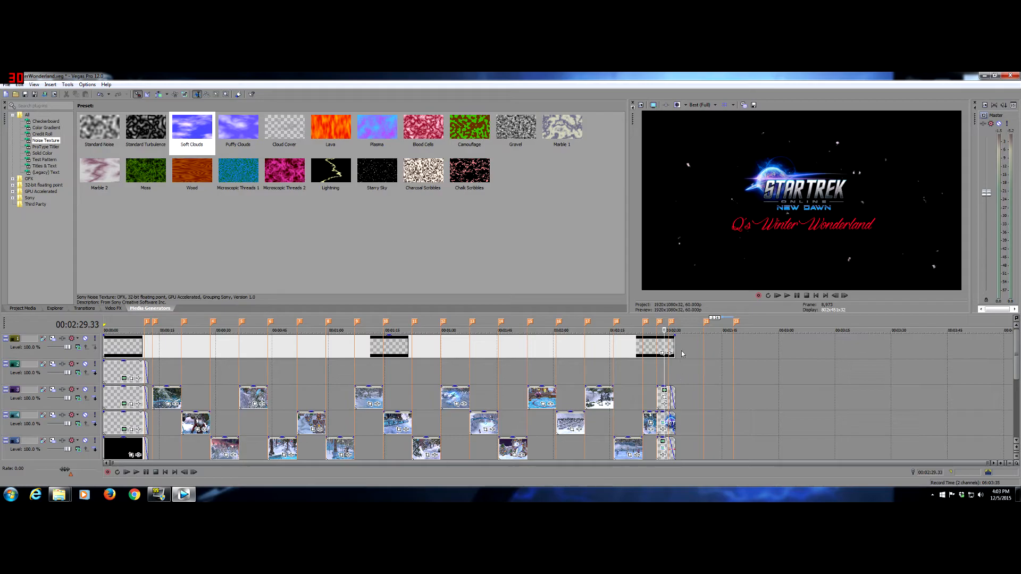
{"action": "right_click", "coordinate": [706, 325]}
{"action": "left_click", "coordinate": [731, 344]}
{"action": "right_click", "coordinate": [737, 324]}
{"action": "left_click", "coordinate": [751, 346]}
Delete the three markers above the ending, from the logo fade-out back to the start of the Finish sign clip
{"action": "right_click", "coordinate": [671, 323]}
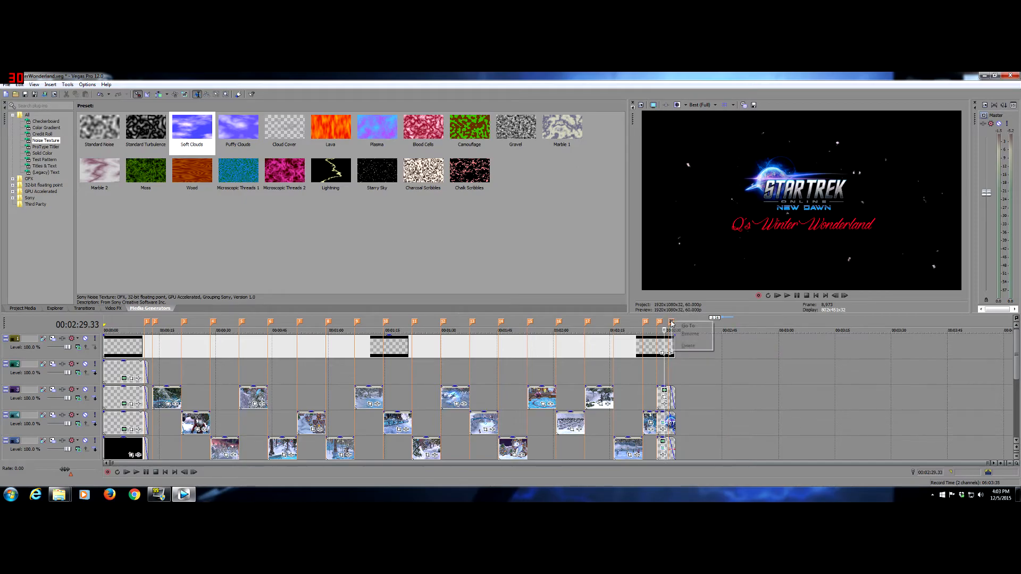
{"action": "left_click", "coordinate": [689, 346]}
{"action": "right_click", "coordinate": [660, 323]}
{"action": "left_click", "coordinate": [673, 346]}
{"action": "right_click", "coordinate": [646, 323]}
{"action": "key", "text": "Escape"}
{"action": "right_click", "coordinate": [645, 322]}
{"action": "left_click", "coordinate": [662, 346]}
Delete markers 18 down to 14 above the last gameplay clips, working backward along the timeline
{"action": "right_click", "coordinate": [617, 322]}
{"action": "left_click", "coordinate": [638, 347]}
{"action": "right_click", "coordinate": [588, 323]}
{"action": "left_click", "coordinate": [605, 346]}
{"action": "right_click", "coordinate": [559, 323]}
{"action": "left_click", "coordinate": [577, 346]}
{"action": "right_click", "coordinate": [532, 322]}
{"action": "left_click", "coordinate": [555, 344]}
{"action": "right_click", "coordinate": [501, 323]}
{"action": "left_click", "coordinate": [519, 345]}
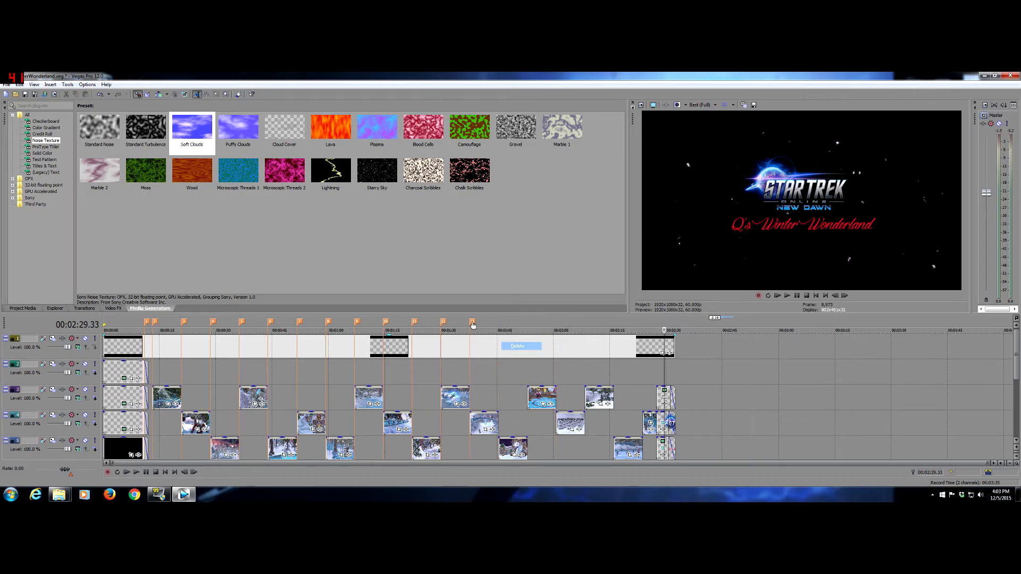
Delete markers 13, 12 and 11 from the timeline, working backward
{"action": "right_click", "coordinate": [473, 322]}
{"action": "left_click", "coordinate": [490, 346]}
{"action": "right_click", "coordinate": [443, 323]}
{"action": "left_click", "coordinate": [461, 345]}
{"action": "right_click", "coordinate": [415, 323]}
{"action": "left_click", "coordinate": [414, 323]}
{"action": "right_click", "coordinate": [414, 322]}
{"action": "left_click", "coordinate": [436, 350]}
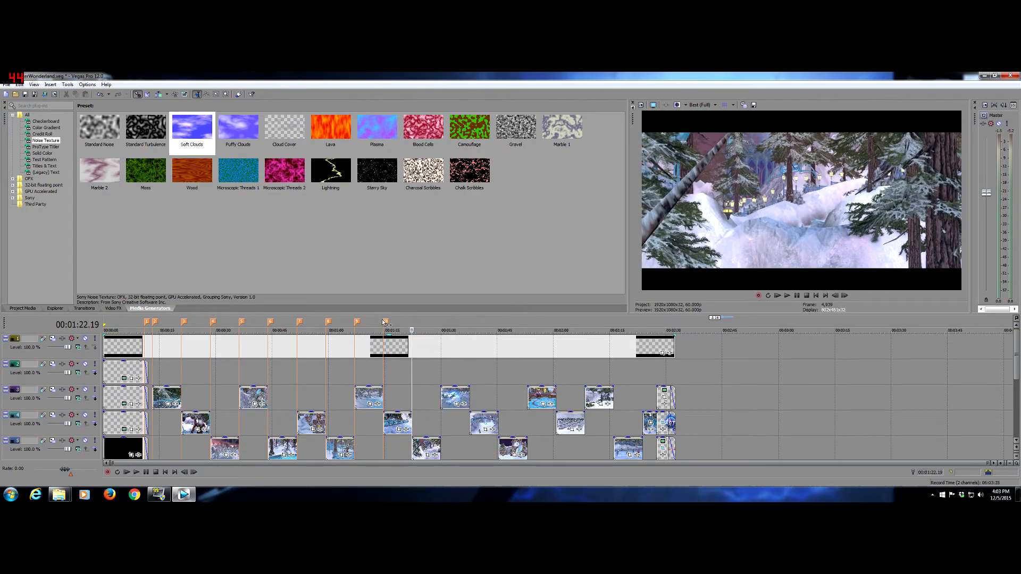
Delete markers 10, 9, 8 and 7 above the middle clips, working backward along the timeline
{"action": "right_click", "coordinate": [386, 322]}
{"action": "left_click", "coordinate": [404, 346]}
{"action": "right_click", "coordinate": [357, 323]}
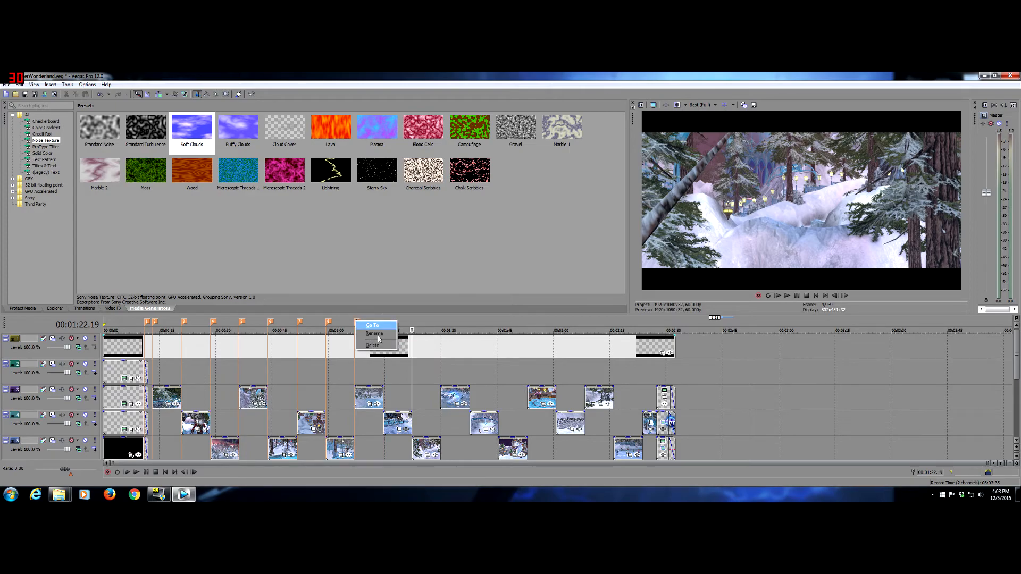
{"action": "left_click", "coordinate": [374, 346]}
{"action": "right_click", "coordinate": [329, 323]}
{"action": "left_click", "coordinate": [347, 346]}
{"action": "right_click", "coordinate": [299, 322]}
{"action": "left_click", "coordinate": [318, 346]}
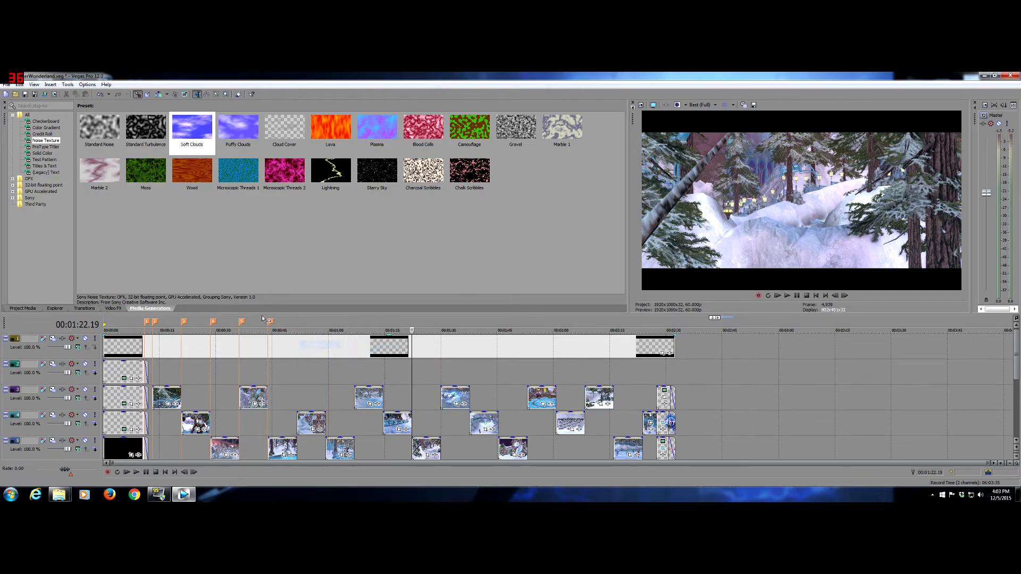
Delete markers 6, 5 and 4, continuing backward toward the opening clips
{"action": "right_click", "coordinate": [270, 323]}
{"action": "left_click", "coordinate": [289, 345]}
{"action": "right_click", "coordinate": [242, 323]}
{"action": "left_click", "coordinate": [260, 345]}
{"action": "right_click", "coordinate": [213, 323]}
{"action": "left_click", "coordinate": [231, 345]}
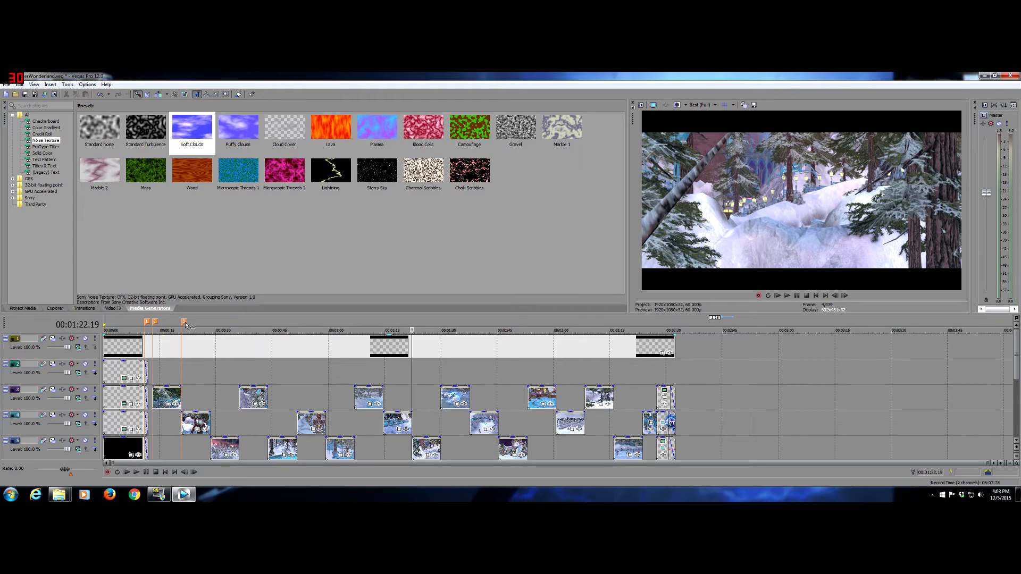
Delete the last three markers, 3, 2 and 1, near the end of the intro
{"action": "right_click", "coordinate": [185, 323]}
{"action": "left_click", "coordinate": [203, 346]}
{"action": "right_click", "coordinate": [156, 322]}
{"action": "left_click", "coordinate": [174, 345]}
{"action": "right_click", "coordinate": [147, 322]}
{"action": "left_click", "coordinate": [165, 346]}
Inspect the palace clip and its Pan/Crop framing with the letterbox overlay moved aside, and return the overlay to the timeline start
{"action": "left_click_drag", "start_coordinate": [193, 351], "coordinate": [446, 356]}
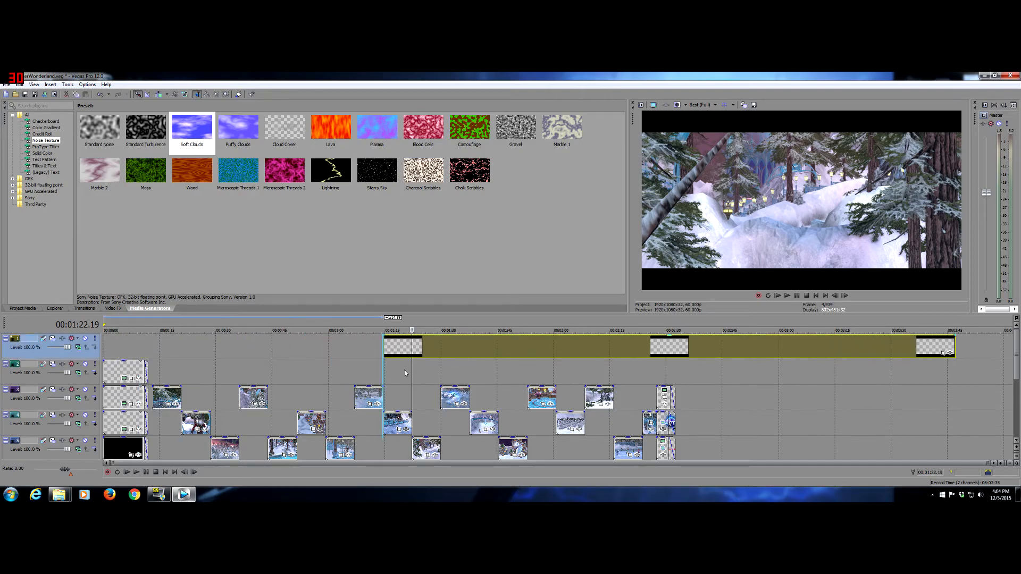
{"action": "left_click", "coordinate": [261, 361]}
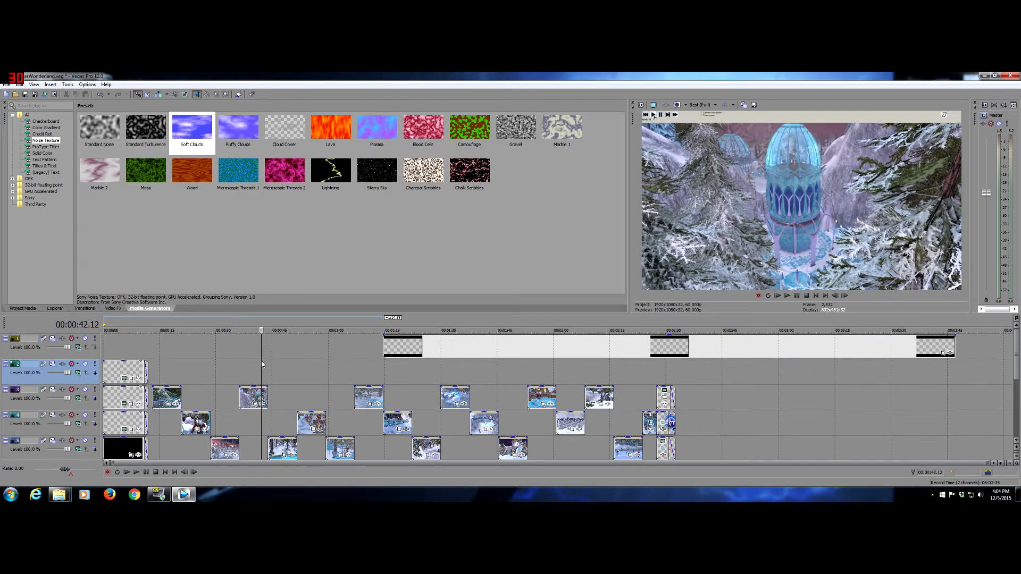
{"action": "left_click", "coordinate": [261, 404]}
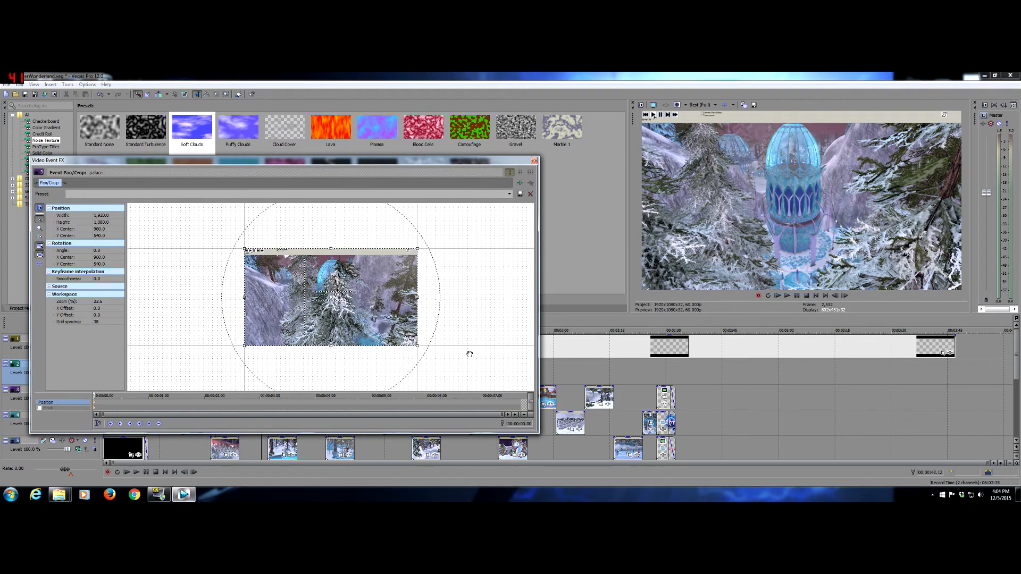
{"action": "left_click_drag", "start_coordinate": [418, 346], "coordinate": [405, 339]}
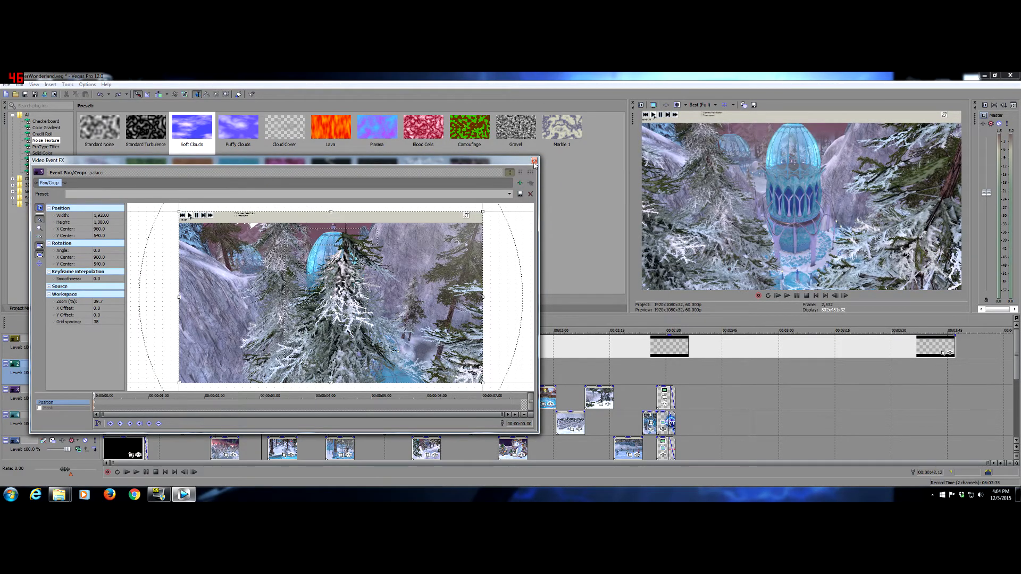
{"action": "left_click", "coordinate": [534, 161]}
{"action": "left_click_drag", "start_coordinate": [630, 352], "coordinate": [351, 347]}
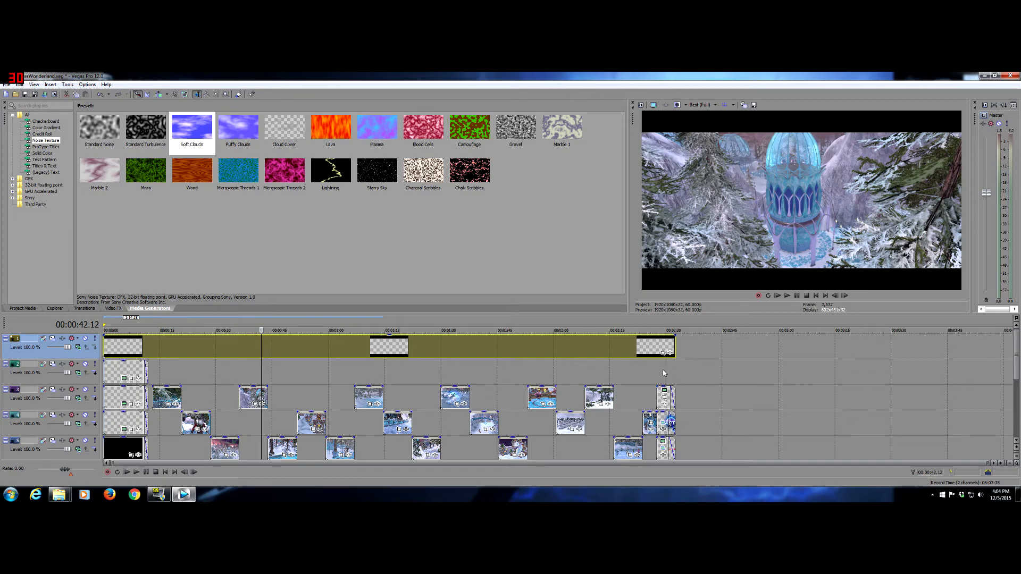
Spot-check the letterboxed picture on clips between the giant snowman at about 00:01:32 and the logo ending
{"action": "left_click", "coordinate": [594, 372]}
{"action": "left_click", "coordinate": [545, 378]}
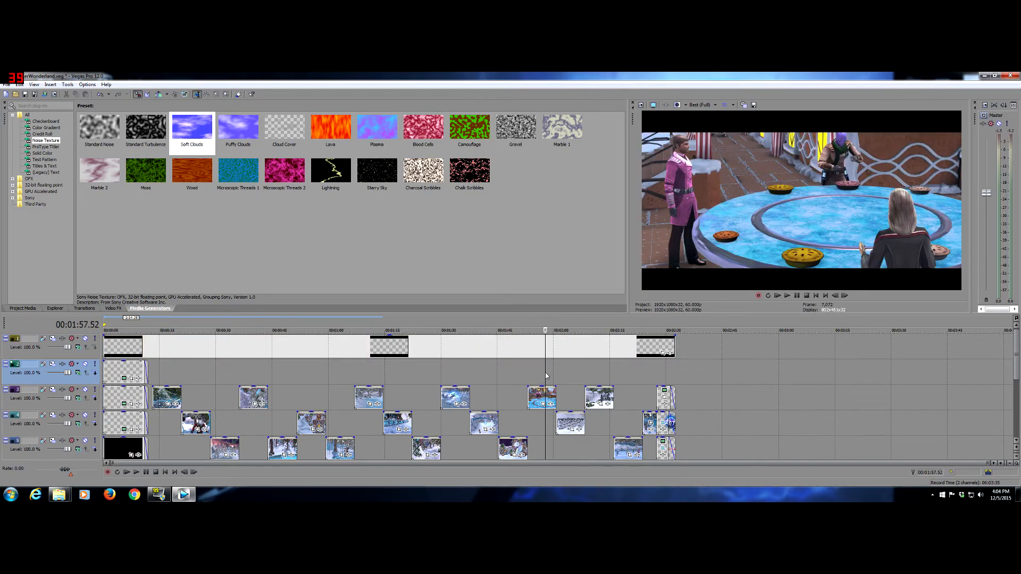
{"action": "left_click", "coordinate": [451, 377]}
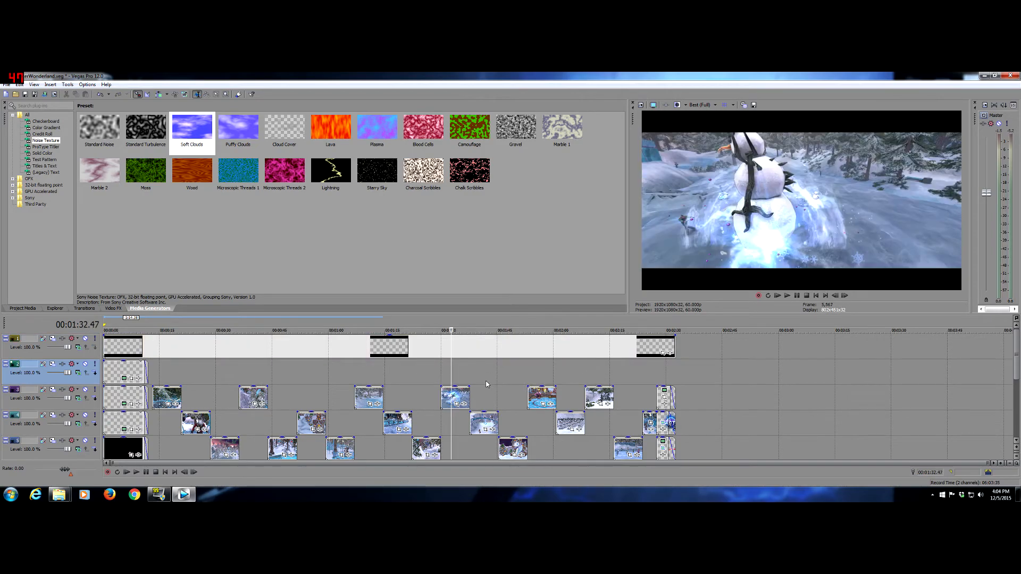
{"action": "left_click", "coordinate": [486, 382]}
{"action": "left_click", "coordinate": [453, 373]}
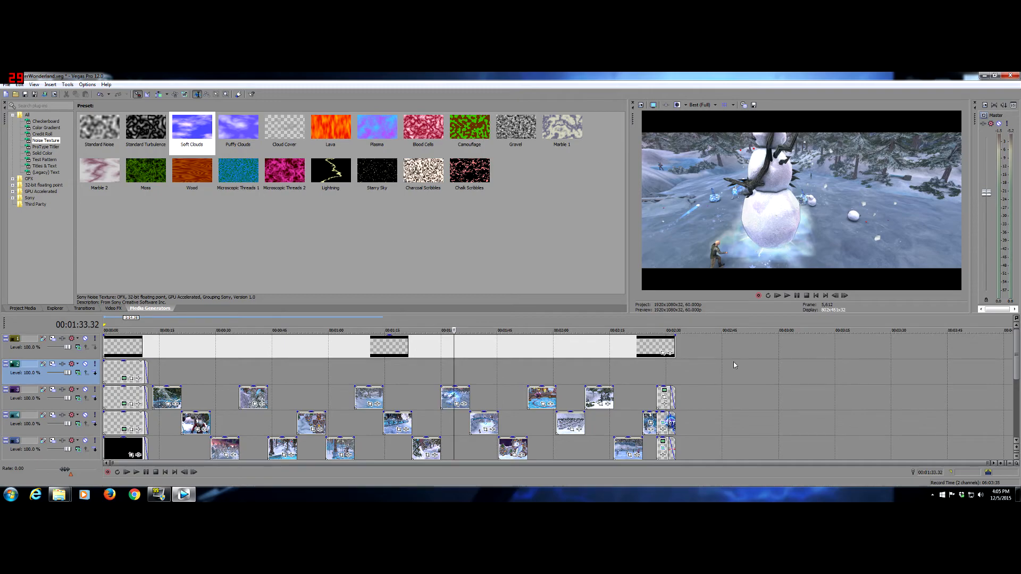
{"action": "left_click", "coordinate": [665, 365]}
{"action": "left_click", "coordinate": [597, 366]}
Preview the clips backward from about 00:01:50 to the close-up of the robed character at about 00:00:24
{"action": "left_click_drag", "start_coordinate": [1018, 342], "coordinate": [1018, 379]}
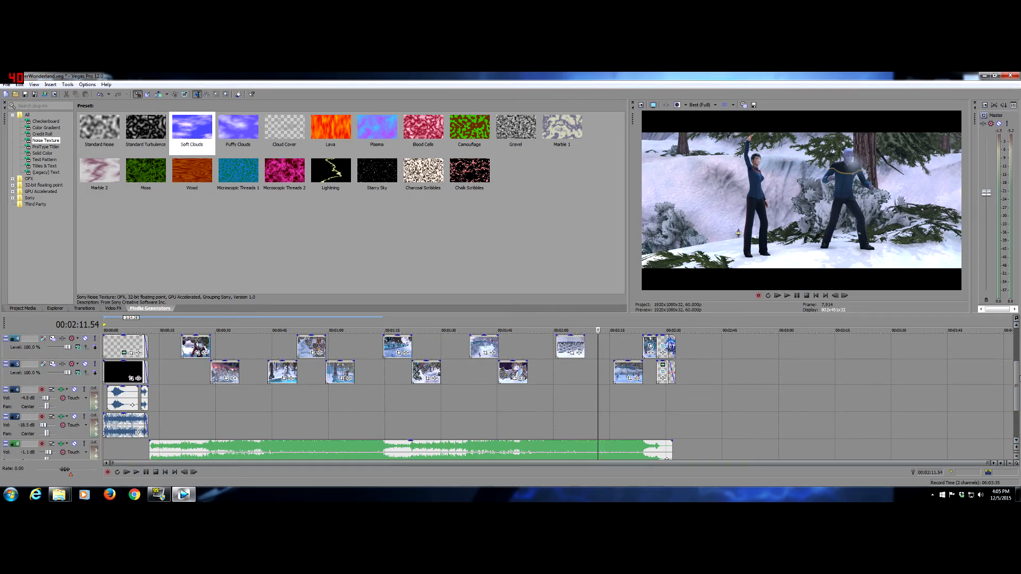
{"action": "left_click", "coordinate": [516, 398]}
{"action": "left_click", "coordinate": [476, 398]}
{"action": "left_click", "coordinate": [427, 403]}
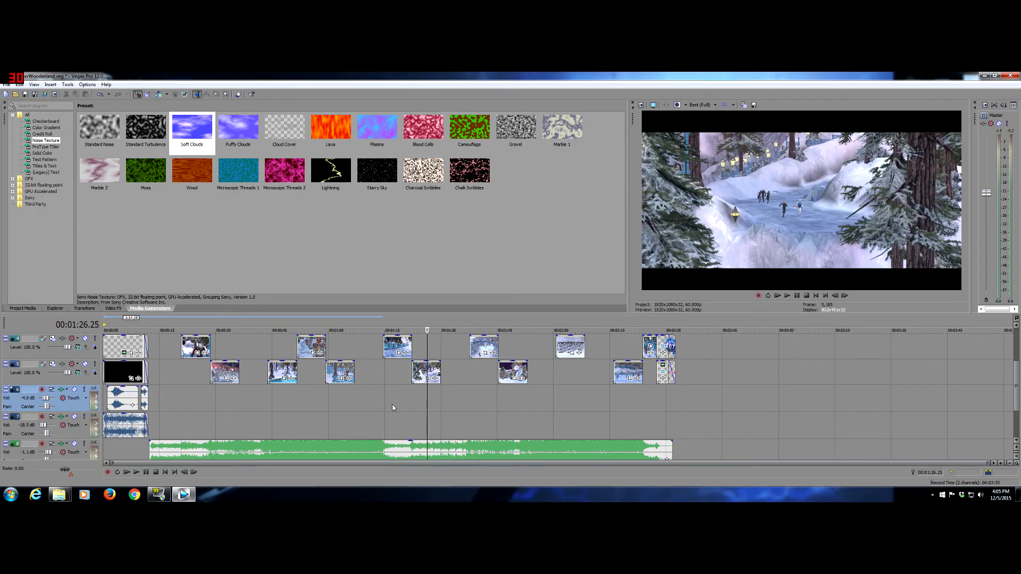
{"action": "left_click", "coordinate": [392, 404]}
{"action": "left_click", "coordinate": [337, 405]}
{"action": "left_click", "coordinate": [311, 406]}
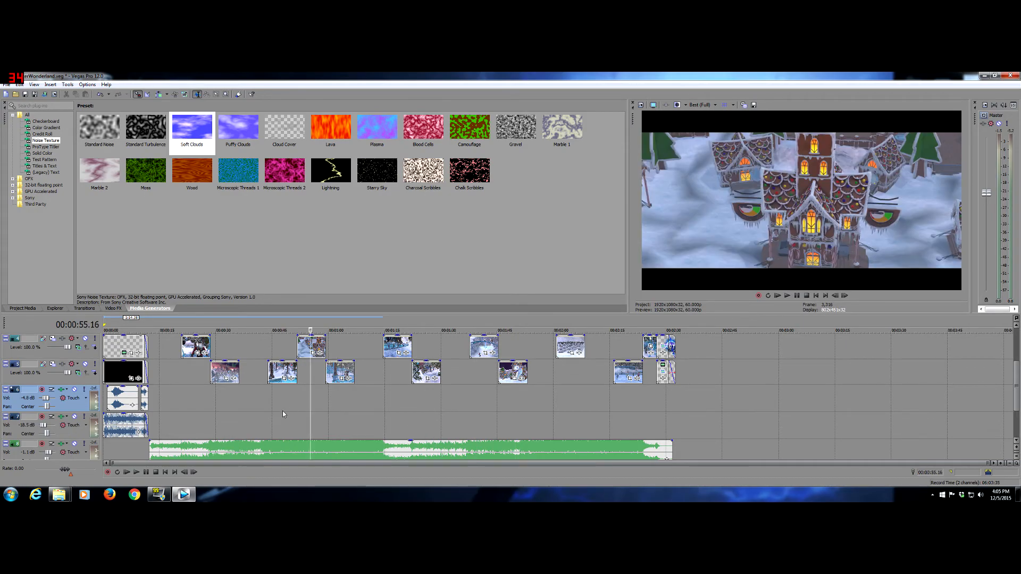
{"action": "left_click", "coordinate": [282, 411]}
{"action": "left_click", "coordinate": [220, 414]}
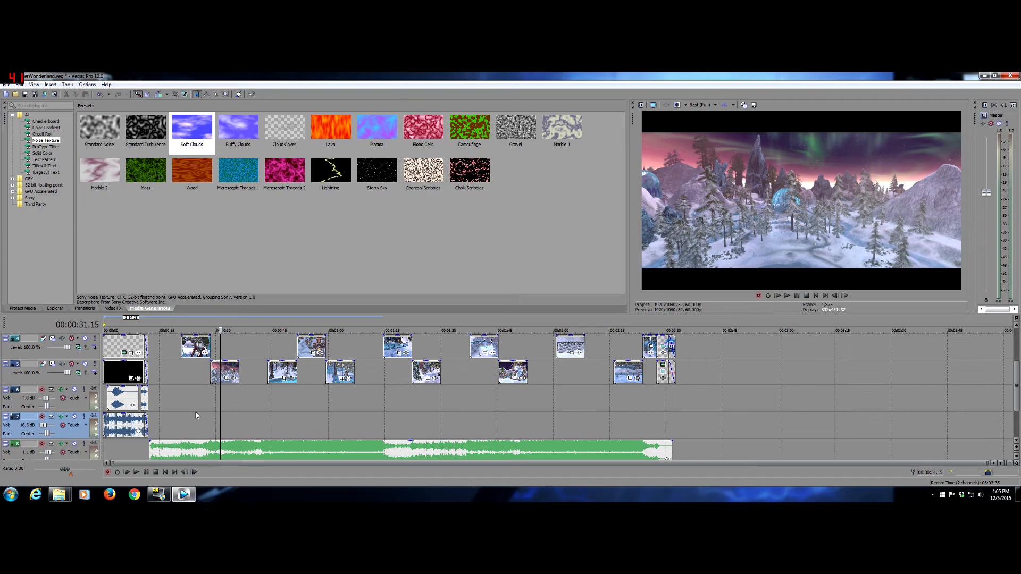
{"action": "left_click", "coordinate": [196, 412]}
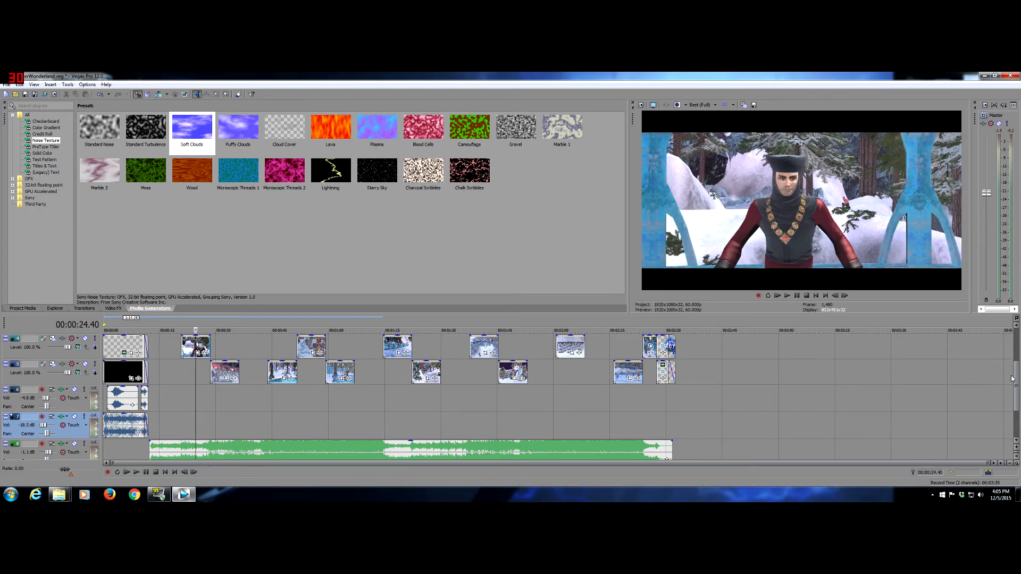
Preview the closing clips from the dancers at about 00:02:11 through the Finish sign to the logo ending
{"action": "scroll", "coordinate": [1018, 376], "scroll_direction": "up", "scroll_amount": 2}
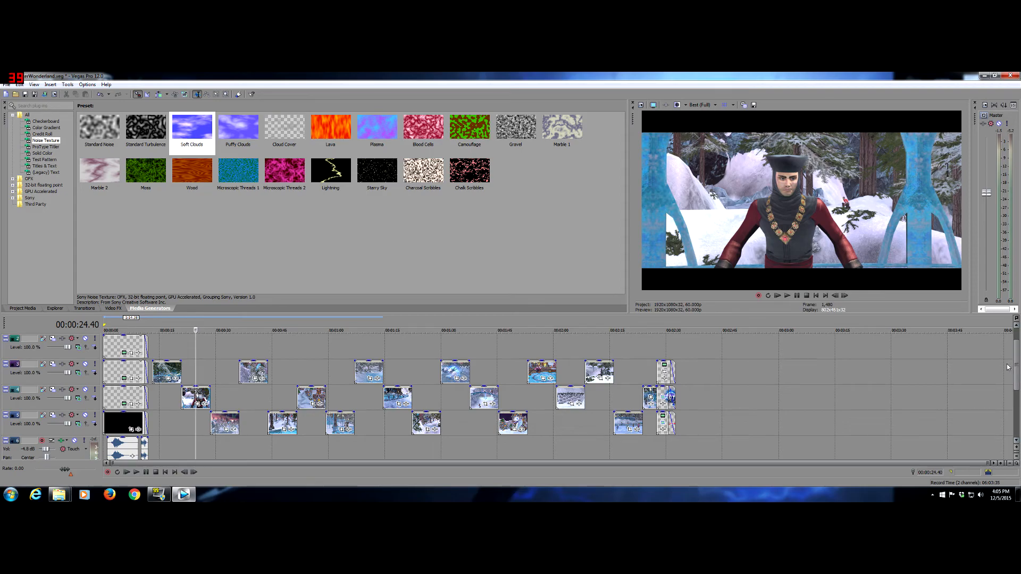
{"action": "left_click", "coordinate": [597, 423]}
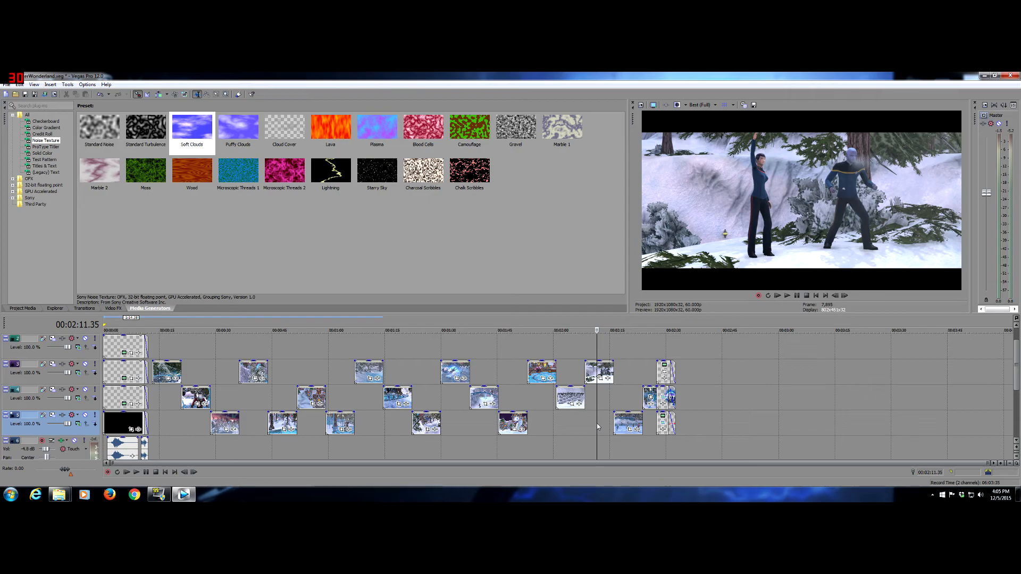
{"action": "left_click", "coordinate": [619, 446]}
{"action": "left_click", "coordinate": [652, 442]}
{"action": "left_click", "coordinate": [665, 442]}
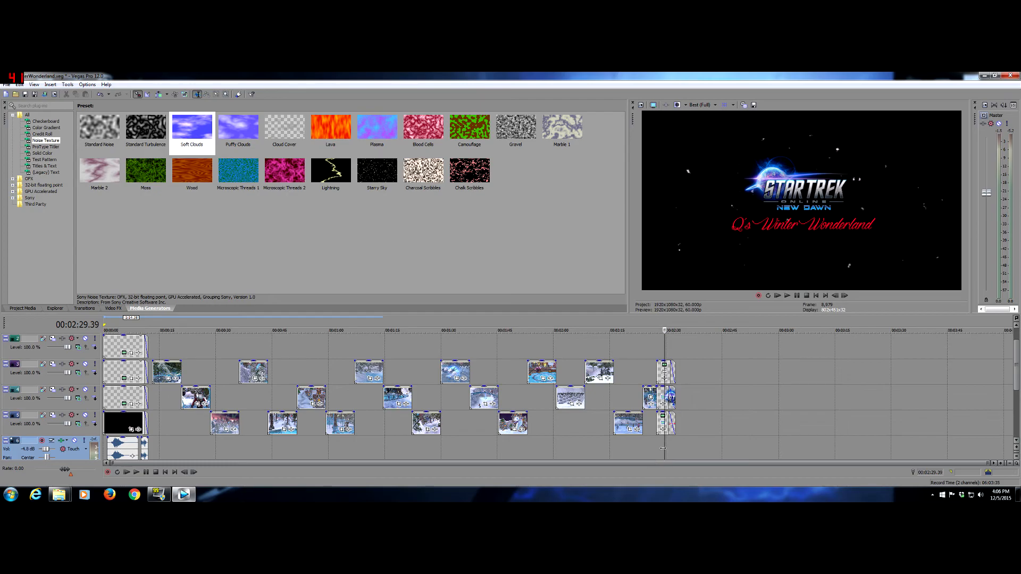
Preview the clips one by one backward from the logo ending to the gingerbread house at about 00:00:54
{"action": "left_click_drag", "start_coordinate": [664, 458], "coordinate": [638, 452]}
{"action": "left_click", "coordinate": [624, 448]}
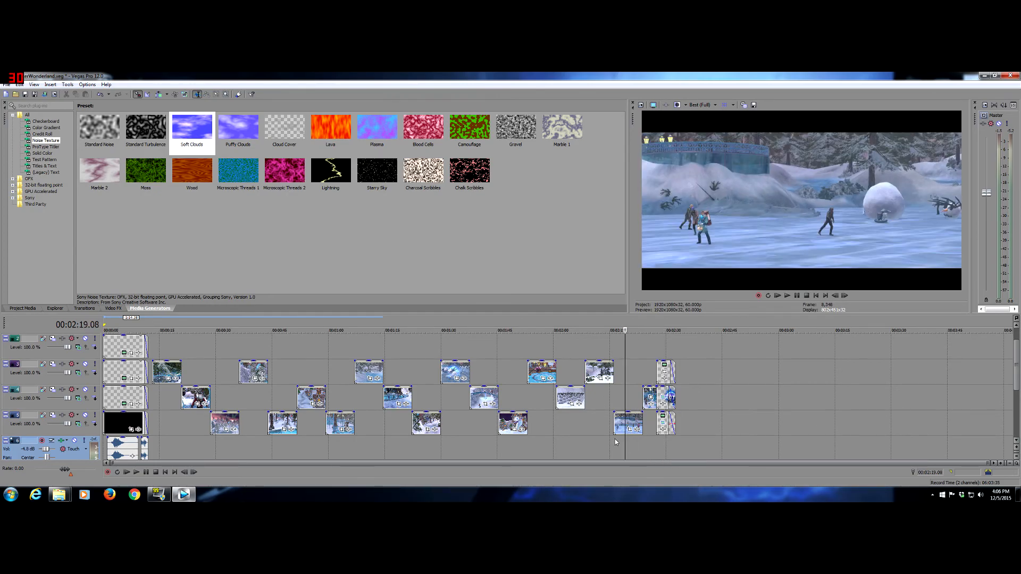
{"action": "left_click", "coordinate": [601, 436]}
{"action": "left_click", "coordinate": [571, 436]}
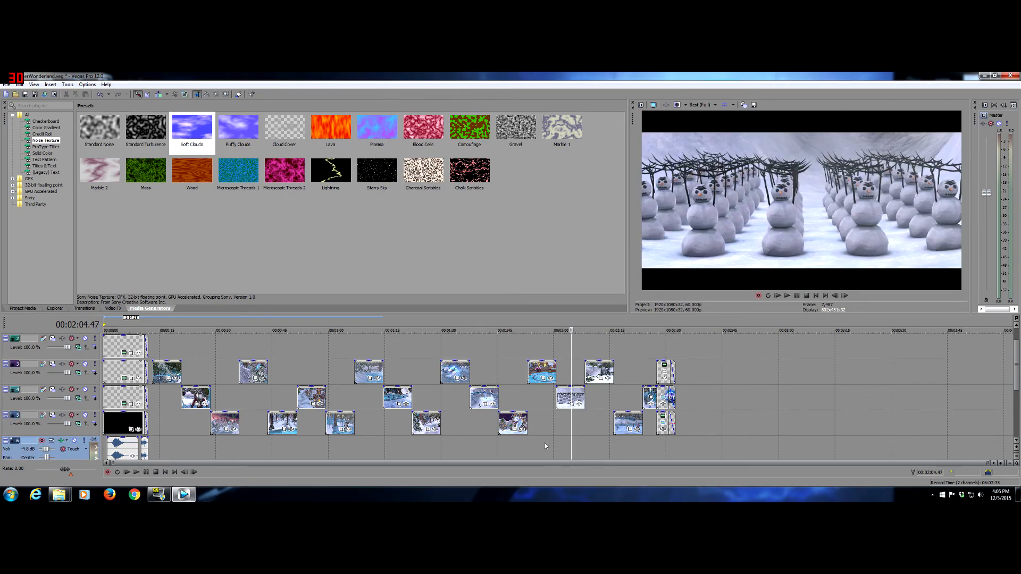
{"action": "left_click", "coordinate": [539, 441]}
{"action": "left_click", "coordinate": [509, 448]}
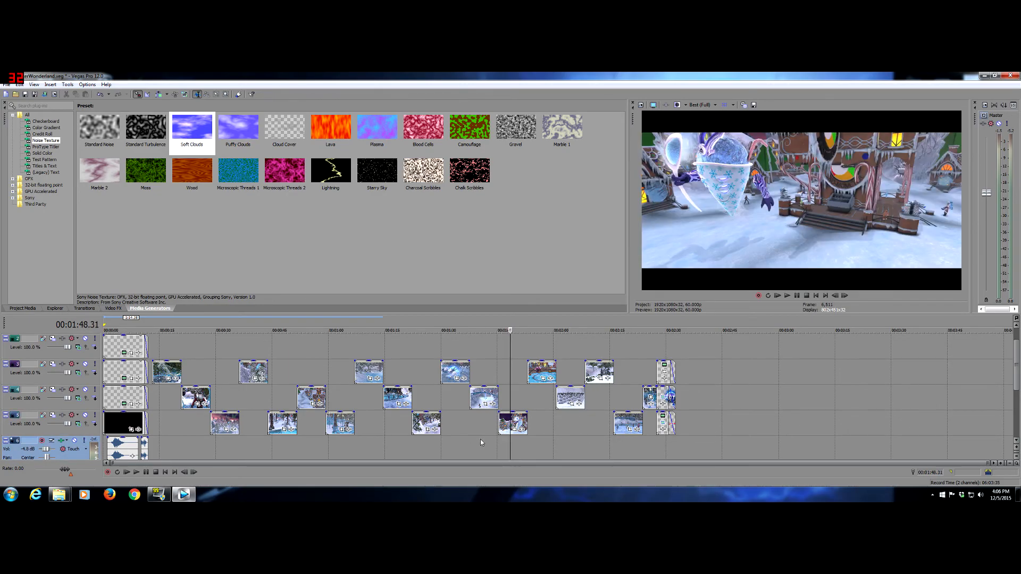
{"action": "left_click", "coordinate": [480, 439]}
{"action": "left_click", "coordinate": [450, 438]}
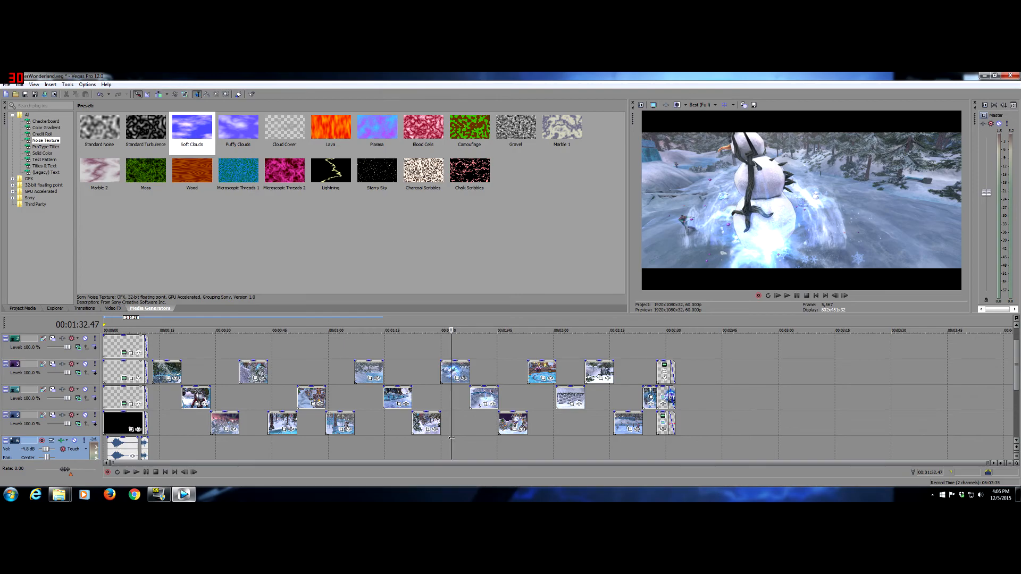
{"action": "left_click", "coordinate": [423, 446]}
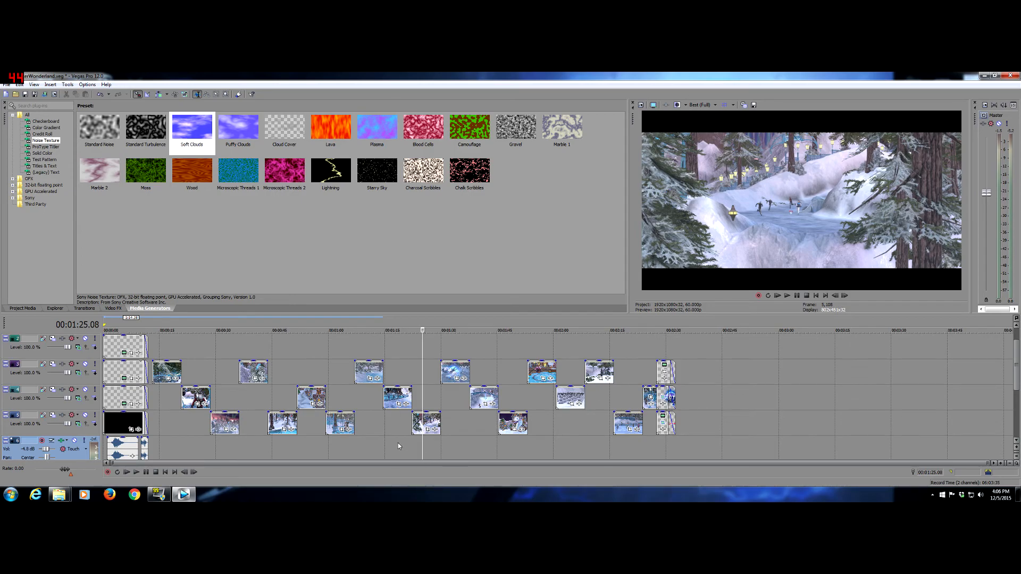
{"action": "left_click", "coordinate": [397, 442]}
{"action": "left_click", "coordinate": [330, 450]}
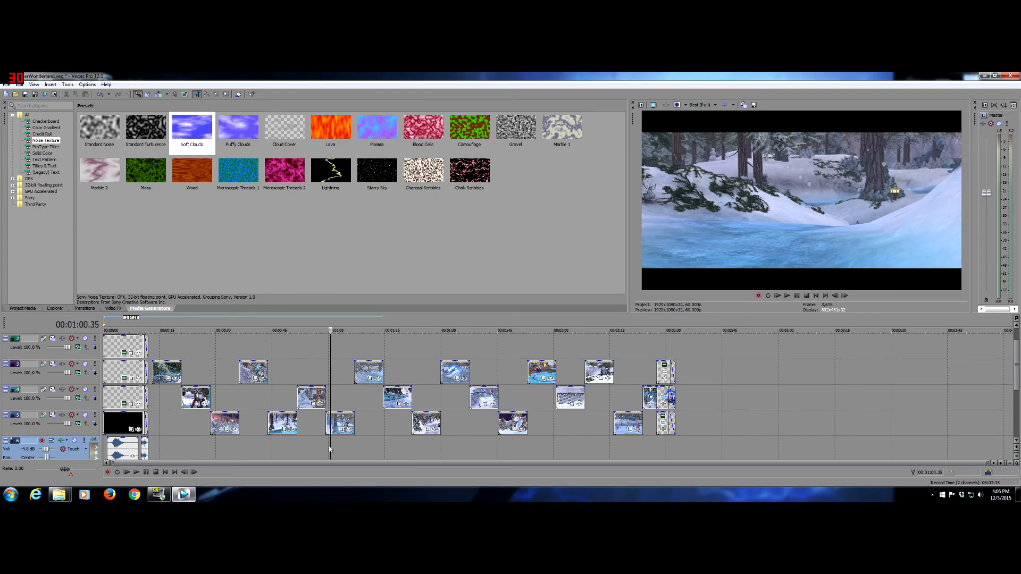
{"action": "left_click", "coordinate": [307, 449]}
Preview the clips one by one forward from the gazebo at about 00:01:01 to the Finish sign at about 00:02:25
{"action": "left_click", "coordinate": [335, 449]}
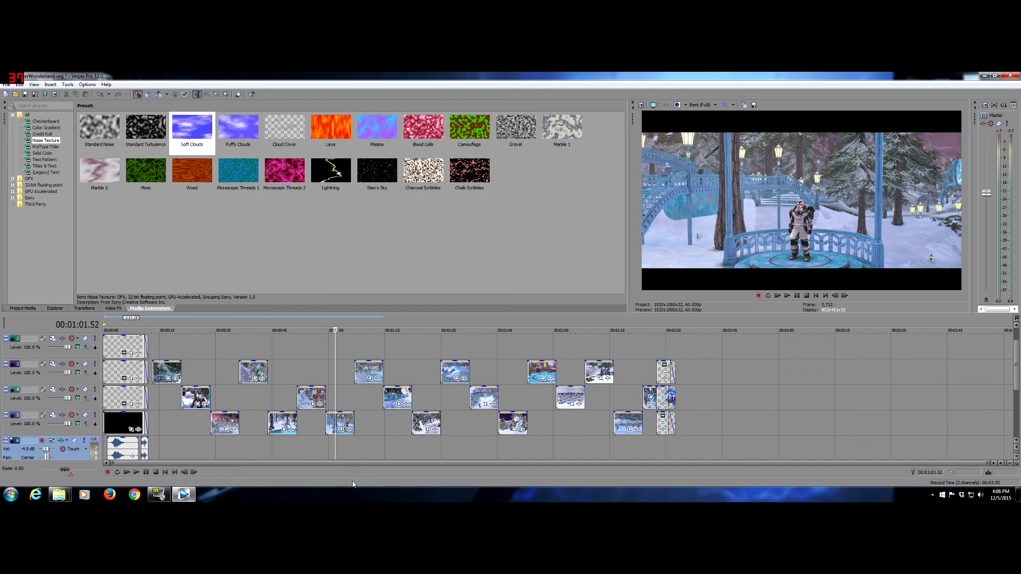
{"action": "left_click", "coordinate": [369, 445]}
{"action": "left_click", "coordinate": [394, 445]}
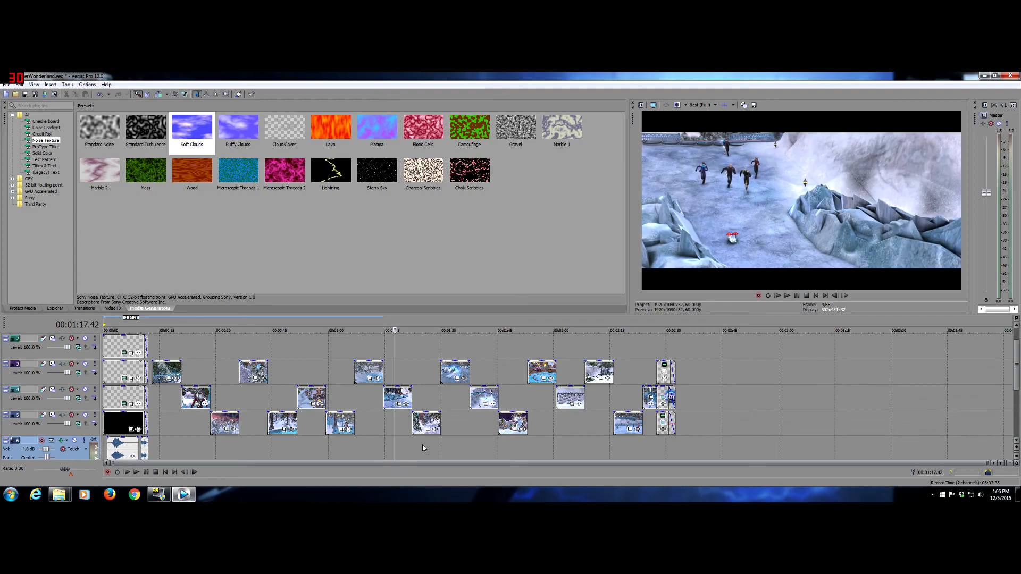
{"action": "left_click", "coordinate": [422, 448]}
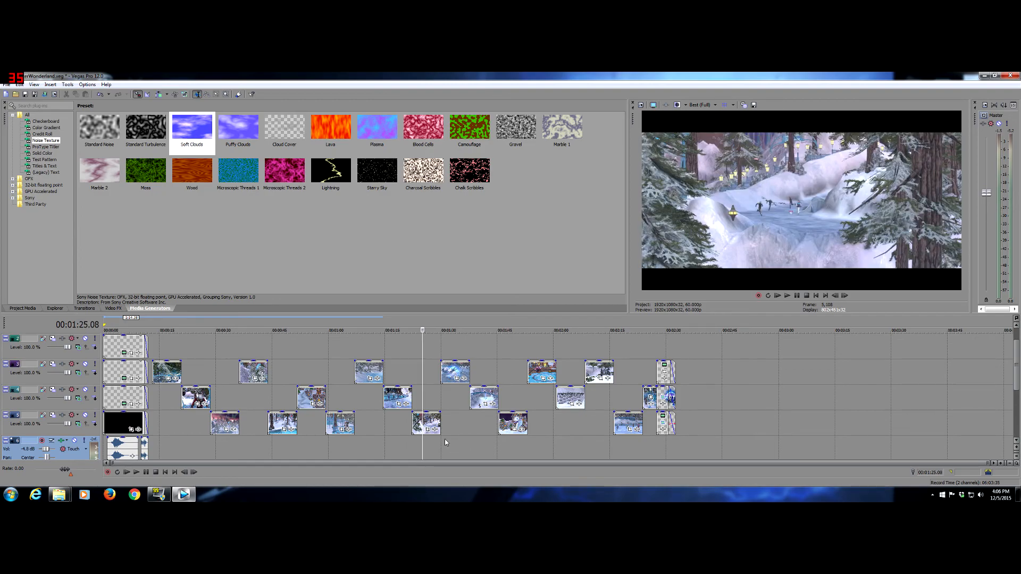
{"action": "left_click", "coordinate": [455, 440]}
{"action": "left_click", "coordinate": [485, 440]}
{"action": "left_click", "coordinate": [519, 437]}
{"action": "left_click", "coordinate": [542, 440]}
{"action": "left_click", "coordinate": [570, 443]}
{"action": "left_click", "coordinate": [596, 447]}
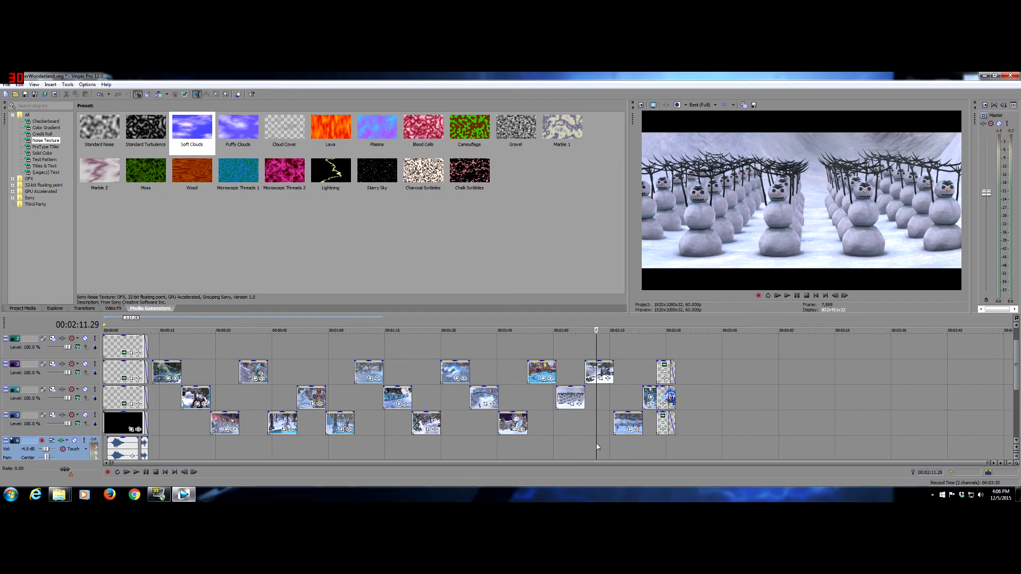
{"action": "left_click", "coordinate": [627, 439]}
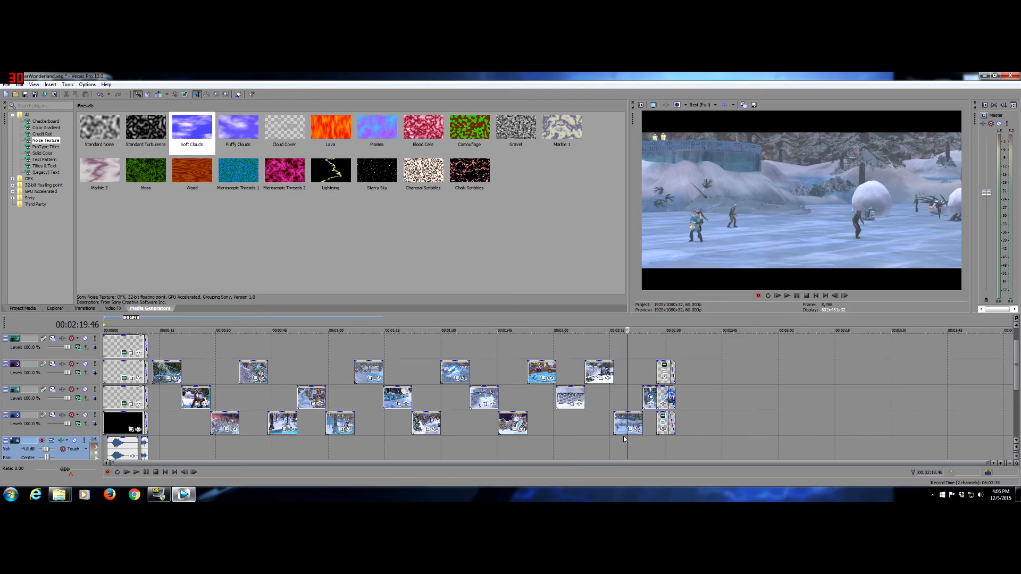
{"action": "left_click", "coordinate": [648, 439]}
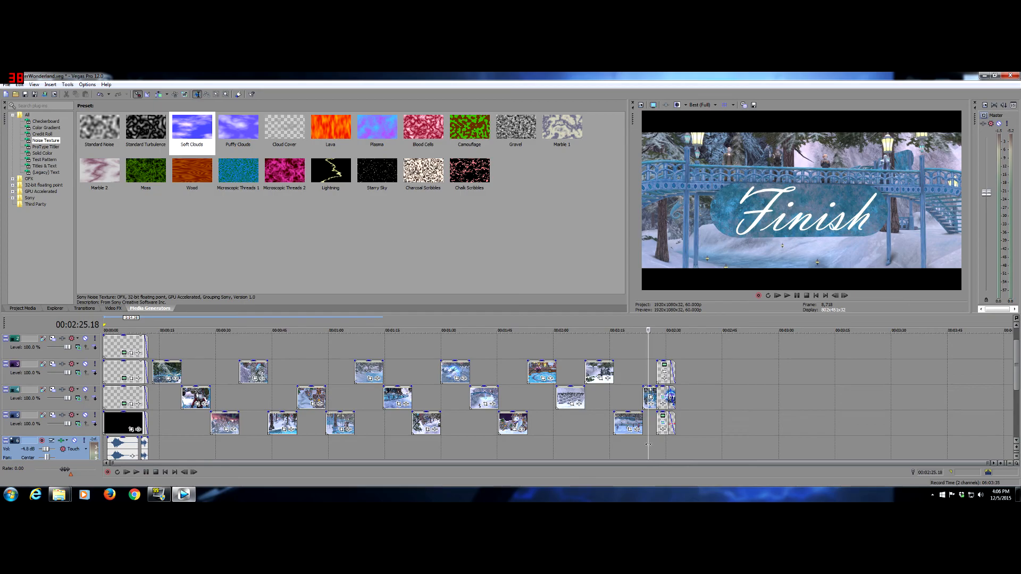
Lengthen the fade-out at the end of the opening title event on the second video track
{"action": "scroll", "coordinate": [850, 383], "scroll_direction": "up", "scroll_amount": 1}
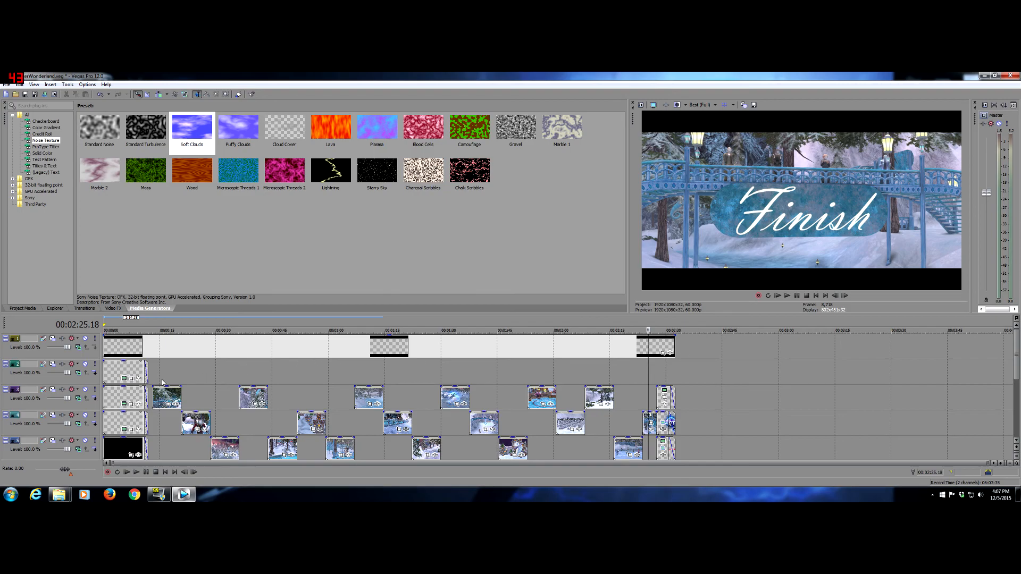
{"action": "left_click_drag", "start_coordinate": [146, 370], "coordinate": [141, 371]}
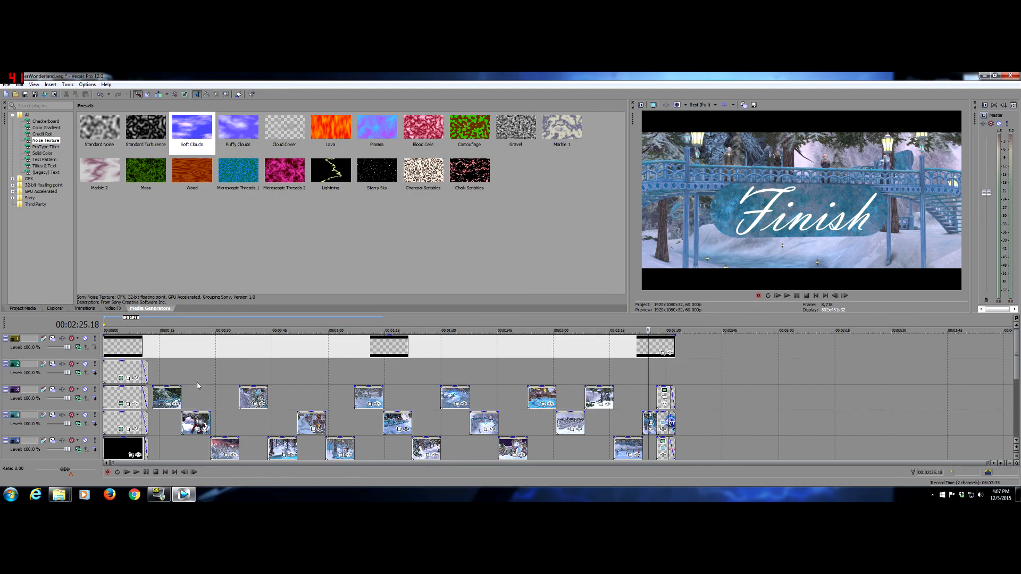
Preview the early clips from the mountain view at about 00:00:31 to the gingerbread house at about 00:00:54
{"action": "left_click", "coordinate": [222, 368]}
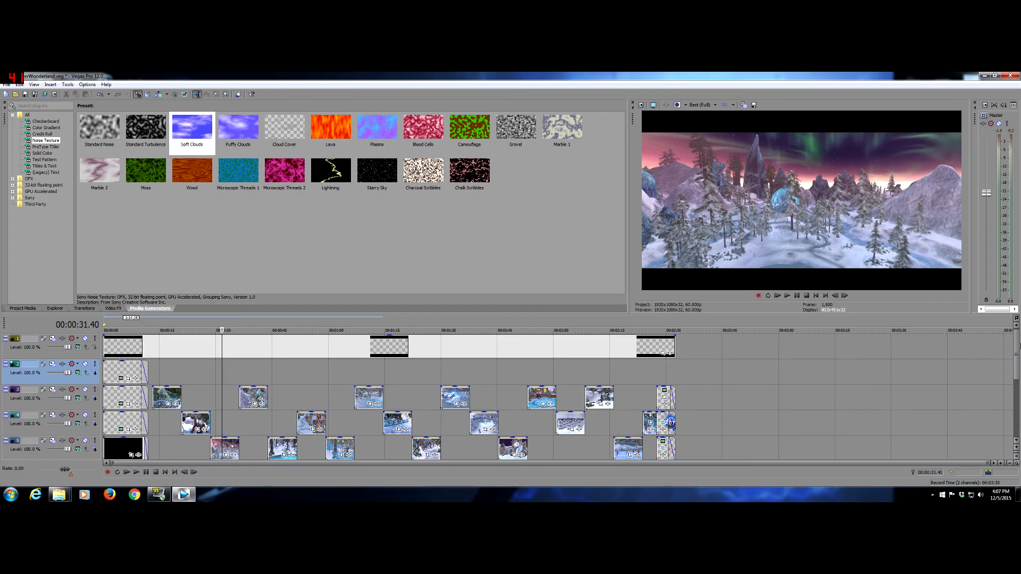
{"action": "scroll", "coordinate": [1015, 363], "scroll_direction": "down", "scroll_amount": 1}
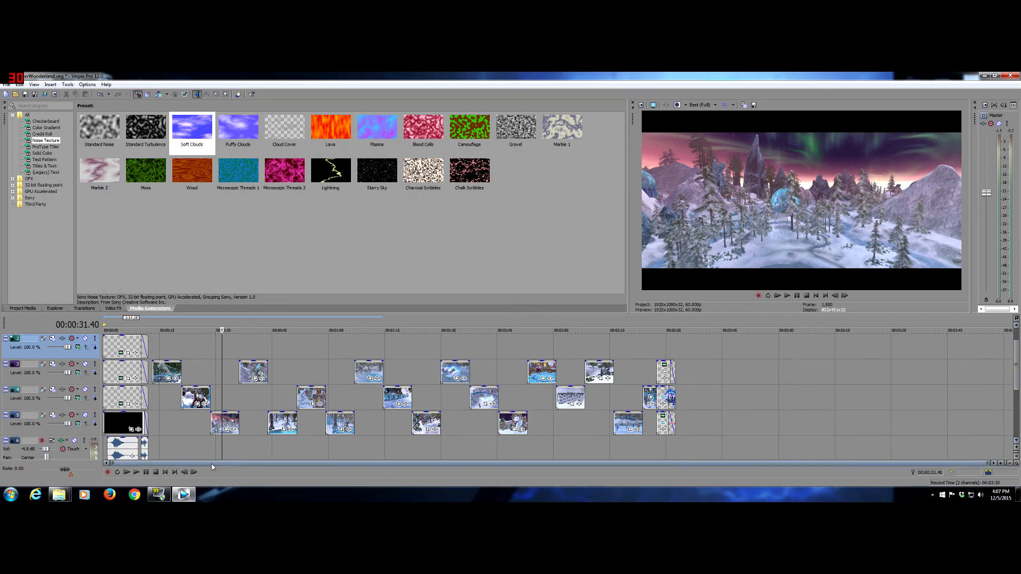
{"action": "left_click", "coordinate": [280, 438]}
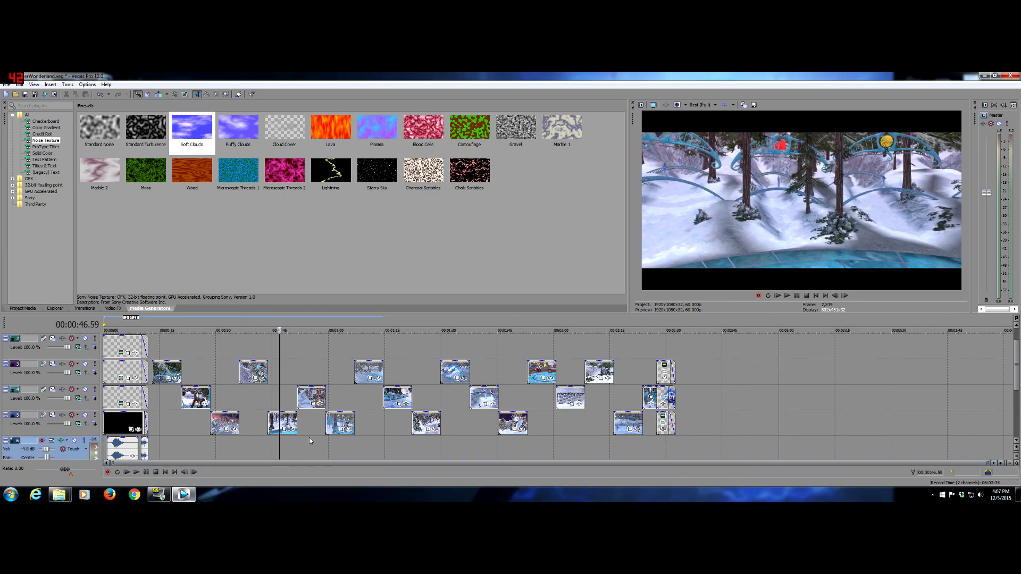
{"action": "left_click", "coordinate": [309, 439]}
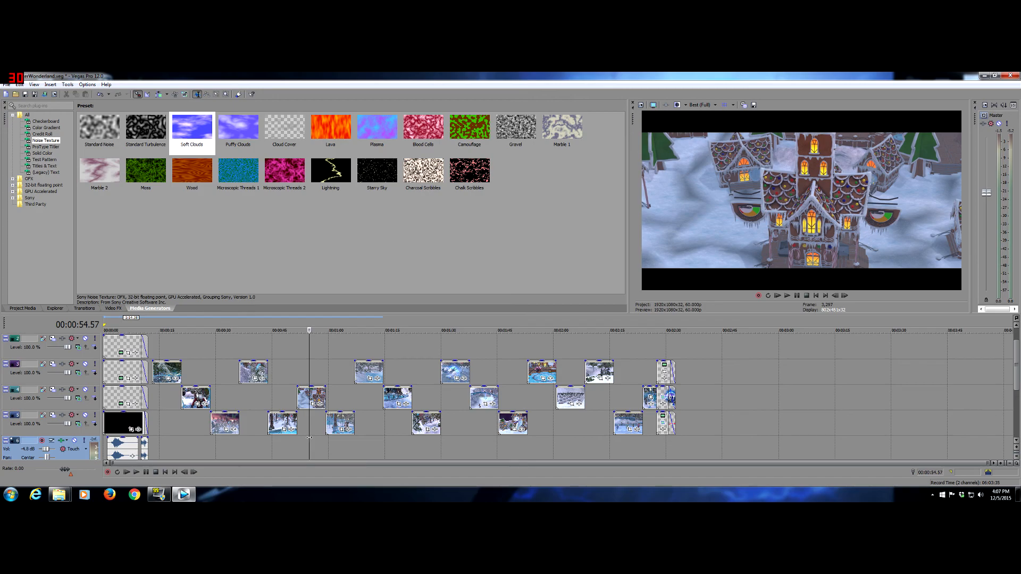